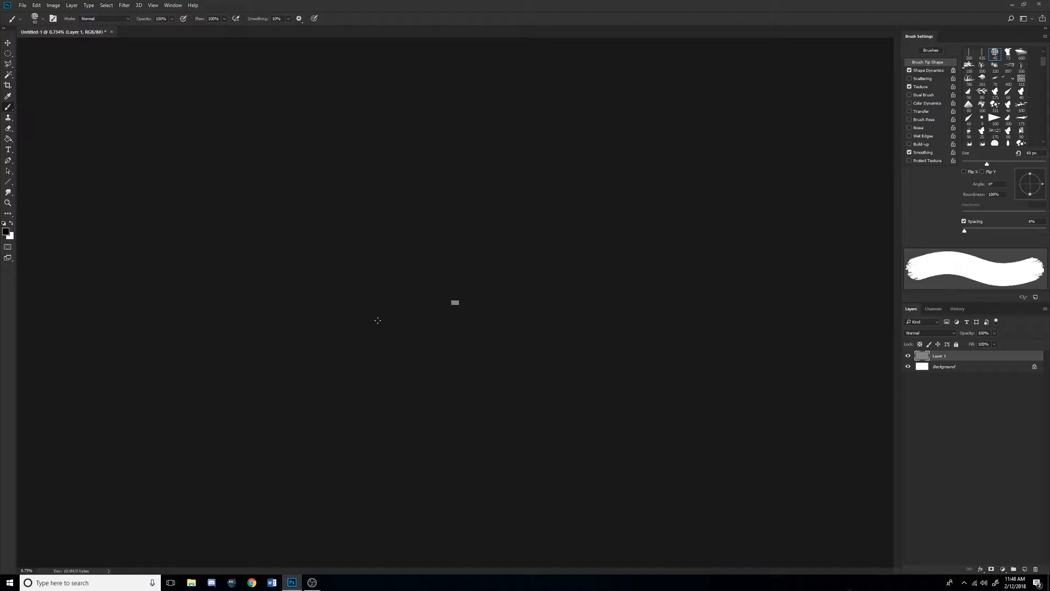
Enlarge the brush to 400 px and paint the right part of the grey canvas solid black.
{"action": "scroll", "coordinate": [483, 312], "scroll_direction": "up", "scroll_amount": 10}
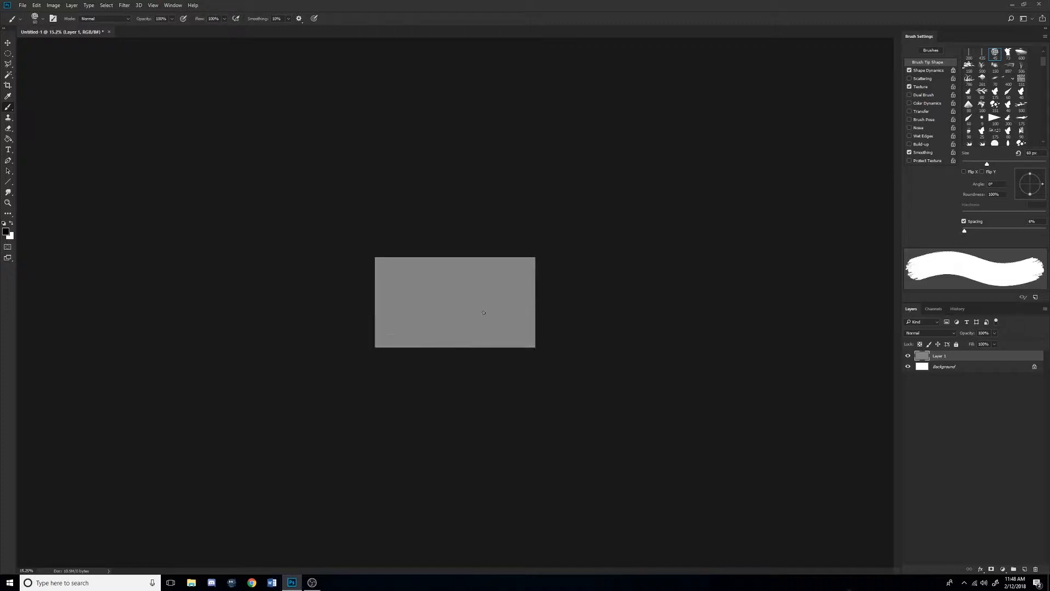
{"action": "scroll", "coordinate": [484, 312], "scroll_direction": "up", "scroll_amount": 2}
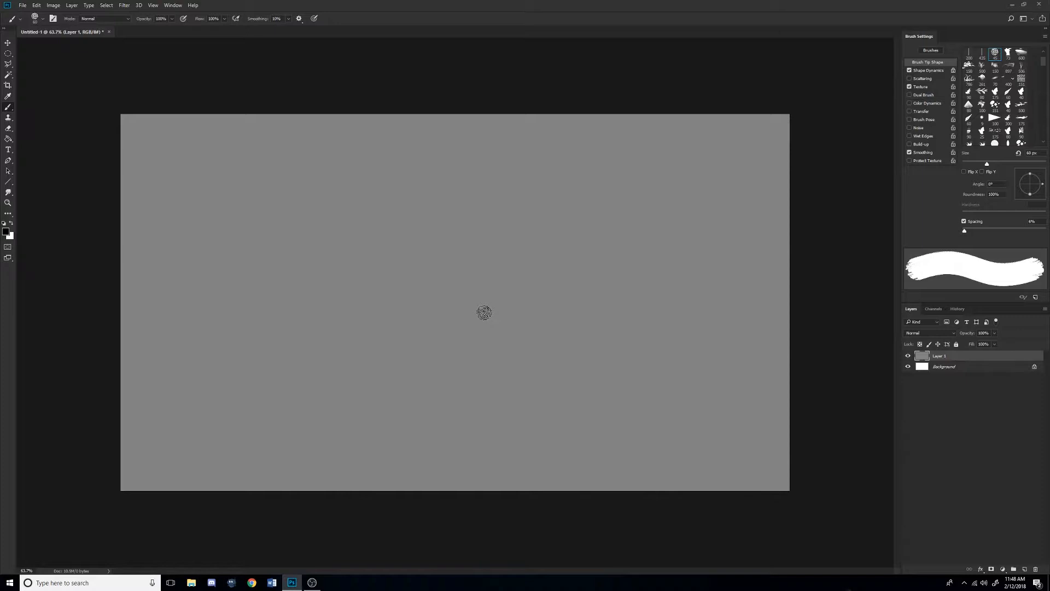
{"action": "key", "text": "bracketright"}
{"action": "key", "text": "bracketright"}
{"action": "key", "text": "bracketright"}
{"action": "key", "text": "bracketright"}
{"action": "key", "text": "bracketright"}
{"action": "key", "text": "bracketright"}
{"action": "key", "text": "bracketright"}
{"action": "key", "text": "bracketright"}
{"action": "key", "text": "bracketright"}
{"action": "key", "text": "bracketright"}
{"action": "key", "text": "bracketright"}
{"action": "mouse_move", "coordinate": [569, 129]}
{"action": "left_mouse_down"}
{"action": "mouse_move", "coordinate": [581, 495]}
{"action": "mouse_move", "coordinate": [628, 340]}
{"action": "mouse_move", "coordinate": [708, 288]}
{"action": "mouse_move", "coordinate": [773, 274]}
{"action": "left_mouse_up"}
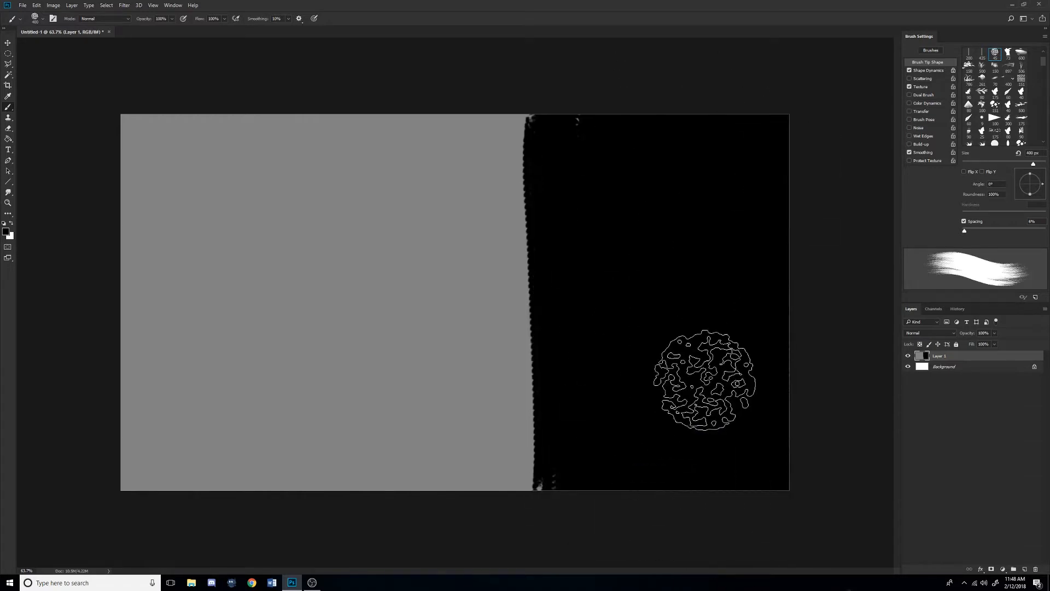
Paint a black horizontal band across the lower canvas, with a raised black block at its left end.
{"action": "left_click_drag", "start_coordinate": [684, 393], "coordinate": [82, 396]}
{"action": "key", "text": "bracketleft"}
{"action": "key", "text": "bracketleft"}
{"action": "key", "text": "bracketleft"}
{"action": "key", "text": "bracketleft"}
{"action": "key", "text": "bracketleft"}
{"action": "key", "text": "bracketleft"}
{"action": "mouse_move", "coordinate": [260, 350]}
{"action": "left_mouse_down"}
{"action": "mouse_move", "coordinate": [258, 283]}
{"action": "mouse_move", "coordinate": [124, 285]}
{"action": "mouse_move", "coordinate": [130, 370]}
{"action": "mouse_move", "coordinate": [166, 323]}
{"action": "mouse_move", "coordinate": [223, 287]}
{"action": "mouse_move", "coordinate": [247, 317]}
{"action": "mouse_move", "coordinate": [187, 335]}
{"action": "left_mouse_up"}
Fill the remaining grey strip along the canvas bottom with black using a larger brush.
{"action": "key", "text": "bracketright"}
{"action": "key", "text": "bracketright"}
{"action": "key", "text": "bracketright"}
{"action": "key", "text": "bracketright"}
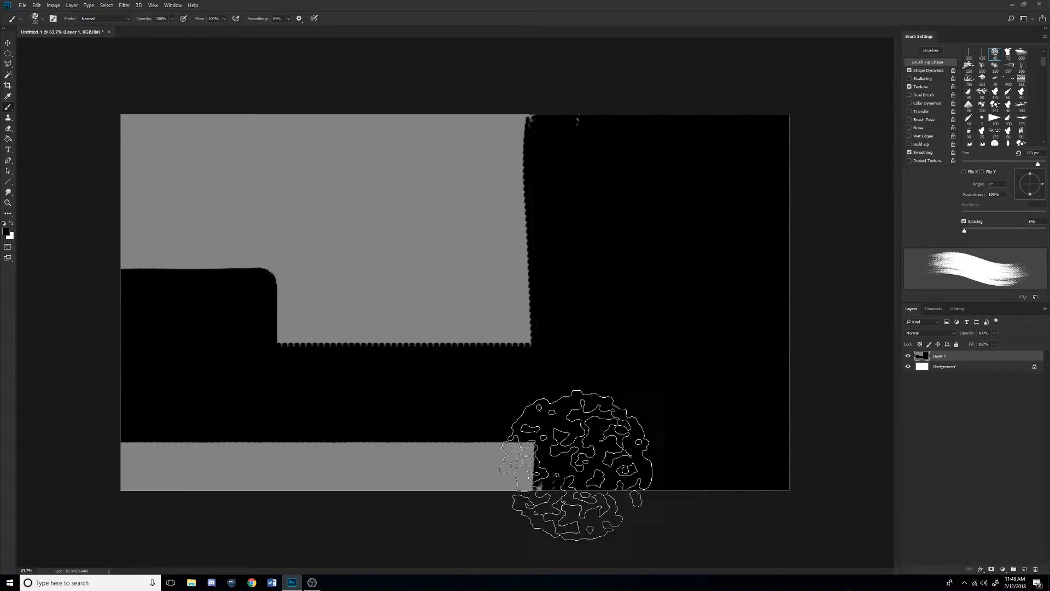
{"action": "left_click_drag", "start_coordinate": [577, 465], "coordinate": [140, 464]}
Even out the black shapes' inner edges around the grey area with a smaller brush.
{"action": "key", "text": "bracketleft"}
{"action": "key", "text": "bracketleft"}
{"action": "key", "text": "bracketleft"}
{"action": "key", "text": "bracketleft"}
{"action": "key", "text": "bracketleft"}
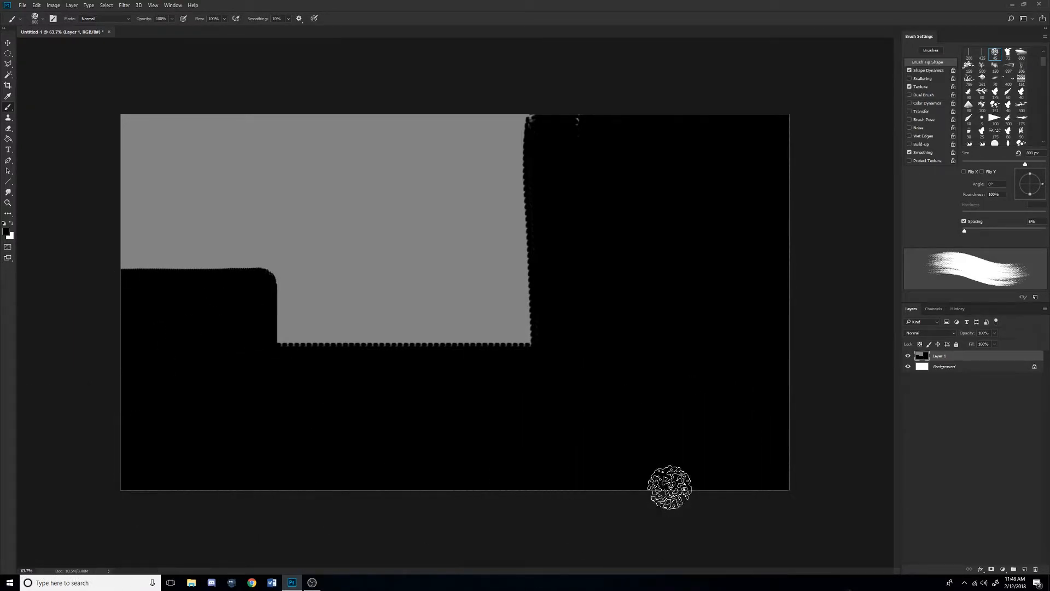
{"action": "mouse_move", "coordinate": [539, 169]}
{"action": "left_mouse_down"}
{"action": "mouse_move", "coordinate": [572, 126]}
{"action": "mouse_move", "coordinate": [539, 146]}
{"action": "mouse_move", "coordinate": [538, 110]}
{"action": "mouse_move", "coordinate": [540, 334]}
{"action": "mouse_move", "coordinate": [215, 358]}
{"action": "left_mouse_up"}
{"action": "left_click_drag", "start_coordinate": [225, 280], "coordinate": [67, 292]}
{"action": "scroll", "coordinate": [472, 324], "scroll_direction": "down", "scroll_amount": 8}
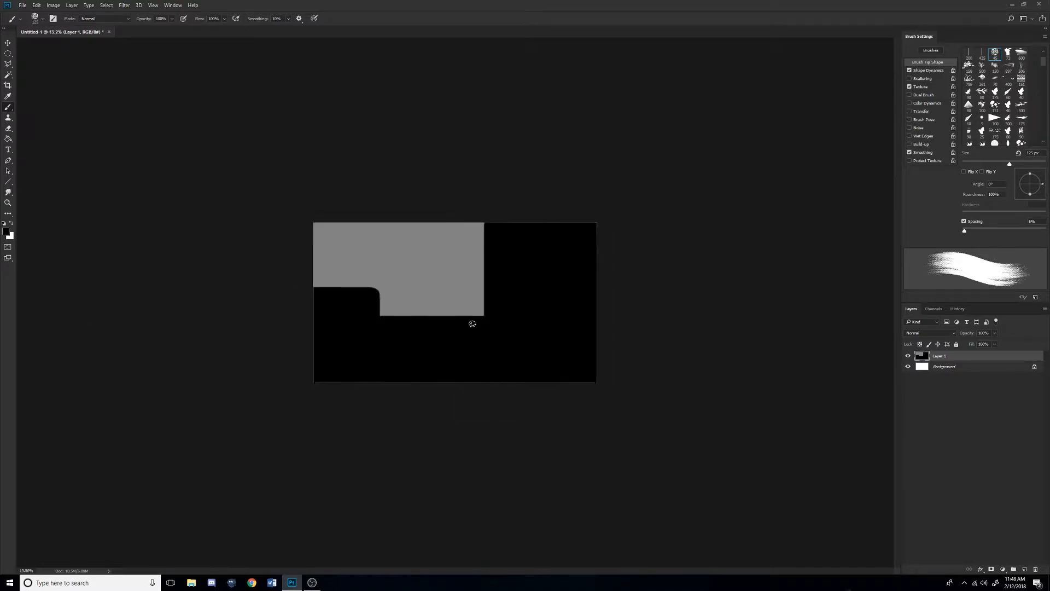
{"action": "scroll", "coordinate": [472, 324], "scroll_direction": "up", "scroll_amount": 7}
{"action": "scroll", "coordinate": [473, 328], "scroll_direction": "up", "scroll_amount": 2}
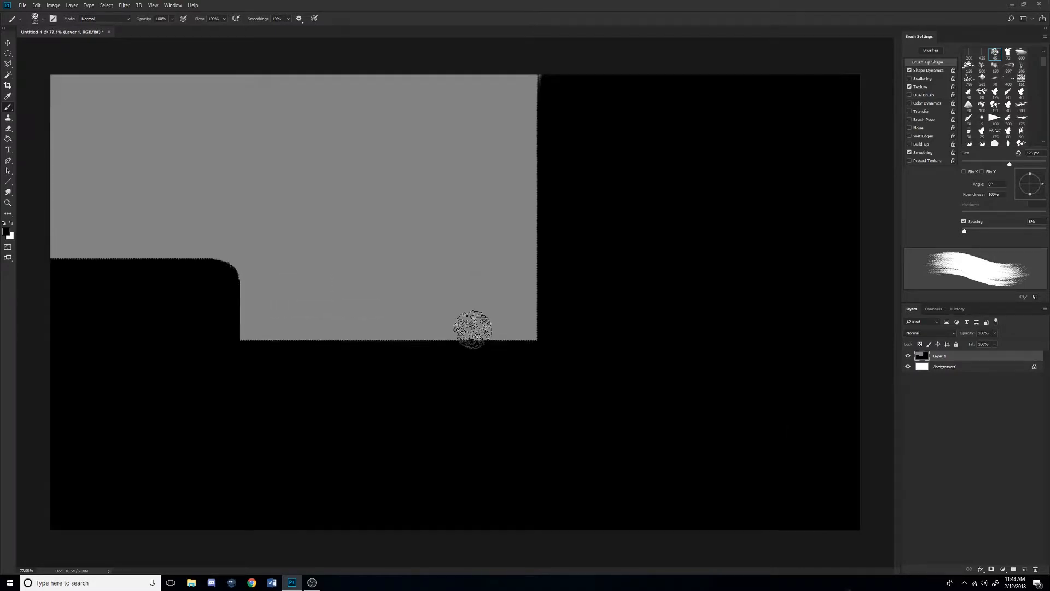
{"action": "scroll", "coordinate": [507, 335], "scroll_direction": "down", "scroll_amount": 3}
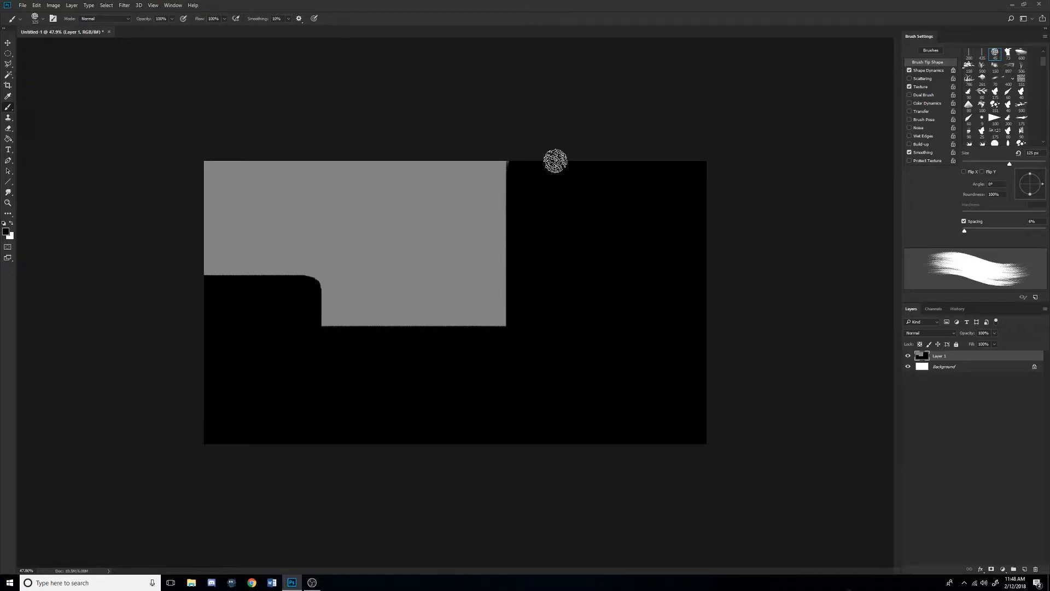
{"action": "scroll", "coordinate": [571, 228], "scroll_direction": "up", "scroll_amount": 1}
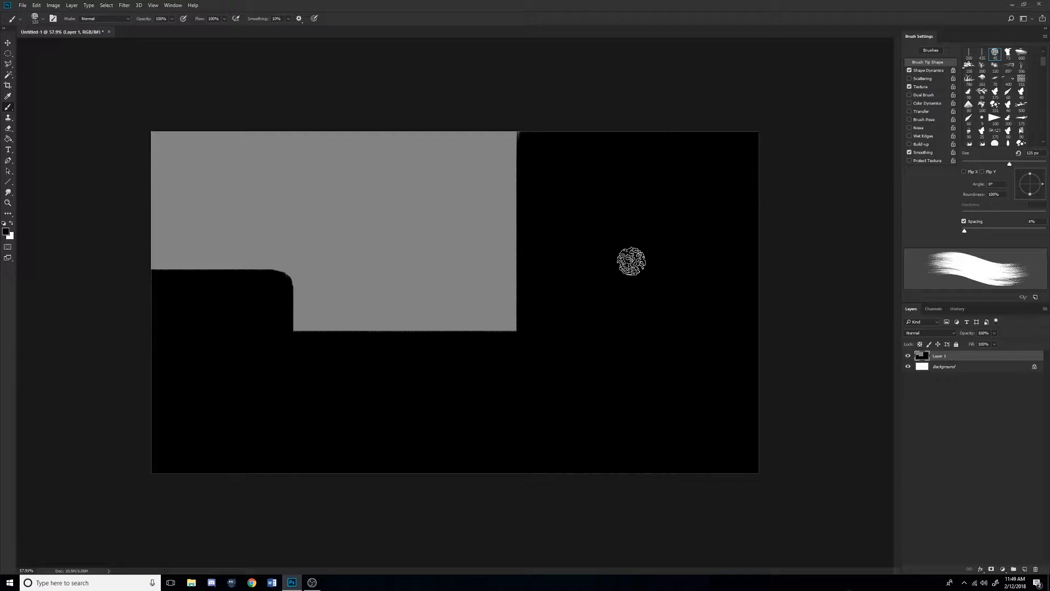
Add a new empty layer and delete the painted Layer 1.
{"action": "left_click", "coordinate": [908, 355]}
{"action": "key", "text": "ctrl+shift+n"}
{"action": "key", "text": "Return"}
{"action": "left_click", "coordinate": [971, 372]}
{"action": "key", "text": "Delete"}
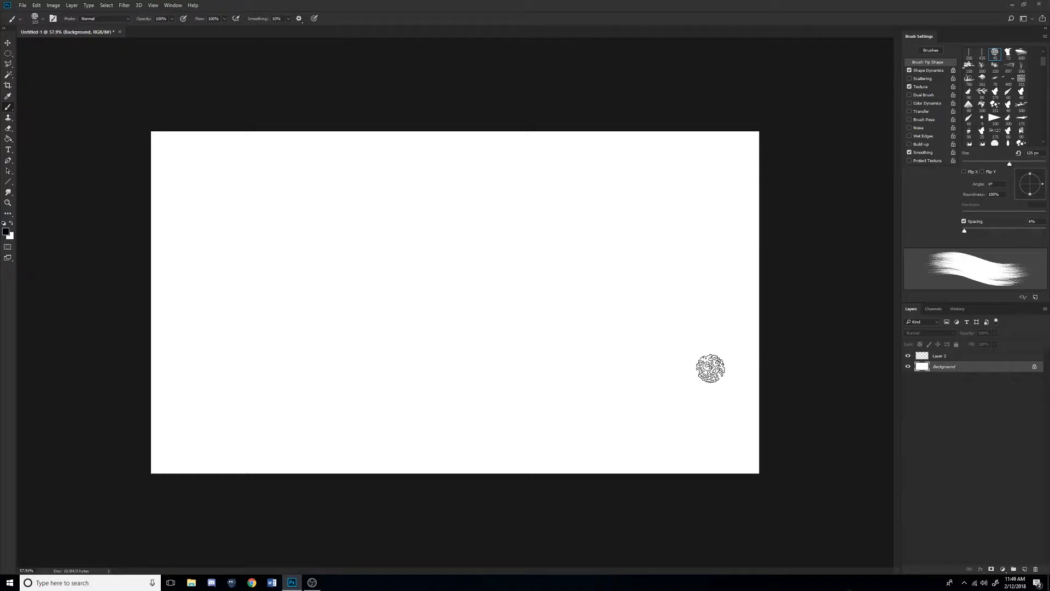
Examine how the Crop tool's rule-of-thirds grid divides the blank canvas.
{"action": "key", "text": "c"}
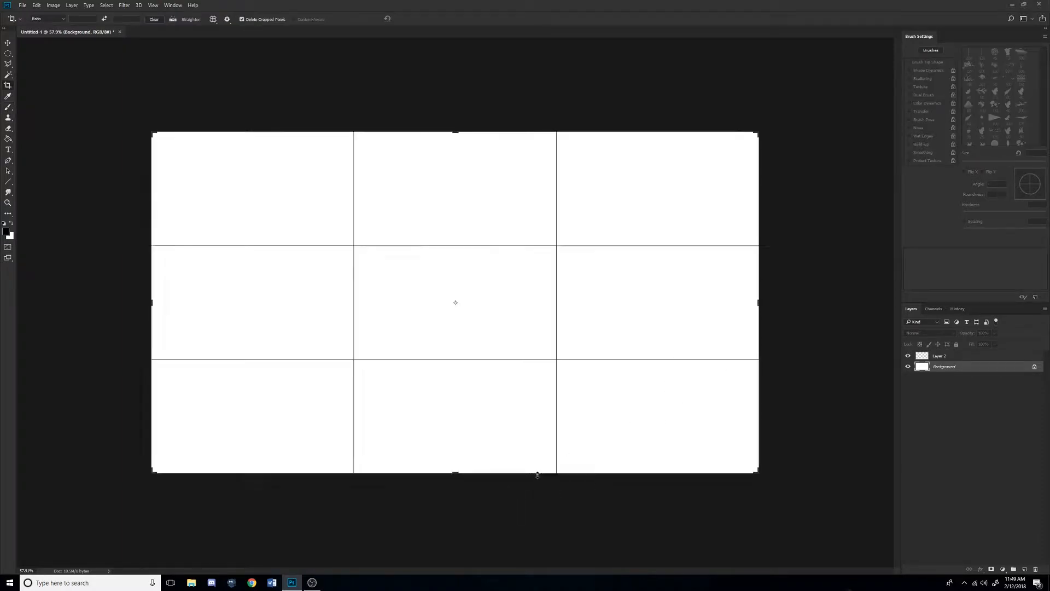
{"action": "left_click", "coordinate": [537, 475]}
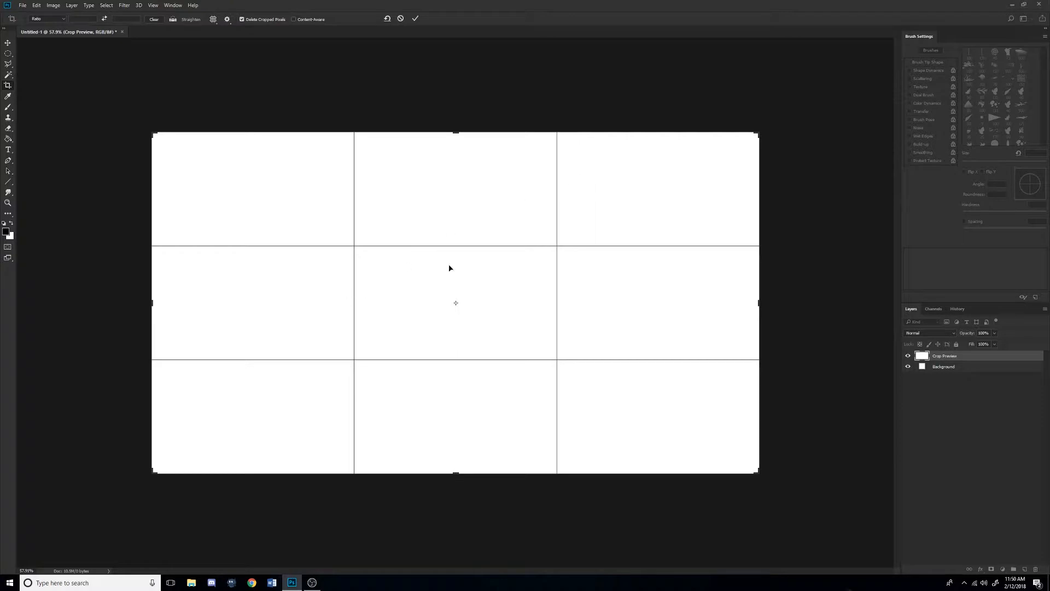
{"action": "key", "text": "Return"}
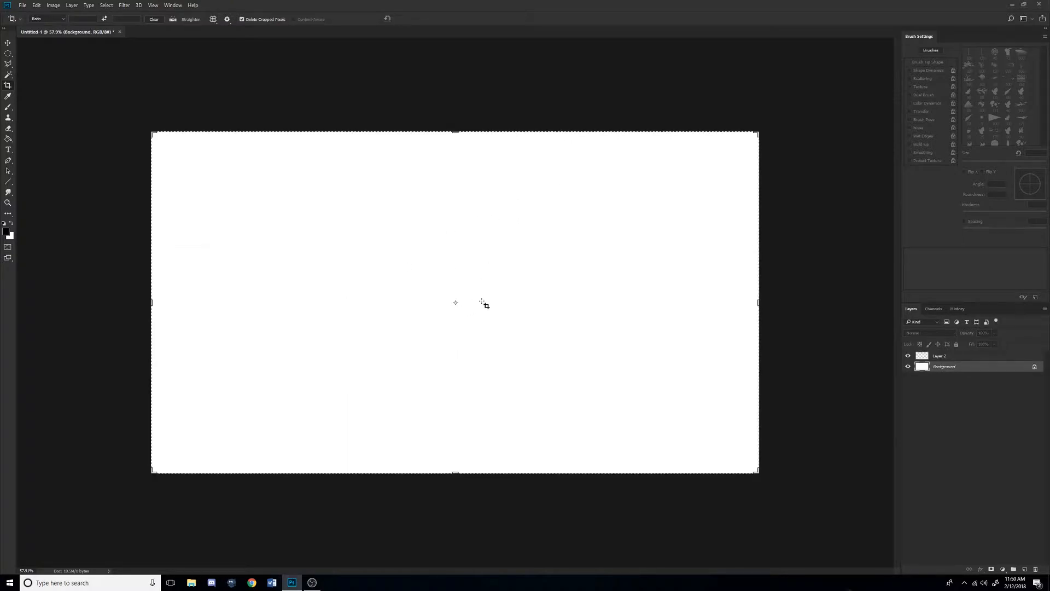
Paint the right part of the white Background solid black as a tall wall shape with the Brush tool.
{"action": "key", "text": "b"}
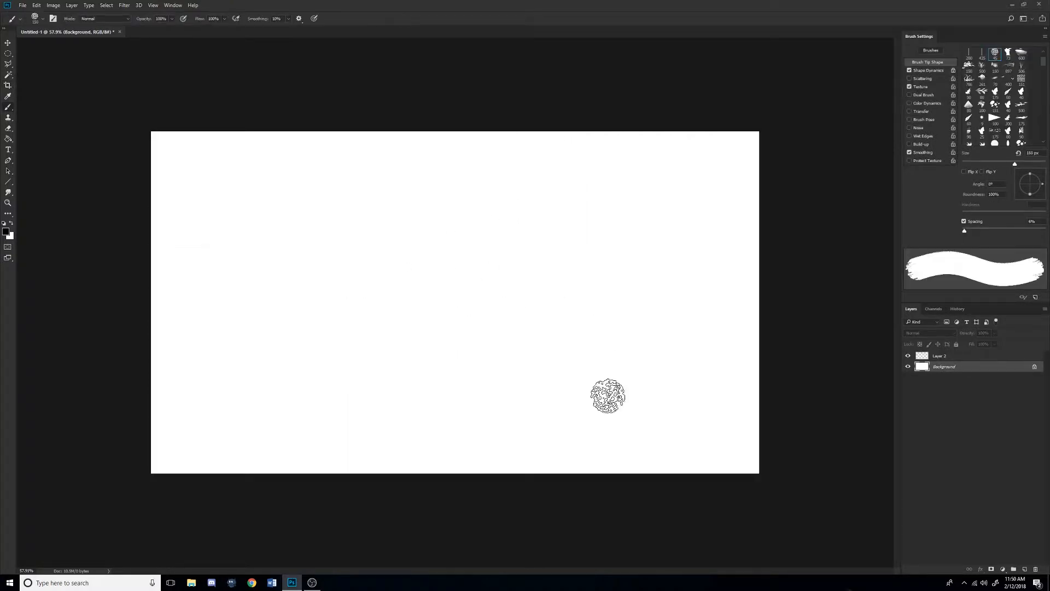
{"action": "mouse_move", "coordinate": [625, 122]}
{"action": "left_mouse_down"}
{"action": "mouse_move", "coordinate": [575, 182]}
{"action": "mouse_move", "coordinate": [550, 377]}
{"action": "mouse_move", "coordinate": [549, 492]}
{"action": "left_mouse_up"}
{"action": "mouse_move", "coordinate": [591, 195]}
{"action": "left_mouse_down"}
{"action": "mouse_move", "coordinate": [613, 171]}
{"action": "mouse_move", "coordinate": [610, 433]}
{"action": "left_mouse_up"}
{"action": "key", "text": "bracketright"}
{"action": "key", "text": "bracketright"}
{"action": "key", "text": "bracketright"}
{"action": "key", "text": "bracketright"}
{"action": "key", "text": "bracketright"}
{"action": "mouse_move", "coordinate": [604, 212]}
{"action": "left_mouse_down"}
{"action": "mouse_move", "coordinate": [659, 426]}
{"action": "mouse_move", "coordinate": [706, 118]}
{"action": "mouse_move", "coordinate": [713, 368]}
{"action": "mouse_move", "coordinate": [752, 414]}
{"action": "mouse_move", "coordinate": [781, 190]}
{"action": "mouse_move", "coordinate": [676, 466]}
{"action": "mouse_move", "coordinate": [587, 508]}
{"action": "left_mouse_up"}
Paint a white diagonal band sloping down to the right across the lower part of the black wall.
{"action": "key", "text": "bracketleft"}
{"action": "key", "text": "bracketleft"}
{"action": "key", "text": "bracketleft"}
{"action": "key", "text": "bracketleft"}
{"action": "key", "text": "bracketleft"}
{"action": "key", "text": "bracketleft"}
{"action": "key", "text": "bracketleft"}
{"action": "key", "text": "bracketleft"}
{"action": "key", "text": "bracketleft"}
{"action": "key", "text": "x"}
{"action": "key", "text": "bracketleft"}
{"action": "key", "text": "bracketleft"}
{"action": "key", "text": "bracketleft"}
{"action": "key", "text": "bracketleft"}
{"action": "key", "text": "bracketleft"}
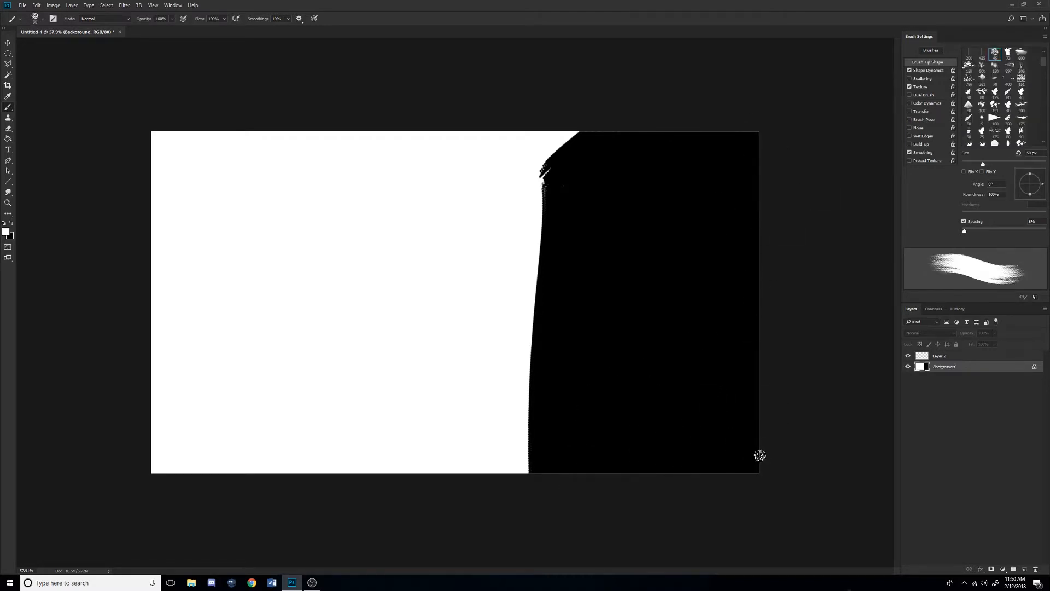
{"action": "left_click", "coordinate": [516, 375]}
{"action": "left_click", "coordinate": [856, 474], "text": "shift"}
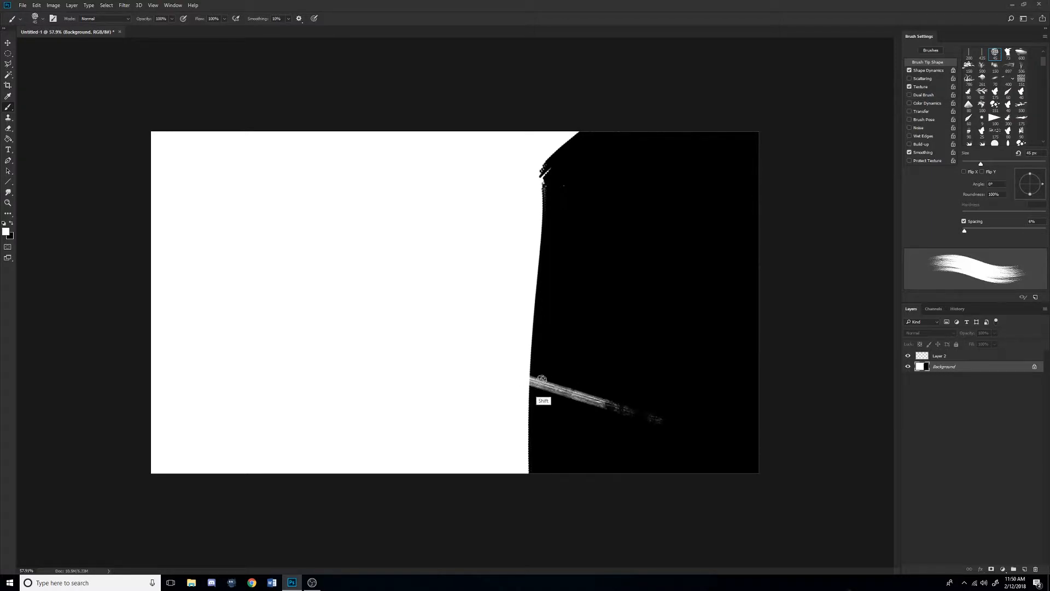
{"action": "key", "text": "bracketright"}
{"action": "key", "text": "bracketright"}
{"action": "key", "text": "bracketright"}
{"action": "key", "text": "bracketright"}
{"action": "mouse_move", "coordinate": [550, 395]}
{"action": "left_mouse_down"}
{"action": "mouse_move", "coordinate": [635, 436]}
{"action": "mouse_move", "coordinate": [645, 415]}
{"action": "left_mouse_up"}
Paint a thin black horizontal ground line from the wall's base toward the left canvas edge.
{"action": "key", "text": "x"}
{"action": "key", "text": "bracketleft"}
{"action": "key", "text": "bracketleft"}
{"action": "key", "text": "bracketleft"}
{"action": "key", "text": "bracketleft"}
{"action": "left_click_drag", "start_coordinate": [530, 376], "coordinate": [167, 377]}
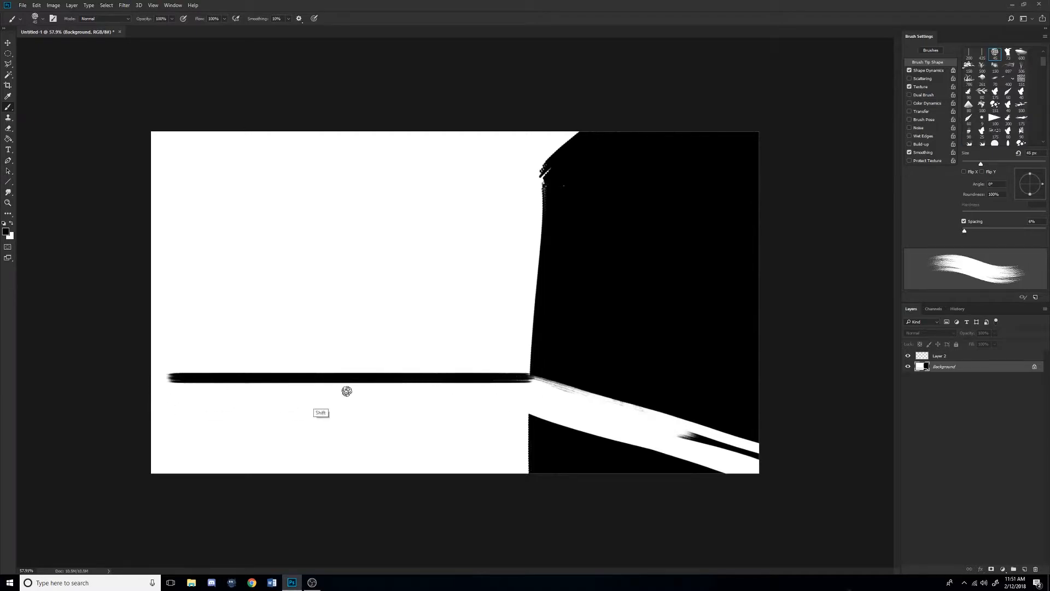
Cover the remaining black area below the wall's diagonal base with white using a much larger brush.
{"action": "key", "text": "period"}
{"action": "key", "text": "bracketright"}
{"action": "left_click_drag", "start_coordinate": [511, 416], "coordinate": [763, 500]}
{"action": "key", "text": "x"}
{"action": "key", "text": "bracketright"}
{"action": "key", "text": "bracketright"}
{"action": "key", "text": "bracketright"}
{"action": "key", "text": "bracketright"}
{"action": "key", "text": "bracketright"}
{"action": "key", "text": "bracketright"}
{"action": "key", "text": "bracketright"}
{"action": "key", "text": "bracketright"}
{"action": "key", "text": "bracketright"}
{"action": "key", "text": "bracketright"}
{"action": "key", "text": "bracketright"}
{"action": "key", "text": "bracketright"}
{"action": "key", "text": "bracketright"}
{"action": "key", "text": "bracketright"}
{"action": "mouse_move", "coordinate": [500, 417]}
{"action": "left_mouse_down"}
{"action": "mouse_move", "coordinate": [703, 509]}
{"action": "mouse_move", "coordinate": [593, 483]}
{"action": "mouse_move", "coordinate": [728, 517]}
{"action": "left_mouse_up"}
Paint a simple black figure with an oval body and separate head standing on the ground line at the left.
{"action": "key", "text": "x"}
{"action": "key", "text": "bracketleft"}
{"action": "key", "text": "bracketleft"}
{"action": "key", "text": "bracketleft"}
{"action": "key", "text": "bracketleft"}
{"action": "key", "text": "bracketleft"}
{"action": "key", "text": "bracketleft"}
{"action": "key", "text": "bracketleft"}
{"action": "key", "text": "bracketleft"}
{"action": "key", "text": "bracketleft"}
{"action": "key", "text": "bracketleft"}
{"action": "key", "text": "bracketleft"}
{"action": "key", "text": "bracketleft"}
{"action": "key", "text": "bracketleft"}
{"action": "key", "text": "bracketleft"}
{"action": "key", "text": "bracketleft"}
{"action": "key", "text": "bracketleft"}
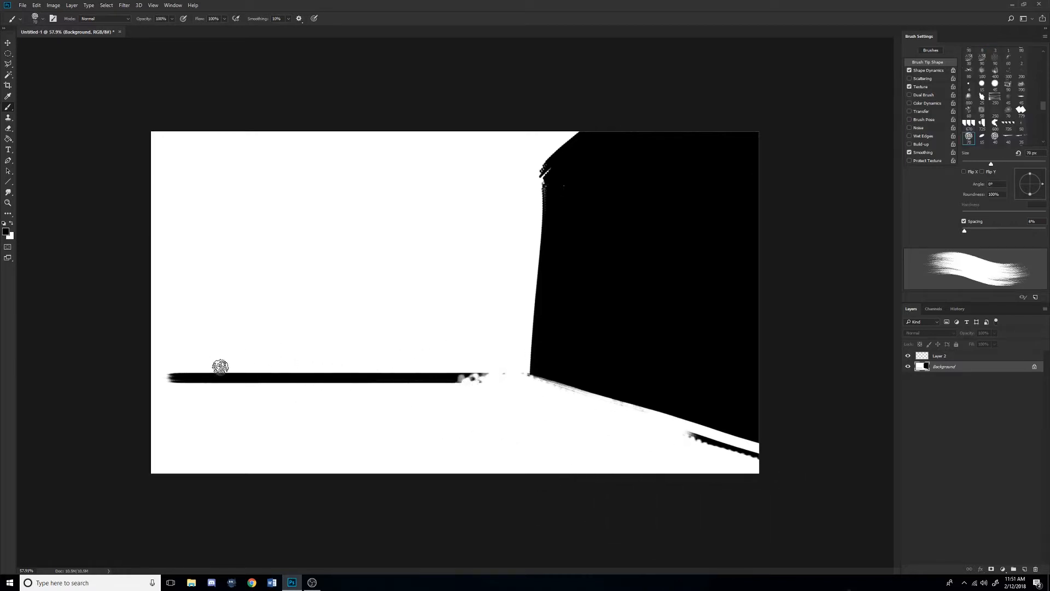
{"action": "mouse_move", "coordinate": [228, 368]}
{"action": "left_mouse_down"}
{"action": "mouse_move", "coordinate": [229, 321]}
{"action": "mouse_move", "coordinate": [234, 377]}
{"action": "mouse_move", "coordinate": [237, 369]}
{"action": "left_mouse_up"}
{"action": "left_click_drag", "start_coordinate": [233, 274], "coordinate": [236, 272]}
Repaint the missing black section of the ground line up to the wall's base.
{"action": "key", "text": "bracketleft"}
{"action": "key", "text": "bracketleft"}
{"action": "left_click_drag", "start_coordinate": [460, 378], "coordinate": [563, 378]}
Examine the placement of the figure, ground line and wall against the Crop tool's rule-of-thirds grid.
{"action": "scroll", "coordinate": [405, 424], "scroll_direction": "down", "scroll_amount": 5}
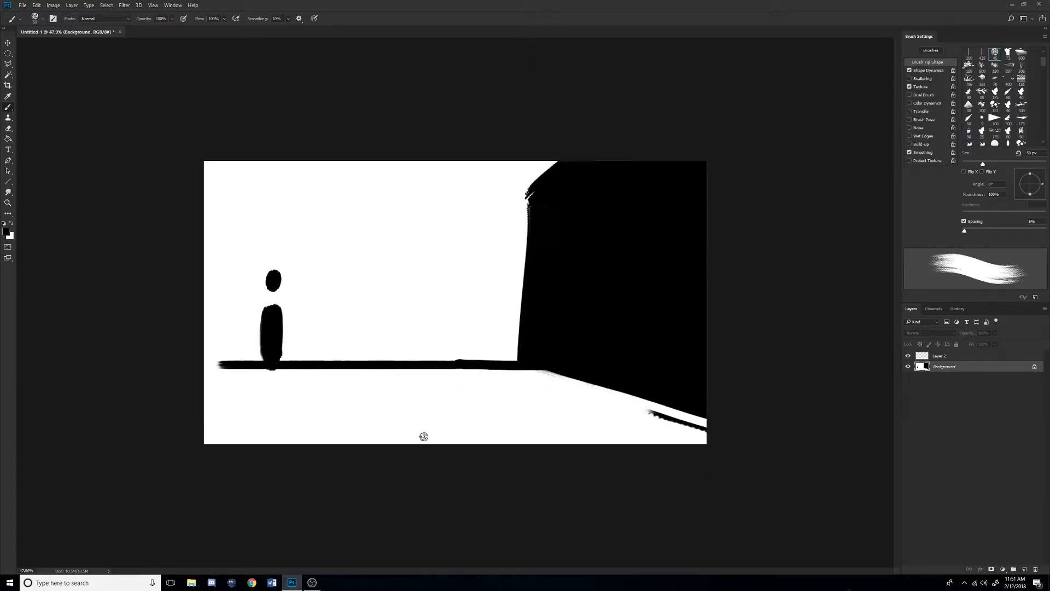
{"action": "scroll", "coordinate": [392, 288], "scroll_direction": "up", "scroll_amount": 3}
{"action": "scroll", "coordinate": [417, 280], "scroll_direction": "up", "scroll_amount": 3}
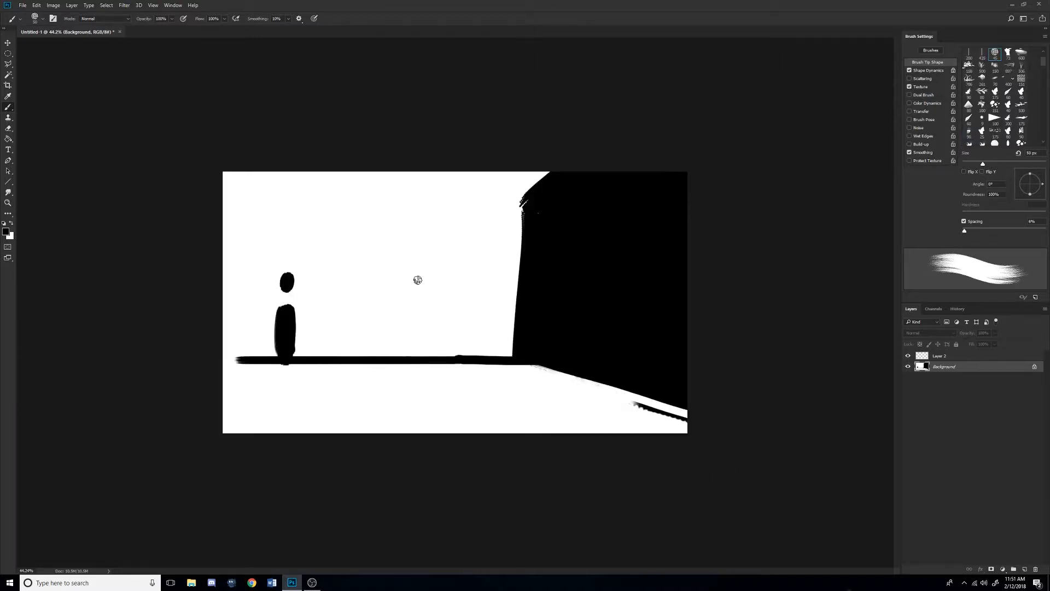
{"action": "key", "text": "c"}
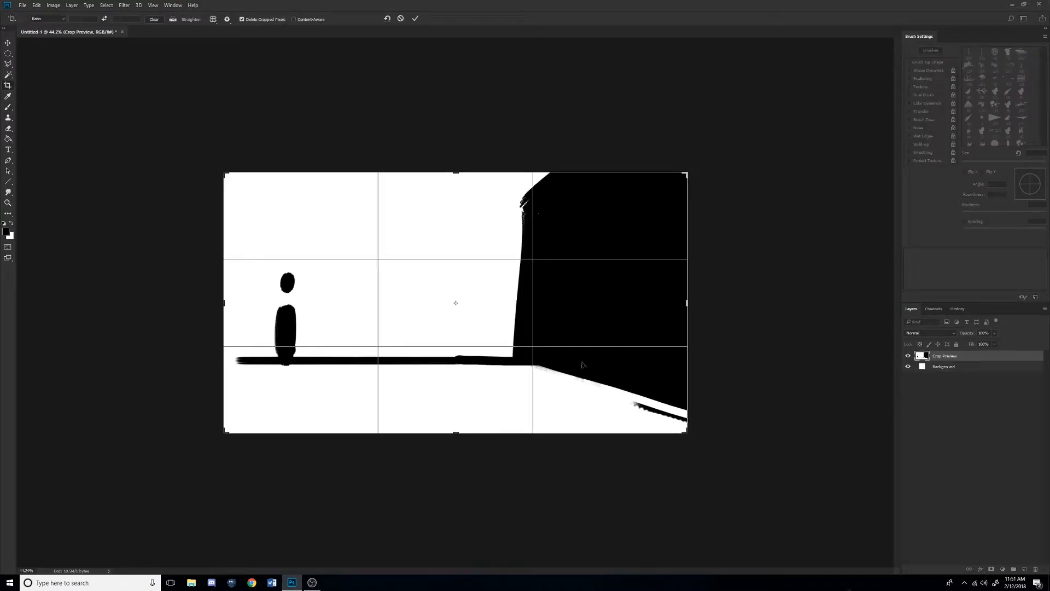
{"action": "scroll", "coordinate": [498, 323], "scroll_direction": "down", "scroll_amount": 5}
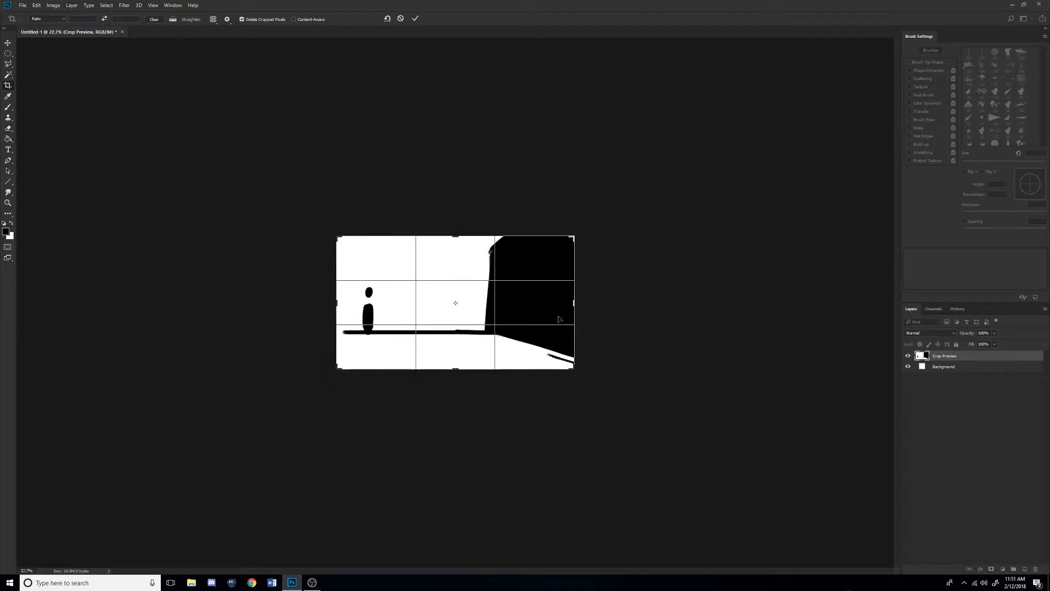
{"action": "scroll", "coordinate": [533, 345], "scroll_direction": "up", "scroll_amount": 3}
{"action": "scroll", "coordinate": [533, 345], "scroll_direction": "up", "scroll_amount": 4}
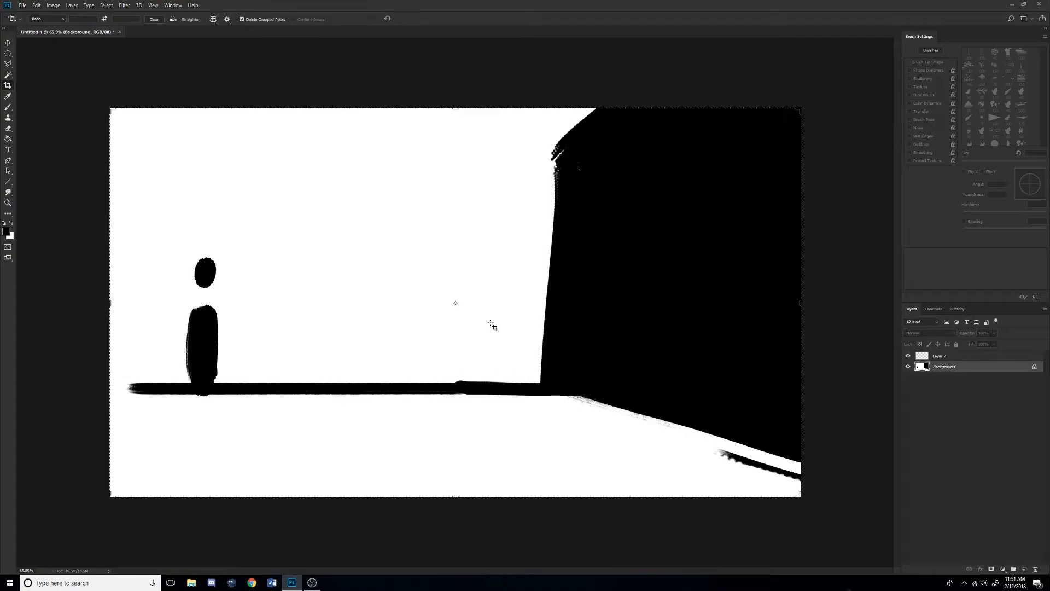
{"action": "key", "text": "Return"}
{"action": "scroll", "coordinate": [580, 381], "scroll_direction": "up", "scroll_amount": 2}
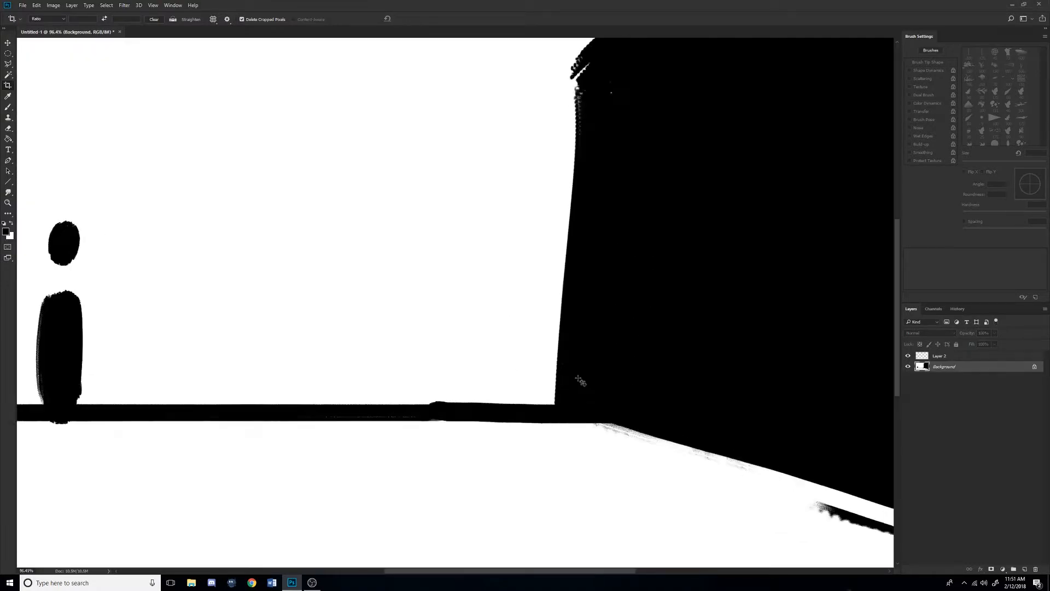
{"action": "scroll", "coordinate": [492, 363], "scroll_direction": "down", "scroll_amount": 3}
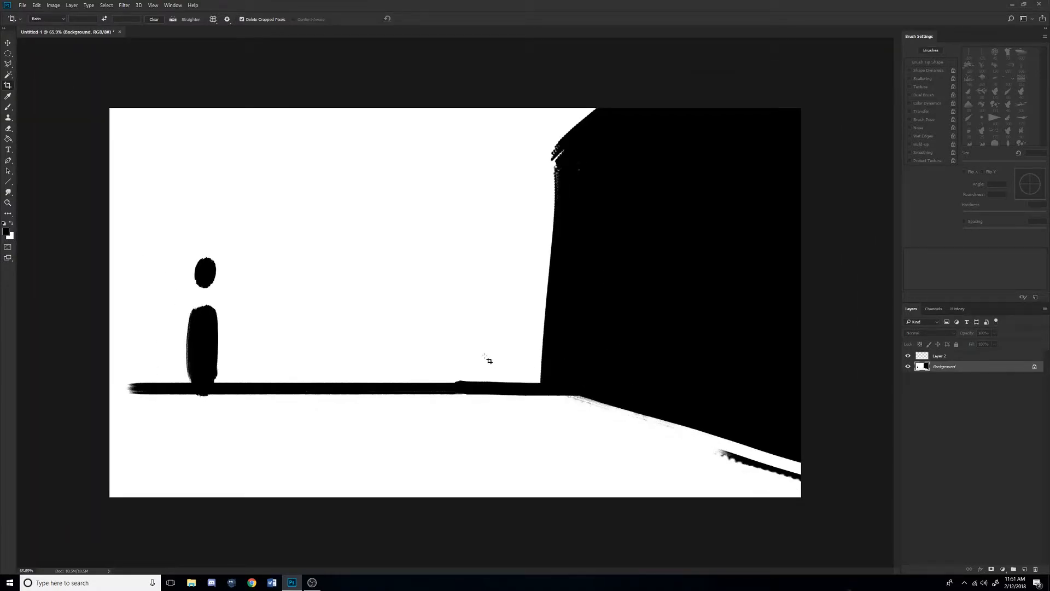
{"action": "scroll", "coordinate": [486, 358], "scroll_direction": "down", "scroll_amount": 1}
{"action": "scroll", "coordinate": [487, 359], "scroll_direction": "up", "scroll_amount": 3}
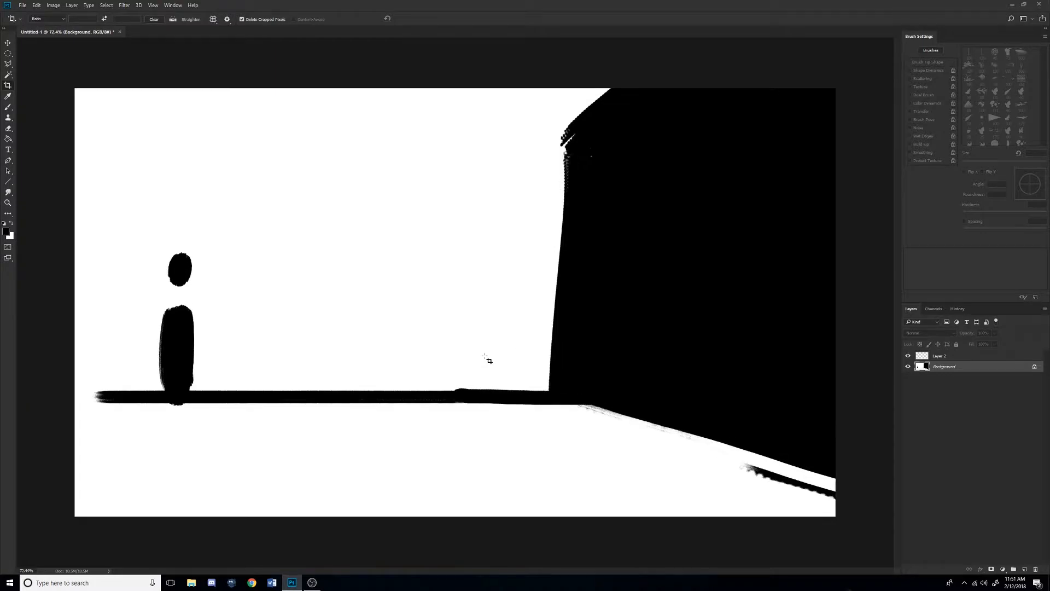
{"action": "scroll", "coordinate": [487, 359], "scroll_direction": "down", "scroll_amount": 2}
{"action": "scroll", "coordinate": [487, 359], "scroll_direction": "up", "scroll_amount": 1}
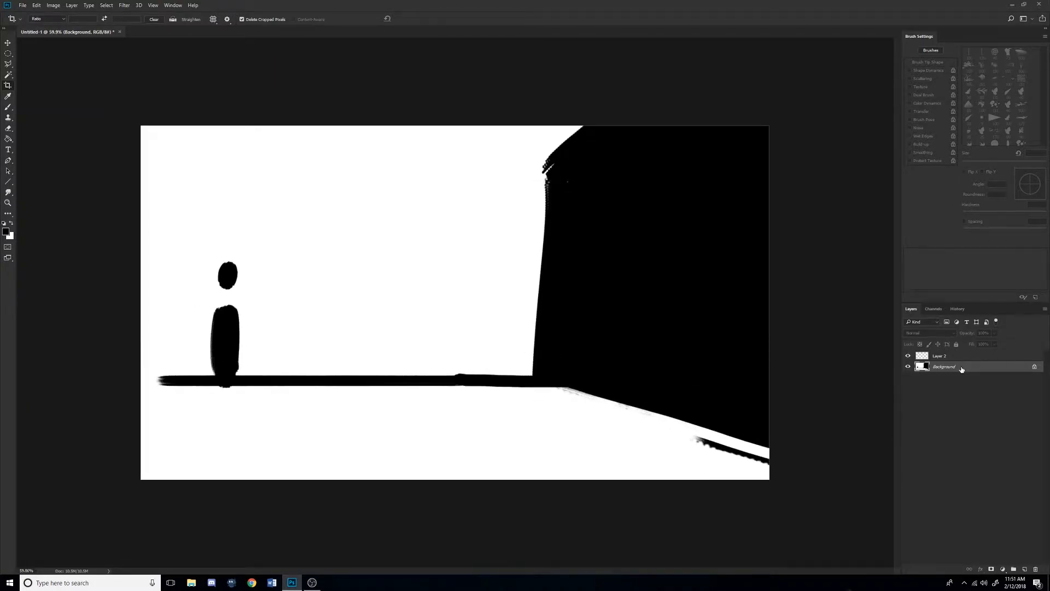
Replace the painted Background with a new layer filled with white.
{"action": "key", "text": "ctrl+shift+n"}
{"action": "key", "text": "Return"}
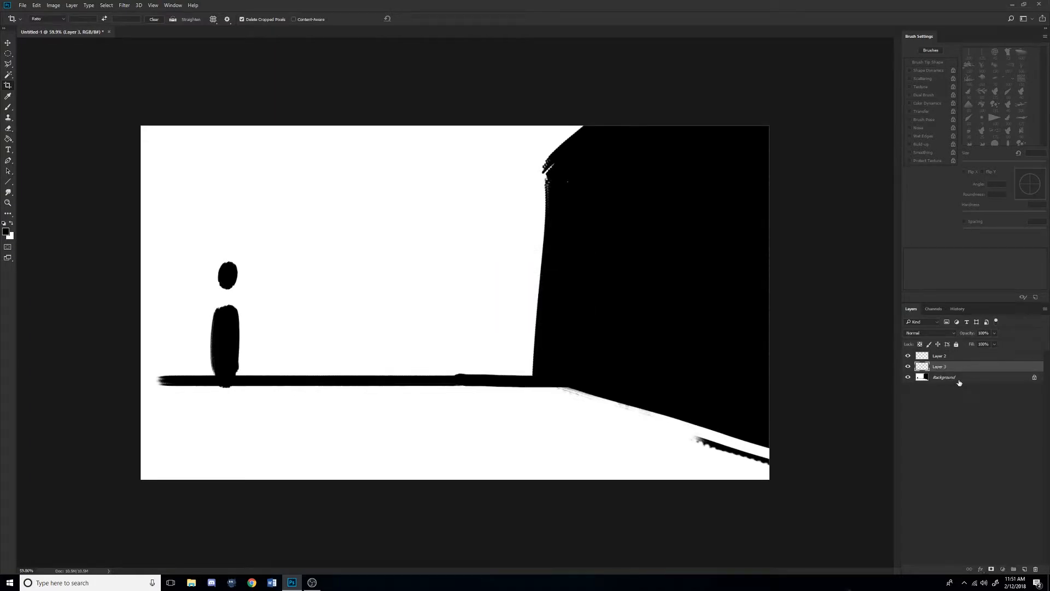
{"action": "key", "text": "Delete"}
{"action": "key", "text": "x"}
{"action": "key", "text": "g"}
{"action": "left_click", "coordinate": [486, 285]}
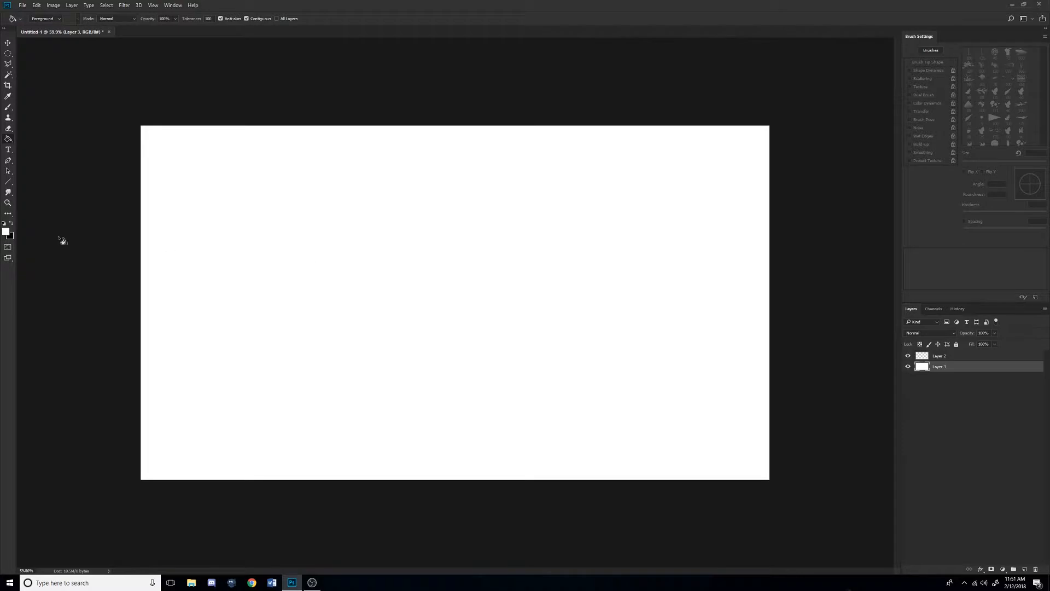
Set the foreground color to neutral grey #838383.
{"action": "left_click", "coordinate": [6, 232]}
{"action": "left_click", "coordinate": [378, 286]}
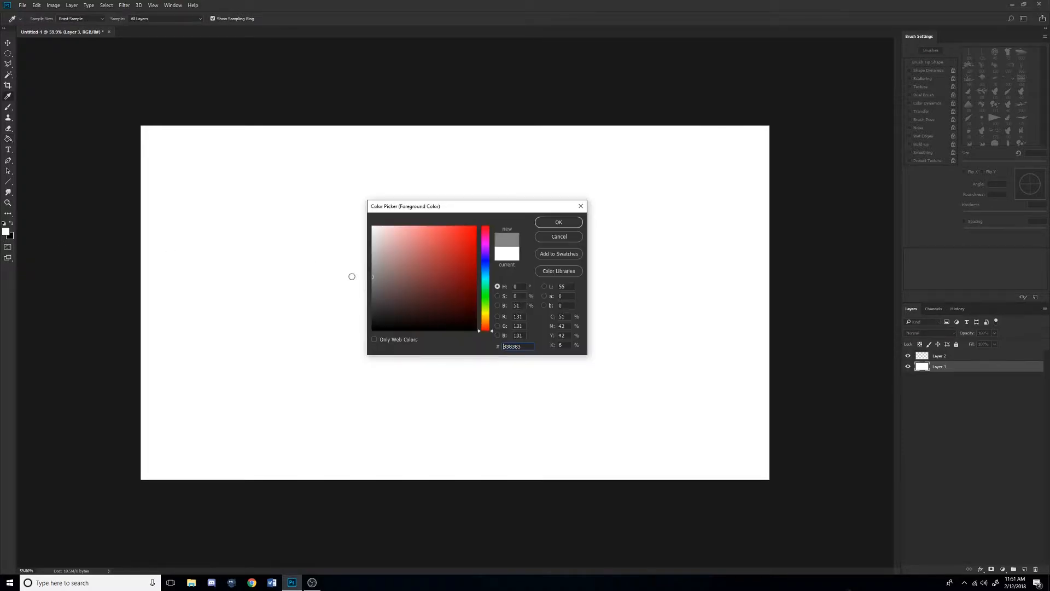
{"action": "left_click", "coordinate": [558, 222]}
Paint a stack of straight horizontal grey lines that shorten and crowd together toward a point above the canvas centre, using a small brush.
{"action": "key", "text": "b"}
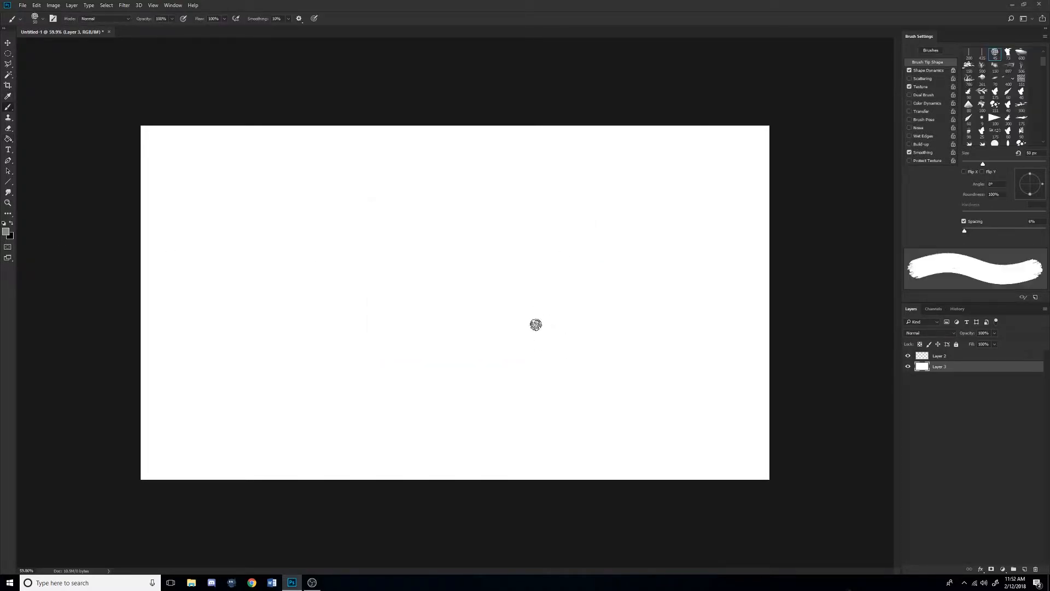
{"action": "scroll", "coordinate": [527, 326], "scroll_direction": "up", "scroll_amount": 1}
{"action": "key", "text": "bracketleft"}
{"action": "key", "text": "bracketleft"}
{"action": "key", "text": "bracketleft"}
{"action": "key", "text": "bracketleft"}
{"action": "key", "text": "bracketleft"}
{"action": "key", "text": "bracketleft"}
{"action": "key", "text": "bracketleft"}
{"action": "key", "text": "bracketleft"}
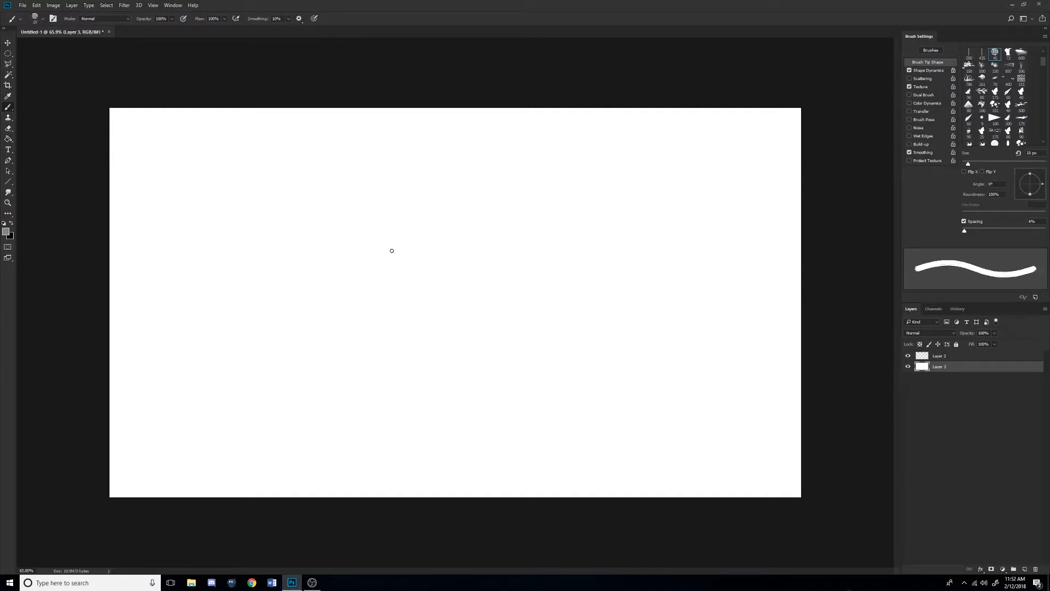
{"action": "key", "text": "shift"}
{"action": "left_click_drag", "start_coordinate": [389, 275], "coordinate": [520, 276]}
{"action": "key", "text": "shift"}
{"action": "left_click_drag", "start_coordinate": [362, 306], "coordinate": [598, 307]}
{"action": "left_click_drag", "start_coordinate": [302, 347], "coordinate": [737, 347]}
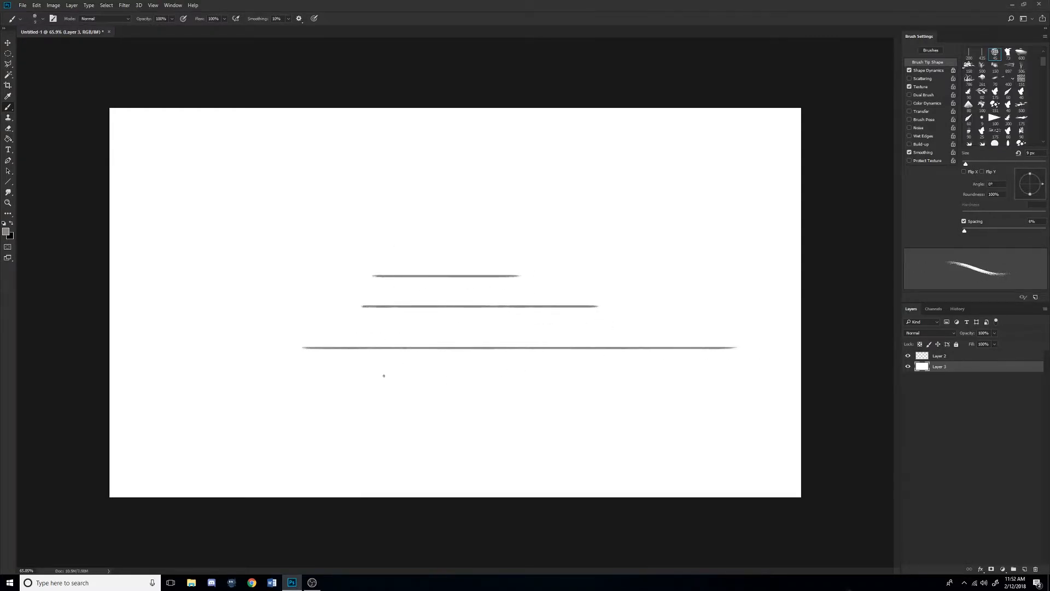
{"action": "left_click_drag", "start_coordinate": [225, 408], "coordinate": [803, 408]}
{"action": "left_click_drag", "start_coordinate": [127, 460], "coordinate": [803, 460]}
{"action": "mouse_move", "coordinate": [418, 260]}
{"action": "left_mouse_down"}
{"action": "mouse_move", "coordinate": [496, 260]}
{"action": "mouse_move", "coordinate": [480, 243]}
{"action": "left_mouse_up"}
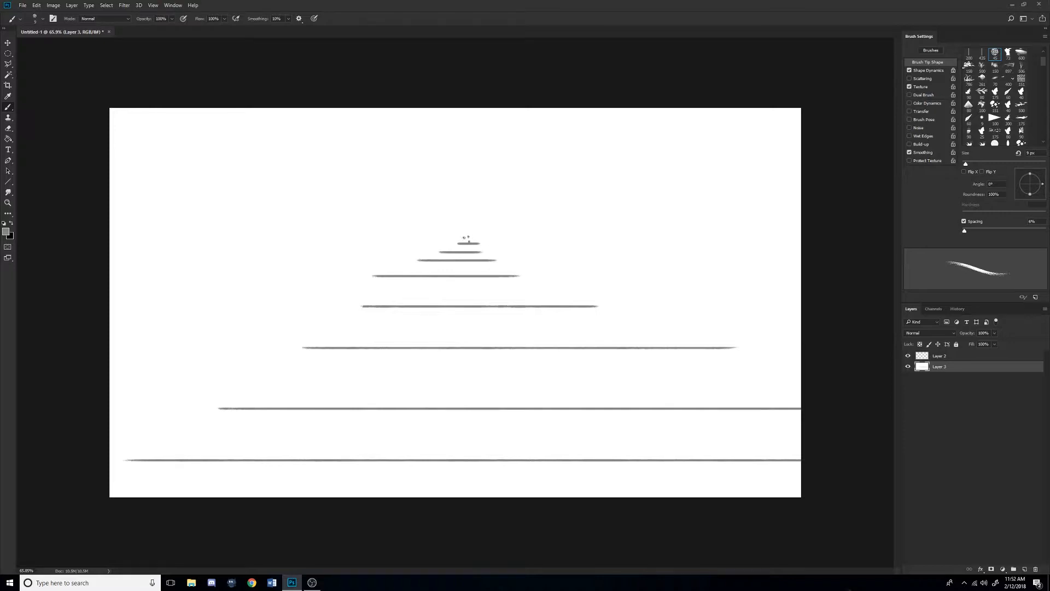
Paint a large grey figure with a long body and an oval head beside the receding lines, near the canvas's left edge.
{"action": "key", "text": "bracketright"}
{"action": "key", "text": "bracketright"}
{"action": "key", "text": "bracketright"}
{"action": "key", "text": "bracketright"}
{"action": "key", "text": "bracketright"}
{"action": "key", "text": "bracketright"}
{"action": "key", "text": "bracketright"}
{"action": "key", "text": "bracketright"}
{"action": "key", "text": "bracketright"}
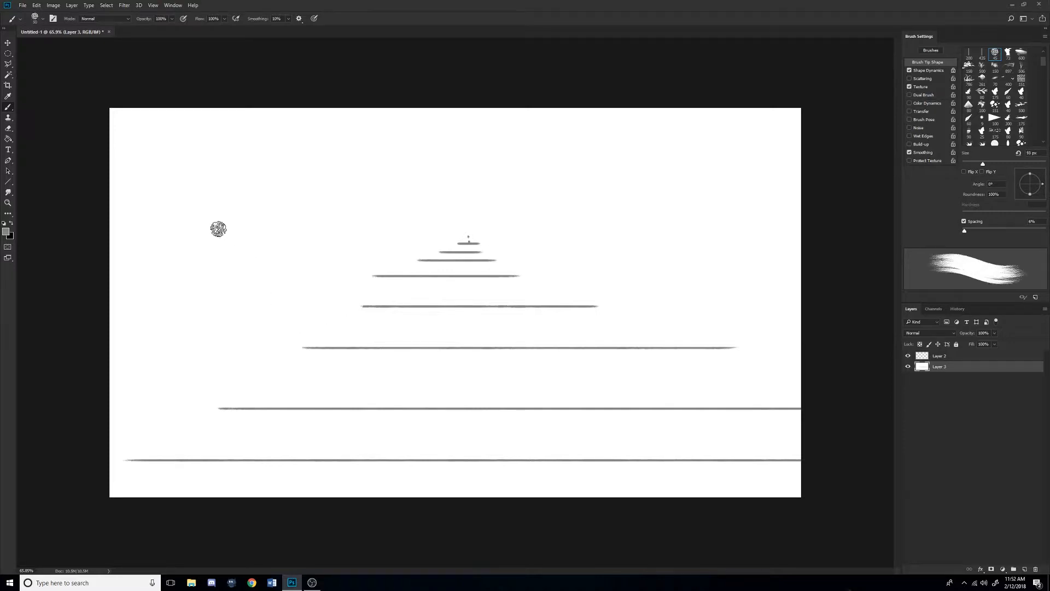
{"action": "mouse_move", "coordinate": [205, 239]}
{"action": "left_mouse_down"}
{"action": "mouse_move", "coordinate": [202, 214]}
{"action": "mouse_move", "coordinate": [207, 347]}
{"action": "mouse_move", "coordinate": [206, 253]}
{"action": "mouse_move", "coordinate": [189, 400]}
{"action": "left_mouse_up"}
{"action": "key", "text": "bracketleft"}
{"action": "key", "text": "bracketleft"}
{"action": "key", "text": "bracketleft"}
{"action": "key", "text": "bracketleft"}
{"action": "key", "text": "bracketleft"}
{"action": "key", "text": "bracketleft"}
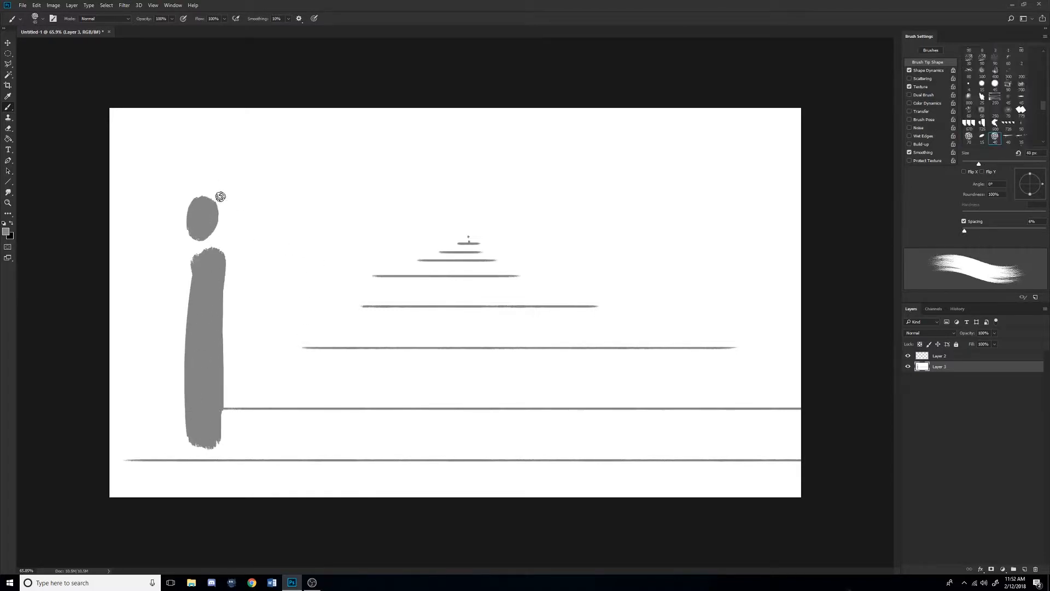
Paint five horizontal strokes above the smallest line, each wider than the one below, using a 15 px brush.
{"action": "key", "text": "bracketleft"}
{"action": "key", "text": "bracketleft"}
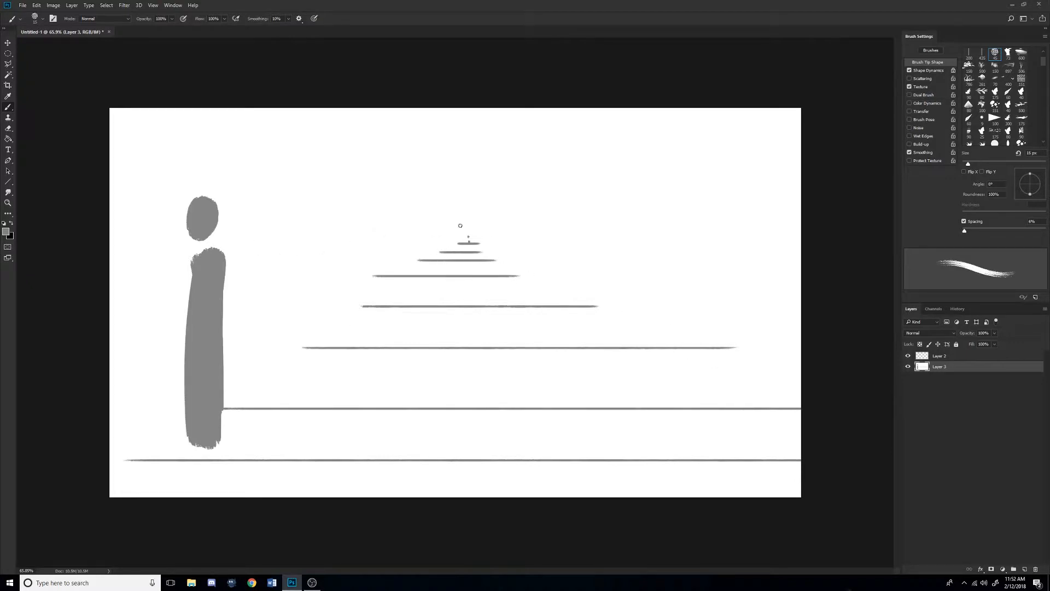
{"action": "left_click_drag", "start_coordinate": [448, 226], "coordinate": [497, 228]}
{"action": "left_click_drag", "start_coordinate": [416, 211], "coordinate": [611, 218]}
{"action": "left_click_drag", "start_coordinate": [330, 189], "coordinate": [700, 197]}
{"action": "left_click_drag", "start_coordinate": [238, 168], "coordinate": [753, 168]}
{"action": "mouse_move", "coordinate": [161, 139]}
{"action": "left_mouse_down"}
{"action": "mouse_move", "coordinate": [298, 127]}
{"action": "mouse_move", "coordinate": [802, 140]}
{"action": "left_mouse_up"}
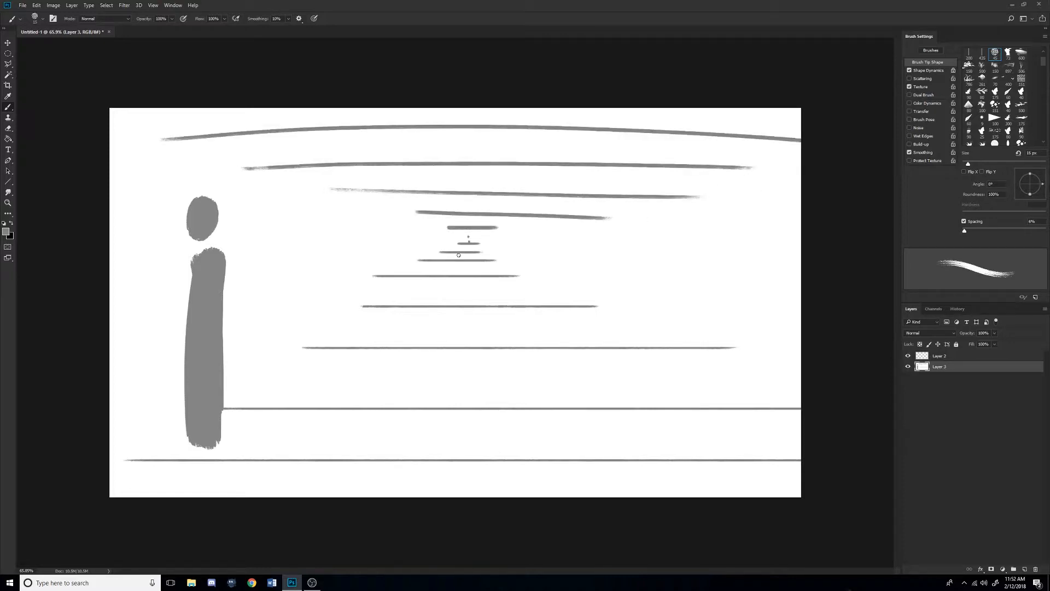
Paint vertical strokes on both sides of the centre and diagonal floor lines to suggest a receding corridor.
{"action": "left_click_drag", "start_coordinate": [436, 228], "coordinate": [420, 259]}
{"action": "left_click_drag", "start_coordinate": [384, 204], "coordinate": [384, 285]}
{"action": "left_click_drag", "start_coordinate": [340, 190], "coordinate": [338, 305]}
{"action": "left_click_drag", "start_coordinate": [284, 186], "coordinate": [285, 318]}
{"action": "left_click_drag", "start_coordinate": [518, 223], "coordinate": [518, 253]}
{"action": "left_click_drag", "start_coordinate": [549, 220], "coordinate": [555, 288]}
{"action": "left_click_drag", "start_coordinate": [593, 211], "coordinate": [598, 299]}
{"action": "left_click_drag", "start_coordinate": [646, 206], "coordinate": [654, 330]}
{"action": "left_click_drag", "start_coordinate": [696, 197], "coordinate": [702, 357]}
{"action": "left_click_drag", "start_coordinate": [774, 175], "coordinate": [773, 336]}
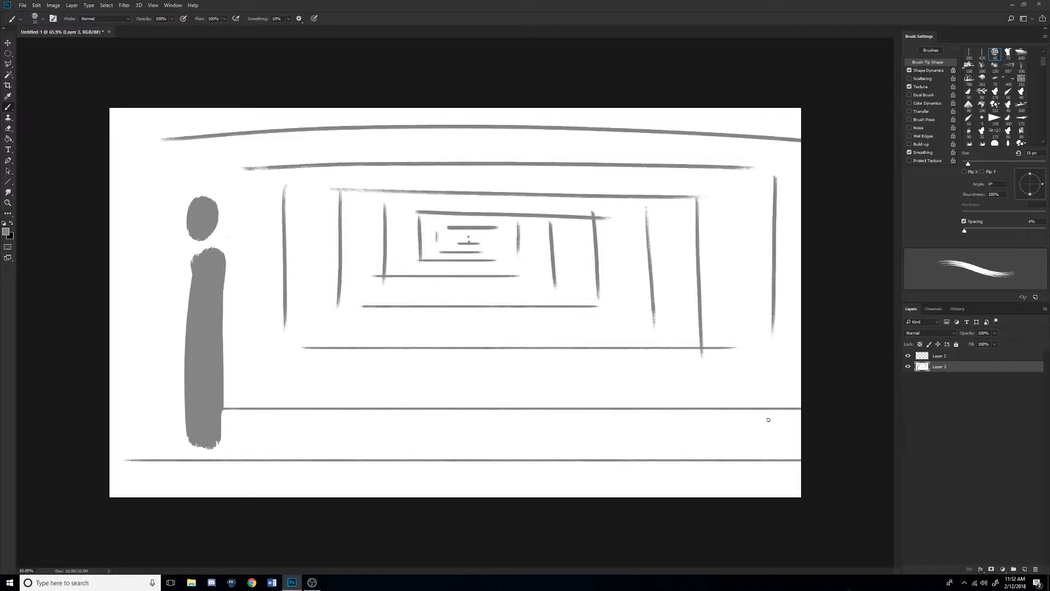
{"action": "left_click_drag", "start_coordinate": [751, 426], "coordinate": [521, 309]}
{"action": "left_click_drag", "start_coordinate": [498, 267], "coordinate": [514, 270]}
{"action": "left_click_drag", "start_coordinate": [324, 436], "coordinate": [399, 288]}
Undo the corridor's vertical, diagonal and upper horizontal strokes, keeping the figure and the lower receding lines.
{"action": "key", "text": "ctrl+alt+z"}
{"action": "key", "text": "ctrl+alt+z"}
{"action": "key", "text": "ctrl+alt+z"}
{"action": "key", "text": "ctrl+alt+z"}
{"action": "key", "text": "ctrl+alt+z"}
{"action": "key", "text": "ctrl+alt+z"}
{"action": "key", "text": "ctrl+alt+z"}
{"action": "key", "text": "ctrl+alt+z"}
{"action": "key", "text": "ctrl+alt+z"}
{"action": "key", "text": "ctrl+alt+z"}
{"action": "key", "text": "ctrl+alt+z"}
{"action": "key", "text": "ctrl+alt+z"}
{"action": "key", "text": "ctrl+alt+z"}
{"action": "key", "text": "ctrl+alt+z"}
{"action": "key", "text": "ctrl+alt+z"}
{"action": "key", "text": "ctrl+alt+z"}
{"action": "key", "text": "ctrl+alt+z"}
{"action": "key", "text": "ctrl+alt+z"}
{"action": "key", "text": "ctrl+alt+z"}
{"action": "key", "text": "ctrl+alt+z"}
{"action": "key", "text": "ctrl+alt+z"}
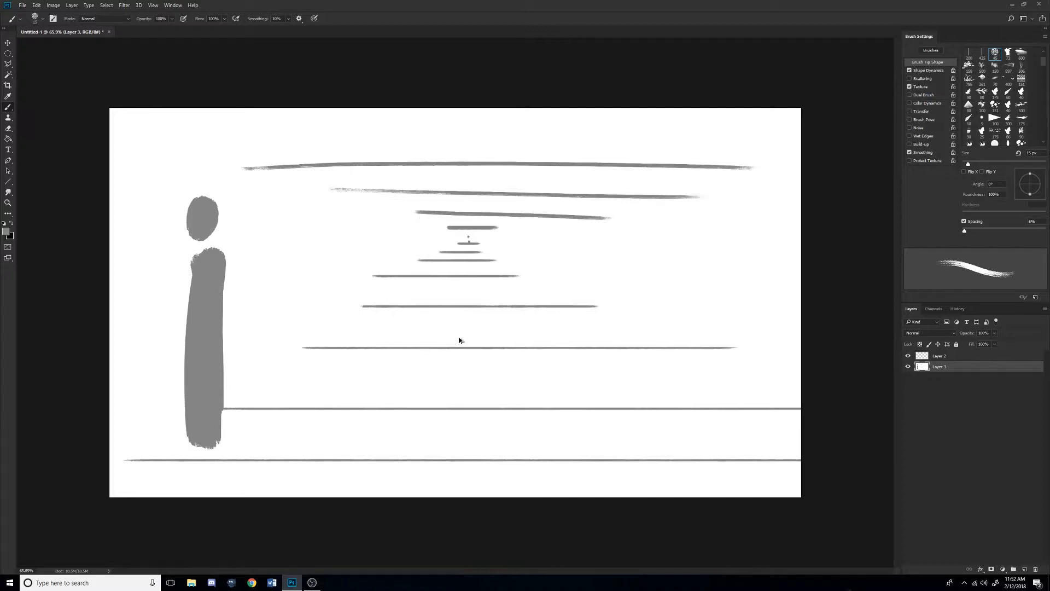
Paint two diagonal lines converging at the top of the receding lines and a wide horizontal horizon line through that point.
{"action": "left_click_drag", "start_coordinate": [455, 244], "coordinate": [248, 411]}
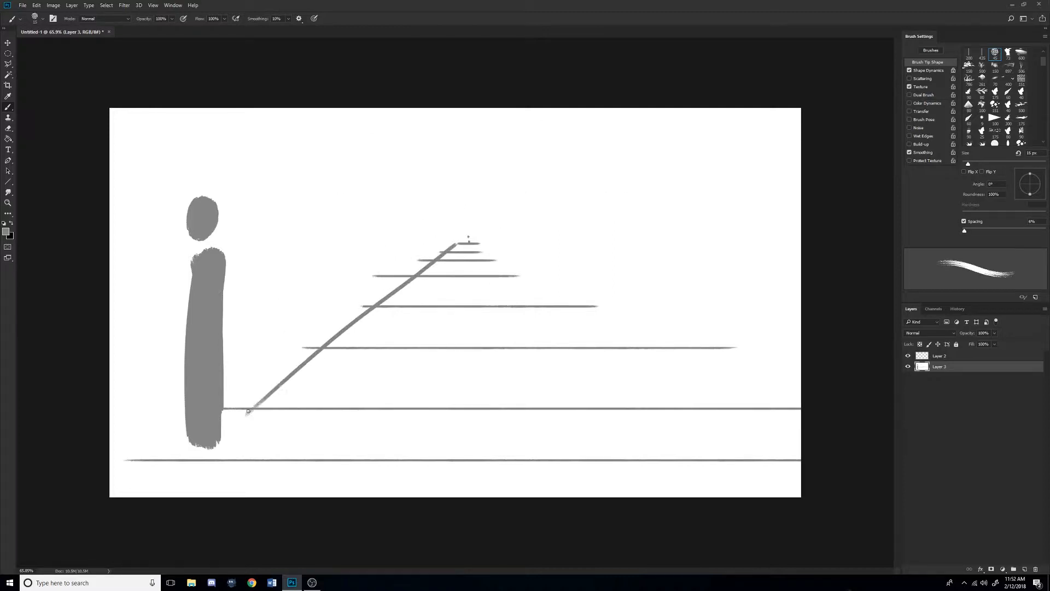
{"action": "left_click_drag", "start_coordinate": [476, 247], "coordinate": [775, 452]}
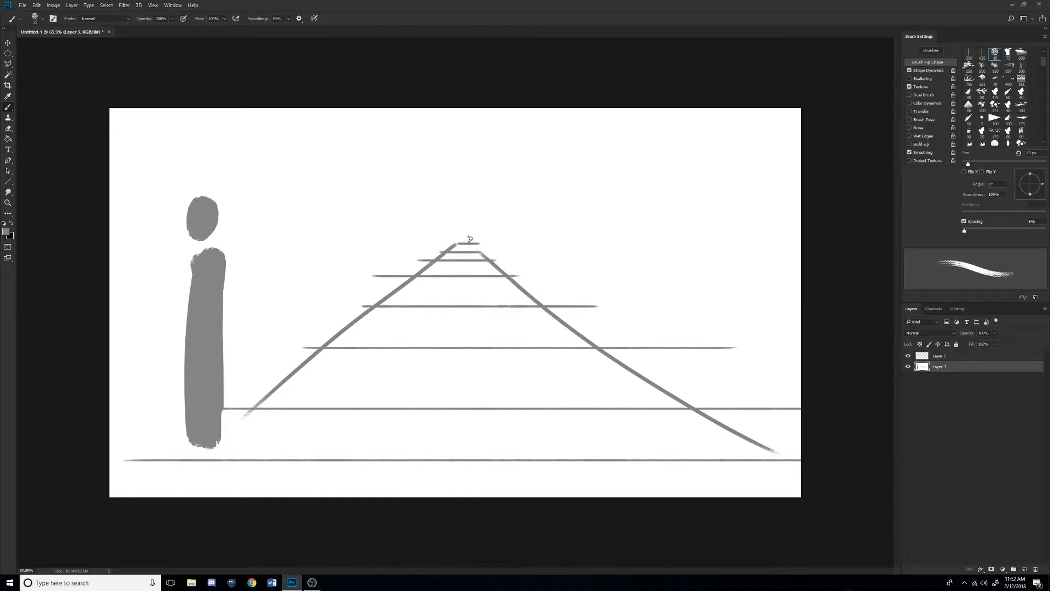
{"action": "mouse_move", "coordinate": [119, 249]}
{"action": "left_mouse_down"}
{"action": "mouse_move", "coordinate": [378, 239]}
{"action": "mouse_move", "coordinate": [788, 278]}
{"action": "left_mouse_up"}
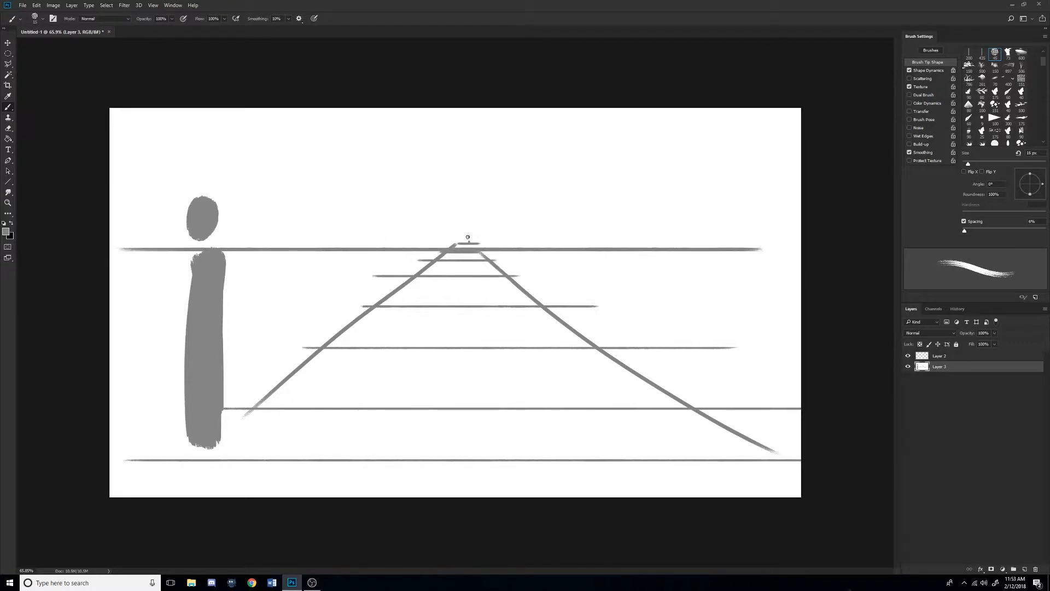
{"action": "scroll", "coordinate": [595, 302], "scroll_direction": "down", "scroll_amount": 5}
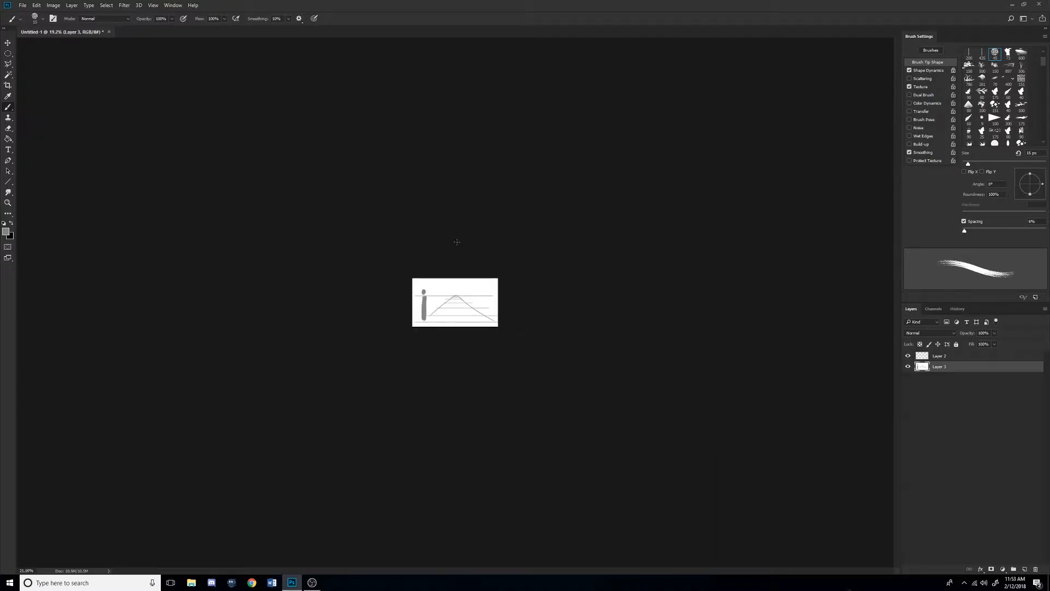
{"action": "scroll", "coordinate": [458, 240], "scroll_direction": "up", "scroll_amount": 6}
{"action": "scroll", "coordinate": [460, 243], "scroll_direction": "down", "scroll_amount": 2}
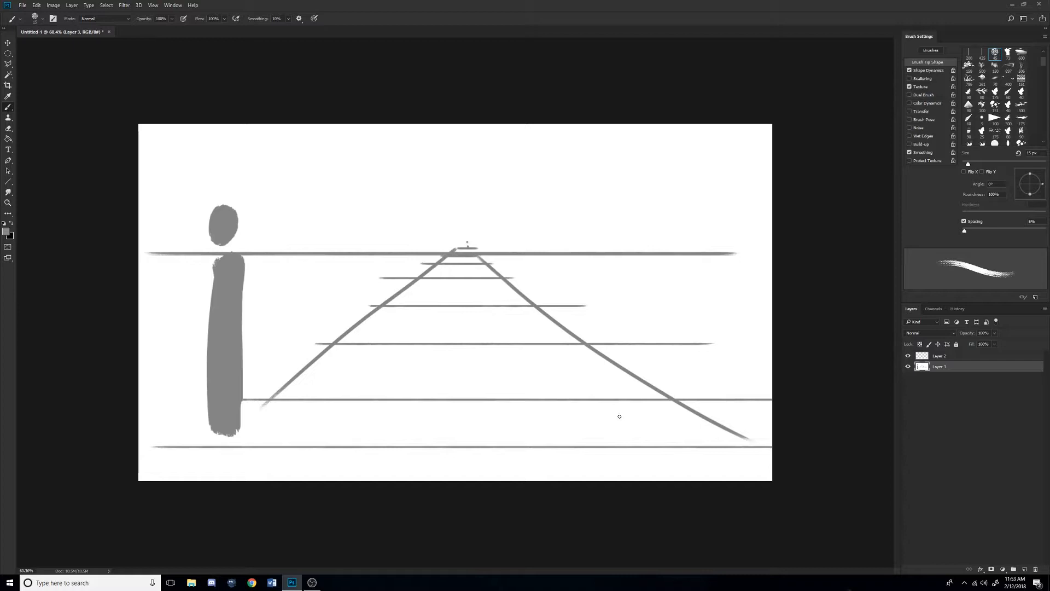
Try a large spiral sweeping from the figure's side under the scene and curling in above the horizon, and undo it.
{"action": "mouse_move", "coordinate": [167, 161]}
{"action": "left_mouse_down"}
{"action": "mouse_move", "coordinate": [220, 308]}
{"action": "mouse_move", "coordinate": [482, 413]}
{"action": "mouse_move", "coordinate": [735, 271]}
{"action": "mouse_move", "coordinate": [625, 127]}
{"action": "mouse_move", "coordinate": [523, 225]}
{"action": "mouse_move", "coordinate": [604, 211]}
{"action": "left_mouse_up"}
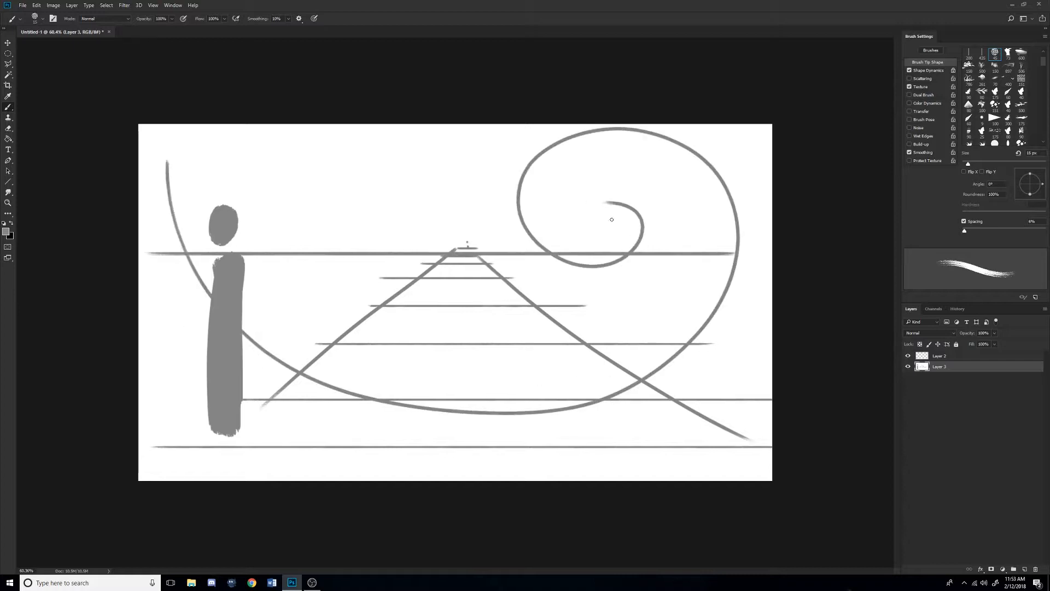
{"action": "key", "text": "ctrl+z"}
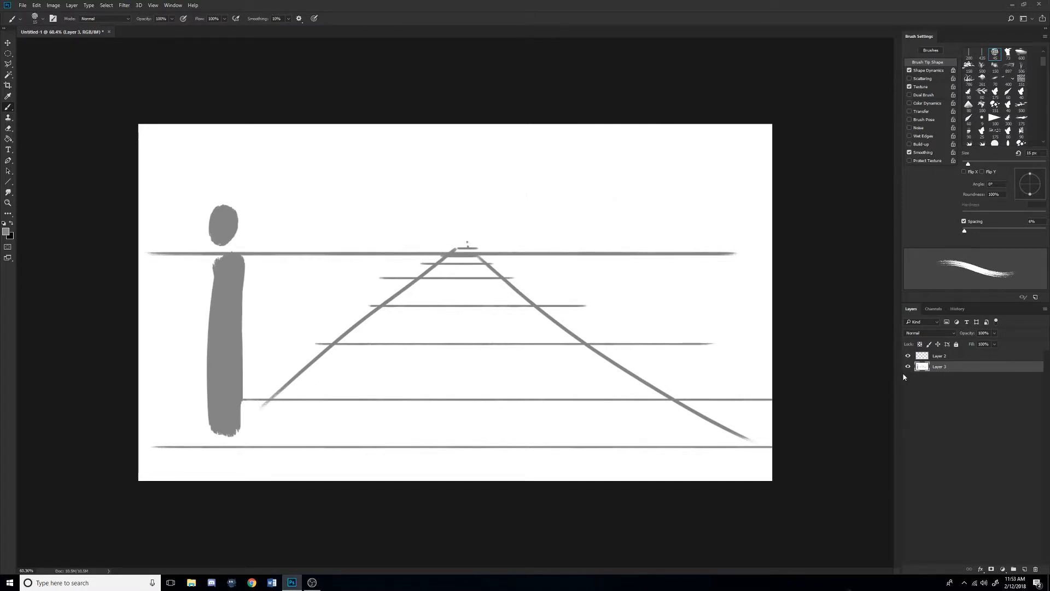
Check the Crop tool's rule-of-thirds grid and paint two vertical third lines and a lower horizontal line over the sketch.
{"action": "key", "text": "c"}
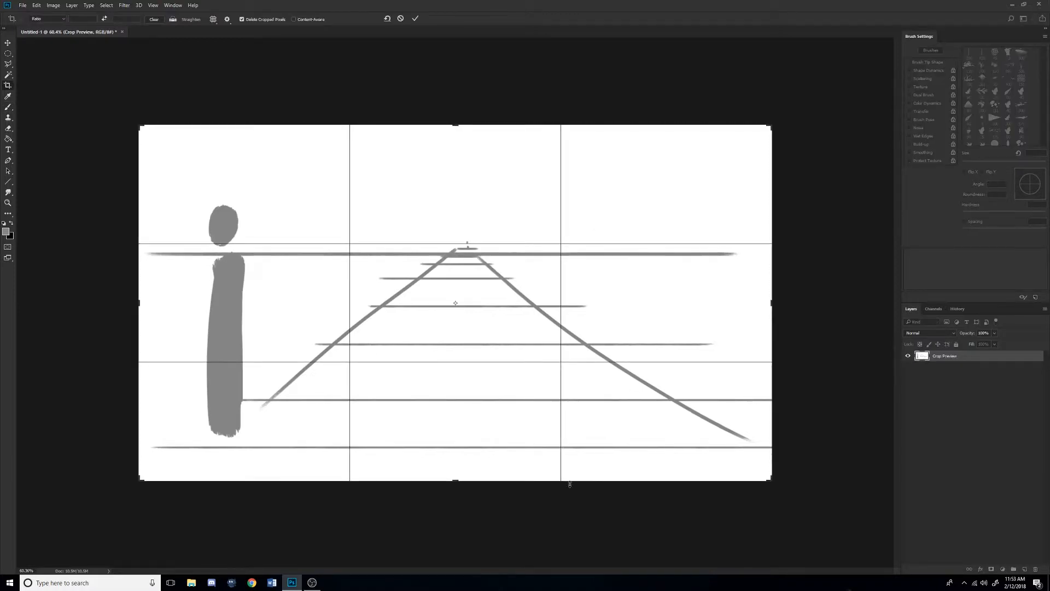
{"action": "key", "text": "Escape"}
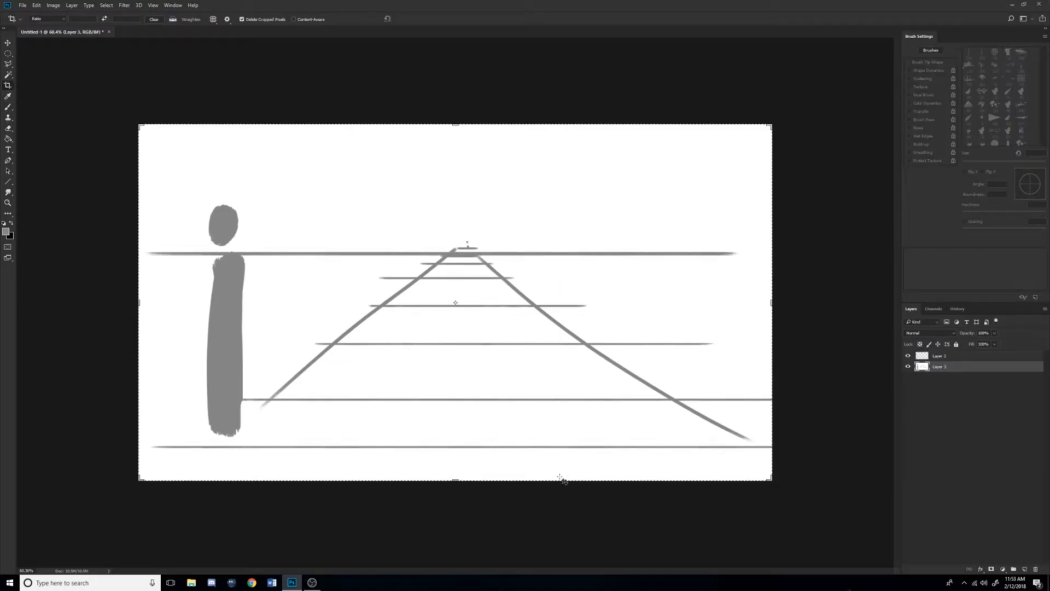
{"action": "key", "text": "b"}
{"action": "mouse_move", "coordinate": [560, 470]}
{"action": "left_mouse_down"}
{"action": "mouse_move", "coordinate": [558, 429]}
{"action": "mouse_move", "coordinate": [426, 150]}
{"action": "left_mouse_up"}
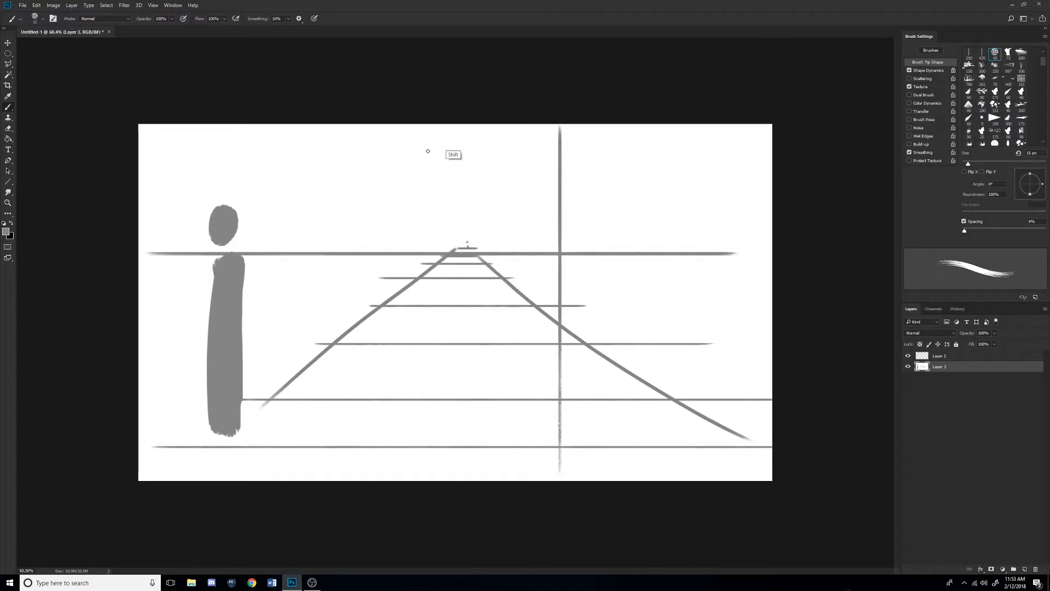
{"action": "left_click_drag", "start_coordinate": [331, 128], "coordinate": [333, 514]}
{"action": "left_click_drag", "start_coordinate": [147, 399], "coordinate": [688, 378]}
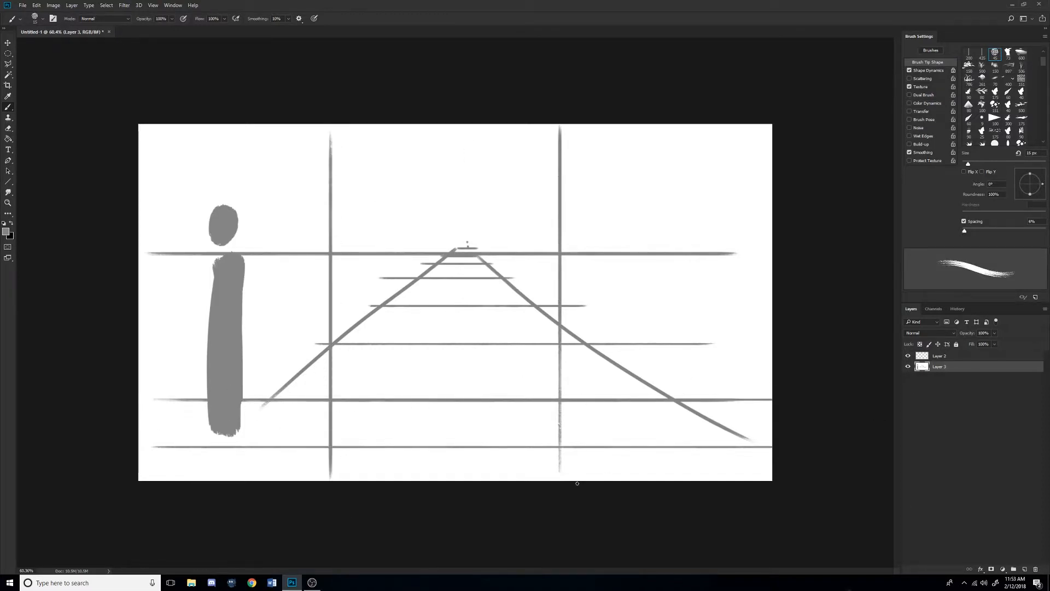
Delete the layer holding the perspective sketch.
{"action": "key", "text": "c"}
{"action": "scroll", "coordinate": [666, 348], "scroll_direction": "down", "scroll_amount": 3}
{"action": "scroll", "coordinate": [532, 331], "scroll_direction": "down", "scroll_amount": 2}
{"action": "scroll", "coordinate": [521, 330], "scroll_direction": "up", "scroll_amount": 6}
{"action": "scroll", "coordinate": [521, 332], "scroll_direction": "down", "scroll_amount": 3}
{"action": "scroll", "coordinate": [528, 307], "scroll_direction": "up", "scroll_amount": 4}
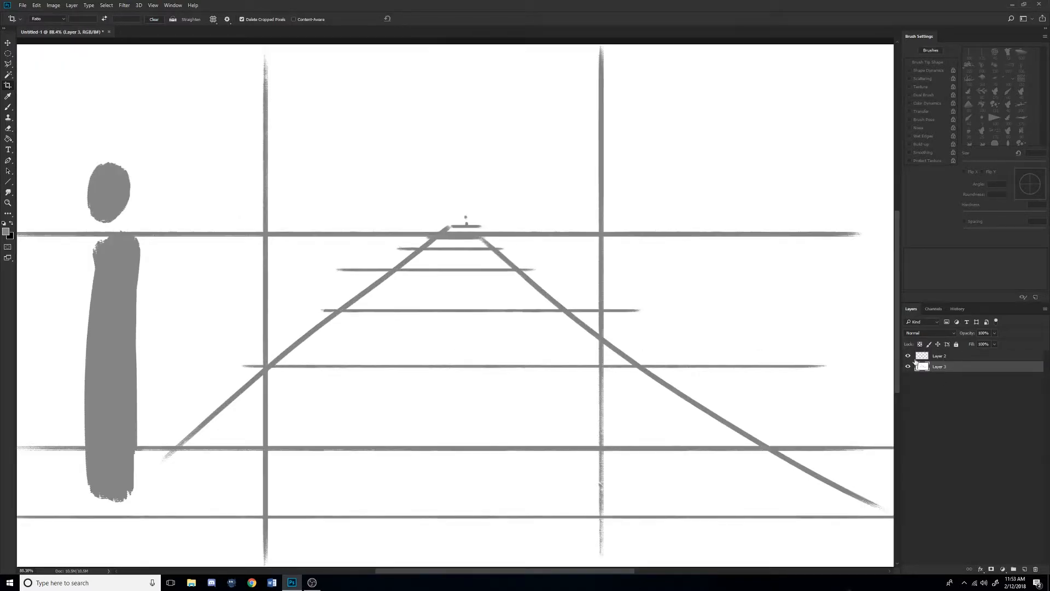
{"action": "scroll", "coordinate": [838, 356], "scroll_direction": "down", "scroll_amount": 1}
{"action": "key", "text": "Delete"}
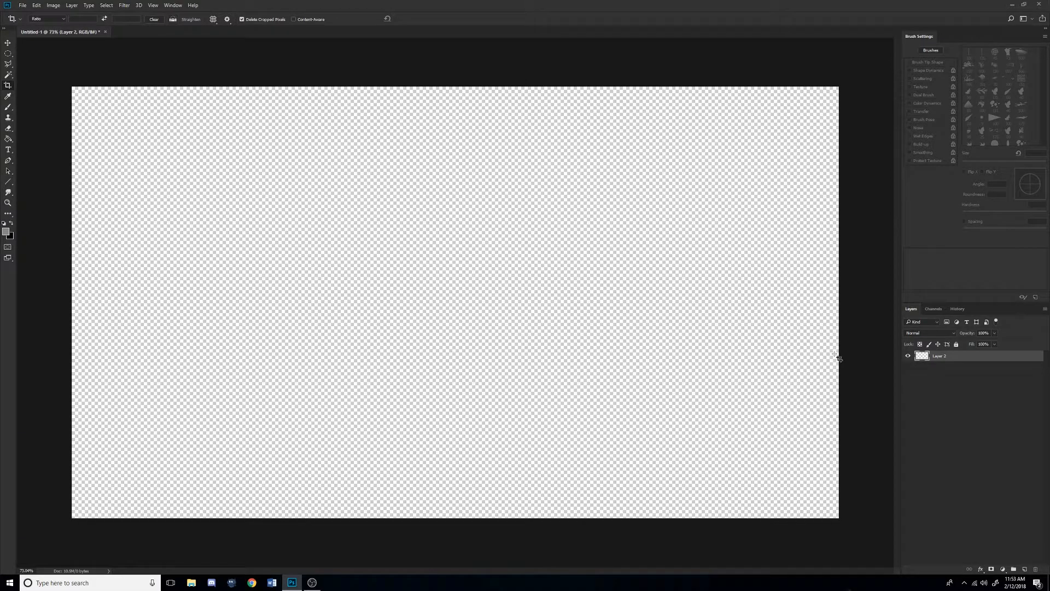
Fill the remaining empty layer with the grey foreground color and make black the foreground color for brushing.
{"action": "key", "text": "g"}
{"action": "left_click", "coordinate": [363, 308]}
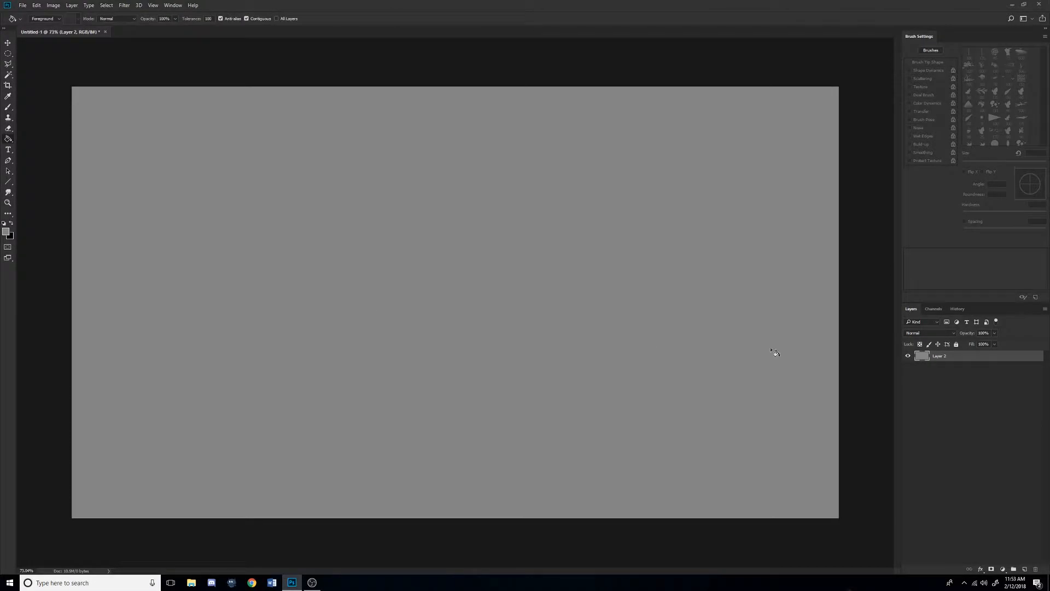
{"action": "key", "text": "x"}
{"action": "key", "text": "b"}
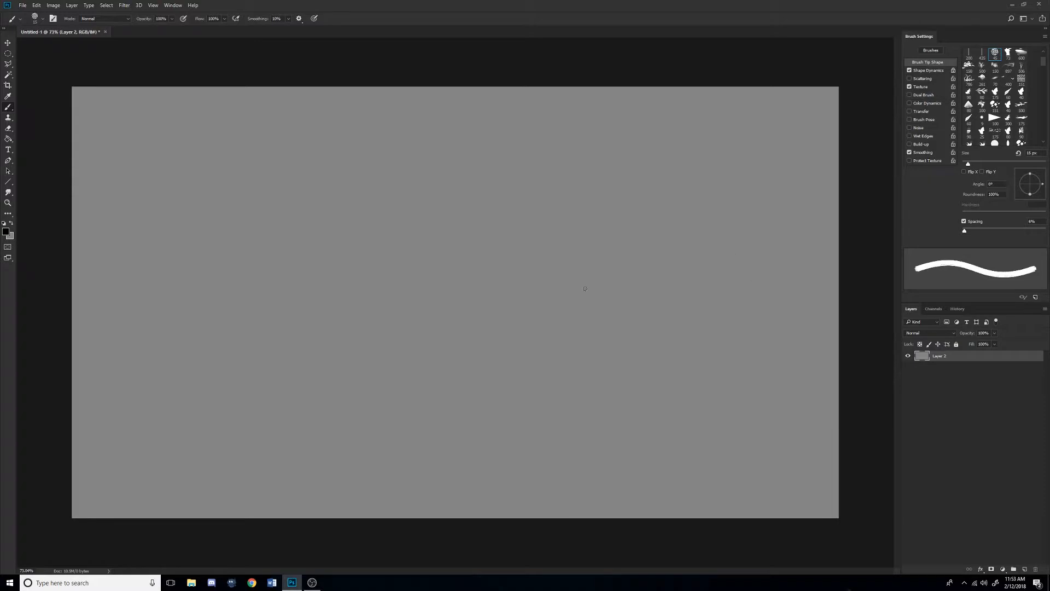
Paint a rough black grid of two vertical and two horizontal lines with four short strokes rising diagonally inside it.
{"action": "left_click_drag", "start_coordinate": [561, 184], "coordinate": [546, 331]}
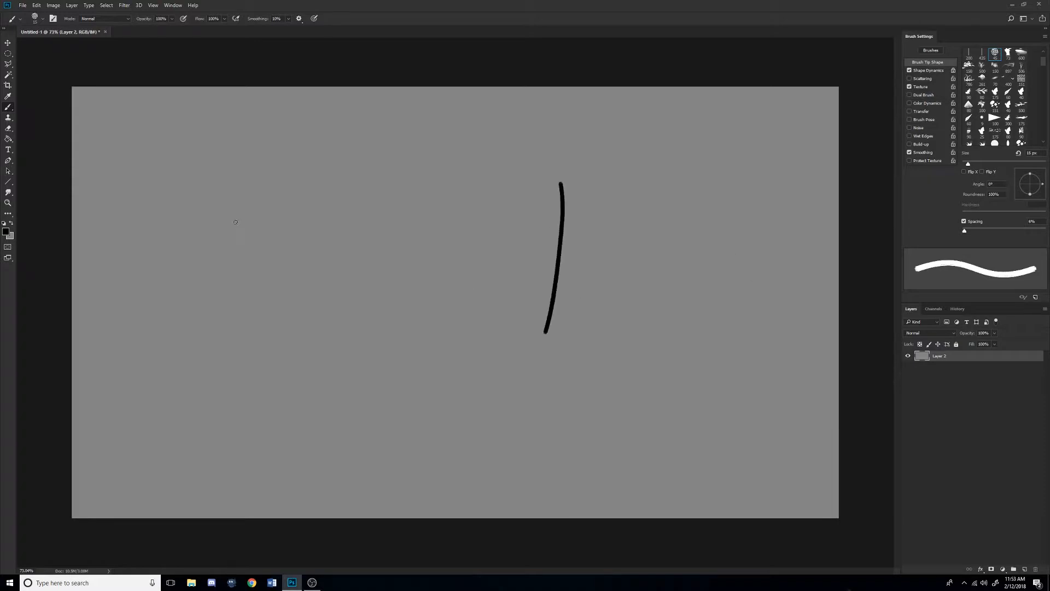
{"action": "left_click_drag", "start_coordinate": [229, 185], "coordinate": [224, 384]}
{"action": "left_click_drag", "start_coordinate": [144, 209], "coordinate": [603, 243]}
{"action": "left_click_drag", "start_coordinate": [156, 403], "coordinate": [828, 410]}
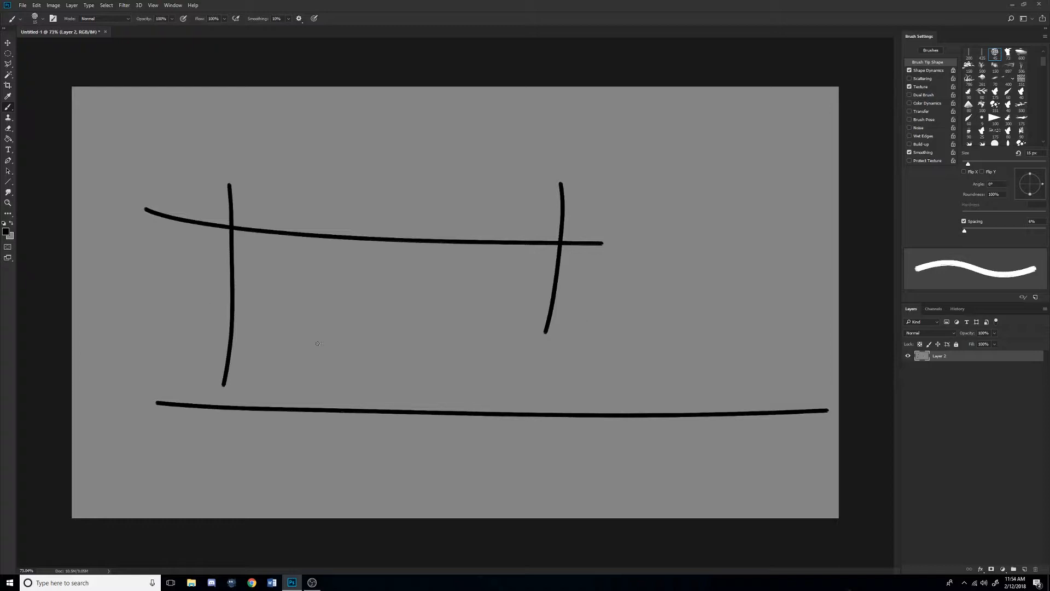
{"action": "left_click_drag", "start_coordinate": [267, 338], "coordinate": [373, 333]}
{"action": "left_click_drag", "start_coordinate": [355, 317], "coordinate": [435, 308]}
{"action": "left_click_drag", "start_coordinate": [410, 294], "coordinate": [482, 280]}
{"action": "mouse_move", "coordinate": [456, 273]}
{"action": "left_mouse_down"}
{"action": "mouse_move", "coordinate": [508, 261]}
{"action": "mouse_move", "coordinate": [543, 232]}
{"action": "left_mouse_up"}
Undo all the black grid lines and short strokes on the grey layer.
{"action": "key", "text": "ctrl+alt+z"}
{"action": "key", "text": "ctrl+alt+z"}
{"action": "key", "text": "ctrl+alt+z"}
{"action": "key", "text": "ctrl+alt+z"}
{"action": "key", "text": "ctrl+alt+z"}
{"action": "key", "text": "ctrl+alt+z"}
{"action": "key", "text": "ctrl+alt+z"}
{"action": "key", "text": "ctrl+alt+z"}
{"action": "key", "text": "ctrl+alt+z"}
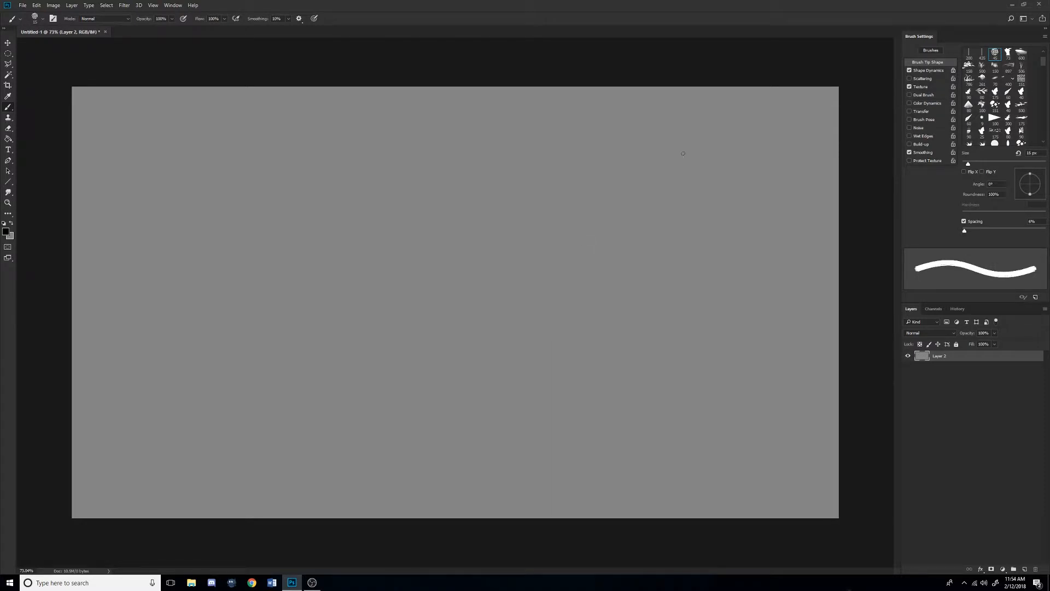
Add the black text "75-20-5" and move it close to the canvas's upper-right corner.
{"action": "key", "text": "t"}
{"action": "left_click", "coordinate": [666, 151]}
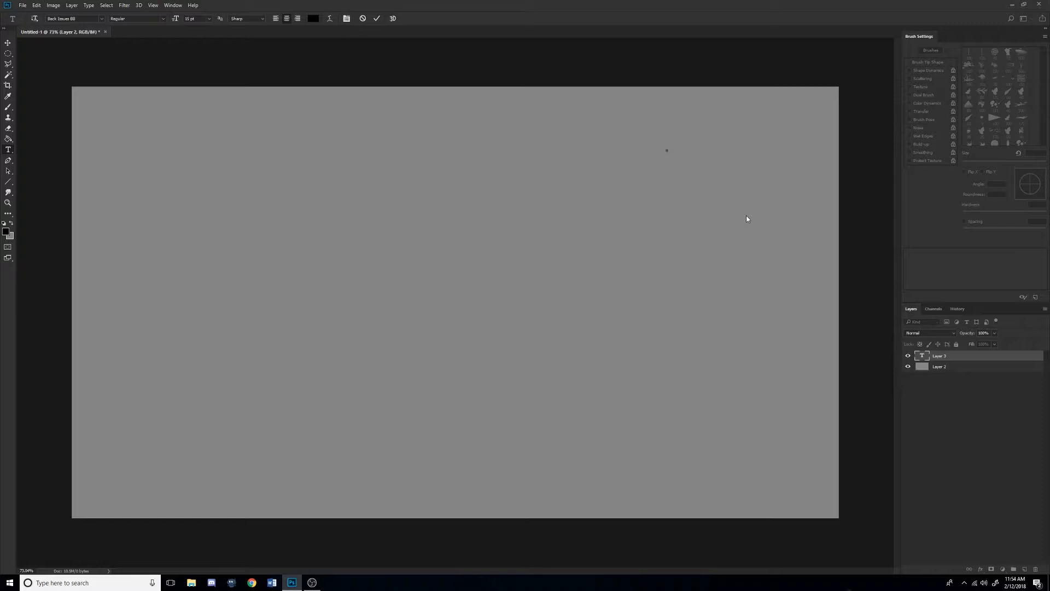
{"action": "type", "text": "75-20-5"}
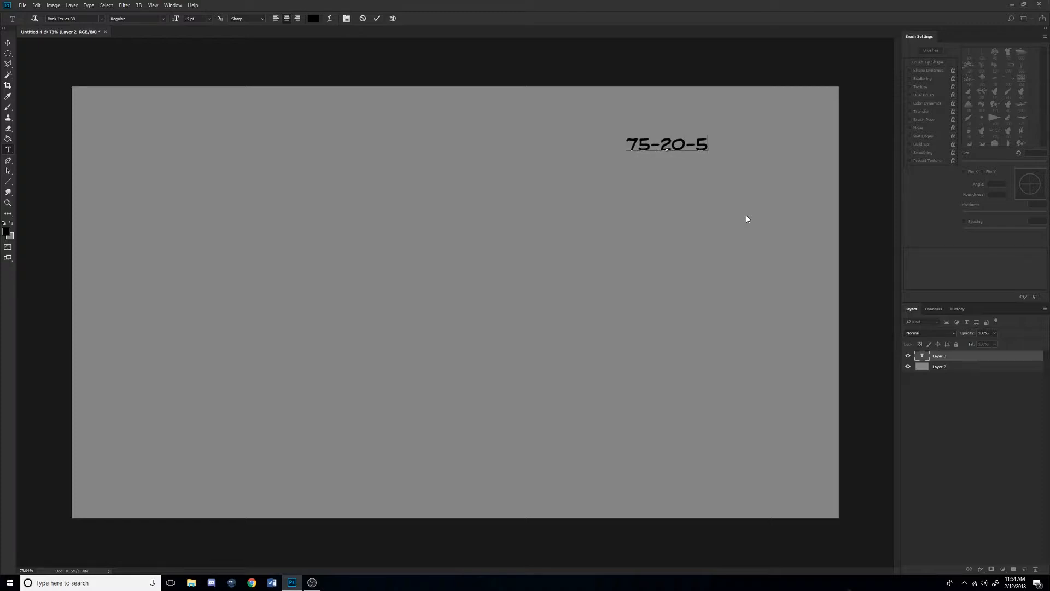
{"action": "key", "text": "ctrl+Return"}
{"action": "key", "text": "v"}
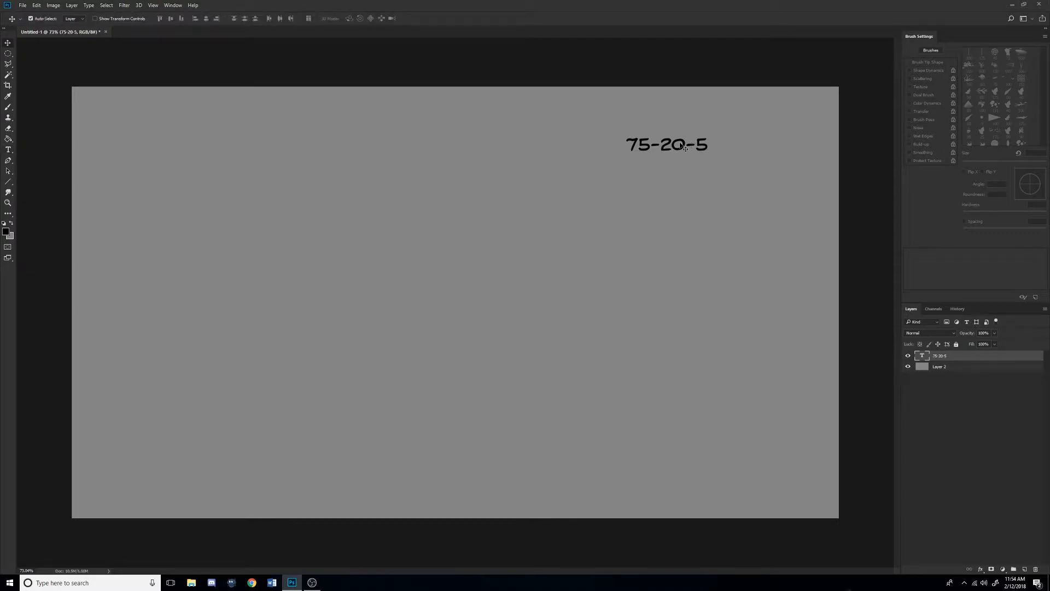
{"action": "left_click_drag", "start_coordinate": [685, 149], "coordinate": [740, 144]}
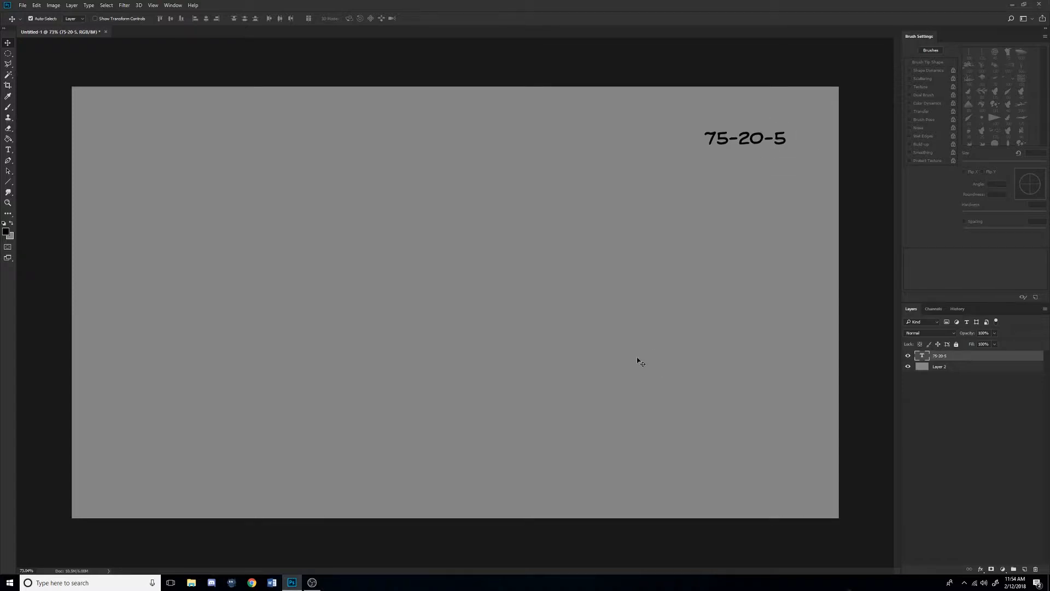
Create a new empty layer above the 75-20-5 text layer for painting with the brush.
{"action": "key", "text": "b"}
{"action": "left_click", "coordinate": [938, 367]}
{"action": "left_click", "coordinate": [944, 356]}
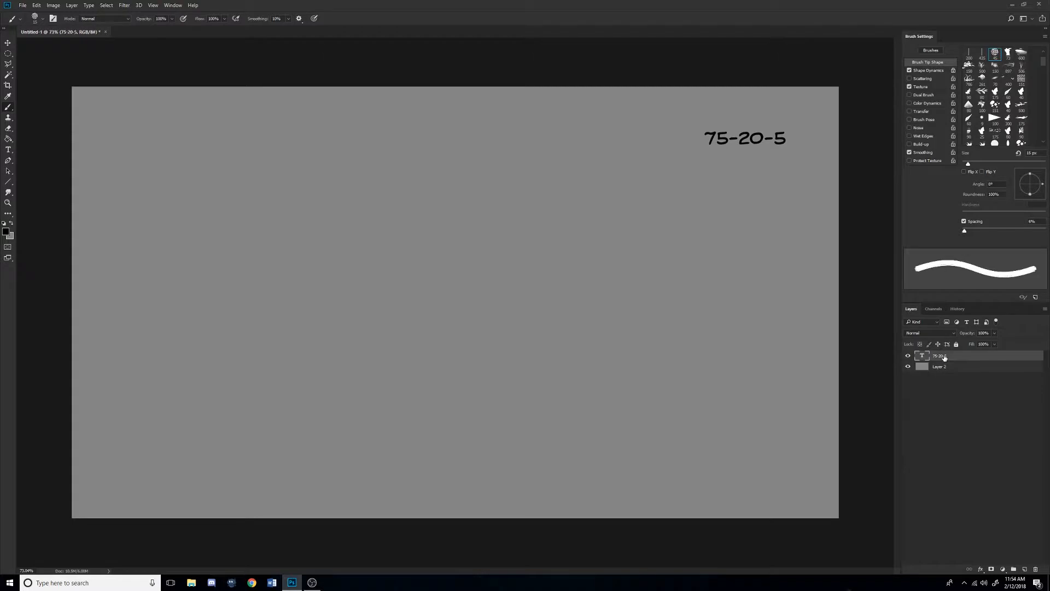
{"action": "key", "text": "ctrl+shift+n"}
{"action": "key", "text": "Return"}
{"action": "scroll", "coordinate": [739, 313], "scroll_direction": "down", "scroll_amount": 3}
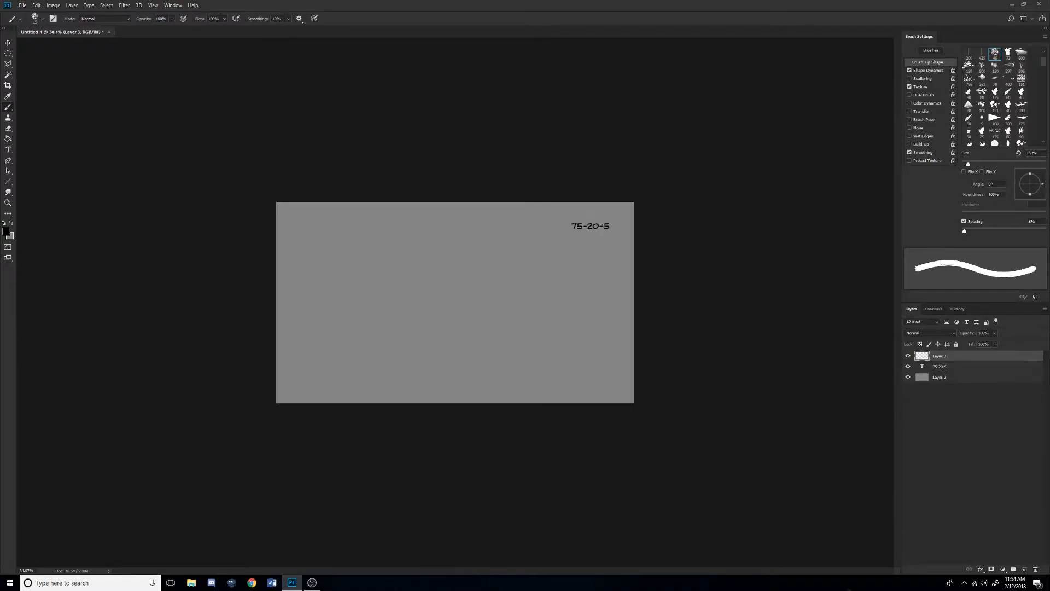
{"action": "scroll", "coordinate": [590, 325], "scroll_direction": "up", "scroll_amount": 3}
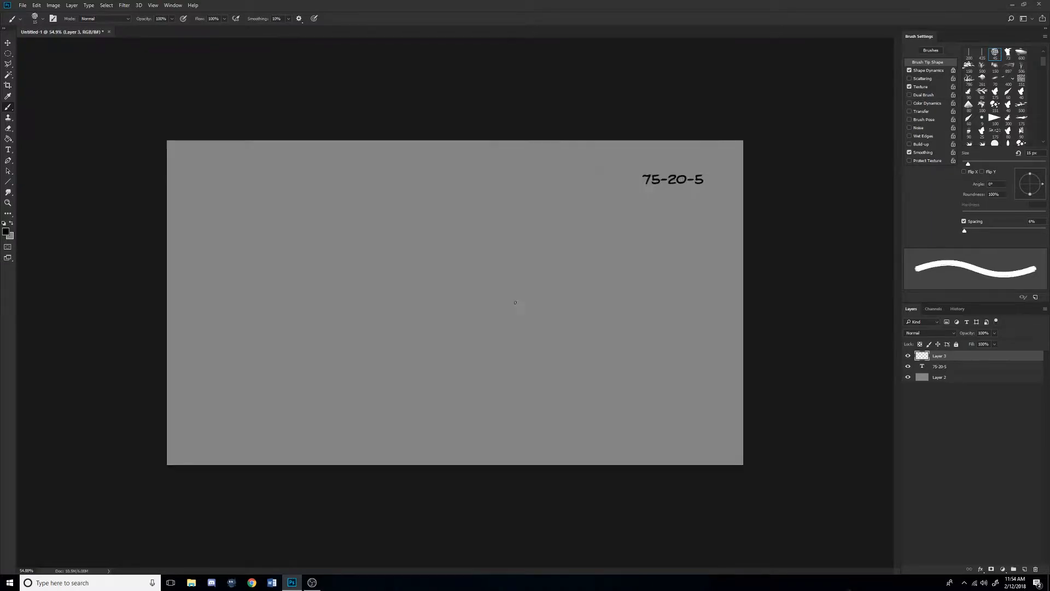
Paint a straight black horizon line across the full canvas width, in its lower quarter.
{"action": "key", "text": "bracketright"}
{"action": "key", "text": "bracketright"}
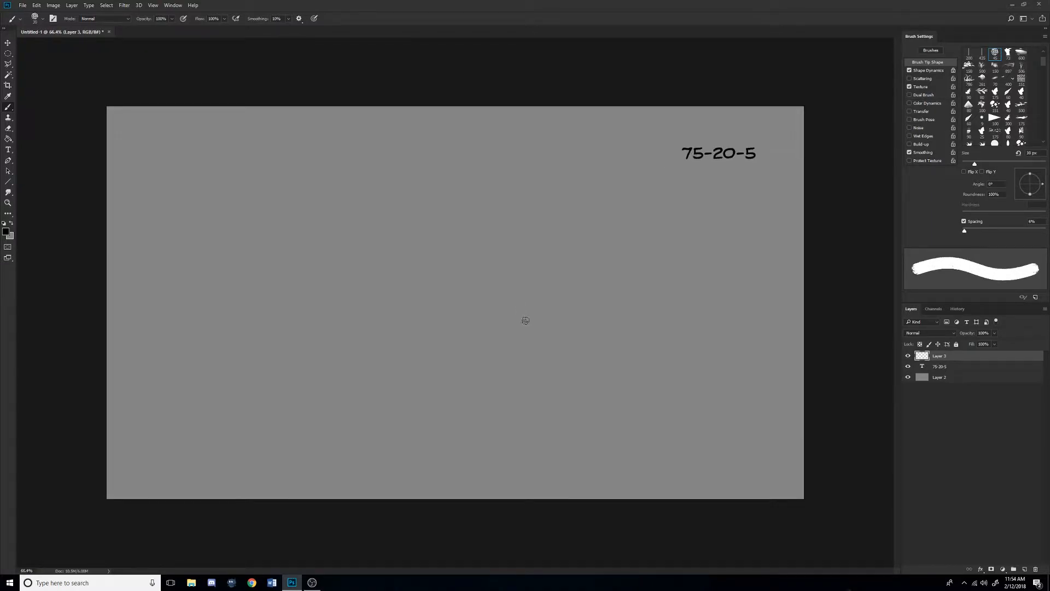
{"action": "key", "text": "bracketleft"}
{"action": "left_click", "coordinate": [805, 407]}
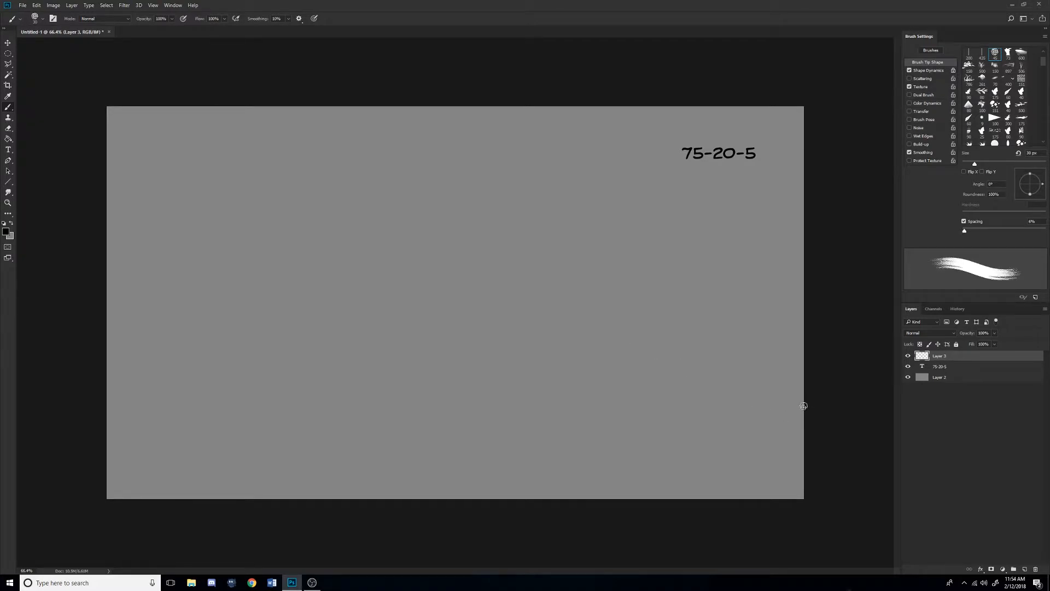
{"action": "left_click_drag", "start_coordinate": [814, 412], "coordinate": [58, 408]}
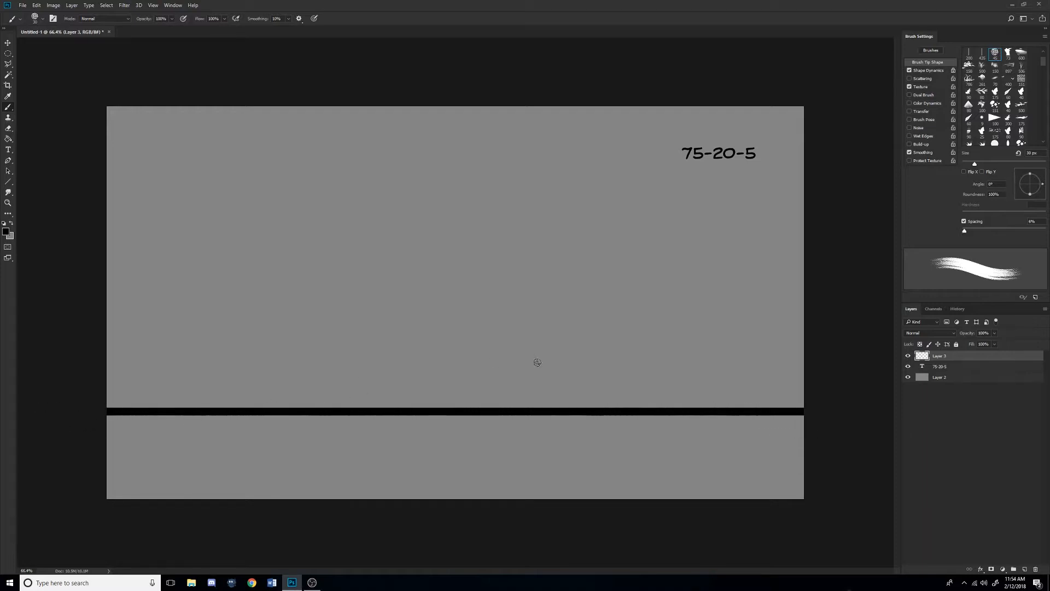
Paint a tall black block standing on the horizon right of the canvas centre, wider at its top, using a larger brush.
{"action": "key", "text": "bracketright"}
{"action": "key", "text": "bracketright"}
{"action": "key", "text": "bracketright"}
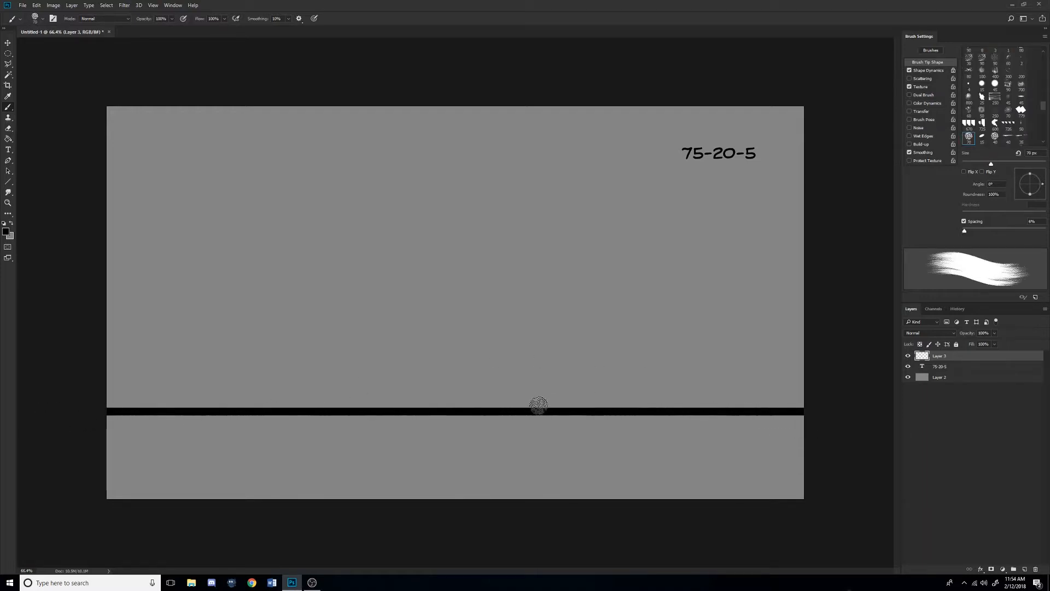
{"action": "mouse_move", "coordinate": [538, 404]}
{"action": "left_mouse_down"}
{"action": "mouse_move", "coordinate": [470, 193]}
{"action": "mouse_move", "coordinate": [618, 219]}
{"action": "left_mouse_up"}
{"action": "mouse_move", "coordinate": [620, 261]}
{"action": "left_mouse_down"}
{"action": "mouse_move", "coordinate": [614, 304]}
{"action": "mouse_move", "coordinate": [614, 146]}
{"action": "mouse_move", "coordinate": [485, 195]}
{"action": "mouse_move", "coordinate": [528, 193]}
{"action": "mouse_move", "coordinate": [509, 227]}
{"action": "mouse_move", "coordinate": [522, 289]}
{"action": "mouse_move", "coordinate": [605, 379]}
{"action": "mouse_move", "coordinate": [535, 368]}
{"action": "mouse_move", "coordinate": [540, 402]}
{"action": "left_mouse_up"}
{"action": "key", "text": "bracketright"}
{"action": "key", "text": "bracketright"}
{"action": "key", "text": "bracketright"}
{"action": "mouse_move", "coordinate": [413, 406]}
{"action": "left_mouse_down"}
{"action": "mouse_move", "coordinate": [420, 338]}
{"action": "mouse_move", "coordinate": [340, 327]}
{"action": "mouse_move", "coordinate": [345, 392]}
{"action": "mouse_move", "coordinate": [385, 395]}
{"action": "mouse_move", "coordinate": [398, 375]}
{"action": "mouse_move", "coordinate": [380, 354]}
{"action": "mouse_move", "coordinate": [392, 357]}
{"action": "mouse_move", "coordinate": [345, 393]}
{"action": "left_mouse_up"}
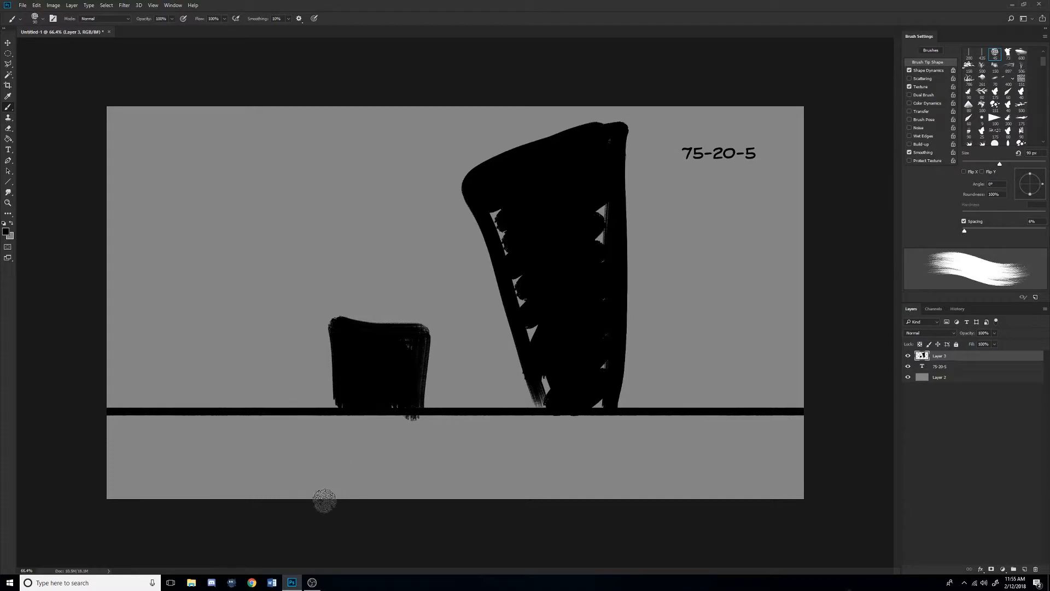
{"action": "key", "text": "bracketleft"}
{"action": "key", "text": "bracketleft"}
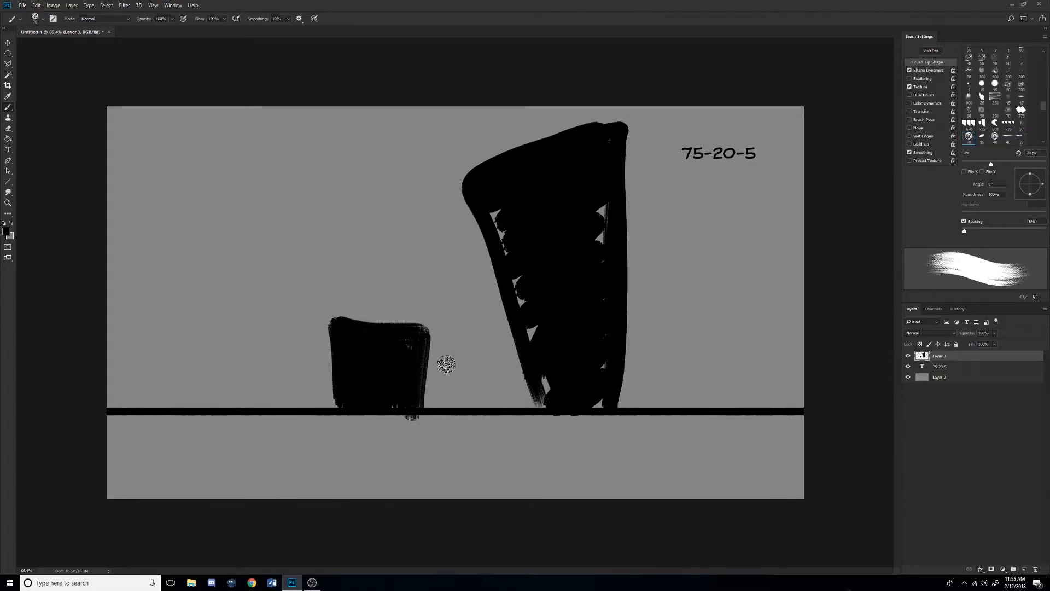
{"action": "key", "text": "ctrl+alt+z"}
{"action": "key", "text": "ctrl+alt+z"}
Fill most gaps inside the tall black block with a larger brush and reduce the brush size again.
{"action": "key", "text": "bracketright"}
{"action": "key", "text": "bracketright"}
{"action": "key", "text": "bracketright"}
{"action": "key", "text": "bracketright"}
{"action": "key", "text": "bracketright"}
{"action": "mouse_move", "coordinate": [490, 188]}
{"action": "left_mouse_down"}
{"action": "mouse_move", "coordinate": [500, 206]}
{"action": "mouse_move", "coordinate": [553, 219]}
{"action": "mouse_move", "coordinate": [529, 296]}
{"action": "mouse_move", "coordinate": [559, 346]}
{"action": "mouse_move", "coordinate": [603, 382]}
{"action": "mouse_move", "coordinate": [544, 372]}
{"action": "left_mouse_up"}
{"action": "key", "text": "bracketleft"}
{"action": "key", "text": "bracketleft"}
{"action": "key", "text": "bracketleft"}
{"action": "key", "text": "bracketleft"}
{"action": "key", "text": "bracketleft"}
{"action": "key", "text": "bracketleft"}
{"action": "key", "text": "bracketleft"}
{"action": "key", "text": "bracketleft"}
{"action": "key", "text": "bracketleft"}
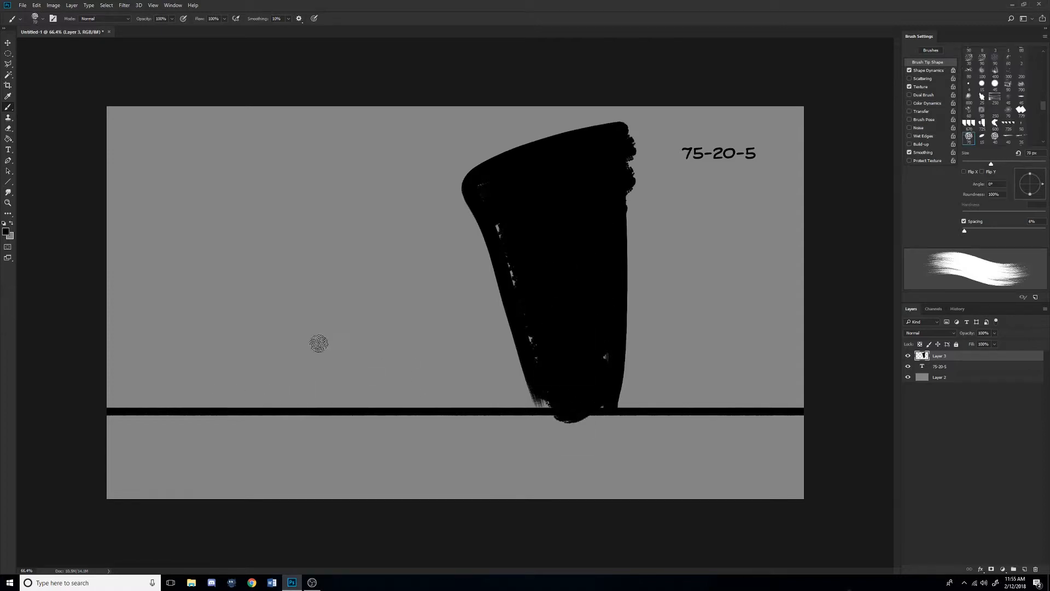
{"action": "key", "text": "shift"}
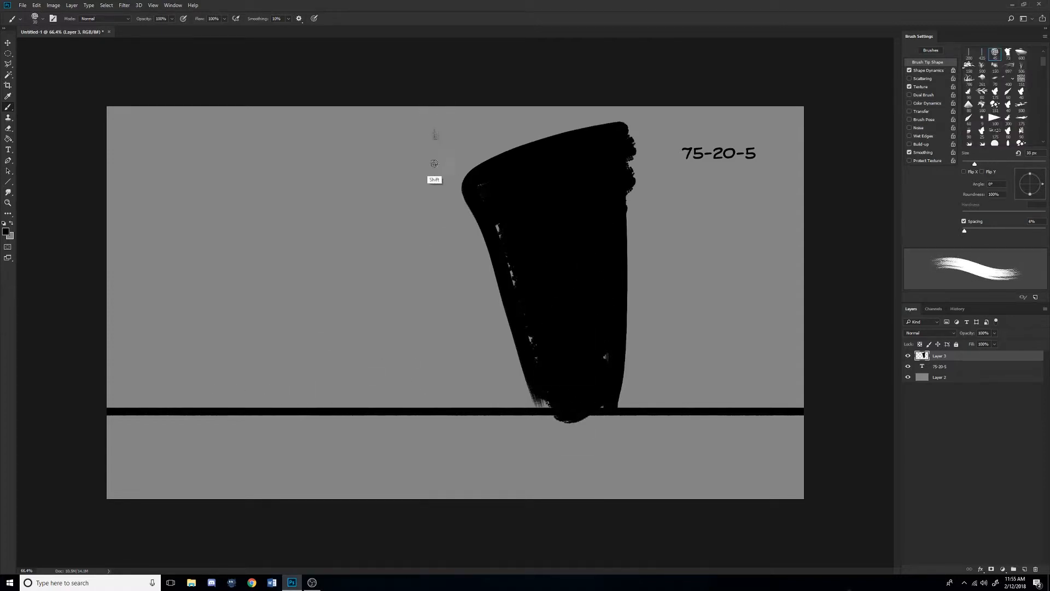
{"action": "left_click_drag", "start_coordinate": [433, 134], "coordinate": [430, 544]}
{"action": "key", "text": "ctrl+z"}
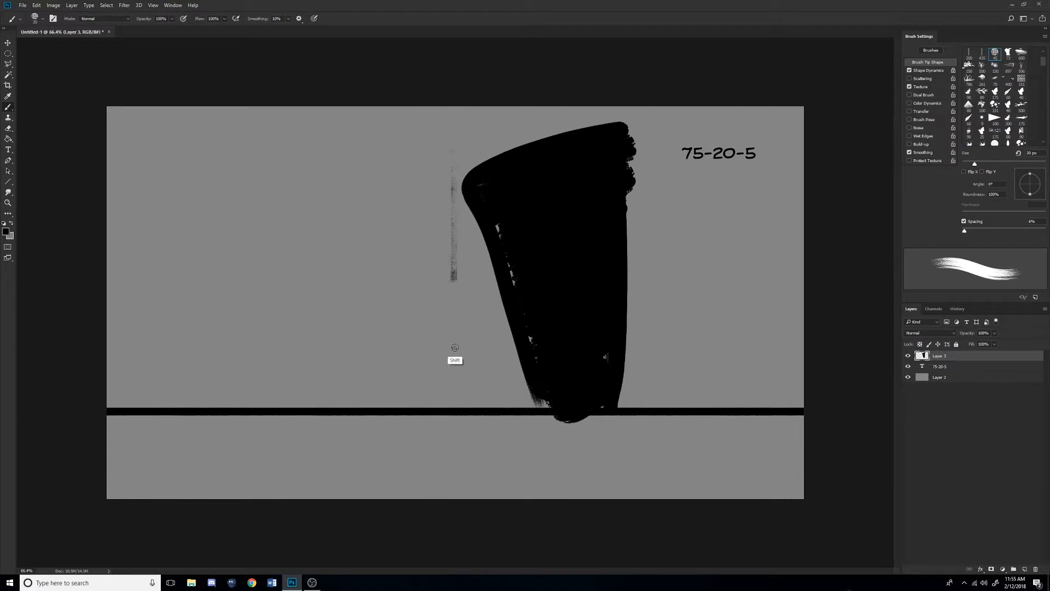
{"action": "left_click_drag", "start_coordinate": [453, 293], "coordinate": [454, 514]}
{"action": "key", "text": "ctrl+z"}
{"action": "mouse_move", "coordinate": [665, 254]}
{"action": "left_mouse_down"}
{"action": "mouse_move", "coordinate": [741, 240]}
{"action": "mouse_move", "coordinate": [743, 280]}
{"action": "left_mouse_up"}
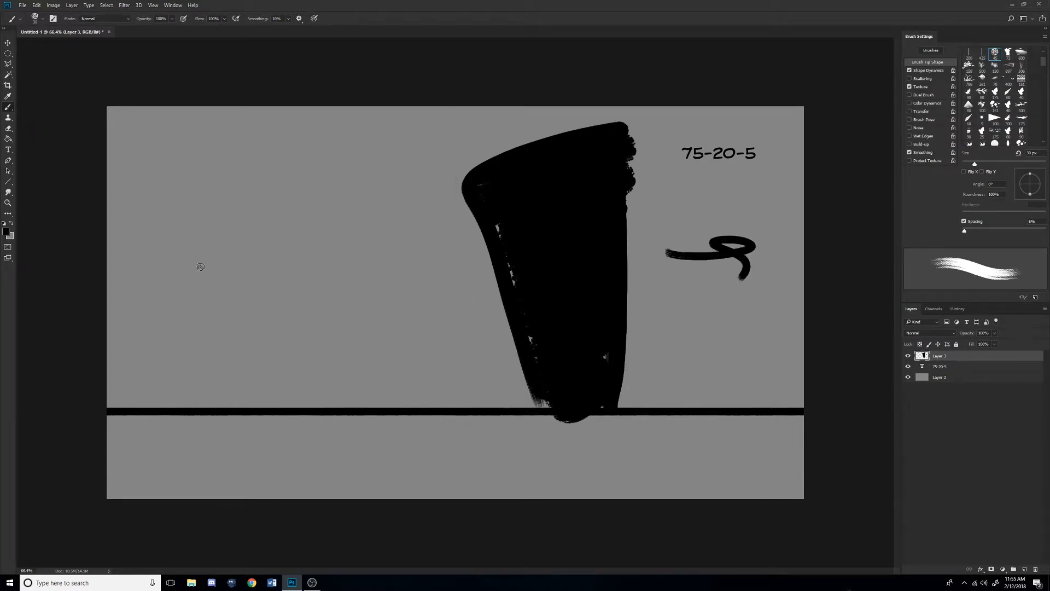
{"action": "left_click_drag", "start_coordinate": [253, 246], "coordinate": [134, 270]}
{"action": "left_click_drag", "start_coordinate": [192, 230], "coordinate": [176, 290]}
{"action": "key", "text": "ctrl+alt+z"}
{"action": "key", "text": "ctrl+alt+z"}
{"action": "key", "text": "ctrl+alt+z"}
{"action": "key", "text": "ctrl+alt+z"}
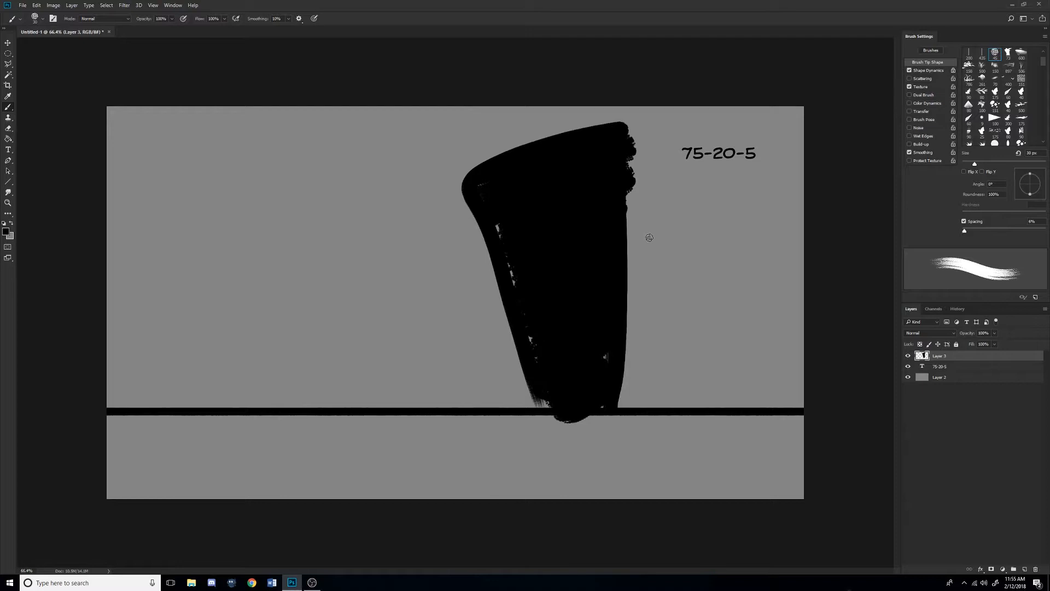
Paint a scribbled medium-sized block and a much smaller one on the horizon in the canvas's left half.
{"action": "mouse_move", "coordinate": [291, 405]}
{"action": "left_mouse_down"}
{"action": "mouse_move", "coordinate": [287, 370]}
{"action": "mouse_move", "coordinate": [231, 416]}
{"action": "mouse_move", "coordinate": [243, 382]}
{"action": "mouse_move", "coordinate": [248, 408]}
{"action": "left_mouse_up"}
{"action": "mouse_move", "coordinate": [148, 400]}
{"action": "left_mouse_down"}
{"action": "mouse_move", "coordinate": [157, 383]}
{"action": "mouse_move", "coordinate": [135, 399]}
{"action": "mouse_move", "coordinate": [147, 407]}
{"action": "left_mouse_up"}
{"action": "scroll", "coordinate": [417, 286], "scroll_direction": "down", "scroll_amount": 1}
{"action": "scroll", "coordinate": [418, 287], "scroll_direction": "down", "scroll_amount": 3}
{"action": "scroll", "coordinate": [446, 265], "scroll_direction": "up", "scroll_amount": 5}
{"action": "scroll", "coordinate": [677, 342], "scroll_direction": "down", "scroll_amount": 8}
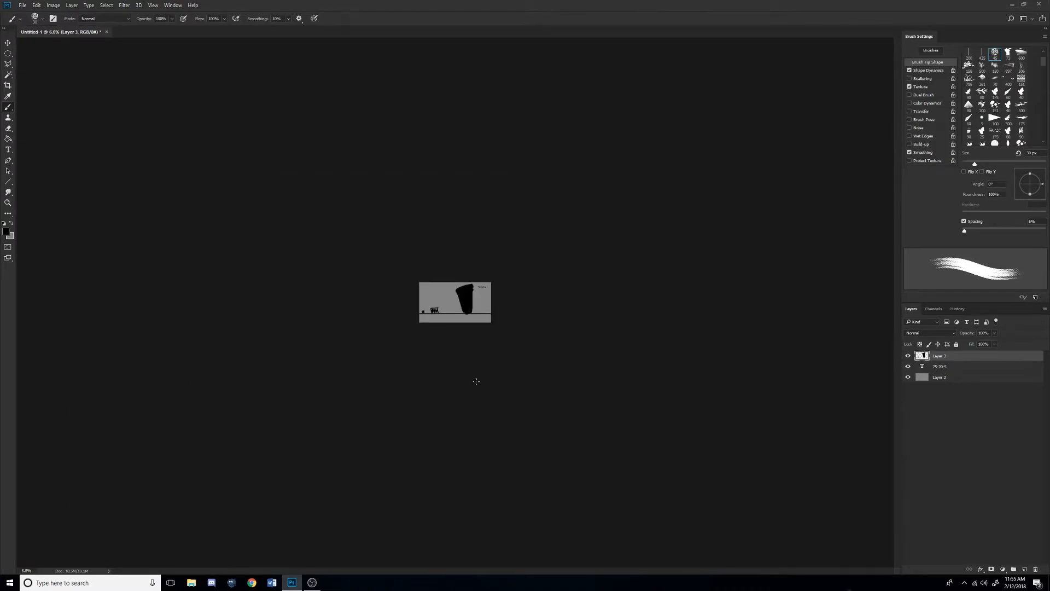
{"action": "scroll", "coordinate": [476, 381], "scroll_direction": "up", "scroll_amount": 4}
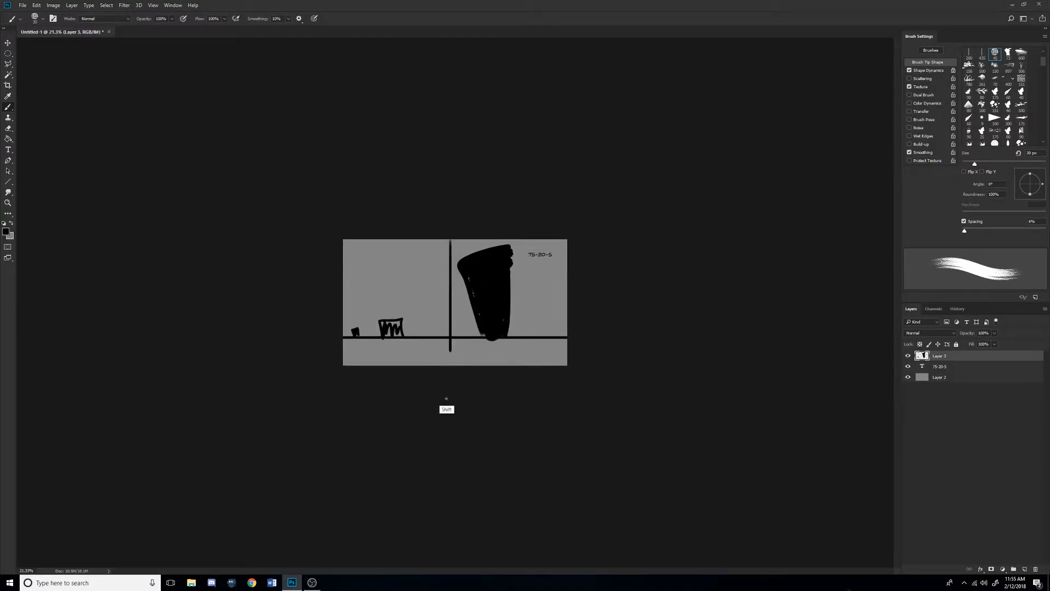
Select the tall black block with the Polygonal Lasso, shift it right over the corner text and clear the selection.
{"action": "key", "text": "l"}
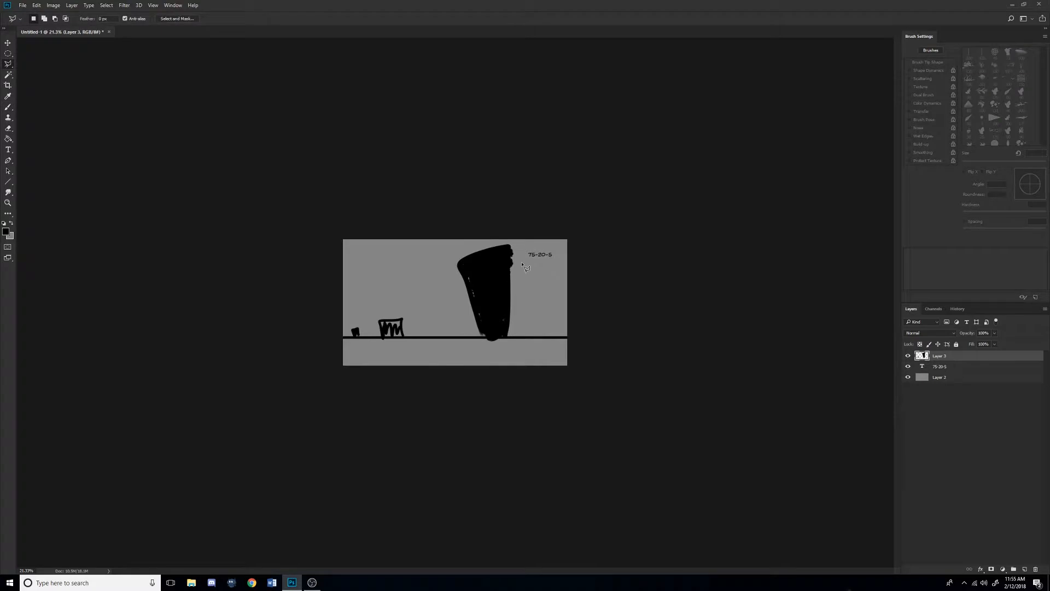
{"action": "left_click", "coordinate": [455, 246]}
{"action": "left_click", "coordinate": [435, 265]}
{"action": "left_click", "coordinate": [437, 289]}
{"action": "left_click", "coordinate": [453, 320]}
{"action": "left_click", "coordinate": [480, 334]}
{"action": "left_click", "coordinate": [522, 327]}
{"action": "key", "text": "Return"}
{"action": "key", "text": "ctrl+t"}
{"action": "left_click_drag", "start_coordinate": [499, 308], "coordinate": [526, 312]}
{"action": "key", "text": "Return"}
{"action": "scroll", "coordinate": [514, 298], "scroll_direction": "up", "scroll_amount": 6}
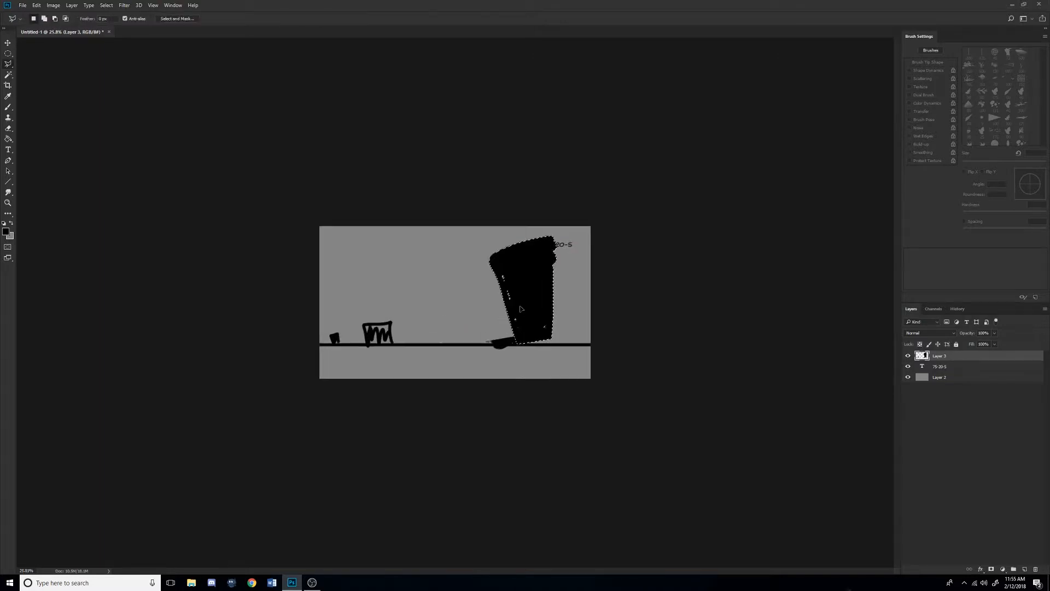
{"action": "key", "text": "m"}
{"action": "right_click", "coordinate": [444, 267]}
{"action": "left_click", "coordinate": [452, 271]}
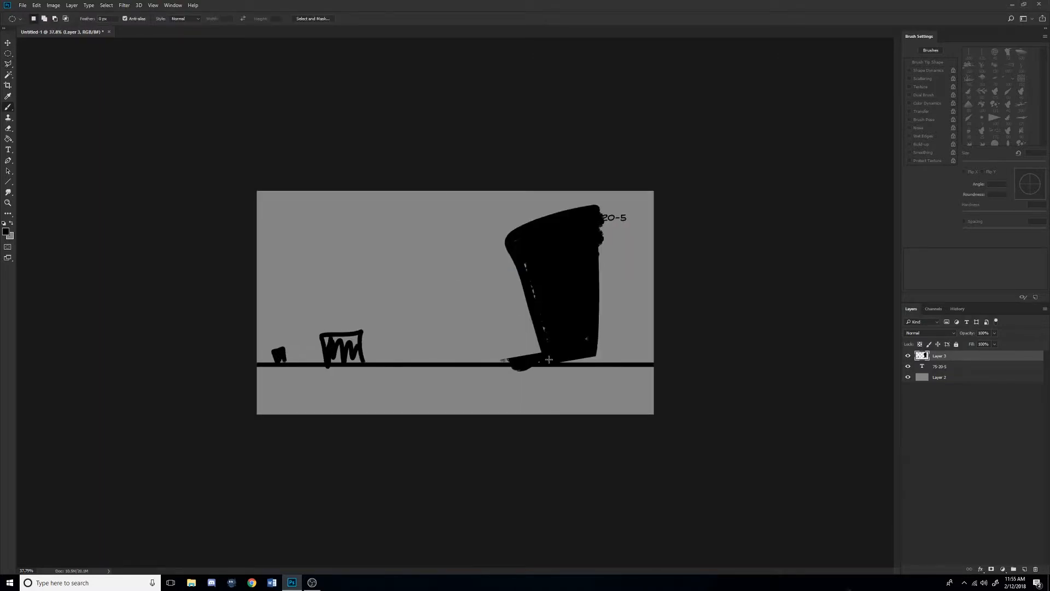
Extend the tall block's base down to the horizon in black and cover the leftover smear beside it with sampled grey.
{"action": "key", "text": "b"}
{"action": "mouse_move", "coordinate": [592, 362]}
{"action": "left_mouse_down"}
{"action": "mouse_move", "coordinate": [500, 358]}
{"action": "mouse_move", "coordinate": [514, 358]}
{"action": "left_mouse_up"}
{"action": "left_click", "coordinate": [538, 353], "text": "alt"}
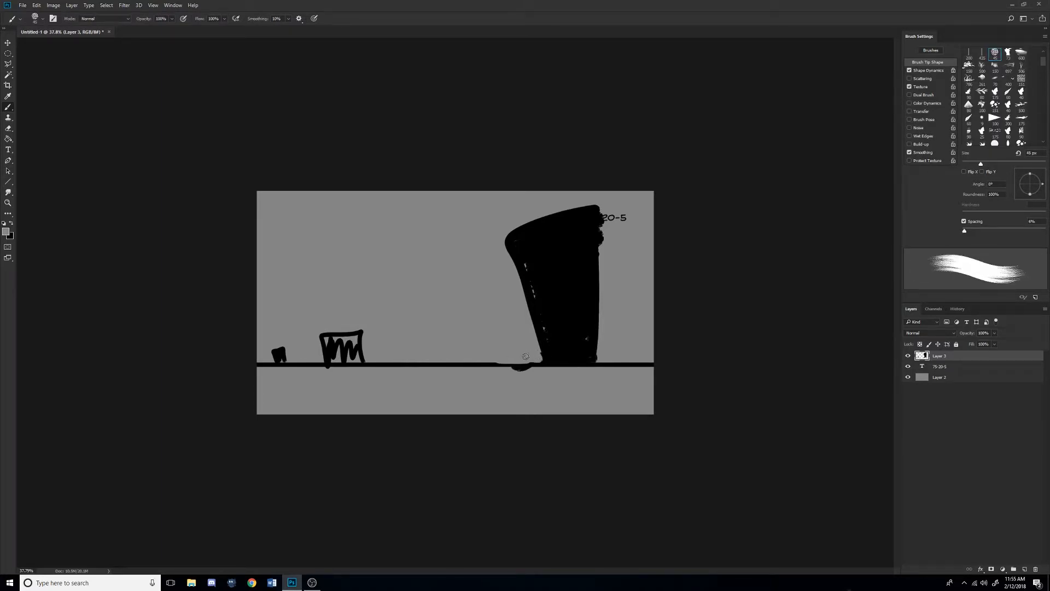
{"action": "scroll", "coordinate": [539, 327], "scroll_direction": "down", "scroll_amount": 5}
{"action": "scroll", "coordinate": [549, 312], "scroll_direction": "up", "scroll_amount": 6}
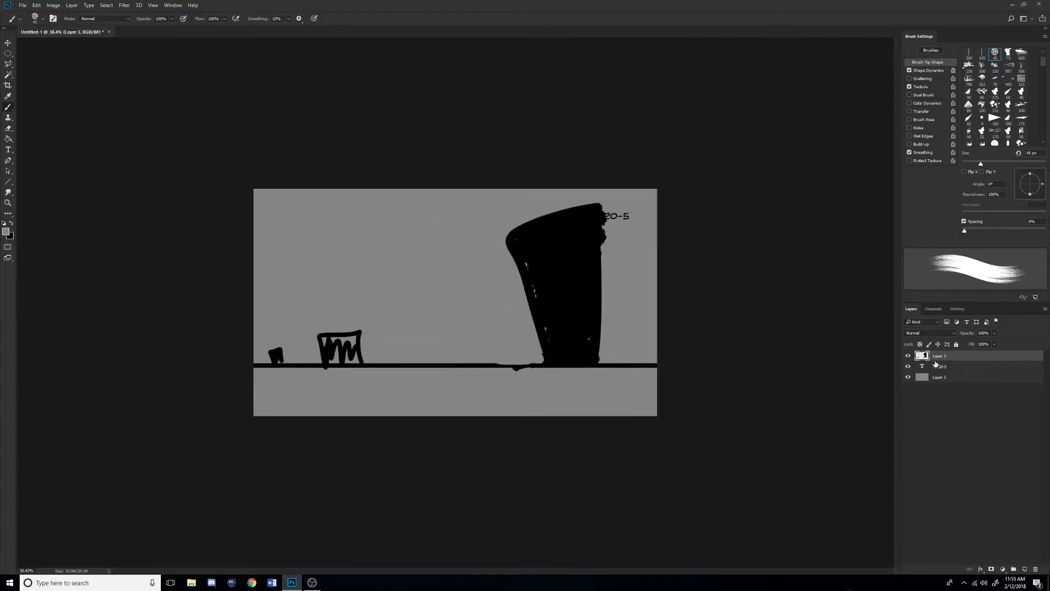
Move the 75-20-5 text layer left to the upper middle of the canvas, clear of the tall block.
{"action": "left_click", "coordinate": [935, 365]}
{"action": "key", "text": "ctrl+t"}
{"action": "left_click_drag", "start_coordinate": [630, 218], "coordinate": [465, 204]}
{"action": "key", "text": "Return"}
{"action": "key", "text": "b"}
{"action": "scroll", "coordinate": [447, 241], "scroll_direction": "down", "scroll_amount": 3}
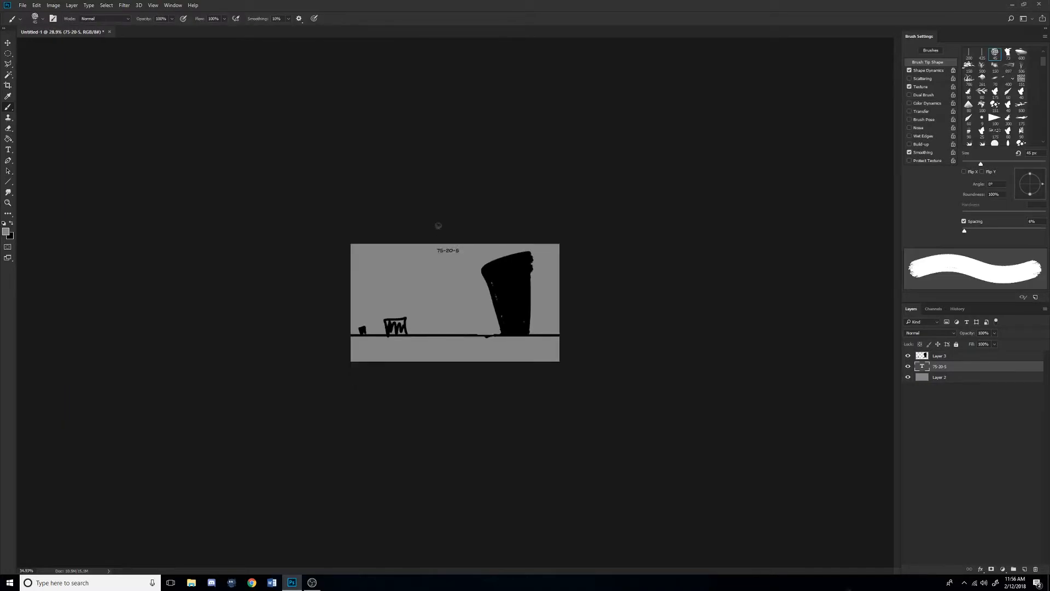
{"action": "scroll", "coordinate": [448, 241], "scroll_direction": "up", "scroll_amount": 5}
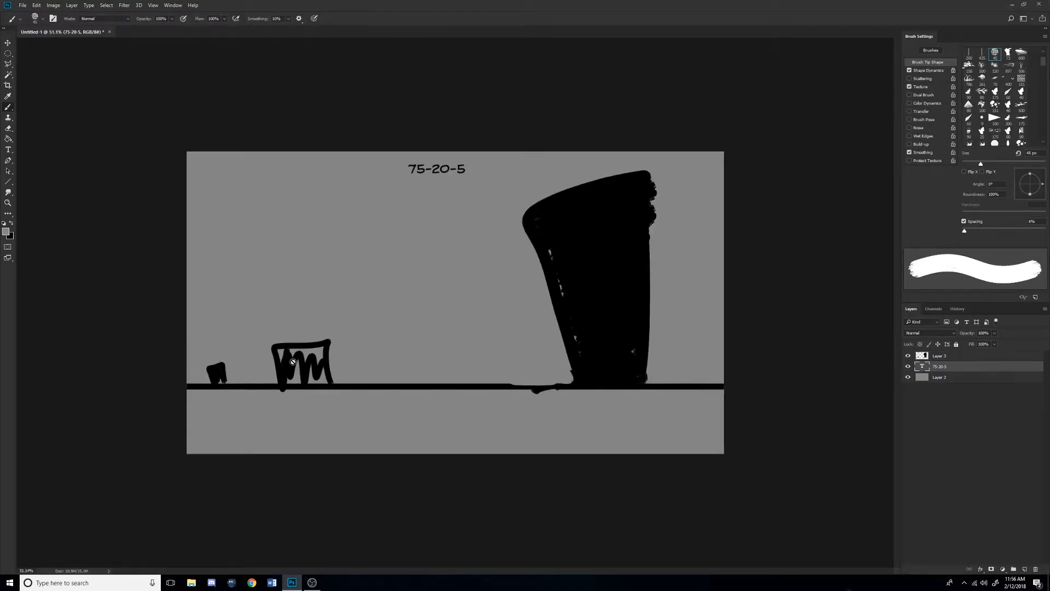
Enlarge and fill the medium block on Layer 3 with a bigger brush.
{"action": "left_click", "coordinate": [966, 357]}
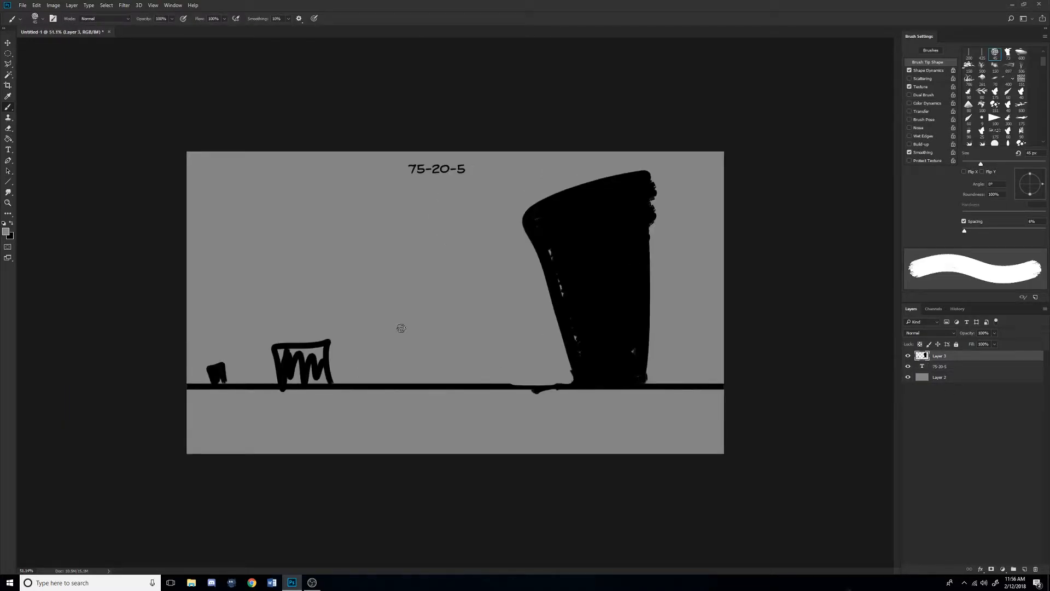
{"action": "key", "text": "bracketright"}
{"action": "key", "text": "bracketright"}
{"action": "mouse_move", "coordinate": [362, 370]}
{"action": "left_mouse_down"}
{"action": "mouse_move", "coordinate": [350, 321]}
{"action": "mouse_move", "coordinate": [253, 333]}
{"action": "mouse_move", "coordinate": [293, 353]}
{"action": "mouse_move", "coordinate": [342, 352]}
{"action": "mouse_move", "coordinate": [339, 337]}
{"action": "mouse_move", "coordinate": [323, 378]}
{"action": "mouse_move", "coordinate": [261, 358]}
{"action": "mouse_move", "coordinate": [265, 379]}
{"action": "left_mouse_up"}
Paint four wavy black mountain lines sloping down from the canvas's upper left toward the horizon and right edge.
{"action": "key", "text": "bracketleft"}
{"action": "key", "text": "bracketleft"}
{"action": "key", "text": "bracketleft"}
{"action": "key", "text": "bracketleft"}
{"action": "key", "text": "bracketleft"}
{"action": "mouse_move", "coordinate": [465, 380]}
{"action": "left_mouse_down"}
{"action": "mouse_move", "coordinate": [394, 314]}
{"action": "mouse_move", "coordinate": [265, 234]}
{"action": "mouse_move", "coordinate": [149, 127]}
{"action": "left_mouse_up"}
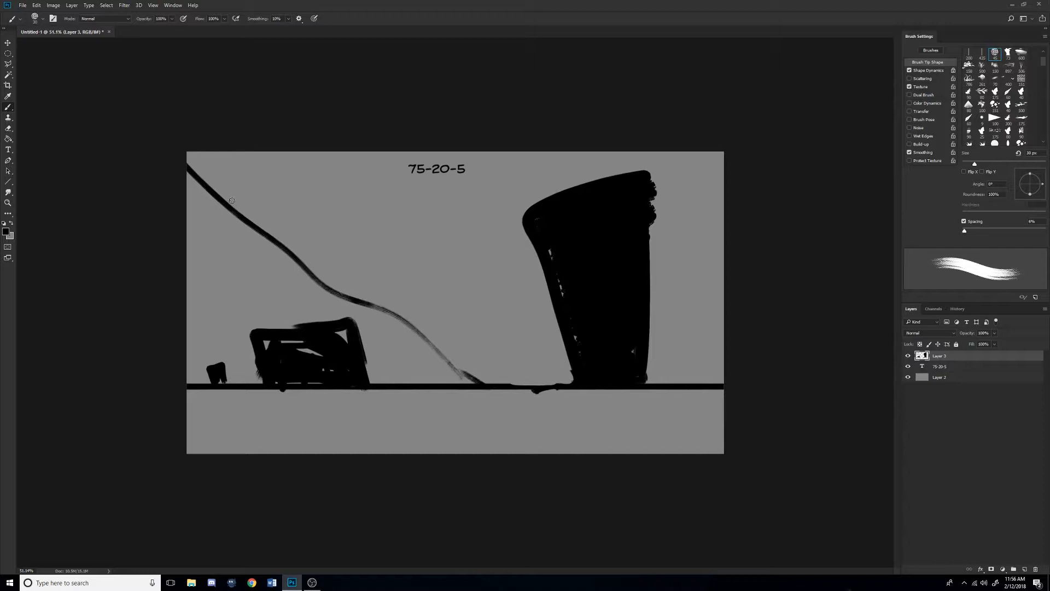
{"action": "left_click_drag", "start_coordinate": [317, 231], "coordinate": [566, 382]}
{"action": "left_click_drag", "start_coordinate": [245, 216], "coordinate": [269, 218]}
{"action": "left_click_drag", "start_coordinate": [399, 272], "coordinate": [693, 381]}
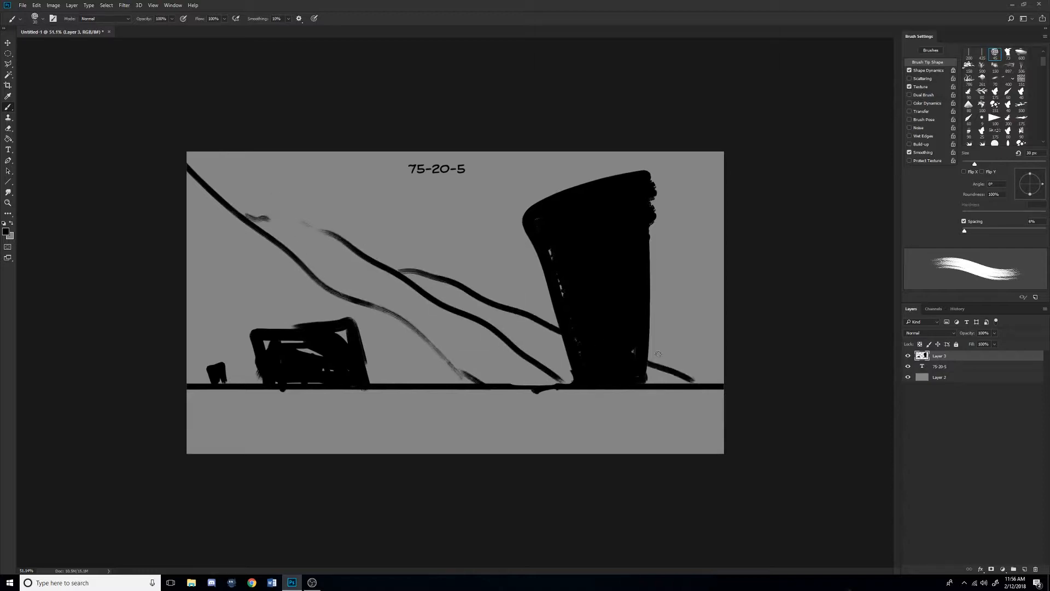
{"action": "left_click_drag", "start_coordinate": [479, 291], "coordinate": [745, 356]}
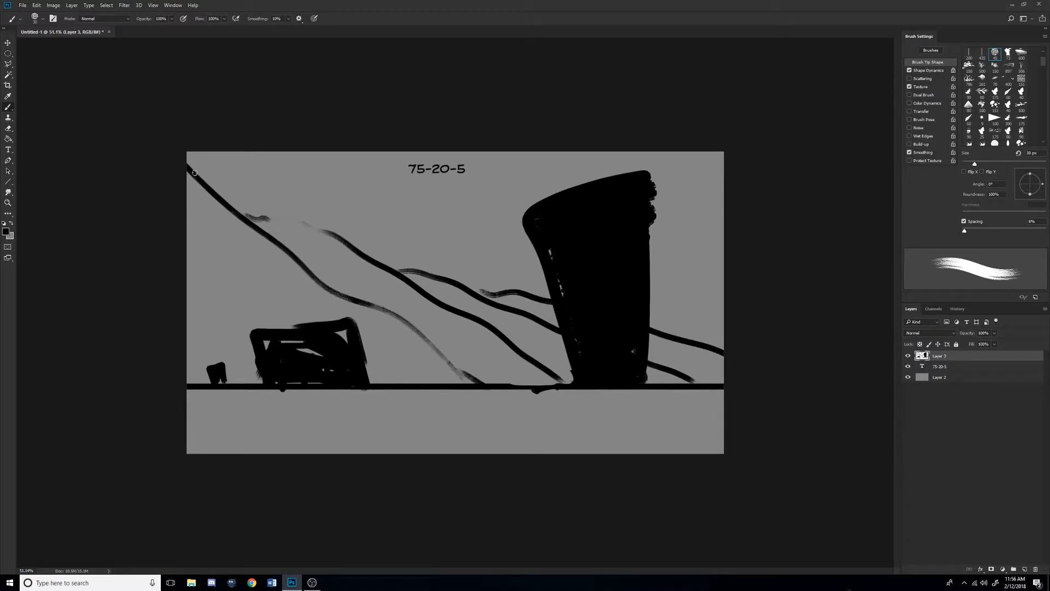
Paint a descending row of short black dabs above the mountain lines, leading to the tall block.
{"action": "left_click_drag", "start_coordinate": [412, 251], "coordinate": [421, 253]}
{"action": "mouse_move", "coordinate": [450, 264]}
{"action": "left_mouse_down"}
{"action": "mouse_move", "coordinate": [504, 279]}
{"action": "mouse_move", "coordinate": [547, 281]}
{"action": "left_mouse_up"}
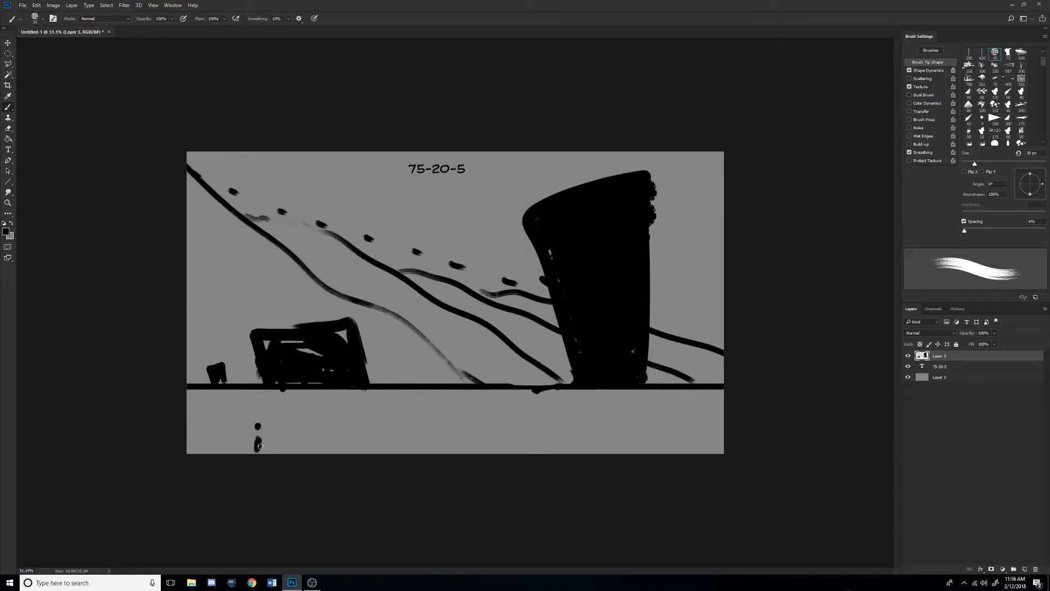
Paint a small figure with a staff on a lower-left mound and a thin winding path to the tall block's base.
{"action": "key", "text": "bracketleft"}
{"action": "key", "text": "bracketleft"}
{"action": "left_click_drag", "start_coordinate": [259, 439], "coordinate": [272, 440]}
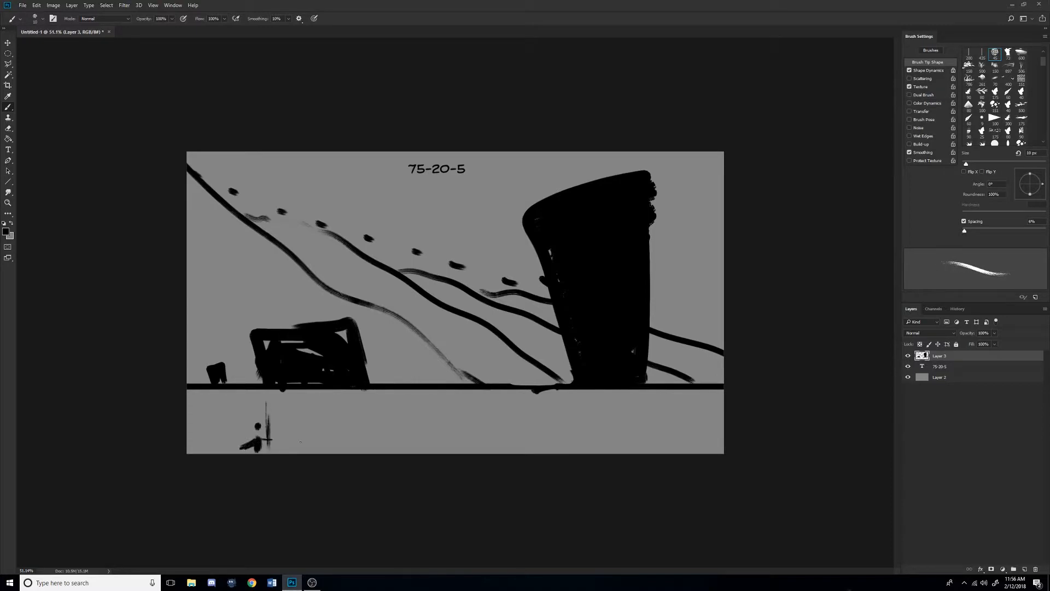
{"action": "mouse_move", "coordinate": [306, 452]}
{"action": "left_mouse_down"}
{"action": "mouse_move", "coordinate": [187, 445]}
{"action": "mouse_move", "coordinate": [310, 452]}
{"action": "mouse_move", "coordinate": [528, 416]}
{"action": "mouse_move", "coordinate": [528, 393]}
{"action": "mouse_move", "coordinate": [562, 388]}
{"action": "left_mouse_up"}
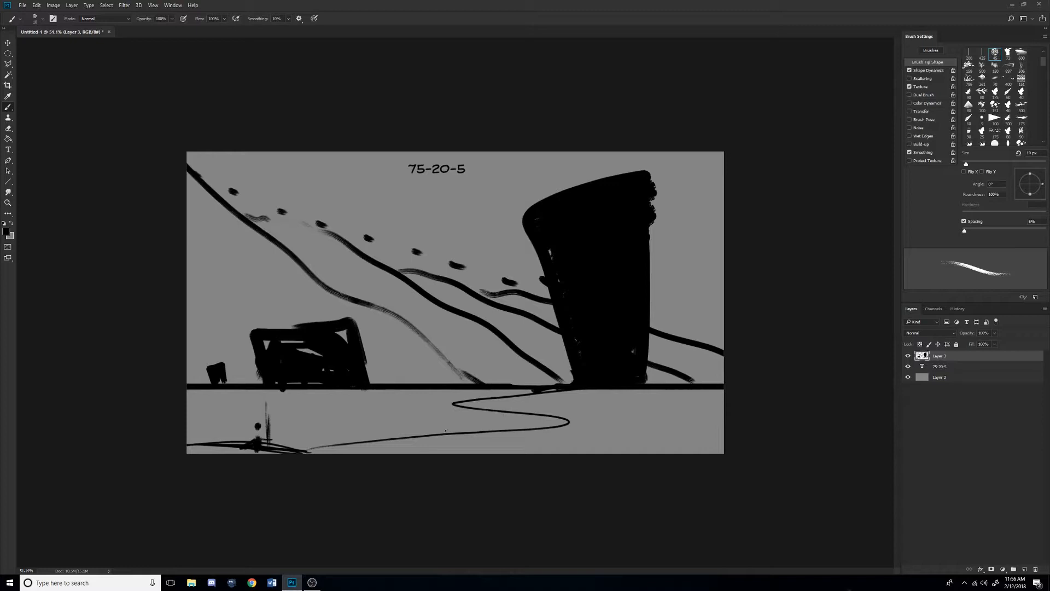
Erase the row of short dabs above the mountain lines with an enlarged eraser.
{"action": "scroll", "coordinate": [408, 213], "scroll_direction": "down", "scroll_amount": 10}
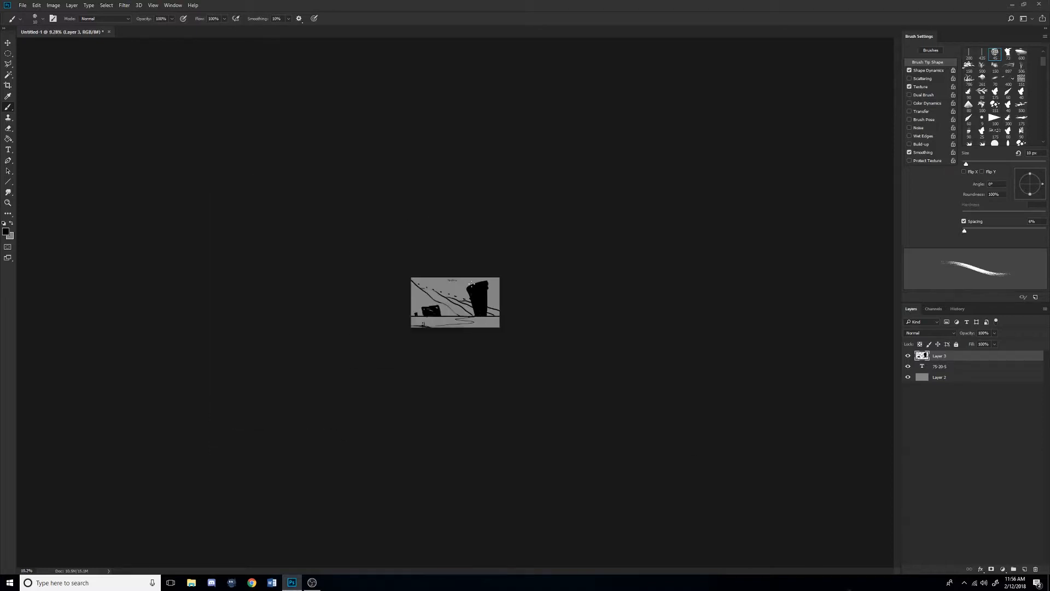
{"action": "scroll", "coordinate": [471, 284], "scroll_direction": "up", "scroll_amount": 8}
{"action": "key", "text": "e"}
{"action": "key", "text": "bracketright"}
{"action": "key", "text": "bracketright"}
{"action": "key", "text": "bracketright"}
{"action": "key", "text": "bracketright"}
{"action": "key", "text": "bracketright"}
{"action": "key", "text": "bracketright"}
{"action": "left_click_drag", "start_coordinate": [499, 287], "coordinate": [336, 234]}
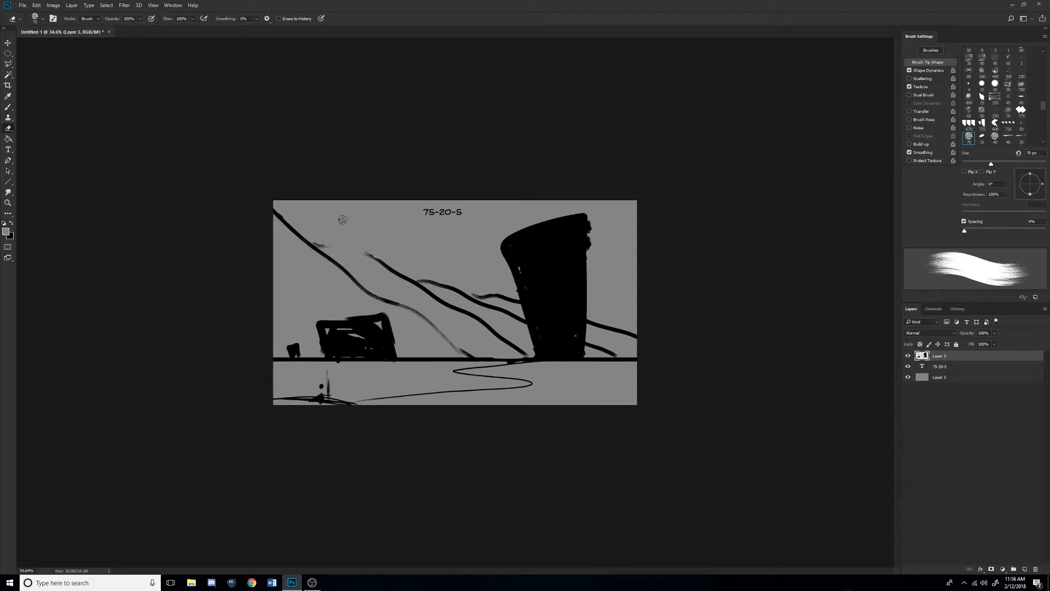
Paint four horizontal black strokes with a smaller brush on the ground to the right of the winding path.
{"action": "scroll", "coordinate": [479, 268], "scroll_direction": "up", "scroll_amount": 4}
{"action": "scroll", "coordinate": [480, 276], "scroll_direction": "down", "scroll_amount": 6}
{"action": "scroll", "coordinate": [481, 277], "scroll_direction": "up", "scroll_amount": 5}
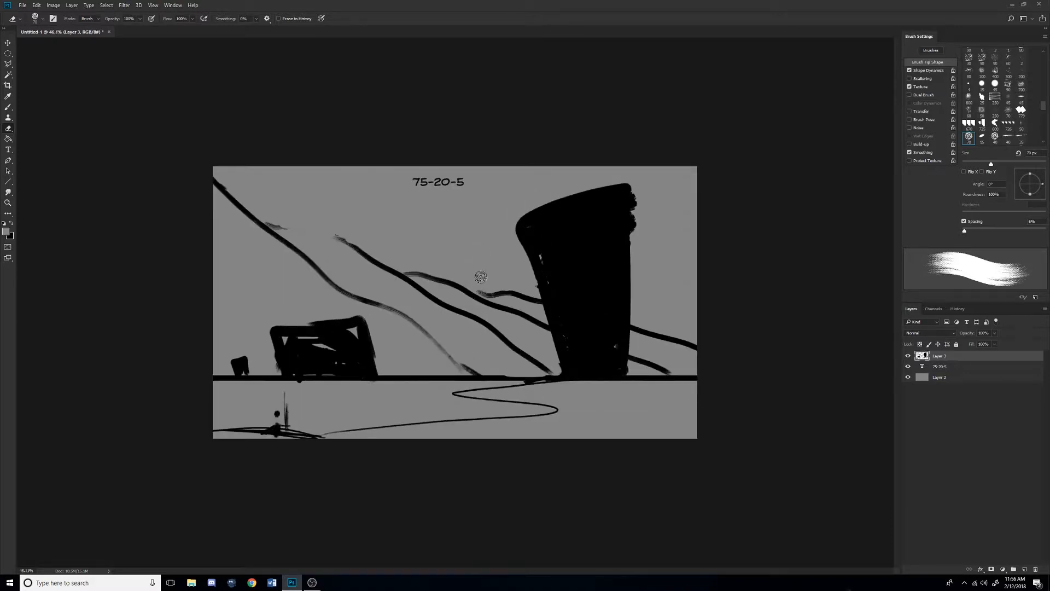
{"action": "key", "text": "b"}
{"action": "key", "text": "bracketleft"}
{"action": "key", "text": "bracketleft"}
{"action": "key", "text": "bracketleft"}
{"action": "key", "text": "bracketleft"}
{"action": "key", "text": "bracketleft"}
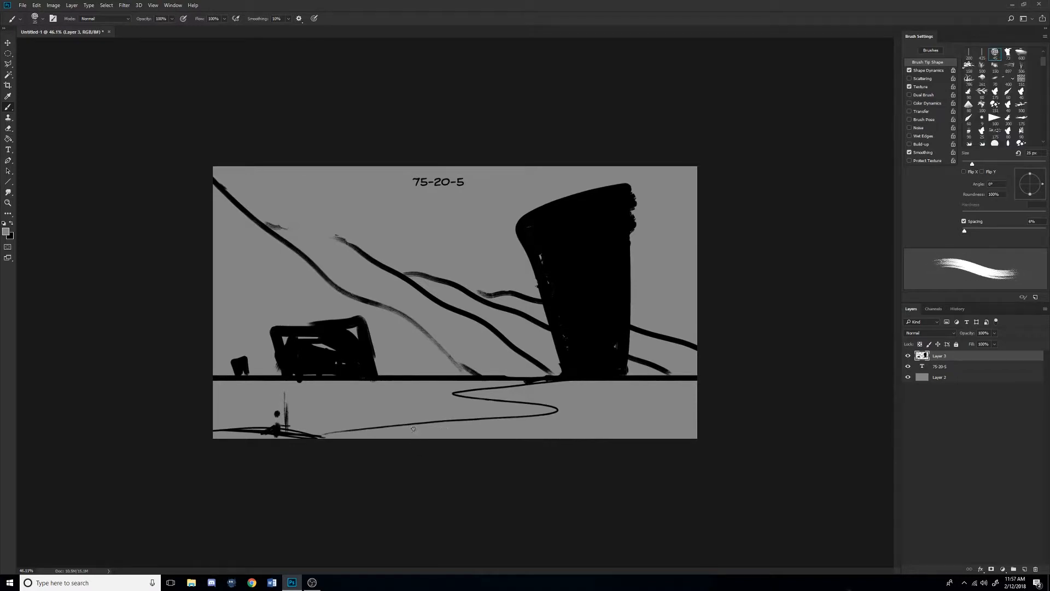
{"action": "key", "text": "x"}
{"action": "left_click_drag", "start_coordinate": [440, 430], "coordinate": [669, 430]}
{"action": "left_click_drag", "start_coordinate": [541, 419], "coordinate": [676, 419]}
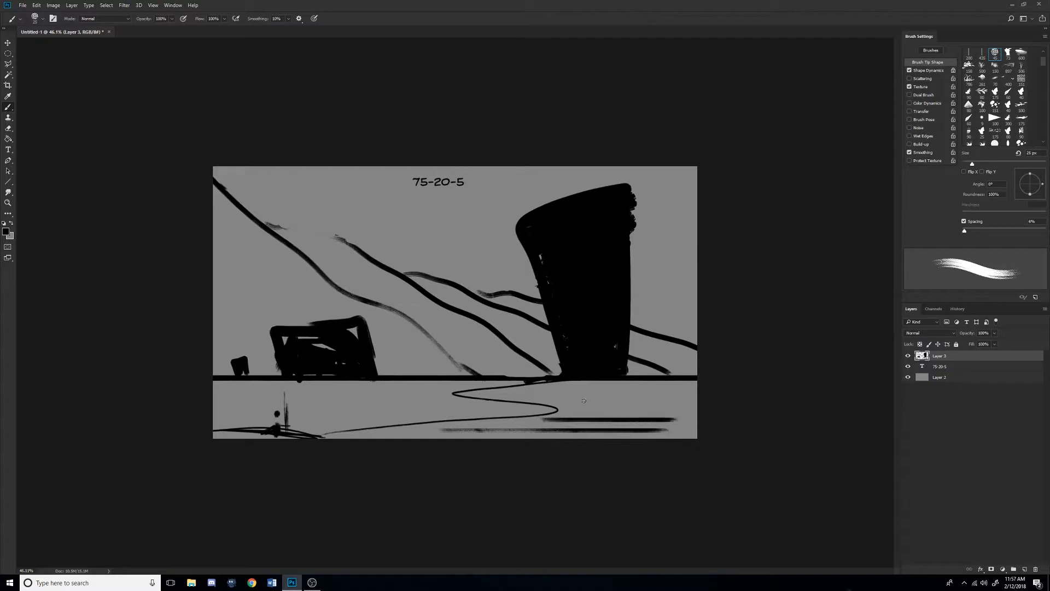
{"action": "left_click_drag", "start_coordinate": [580, 404], "coordinate": [678, 404]}
{"action": "left_click_drag", "start_coordinate": [537, 389], "coordinate": [650, 389]}
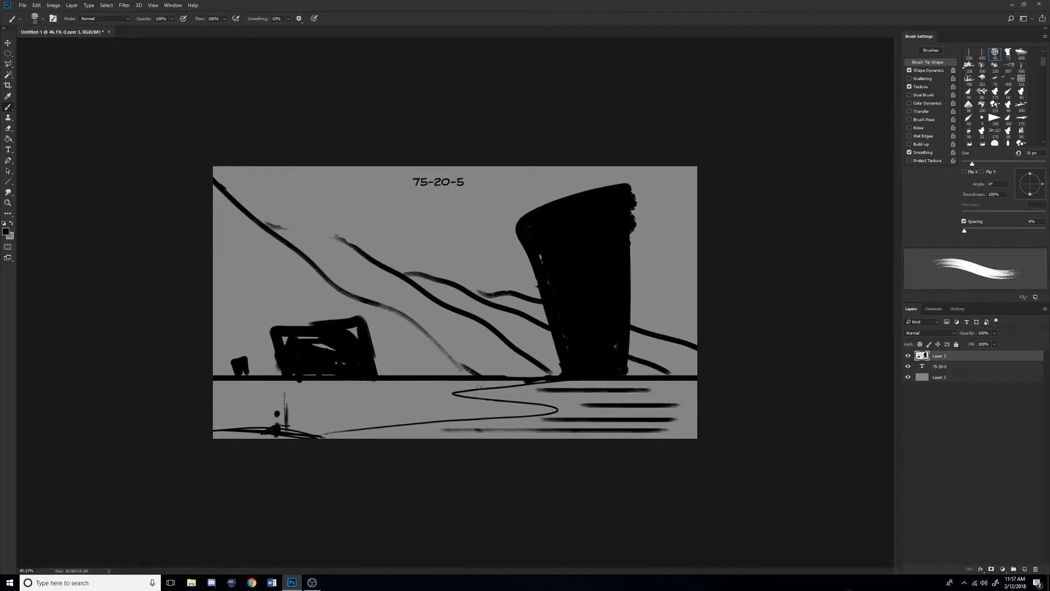
Add a rough stroke and dabs along the winding path, plus three horizontal strokes on the ground to its left.
{"action": "left_click_drag", "start_coordinate": [372, 437], "coordinate": [496, 421]}
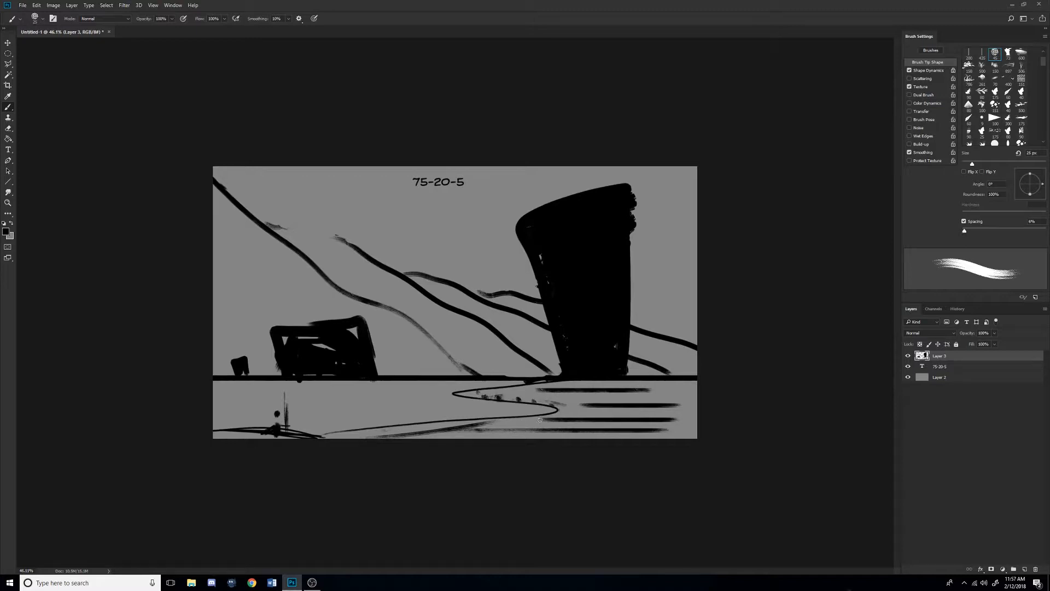
{"action": "left_click_drag", "start_coordinate": [349, 423], "coordinate": [261, 423]}
{"action": "left_click_drag", "start_coordinate": [421, 411], "coordinate": [216, 411]}
{"action": "left_click_drag", "start_coordinate": [439, 393], "coordinate": [213, 394]}
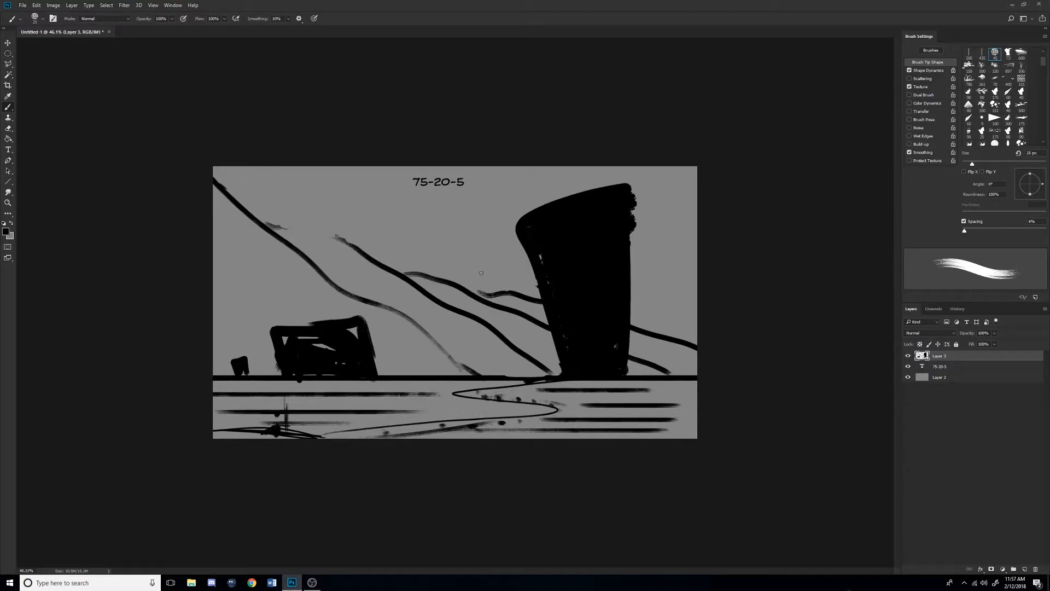
Examine how the 75-20-5 sketch reads at small and large view sizes.
{"action": "scroll", "coordinate": [477, 273], "scroll_direction": "down", "scroll_amount": 16}
{"action": "scroll", "coordinate": [490, 309], "scroll_direction": "up", "scroll_amount": 16}
{"action": "scroll", "coordinate": [490, 309], "scroll_direction": "up", "scroll_amount": 1}
{"action": "scroll", "coordinate": [490, 309], "scroll_direction": "up", "scroll_amount": 4}
{"action": "scroll", "coordinate": [490, 310], "scroll_direction": "down", "scroll_amount": 6}
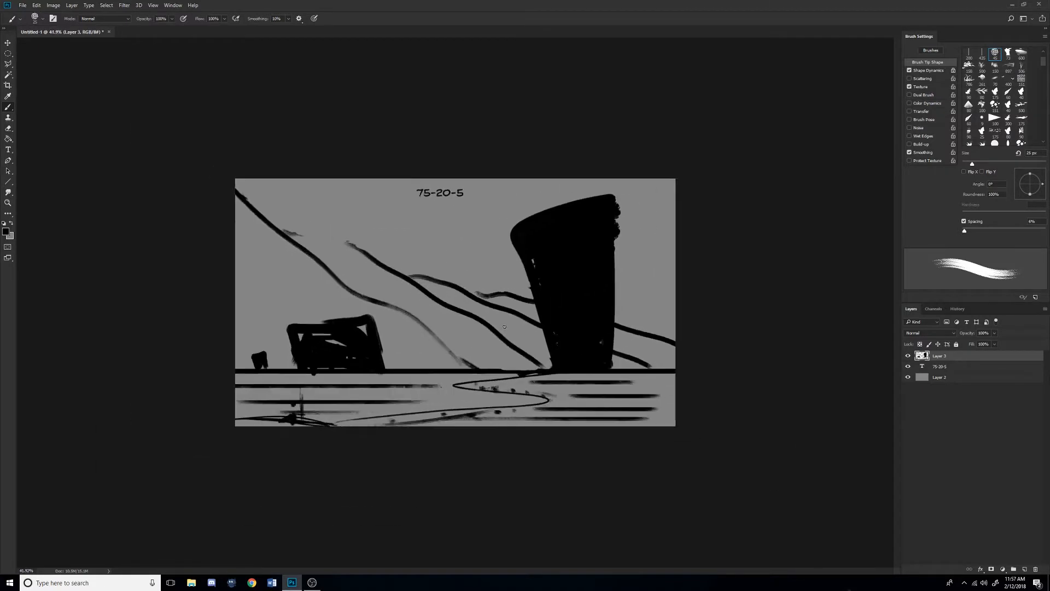
{"action": "scroll", "coordinate": [504, 341], "scroll_direction": "up", "scroll_amount": 3}
{"action": "scroll", "coordinate": [504, 342], "scroll_direction": "down", "scroll_amount": 4}
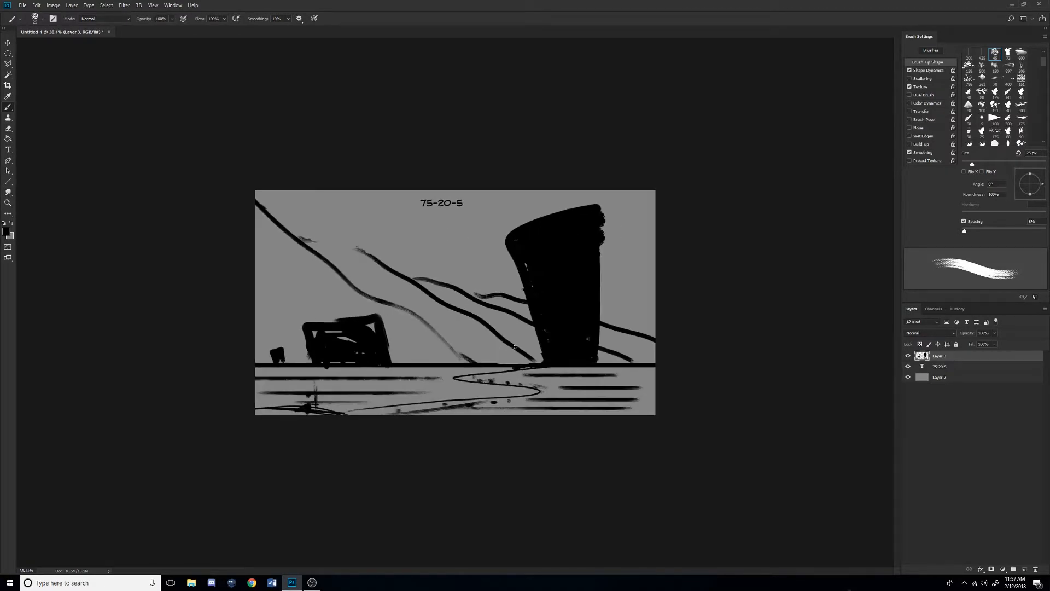
{"action": "scroll", "coordinate": [515, 347], "scroll_direction": "up", "scroll_amount": 5}
{"action": "scroll", "coordinate": [509, 365], "scroll_direction": "down", "scroll_amount": 3}
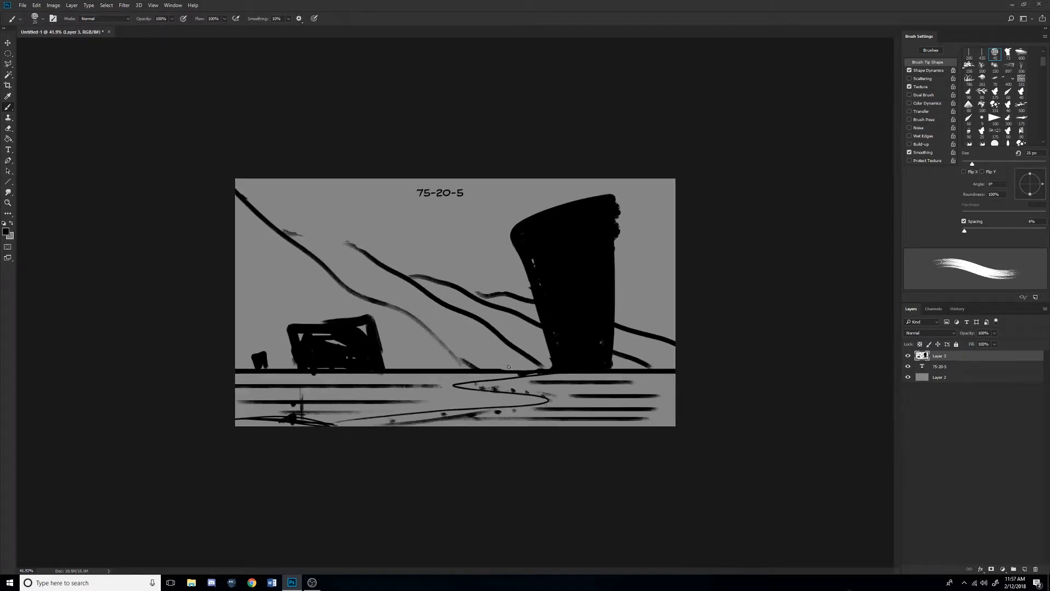
{"action": "scroll", "coordinate": [508, 367], "scroll_direction": "up", "scroll_amount": 5}
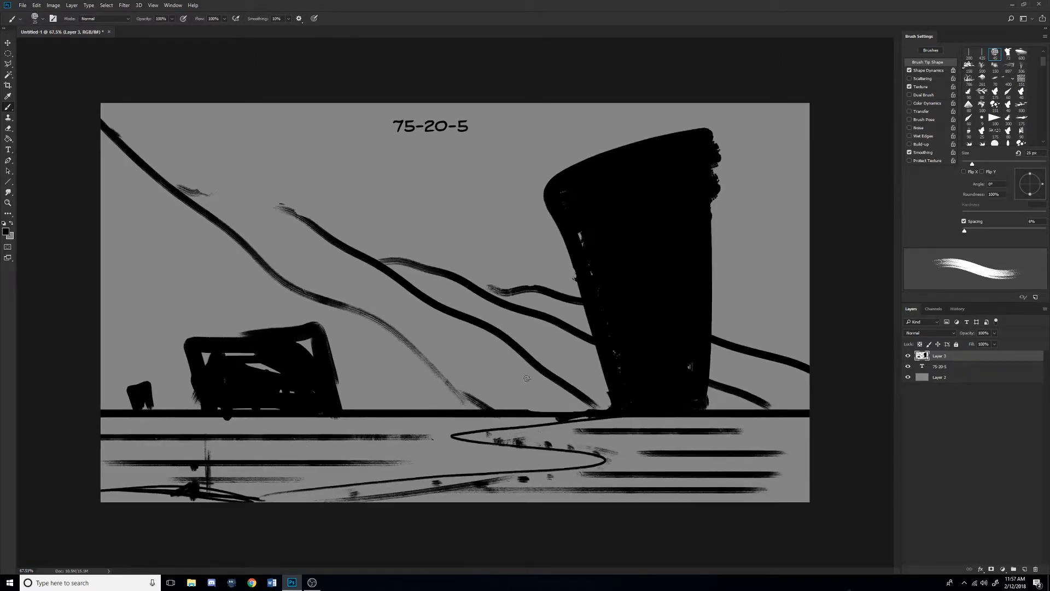
Overlay the Crop tool's rule-of-thirds grid on the sketch and examine where the blocks and the horizon fall.
{"action": "key", "text": "c"}
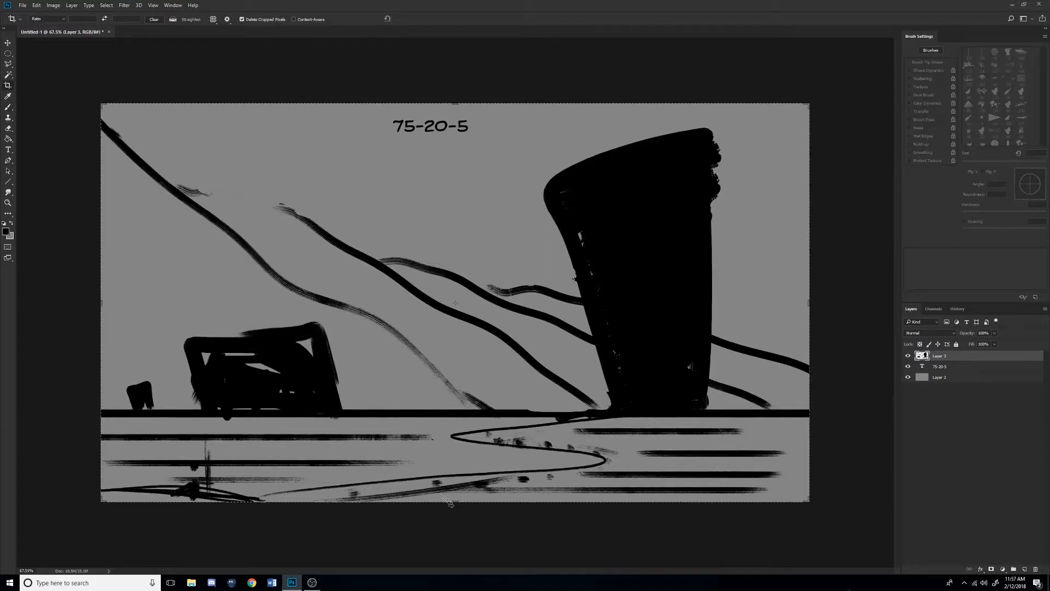
{"action": "left_click", "coordinate": [459, 502]}
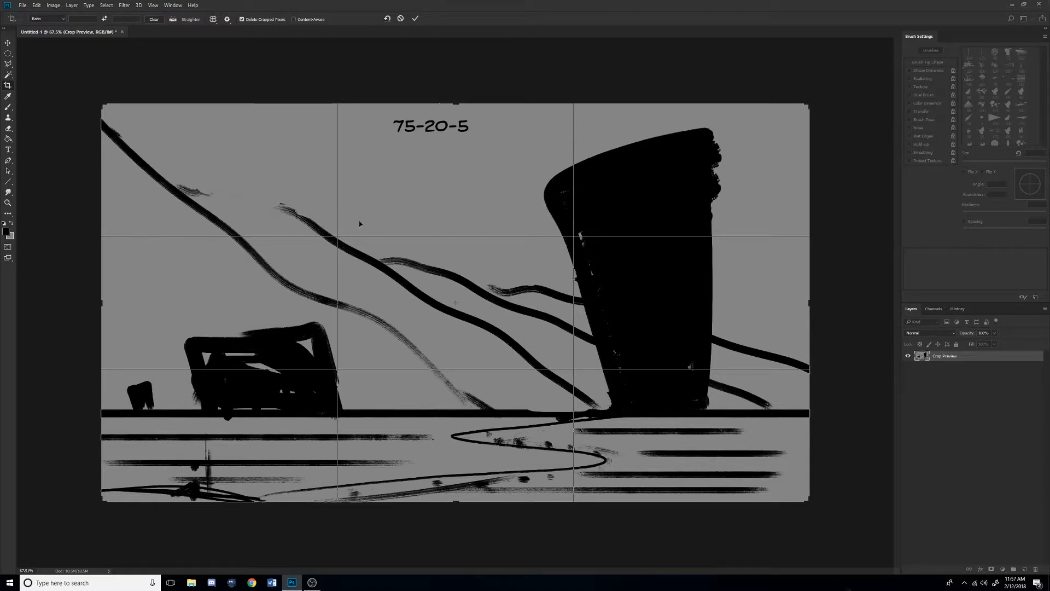
{"action": "key", "text": "Return"}
{"action": "scroll", "coordinate": [473, 322], "scroll_direction": "down", "scroll_amount": 10}
{"action": "scroll", "coordinate": [473, 321], "scroll_direction": "up", "scroll_amount": 6}
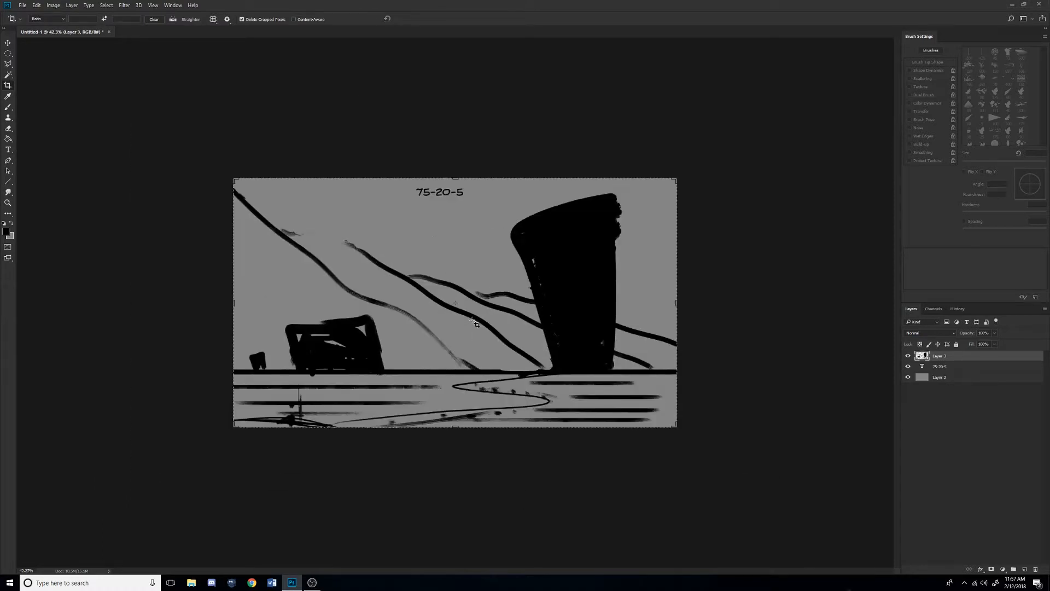
{"action": "scroll", "coordinate": [476, 324], "scroll_direction": "up", "scroll_amount": 2}
{"action": "left_click", "coordinate": [451, 468]}
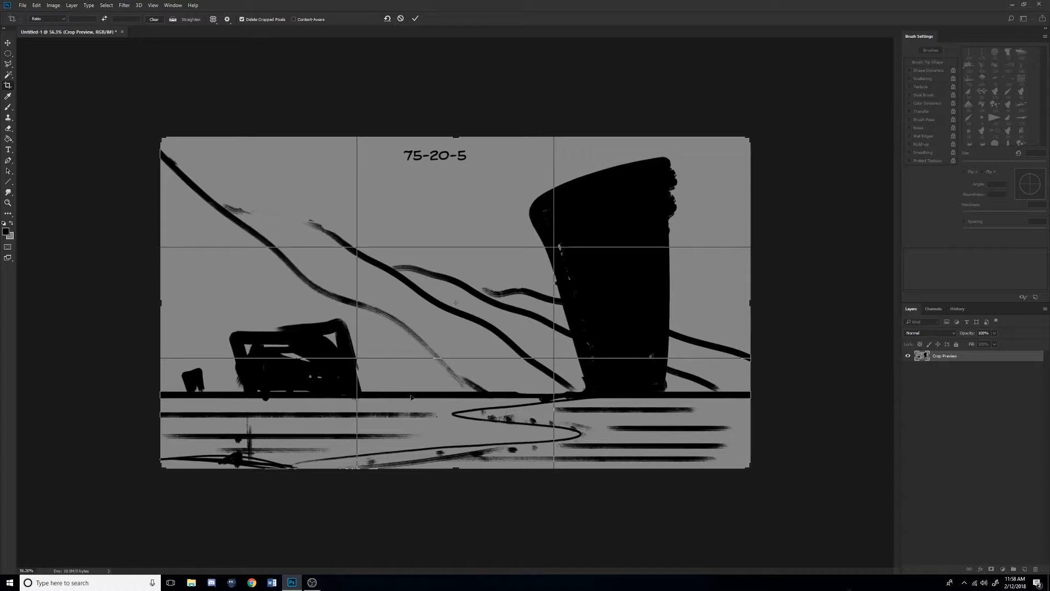
{"action": "key", "text": "Return"}
Review the large, medium and small shapes at thumbnail and large size, briefly hiding and showing Layer 3.
{"action": "scroll", "coordinate": [516, 351], "scroll_direction": "down", "scroll_amount": 10}
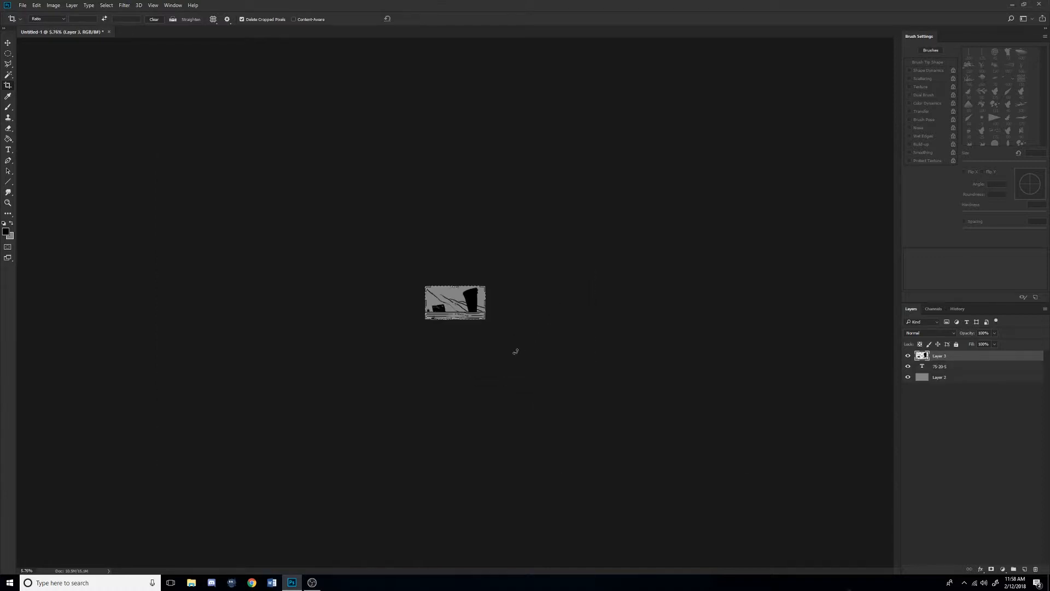
{"action": "scroll", "coordinate": [469, 323], "scroll_direction": "up", "scroll_amount": 5}
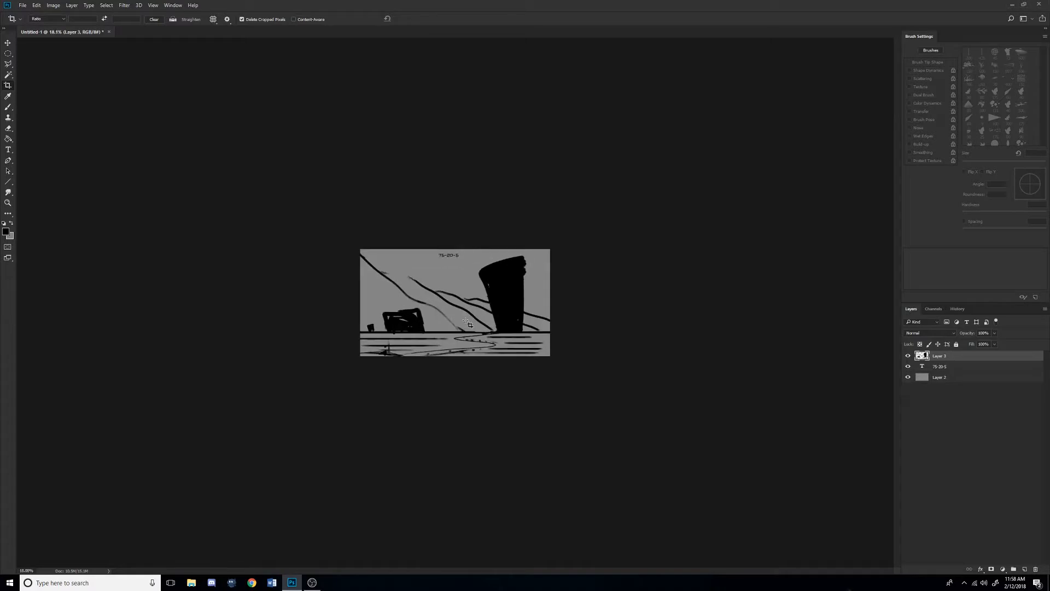
{"action": "scroll", "coordinate": [469, 324], "scroll_direction": "up", "scroll_amount": 1}
{"action": "scroll", "coordinate": [469, 323], "scroll_direction": "up", "scroll_amount": 5}
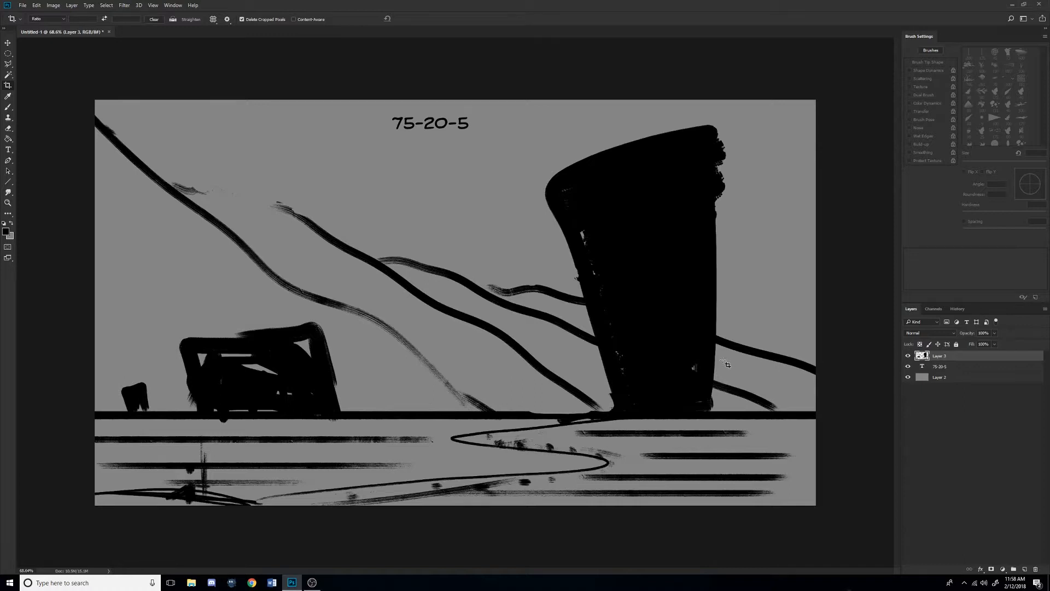
{"action": "scroll", "coordinate": [727, 362], "scroll_direction": "down", "scroll_amount": 2}
{"action": "scroll", "coordinate": [885, 356], "scroll_direction": "up", "scroll_amount": 1}
{"action": "left_click", "coordinate": [908, 355]}
{"action": "left_click", "coordinate": [908, 356]}
{"action": "scroll", "coordinate": [475, 324], "scroll_direction": "down", "scroll_amount": 4}
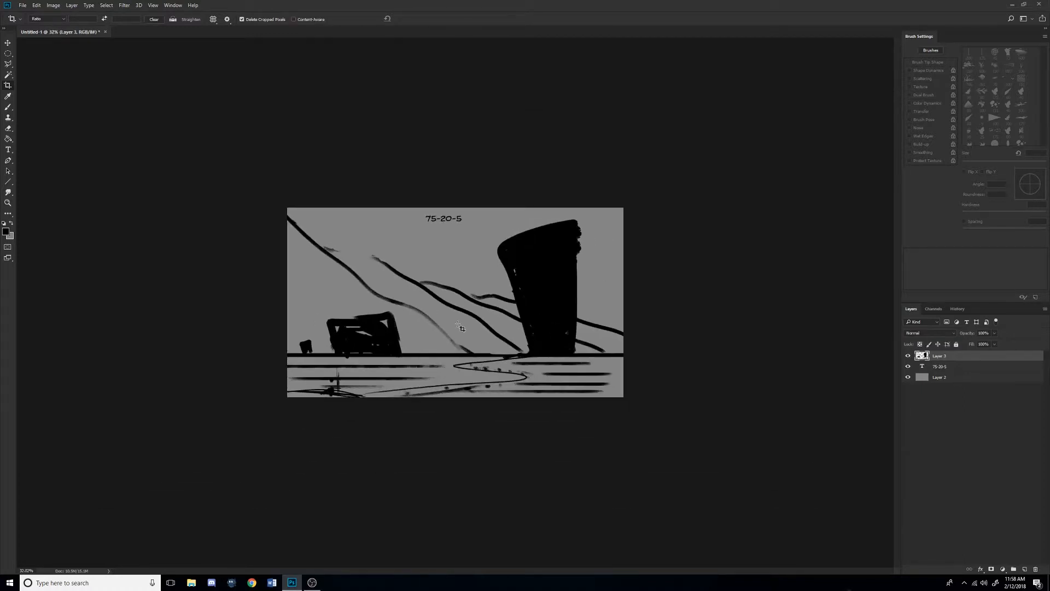
{"action": "scroll", "coordinate": [475, 324], "scroll_direction": "down", "scroll_amount": 5}
{"action": "scroll", "coordinate": [553, 310], "scroll_direction": "up", "scroll_amount": 2}
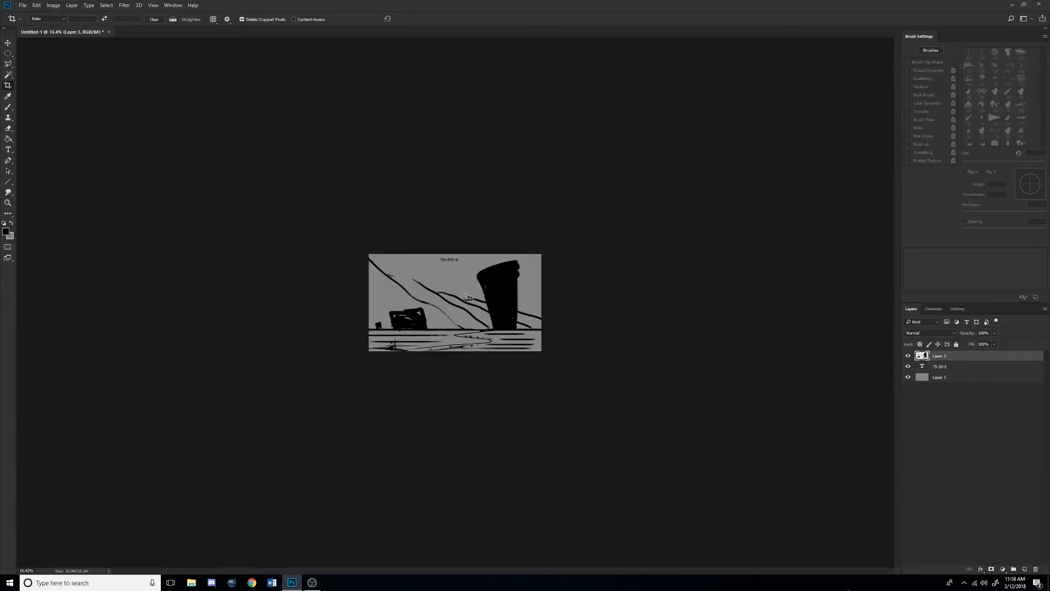
{"action": "scroll", "coordinate": [467, 298], "scroll_direction": "up", "scroll_amount": 4}
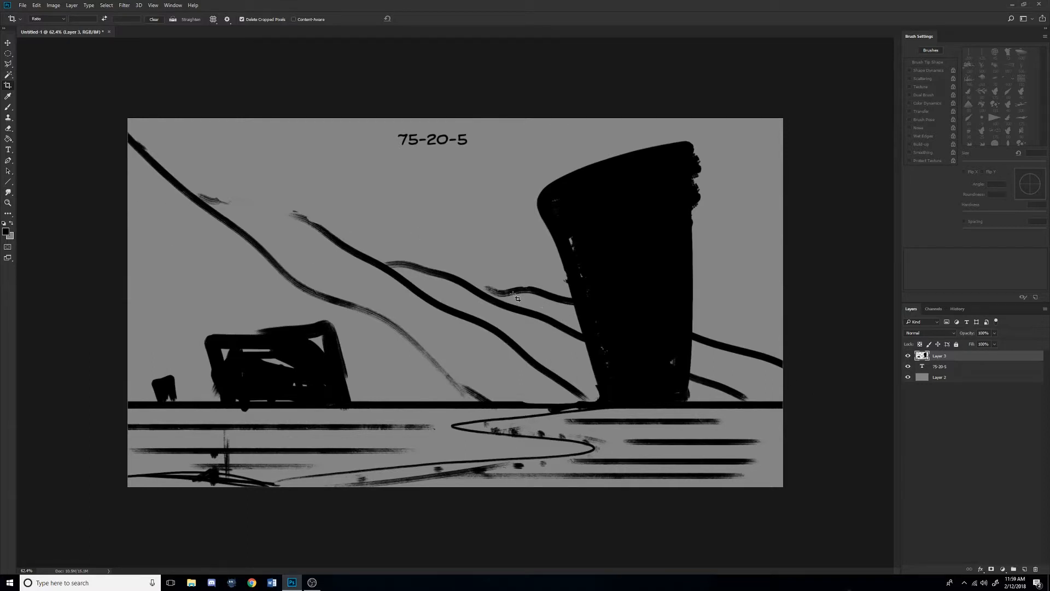
Add a new layer above Layer 3 and hide the Layer 3 sketch.
{"action": "key", "text": "ctrl+shift+n"}
{"action": "key", "text": "Return"}
{"action": "left_click", "coordinate": [908, 366]}
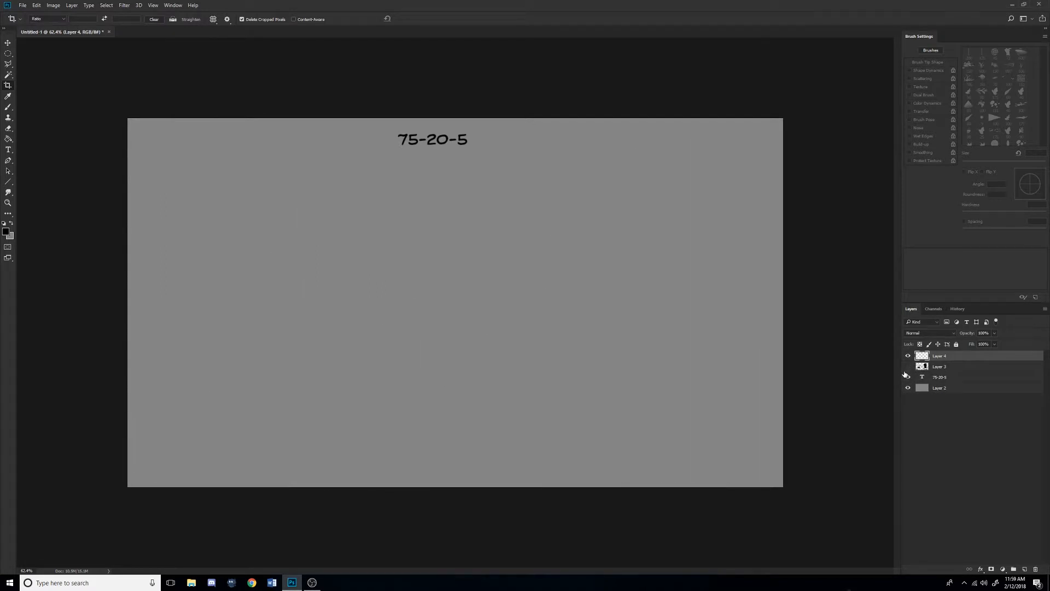
Marquee-select thirteen separate rectangles of similar visual weight, both upright and horizontal, spread across the whole canvas.
{"action": "left_click", "coordinate": [8, 53]}
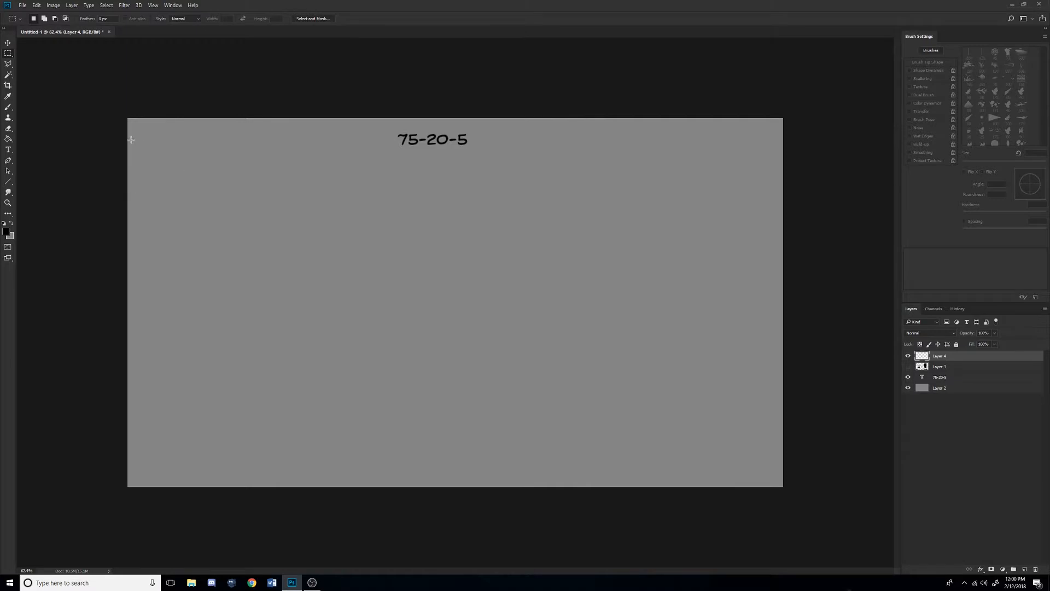
{"action": "left_click_drag", "start_coordinate": [147, 144], "coordinate": [208, 290]}
{"action": "left_click_drag", "start_coordinate": [231, 170], "coordinate": [384, 211]}
{"action": "left_click_drag", "start_coordinate": [274, 245], "coordinate": [359, 339]}
{"action": "left_click_drag", "start_coordinate": [401, 243], "coordinate": [603, 299]}
{"action": "left_click_drag", "start_coordinate": [433, 214], "coordinate": [672, 341]}
{"action": "left_click_drag", "start_coordinate": [698, 196], "coordinate": [765, 262]}
{"action": "left_click_drag", "start_coordinate": [707, 280], "coordinate": [753, 457]}
{"action": "left_click_drag", "start_coordinate": [661, 434], "coordinate": [452, 371]}
{"action": "left_click_drag", "start_coordinate": [390, 474], "coordinate": [184, 420]}
{"action": "left_click_drag", "start_coordinate": [160, 310], "coordinate": [255, 409]}
{"action": "left_click_drag", "start_coordinate": [331, 402], "coordinate": [432, 357]}
{"action": "left_click_drag", "start_coordinate": [448, 320], "coordinate": [605, 356]}
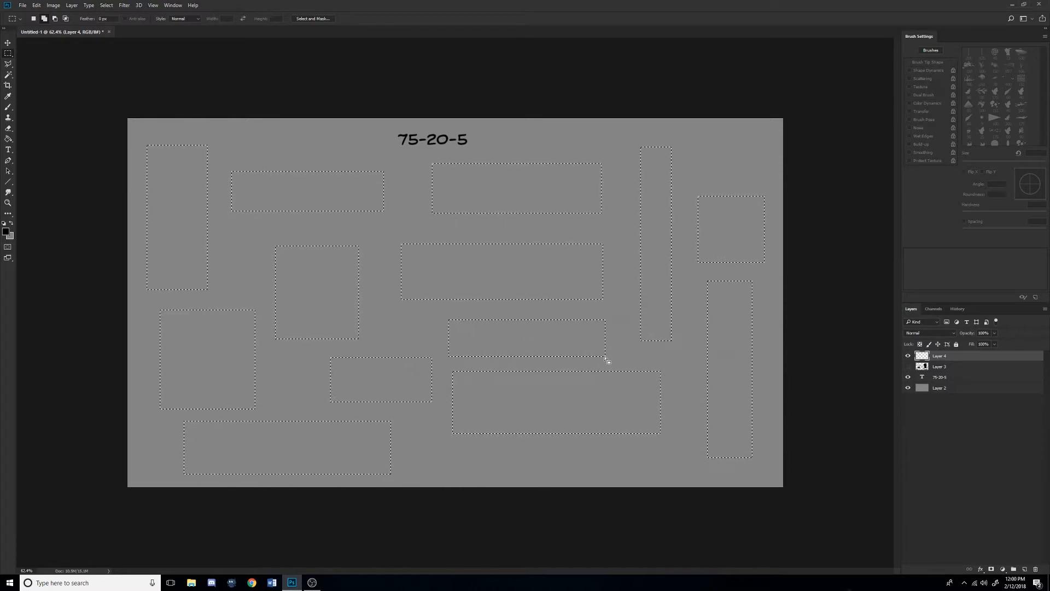
{"action": "key", "text": "b"}
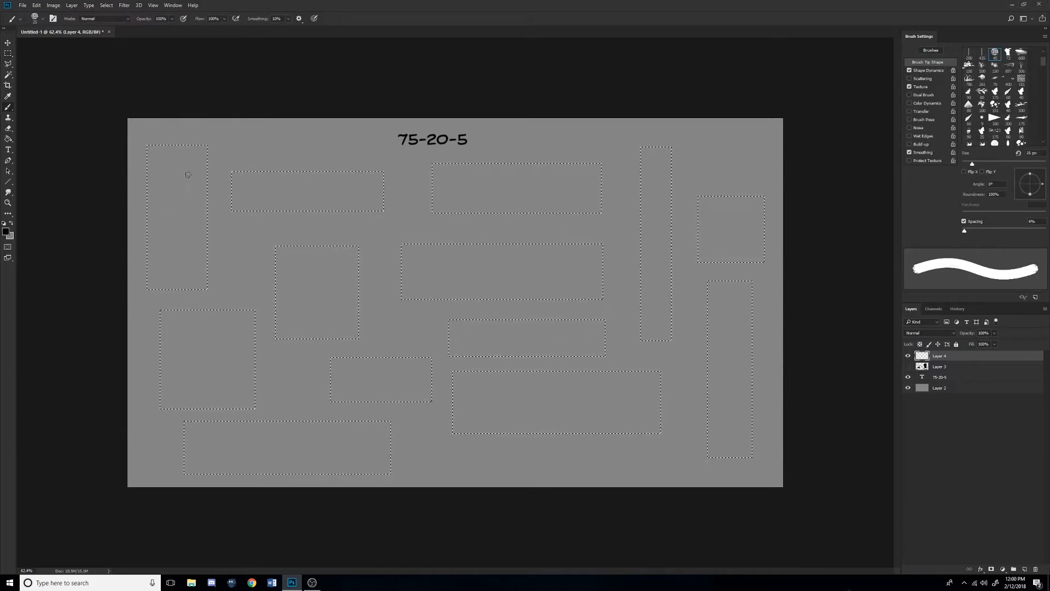
{"action": "key", "text": "bracketleft"}
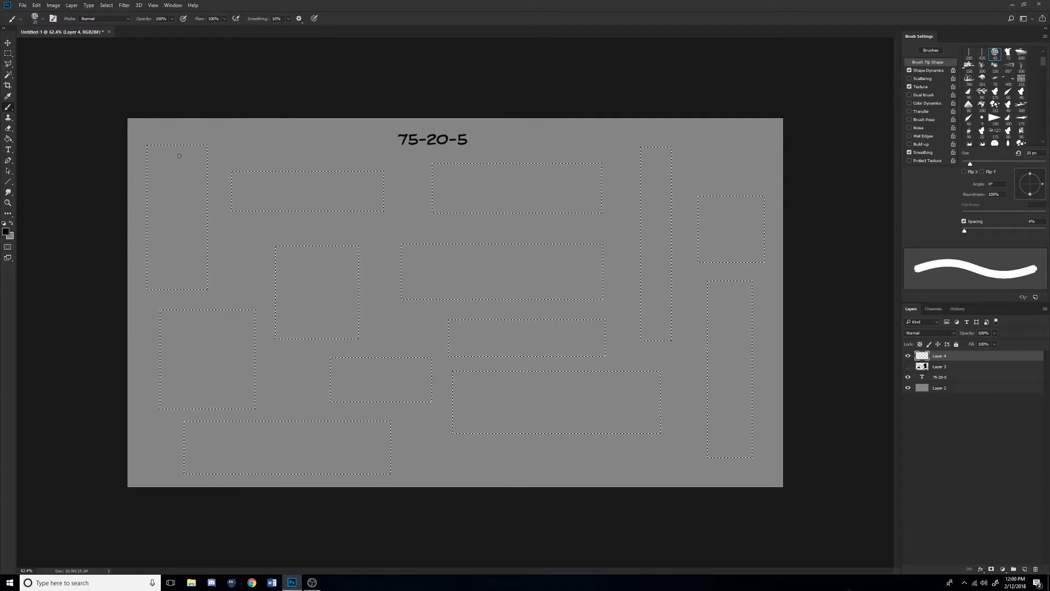
{"action": "right_click", "coordinate": [426, 417]}
Fill all the selected rectangles with black.
{"action": "key", "text": "g"}
{"action": "left_click", "coordinate": [189, 232]}
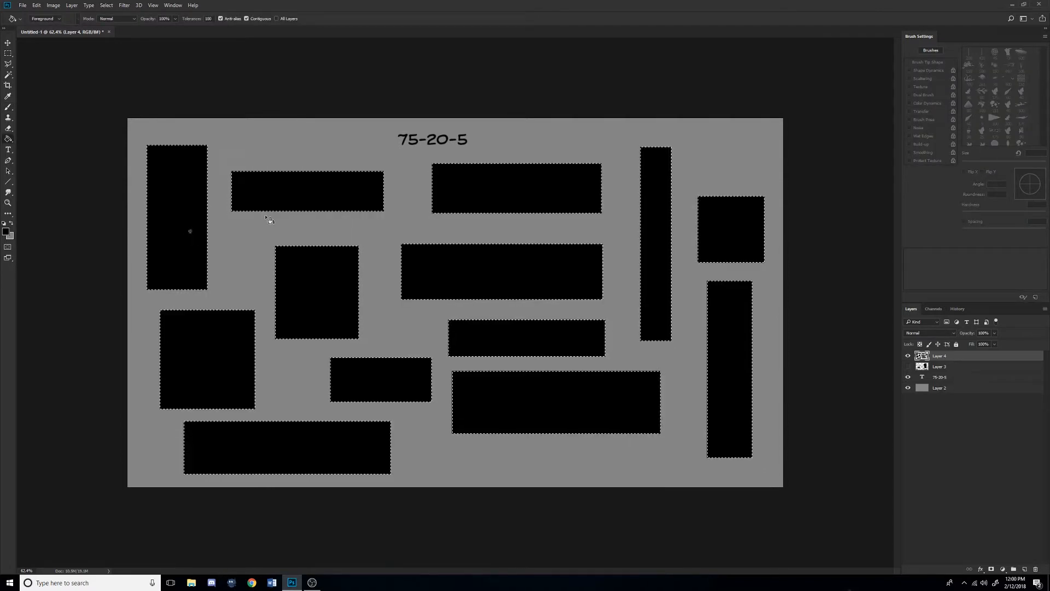
{"action": "key", "text": "ctrl+z"}
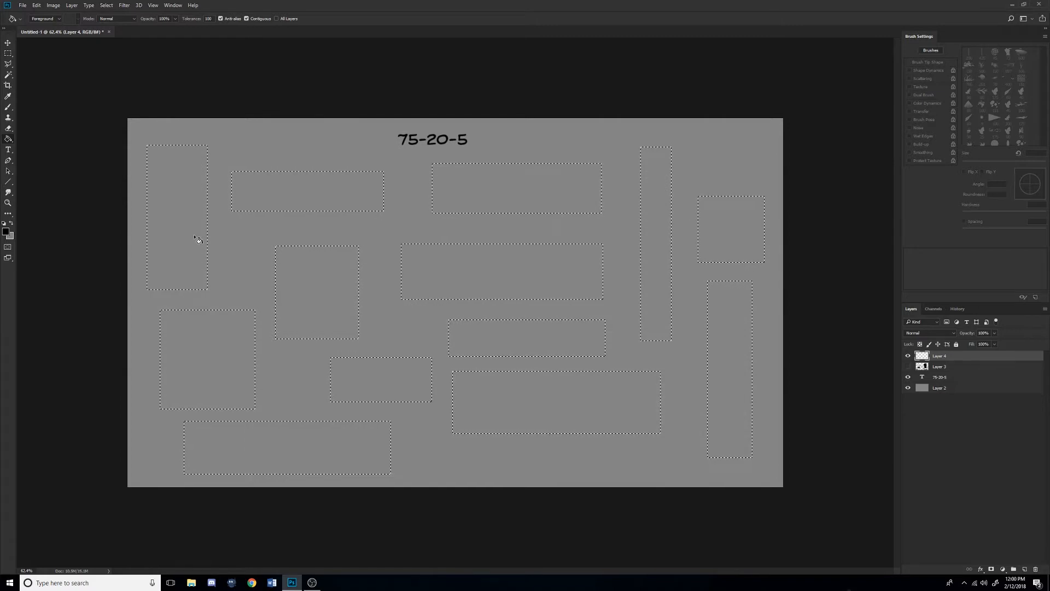
{"action": "key", "text": "ctrl+z"}
Contract the selection by 2 pixels inside the black rectangles.
{"action": "left_click", "coordinate": [110, 8]}
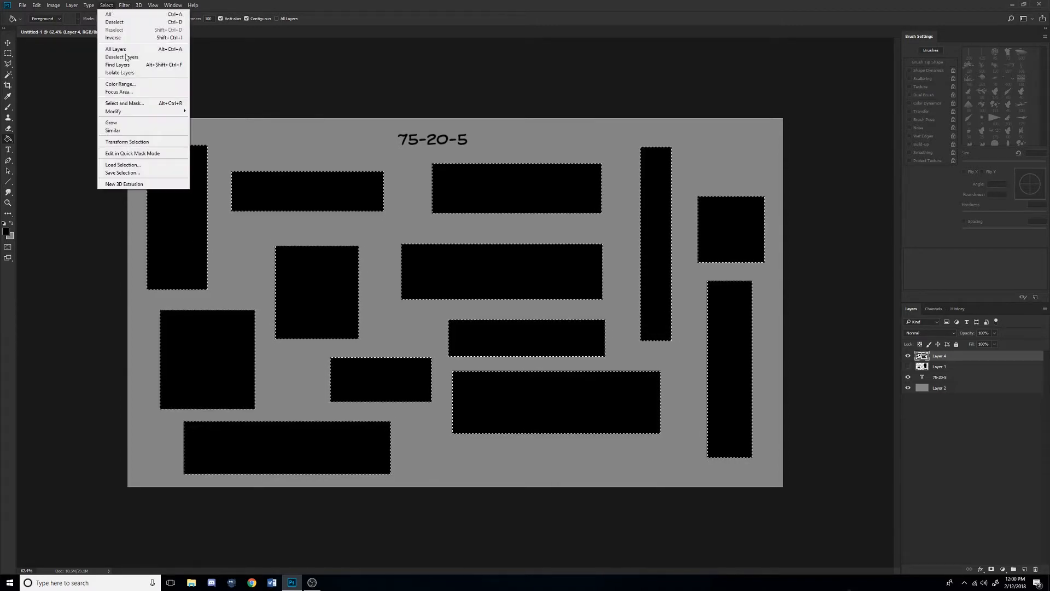
{"action": "mouse_move", "coordinate": [134, 116]}
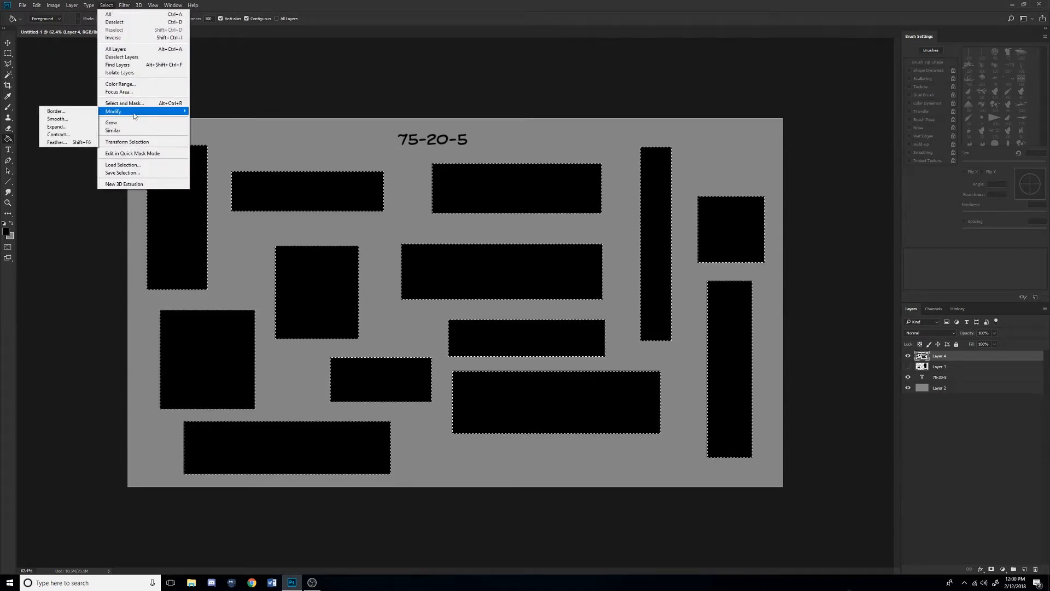
{"action": "left_click", "coordinate": [58, 134]}
{"action": "type", "text": "4"}
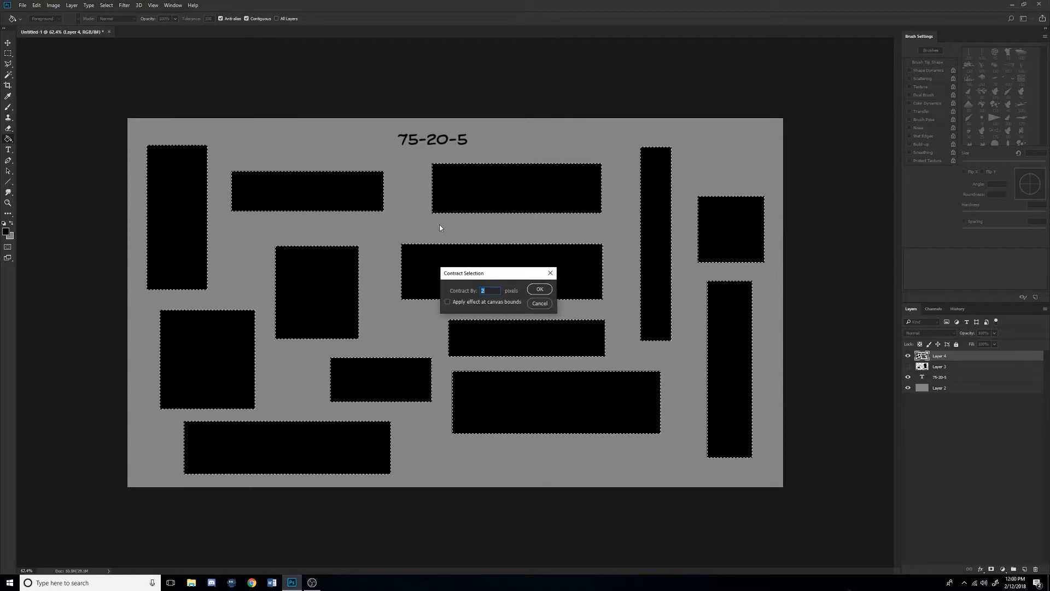
{"action": "left_click", "coordinate": [540, 290]}
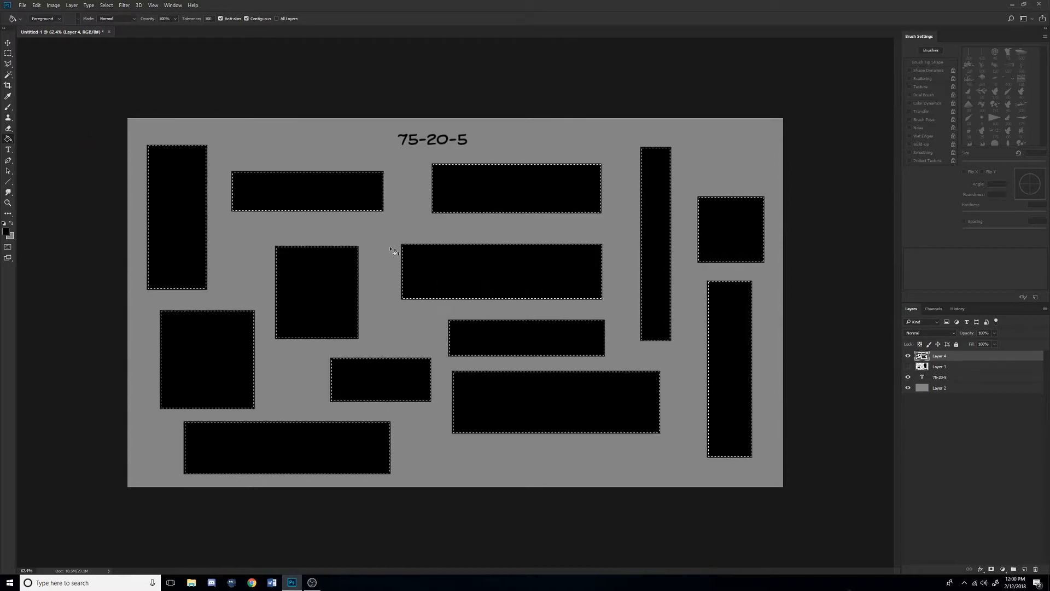
Fill the contracted area of each rectangle with the background grey, leaving only thin black outlines, and clear the selection.
{"action": "key", "text": "x"}
{"action": "left_click", "coordinate": [188, 215]}
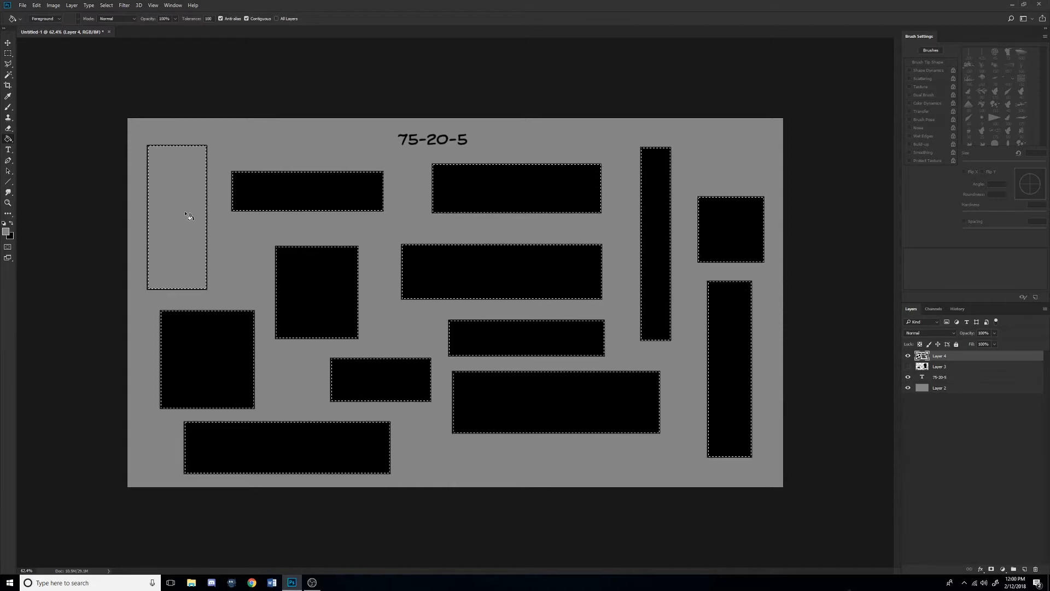
{"action": "left_click", "coordinate": [304, 202]}
{"action": "left_click", "coordinate": [317, 306]}
{"action": "left_click", "coordinate": [244, 332]}
{"action": "left_click", "coordinate": [301, 445]}
{"action": "left_click", "coordinate": [383, 383]}
{"action": "left_click", "coordinate": [479, 405]}
{"action": "left_click", "coordinate": [488, 294]}
{"action": "left_click", "coordinate": [525, 337]}
{"action": "left_click", "coordinate": [517, 189]}
{"action": "left_click", "coordinate": [656, 219]}
{"action": "left_click", "coordinate": [729, 227]}
{"action": "left_click", "coordinate": [739, 365]}
{"action": "key", "text": "m"}
{"action": "right_click", "coordinate": [482, 225]}
{"action": "left_click", "coordinate": [503, 231]}
{"action": "scroll", "coordinate": [503, 232], "scroll_direction": "down", "scroll_amount": 16}
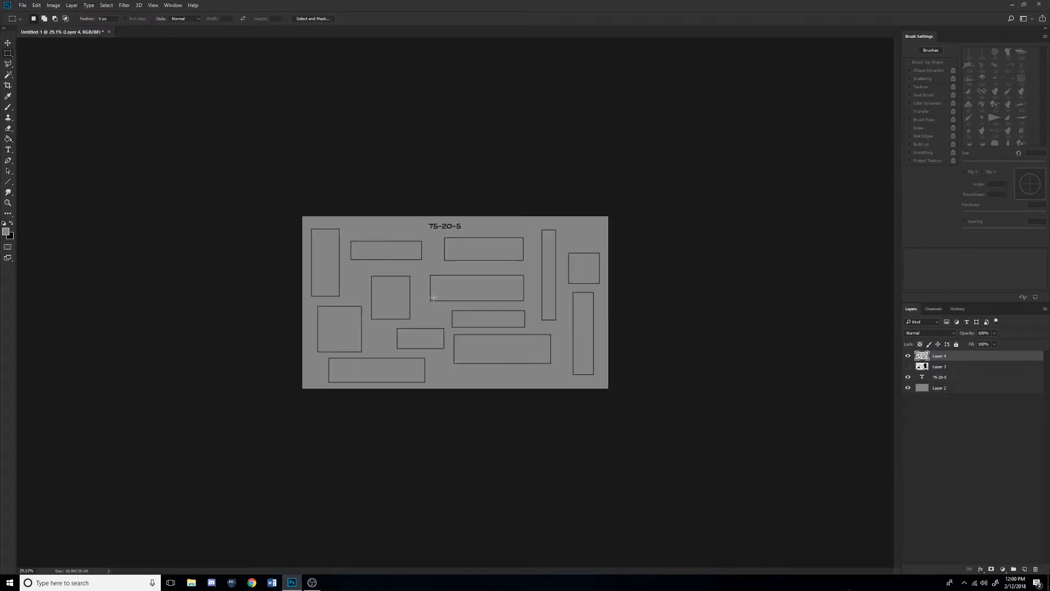
Try painting a bold black zigzag with an enlarged brush inside the selected tall rectangle at the canvas's upper left.
{"action": "scroll", "coordinate": [476, 286], "scroll_direction": "up", "scroll_amount": 14}
{"action": "scroll", "coordinate": [392, 283], "scroll_direction": "up", "scroll_amount": 4}
{"action": "key", "text": "w"}
{"action": "left_click", "coordinate": [90, 193]}
{"action": "key", "text": "b"}
{"action": "key", "text": "x"}
{"action": "key", "text": "bracketright"}
{"action": "key", "text": "bracketright"}
{"action": "key", "text": "bracketright"}
{"action": "key", "text": "bracketright"}
{"action": "key", "text": "bracketright"}
{"action": "key", "text": "bracketright"}
{"action": "mouse_move", "coordinate": [99, 281]}
{"action": "left_mouse_down"}
{"action": "mouse_move", "coordinate": [73, 182]}
{"action": "mouse_move", "coordinate": [104, 101]}
{"action": "left_mouse_up"}
{"action": "scroll", "coordinate": [428, 155], "scroll_direction": "down", "scroll_amount": 4}
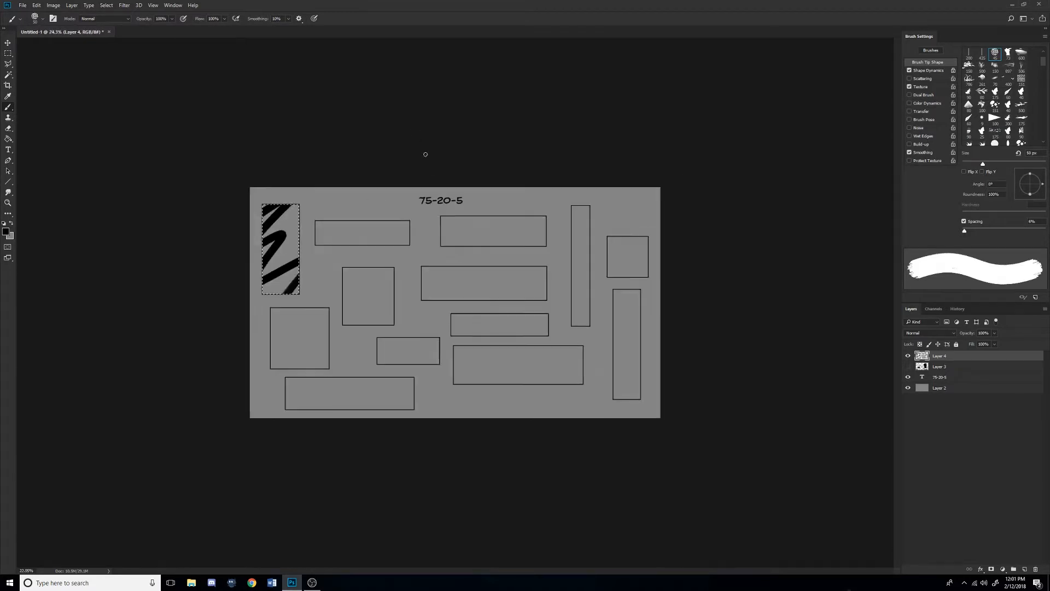
{"action": "scroll", "coordinate": [428, 156], "scroll_direction": "down", "scroll_amount": 3}
{"action": "key", "text": "ctrl+z"}
{"action": "scroll", "coordinate": [439, 266], "scroll_direction": "up", "scroll_amount": 8}
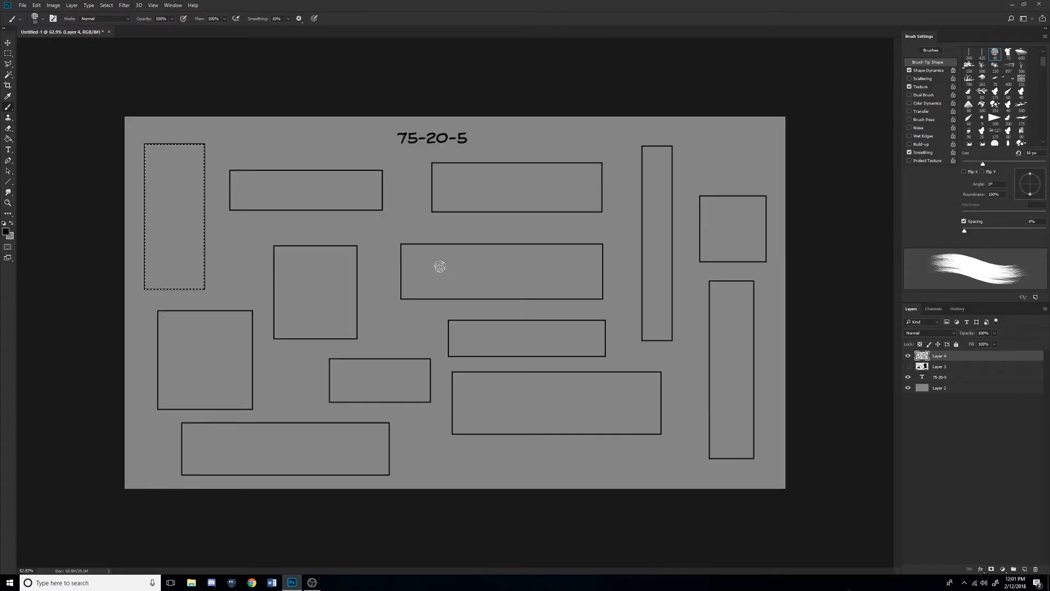
Compare the Layer 3 sketch with the Layer 4 rectangle layout by showing each alone, and examine the rectangles at thumbnail size.
{"action": "left_click", "coordinate": [908, 356]}
{"action": "left_click", "coordinate": [908, 366]}
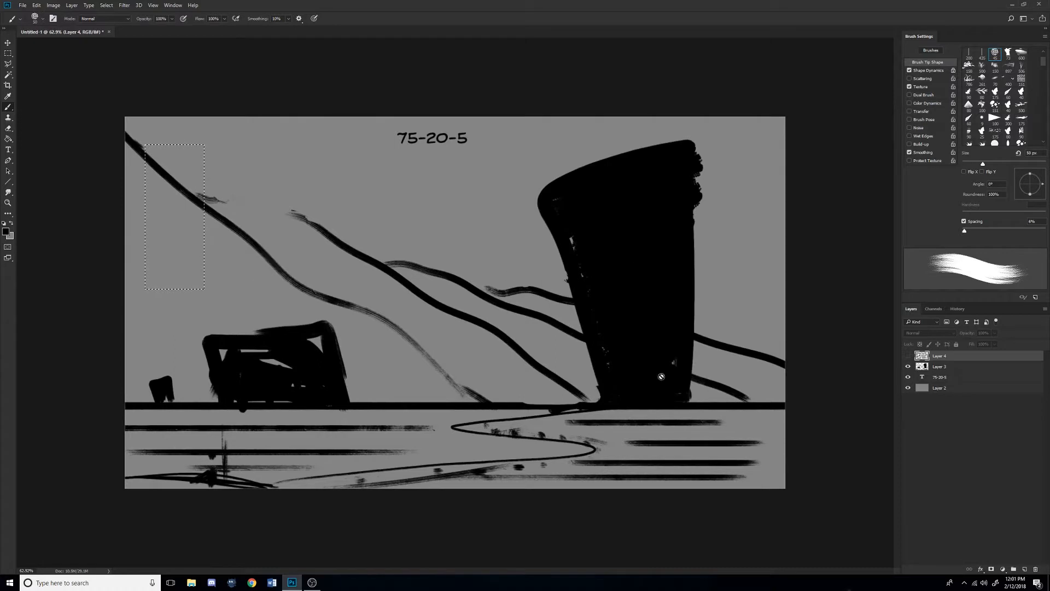
{"action": "scroll", "coordinate": [451, 297], "scroll_direction": "down", "scroll_amount": 3}
{"action": "scroll", "coordinate": [452, 297], "scroll_direction": "up", "scroll_amount": 2}
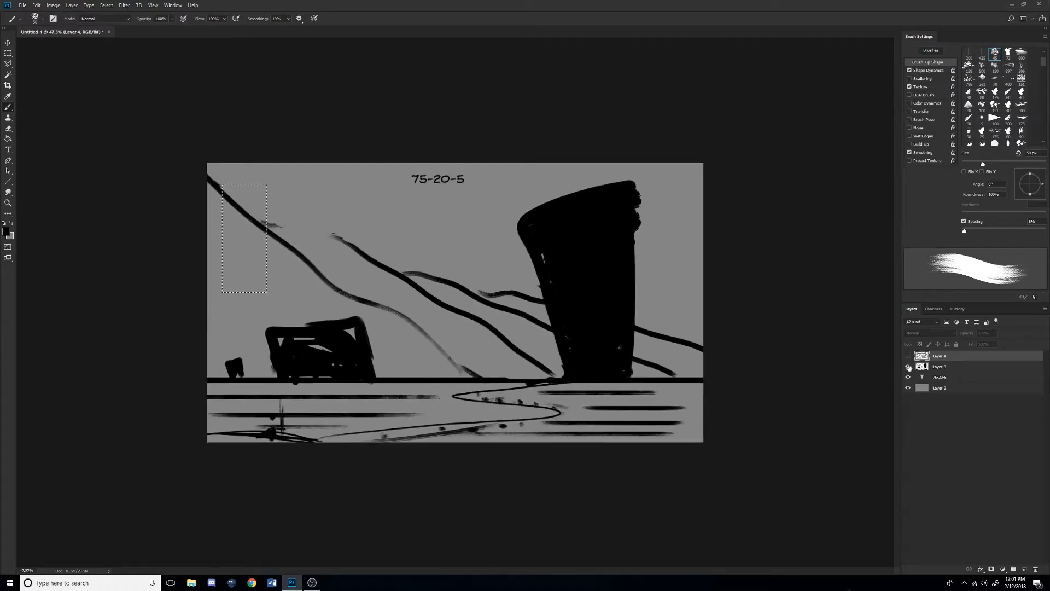
{"action": "left_click", "coordinate": [908, 366]}
{"action": "left_click", "coordinate": [908, 355]}
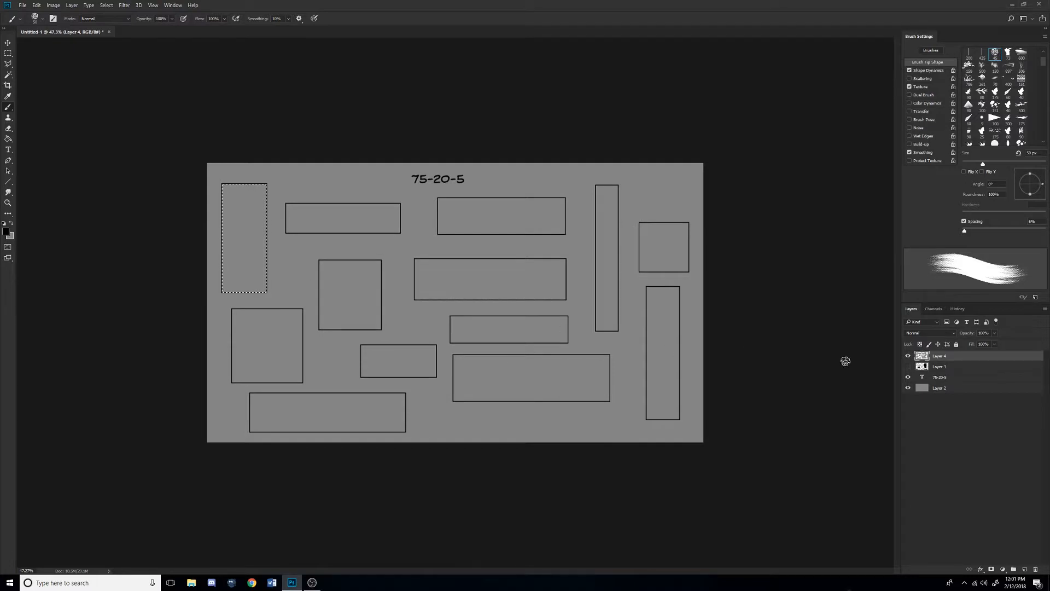
{"action": "scroll", "coordinate": [397, 288], "scroll_direction": "down", "scroll_amount": 2}
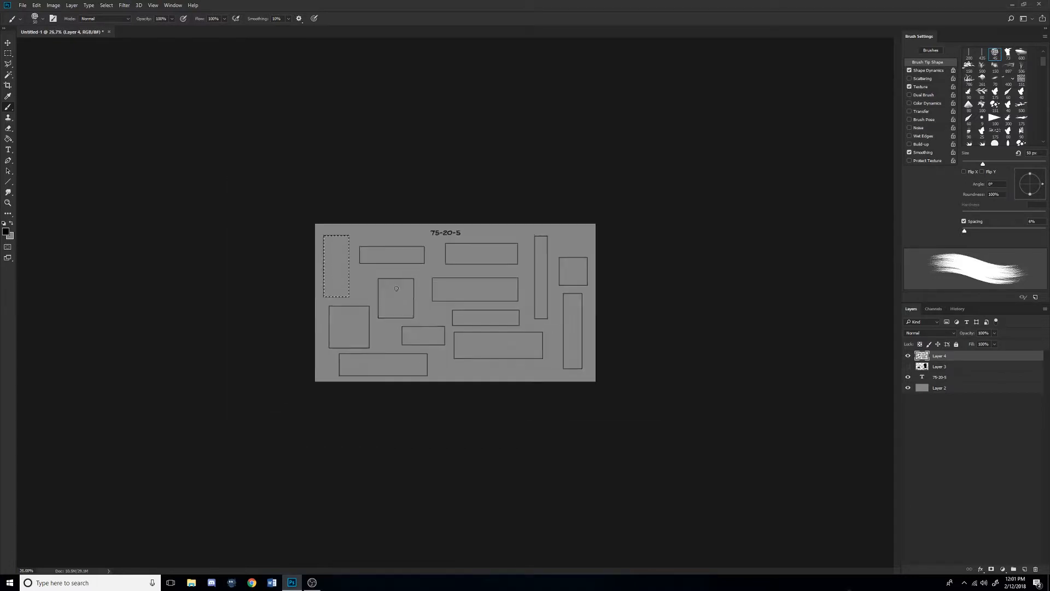
{"action": "scroll", "coordinate": [396, 289], "scroll_direction": "down", "scroll_amount": 4}
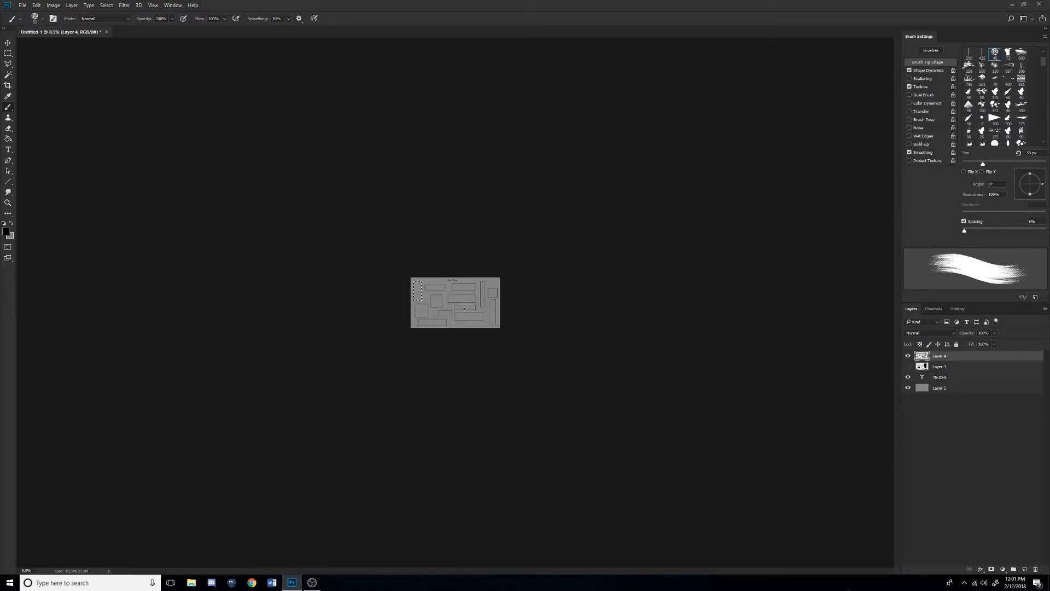
{"action": "scroll", "coordinate": [464, 309], "scroll_direction": "up", "scroll_amount": 6}
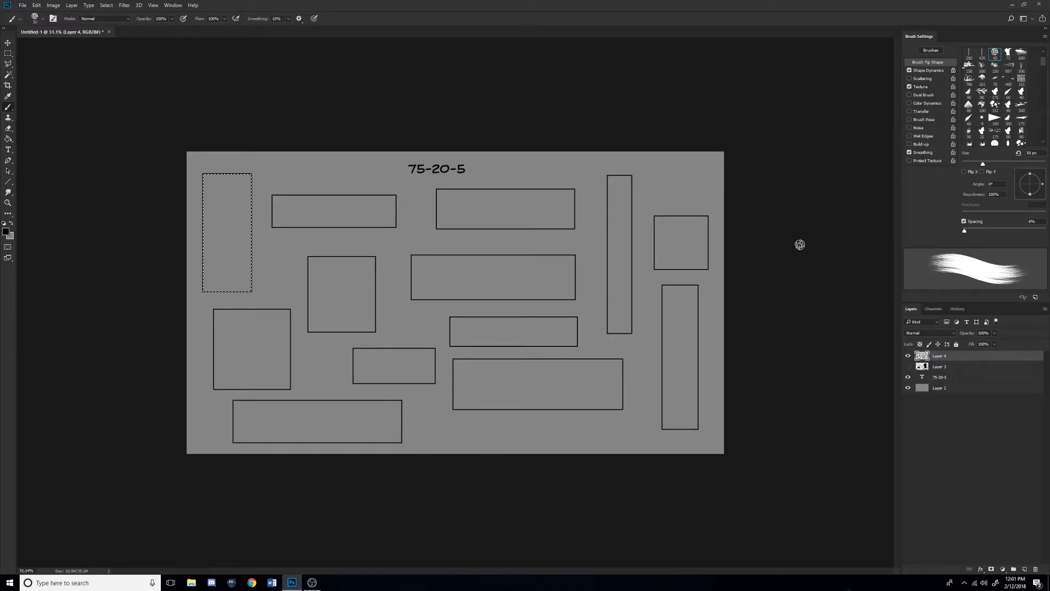
Show the Layer 3 sketch in place of the Layer 4 rectangles once more, and return to the rectangles.
{"action": "left_click", "coordinate": [908, 356]}
{"action": "left_click", "coordinate": [908, 367]}
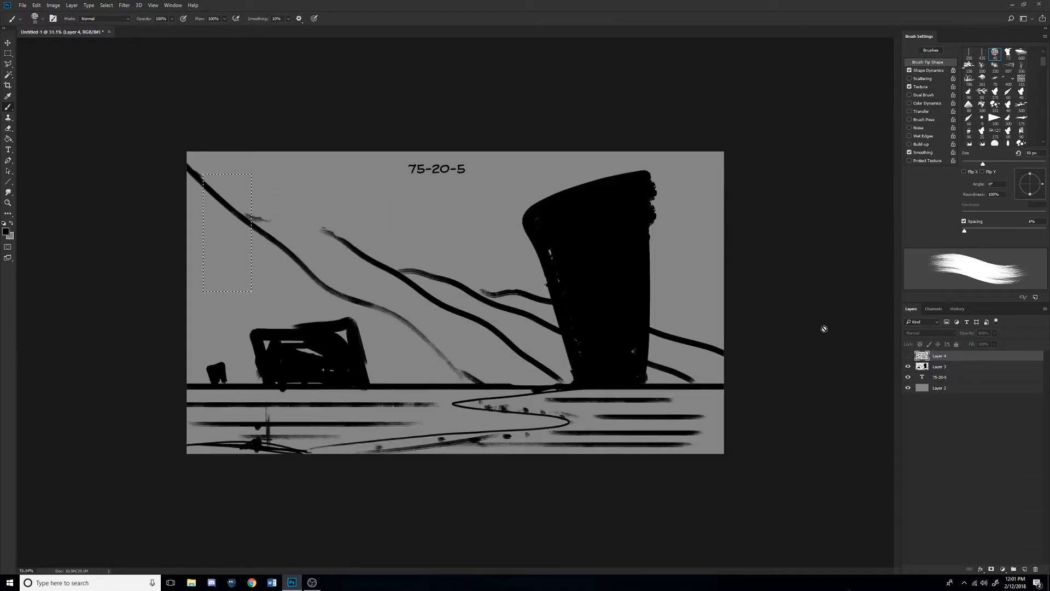
{"action": "left_click", "coordinate": [908, 366]}
{"action": "left_click", "coordinate": [908, 356]}
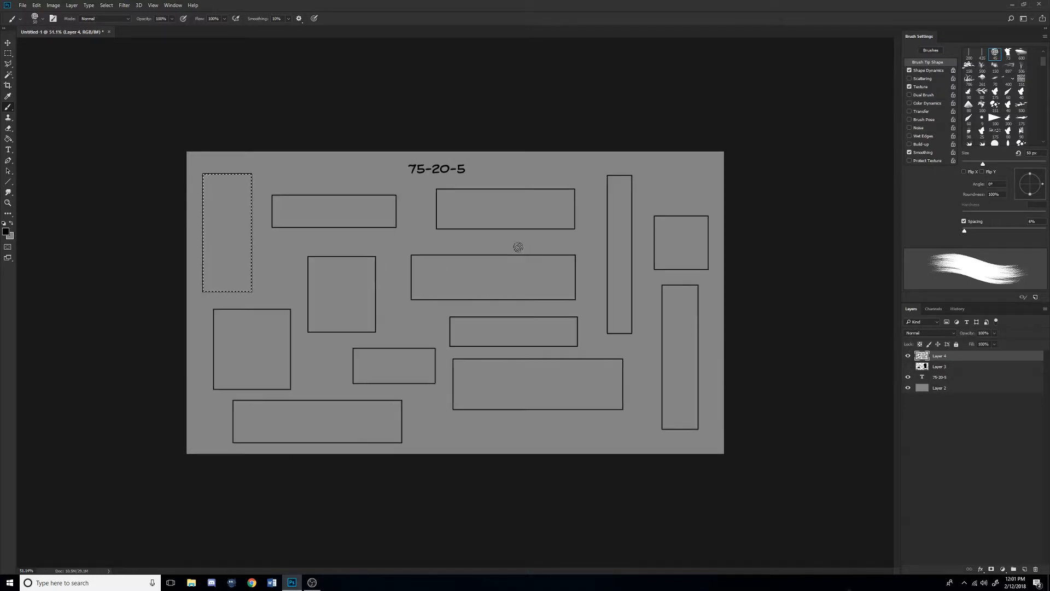
Try painting a thirds grid of two vertical and two horizontal black strokes in the selected tall rectangle with a smaller brush.
{"action": "key", "text": "bracketleft"}
{"action": "key", "text": "bracketleft"}
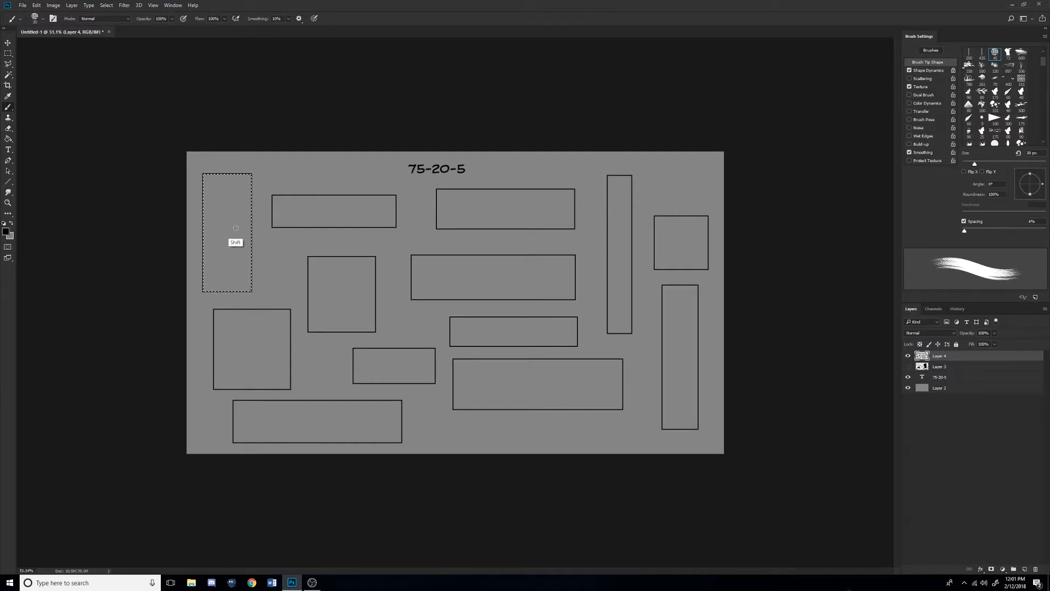
{"action": "left_click_drag", "start_coordinate": [235, 173], "coordinate": [235, 289]}
{"action": "left_click_drag", "start_coordinate": [214, 175], "coordinate": [218, 290]}
{"action": "left_click_drag", "start_coordinate": [204, 212], "coordinate": [251, 212]}
{"action": "left_click_drag", "start_coordinate": [205, 259], "coordinate": [245, 258]}
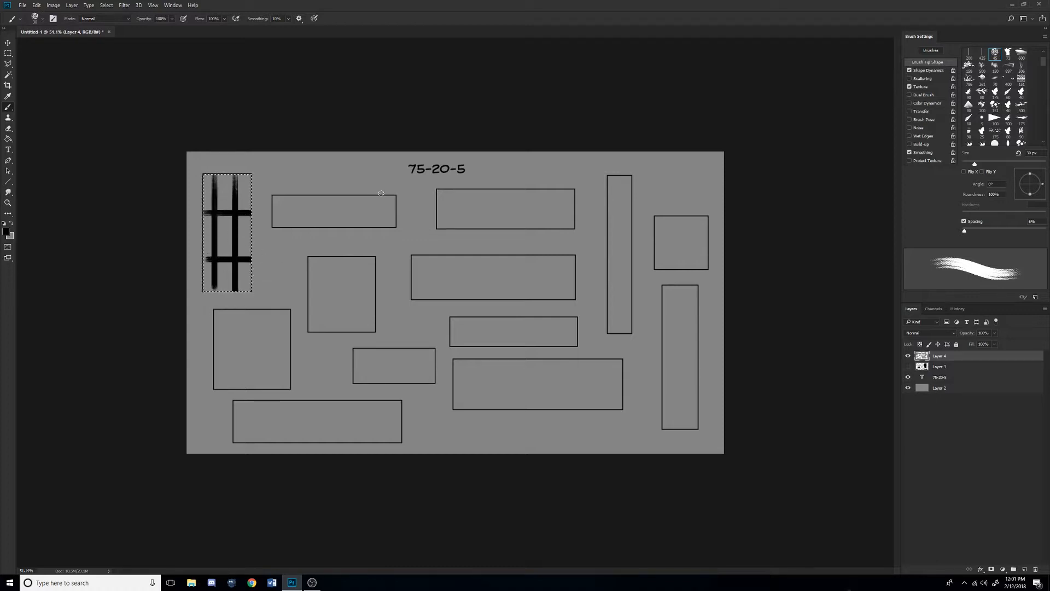
{"action": "key", "text": "ctrl+z"}
{"action": "key", "text": "ctrl+alt+z"}
{"action": "key", "text": "ctrl+alt+z"}
{"action": "key", "text": "ctrl+alt+z"}
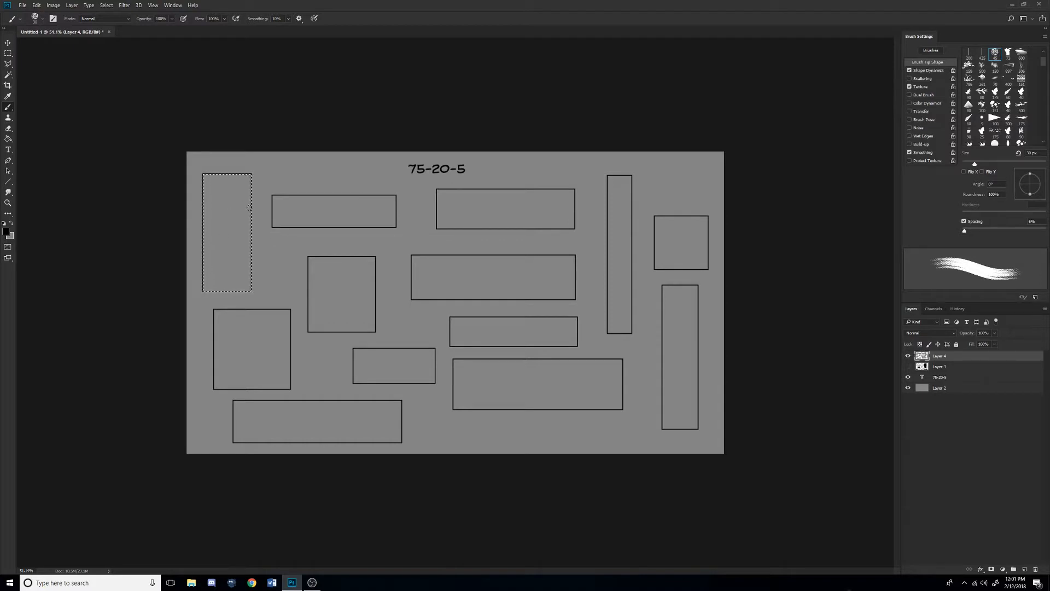
{"action": "left_click_drag", "start_coordinate": [256, 272], "coordinate": [214, 273]}
{"action": "key", "text": "ctrl+z"}
Paint the selected tall rectangle black with an enlarged brush and erase its upper middle, leaving a dark mass below and dark sides.
{"action": "key", "text": "bracketright"}
{"action": "key", "text": "bracketright"}
{"action": "mouse_move", "coordinate": [242, 196]}
{"action": "left_mouse_down"}
{"action": "mouse_move", "coordinate": [248, 329]}
{"action": "mouse_move", "coordinate": [245, 212]}
{"action": "mouse_move", "coordinate": [236, 233]}
{"action": "mouse_move", "coordinate": [251, 316]}
{"action": "mouse_move", "coordinate": [251, 185]}
{"action": "mouse_move", "coordinate": [234, 250]}
{"action": "mouse_move", "coordinate": [246, 322]}
{"action": "left_mouse_up"}
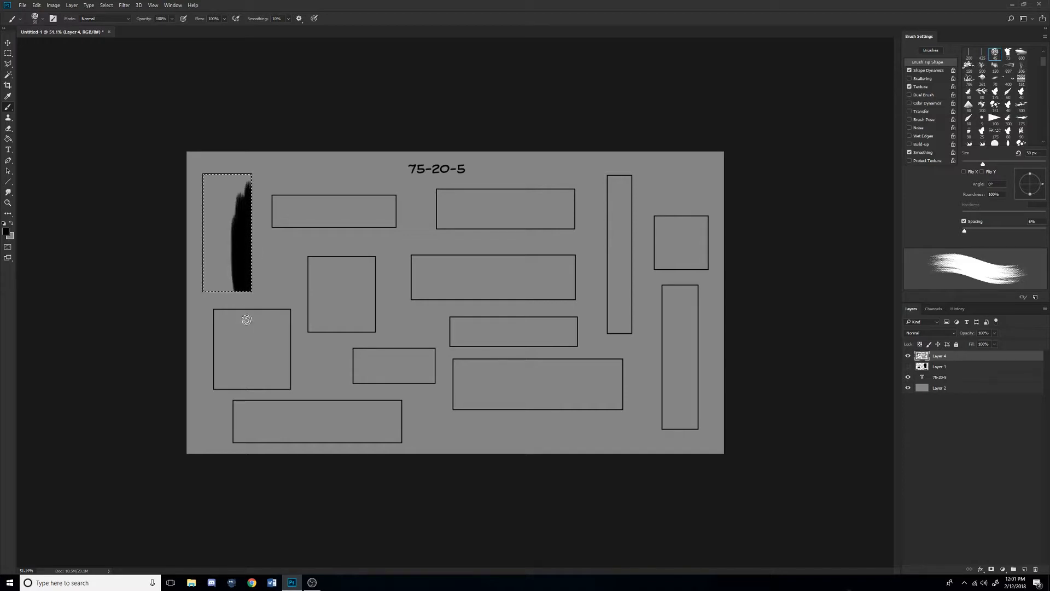
{"action": "mouse_move", "coordinate": [231, 210]}
{"action": "left_mouse_down"}
{"action": "mouse_move", "coordinate": [233, 331]}
{"action": "mouse_move", "coordinate": [210, 275]}
{"action": "left_mouse_up"}
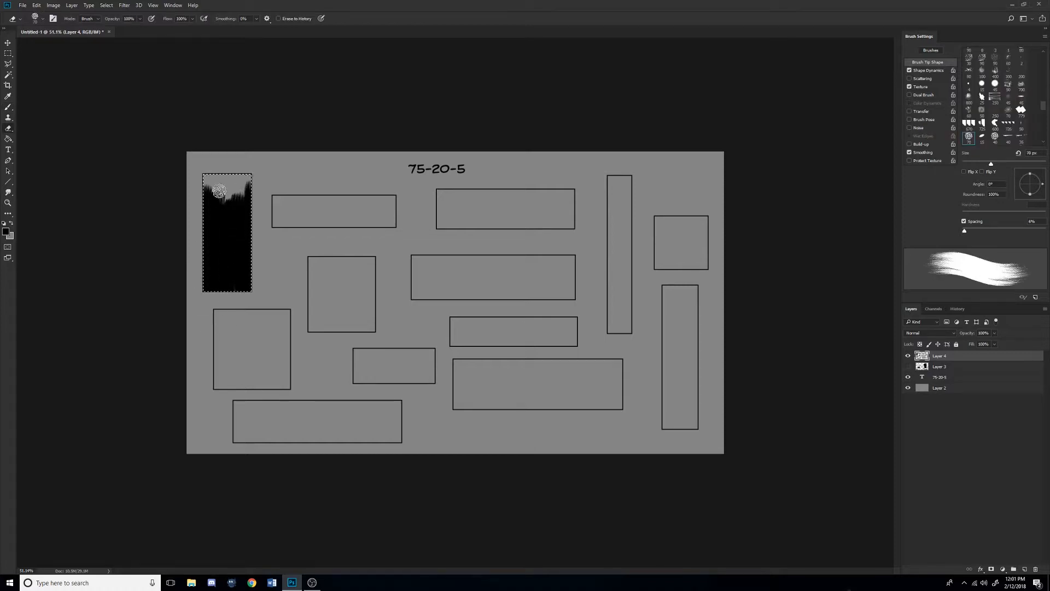
{"action": "key", "text": "e"}
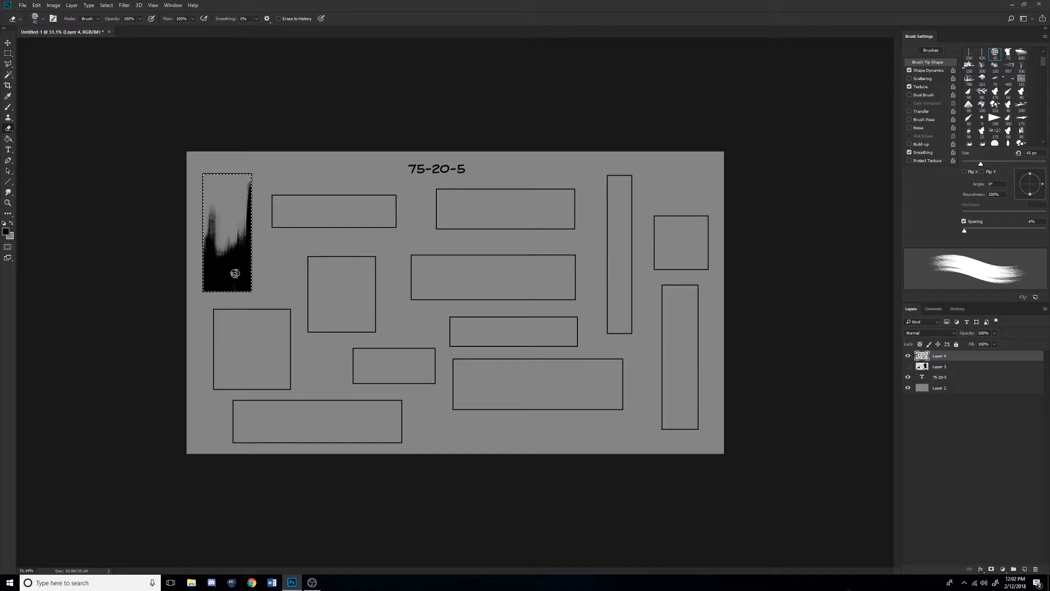
{"action": "key", "text": "b"}
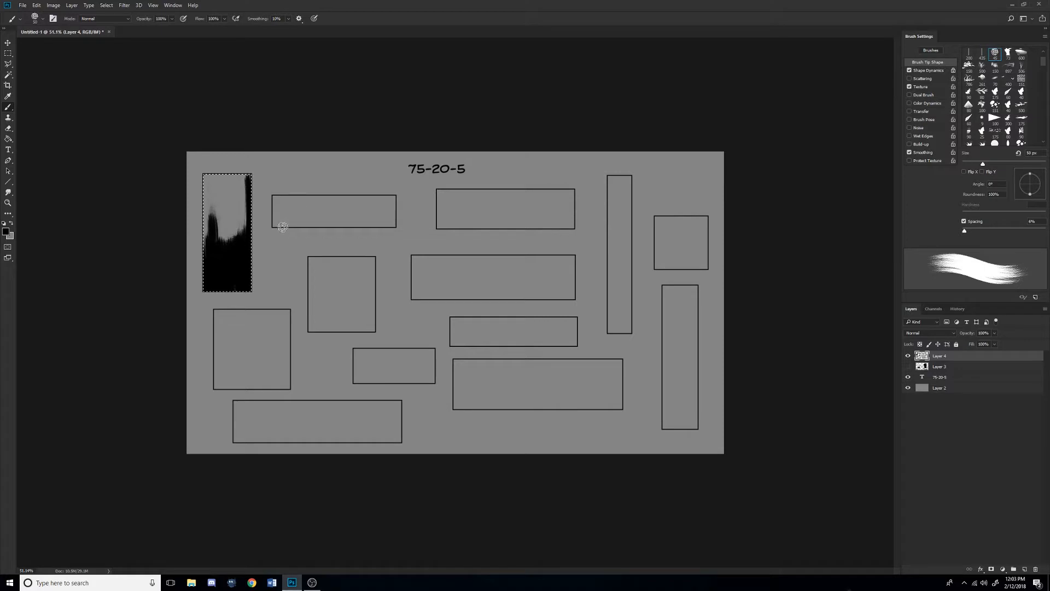
{"action": "key", "text": "bracketleft"}
{"action": "key", "text": "bracketleft"}
{"action": "key", "text": "bracketleft"}
{"action": "key", "text": "bracketleft"}
{"action": "key", "text": "bracketleft"}
{"action": "key", "text": "bracketleft"}
{"action": "key", "text": "bracketleft"}
{"action": "left_click_drag", "start_coordinate": [216, 185], "coordinate": [232, 194]}
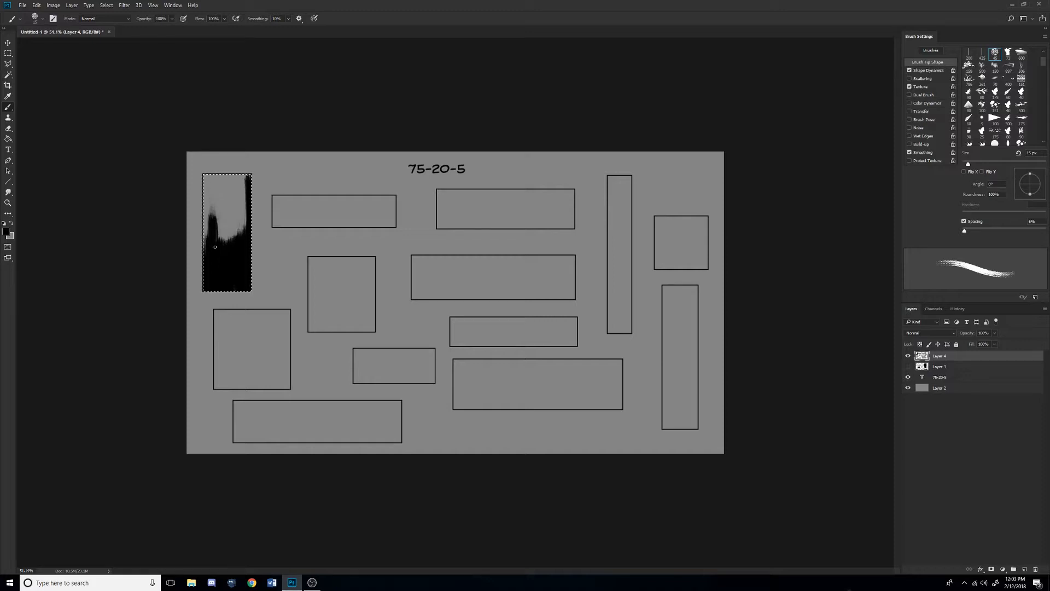
{"action": "key", "text": "x"}
{"action": "key", "text": "]"}
{"action": "key", "text": "]"}
{"action": "key", "text": "]"}
{"action": "key", "text": "]"}
{"action": "key", "text": "]"}
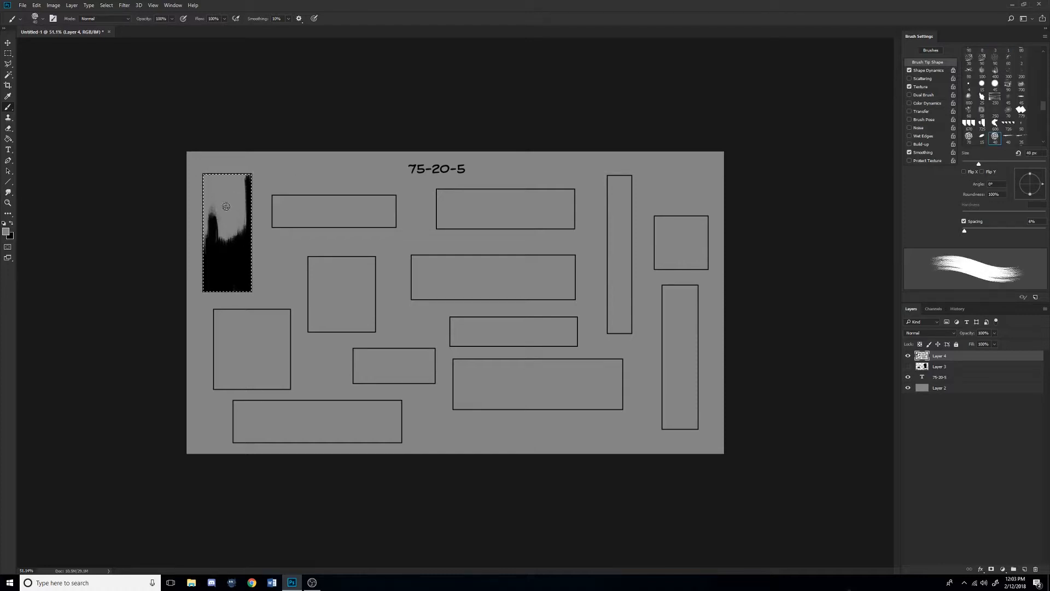
Try erasing a large rounded opening at the lower right of the tall rectangle's black mass.
{"action": "key", "text": "e"}
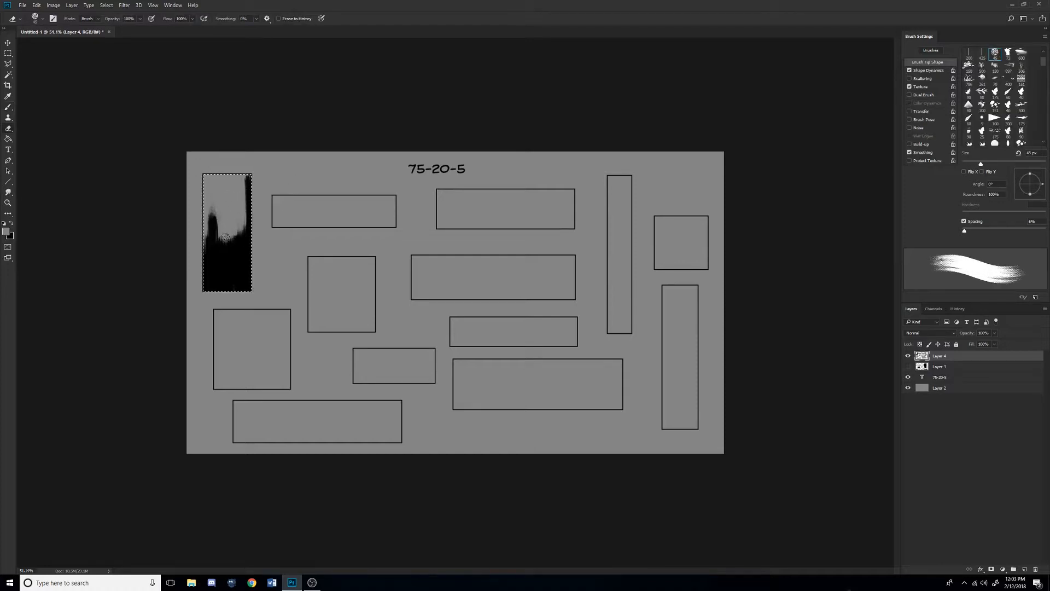
{"action": "key", "text": "x"}
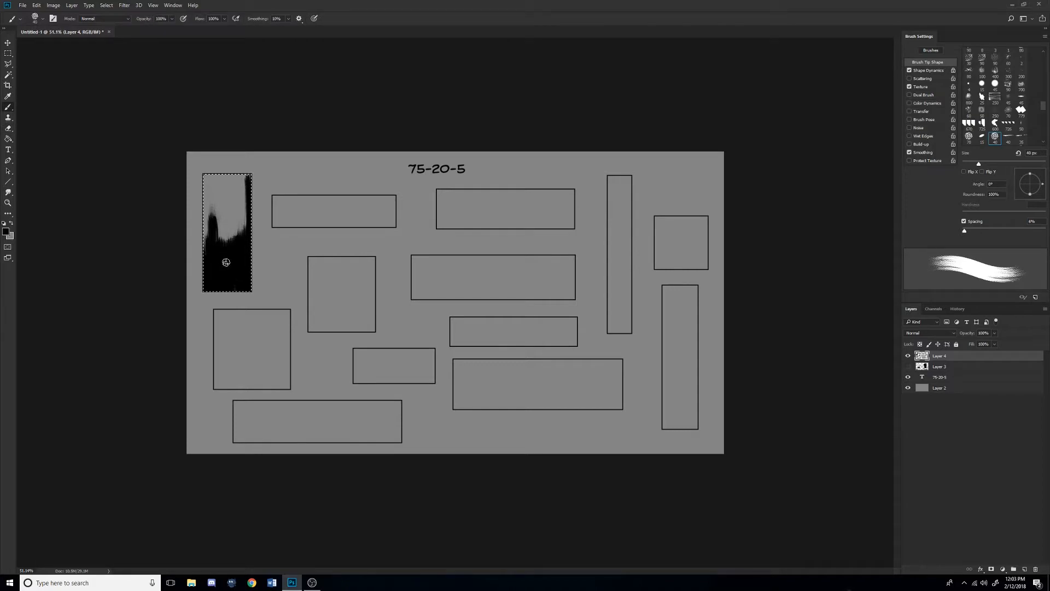
{"action": "mouse_move", "coordinate": [219, 274]}
{"action": "left_mouse_down"}
{"action": "mouse_move", "coordinate": [250, 257]}
{"action": "mouse_move", "coordinate": [222, 280]}
{"action": "mouse_move", "coordinate": [254, 271]}
{"action": "left_mouse_up"}
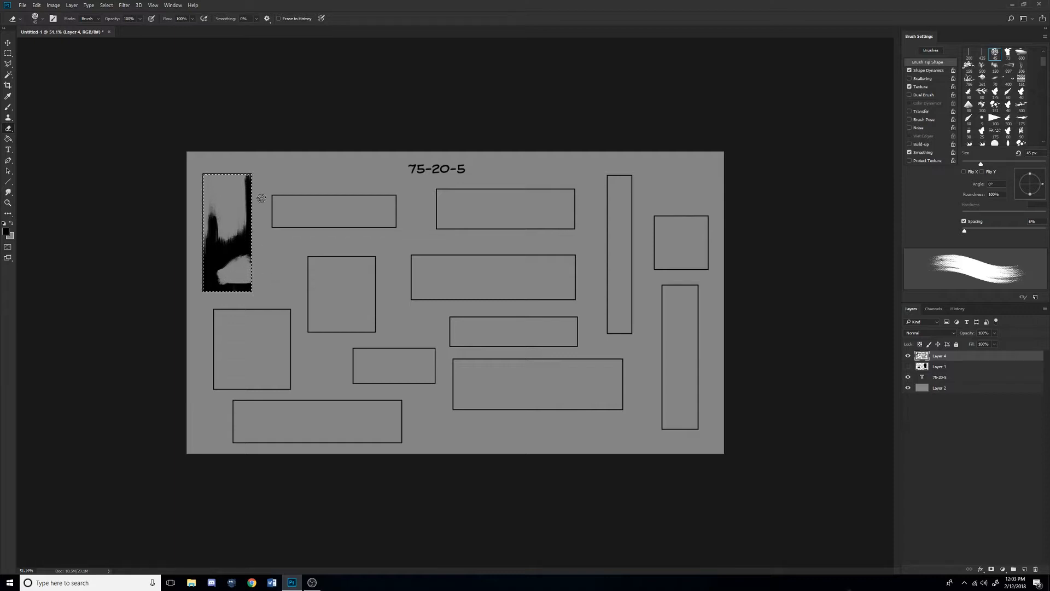
{"action": "scroll", "coordinate": [263, 239], "scroll_direction": "down", "scroll_amount": 3}
{"action": "key", "text": "ctrl+0"}
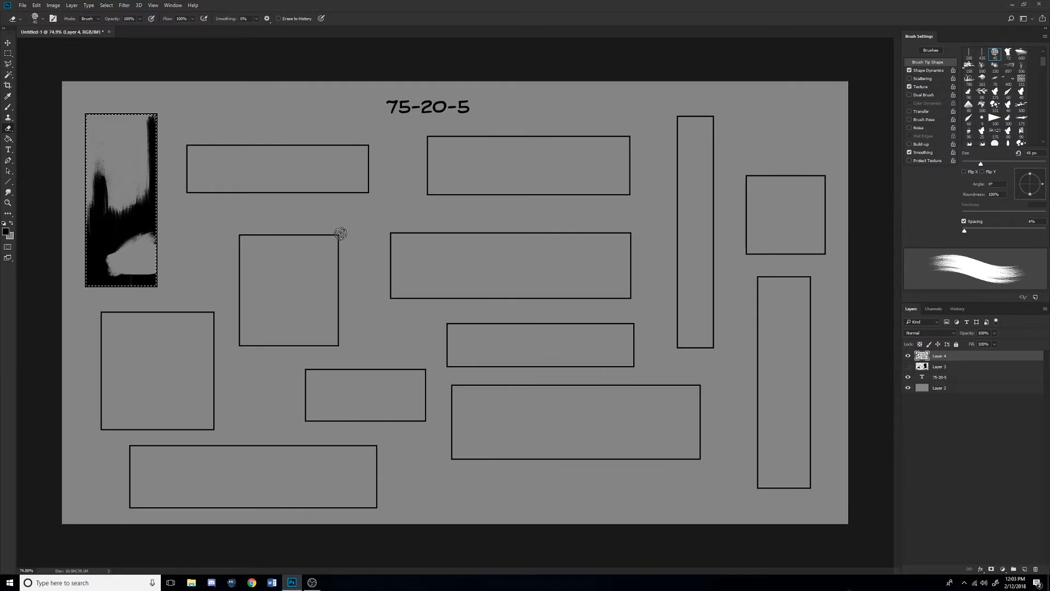
{"action": "key", "text": "ctrl+alt+z"}
{"action": "key", "text": "ctrl+alt+z"}
{"action": "key", "text": "ctrl+alt+z"}
Erase a small rounded opening low in the black mass and paint away the dark spike on its left with background grey.
{"action": "mouse_move", "coordinate": [146, 240]}
{"action": "left_mouse_down"}
{"action": "mouse_move", "coordinate": [154, 253]}
{"action": "mouse_move", "coordinate": [148, 244]}
{"action": "mouse_move", "coordinate": [123, 257]}
{"action": "mouse_move", "coordinate": [154, 262]}
{"action": "left_mouse_up"}
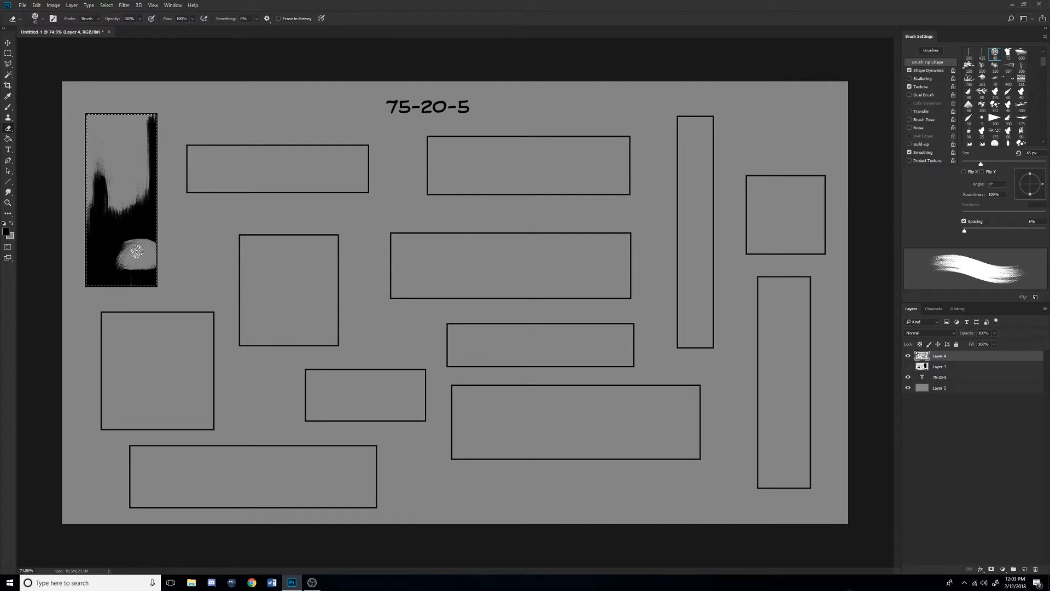
{"action": "left_click_drag", "start_coordinate": [118, 222], "coordinate": [114, 211]}
{"action": "key", "text": "x"}
{"action": "key", "text": "x"}
{"action": "key", "text": "b"}
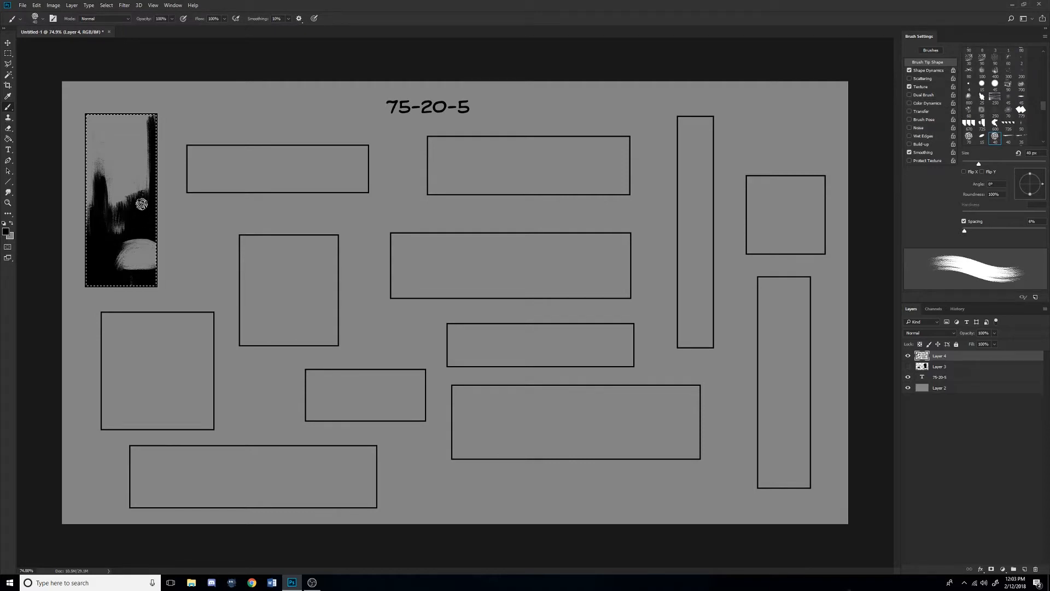
{"action": "key", "text": "x"}
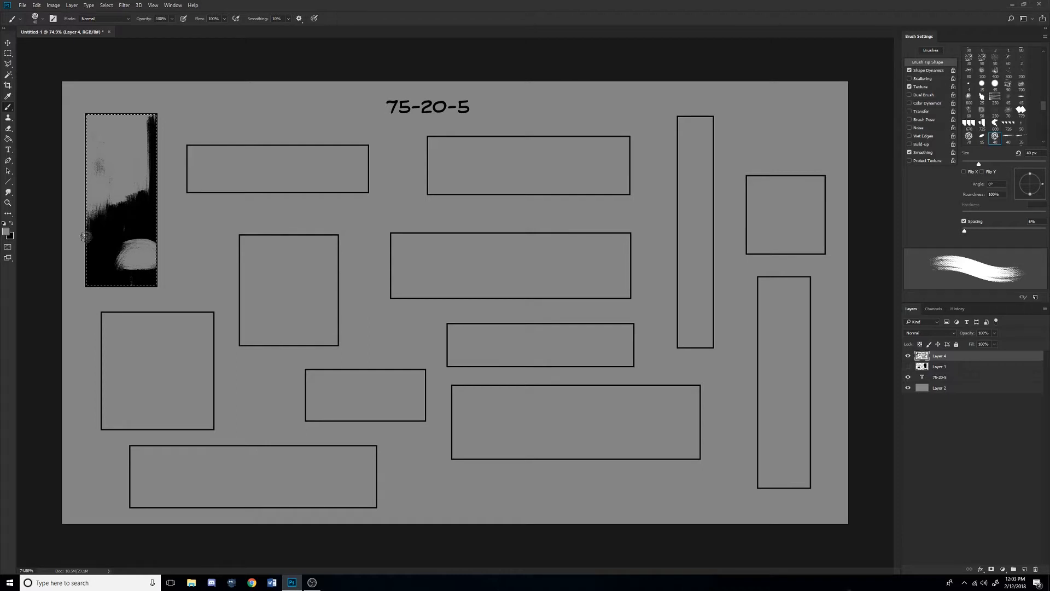
Paint a thin winding path in background grey with a 20 px brush, from the rounded opening to the rectangle's lower left corner.
{"action": "key", "text": "bracketleft"}
{"action": "key", "text": "bracketleft"}
{"action": "key", "text": "bracketleft"}
{"action": "key", "text": "bracketleft"}
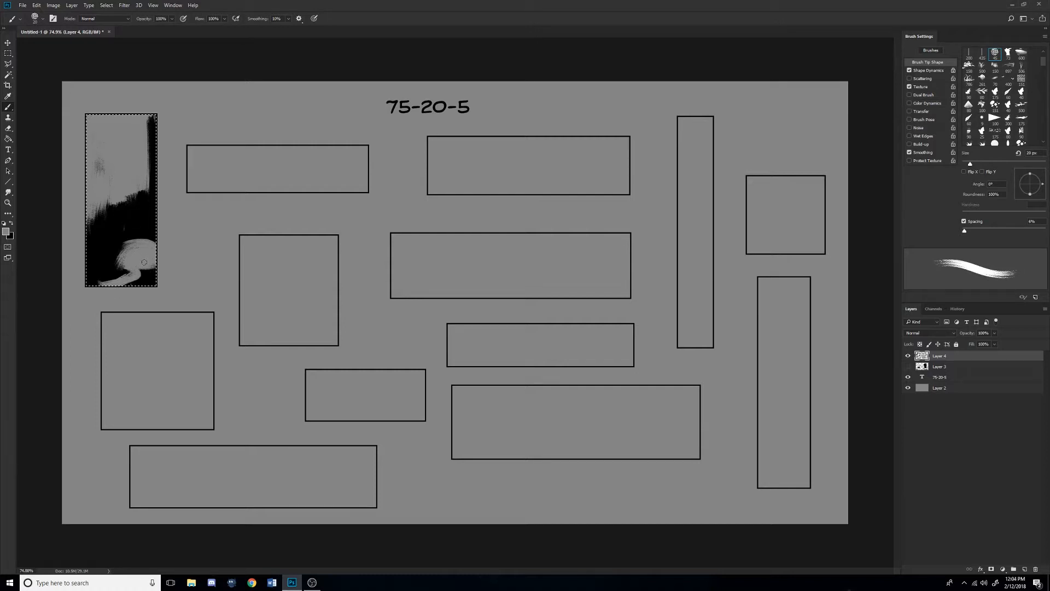
Set the foreground colour to light grey #dad7d7 and test a short 15 px stroke on the black mass's upper edge.
{"action": "left_click", "coordinate": [6, 231]}
{"action": "left_click", "coordinate": [373, 240]}
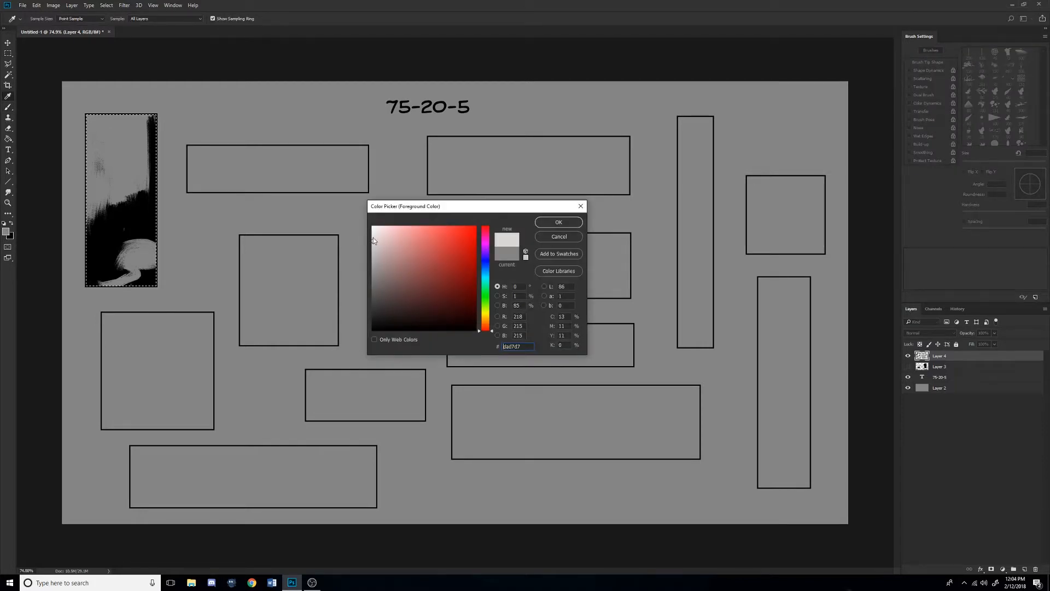
{"action": "left_click", "coordinate": [572, 220]}
{"action": "key", "text": "bracketleft"}
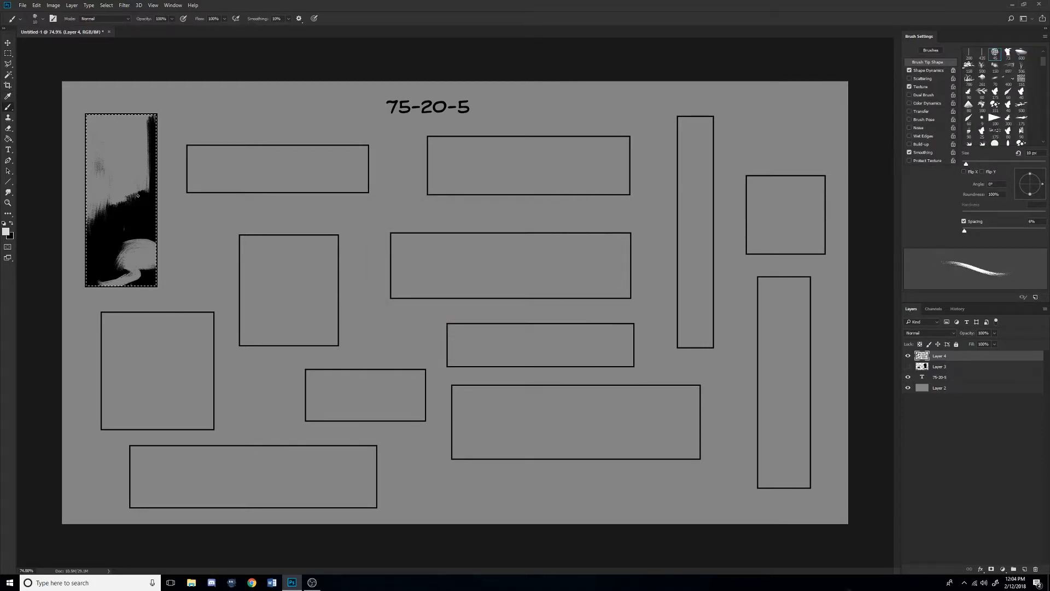
{"action": "key", "text": "bracketright"}
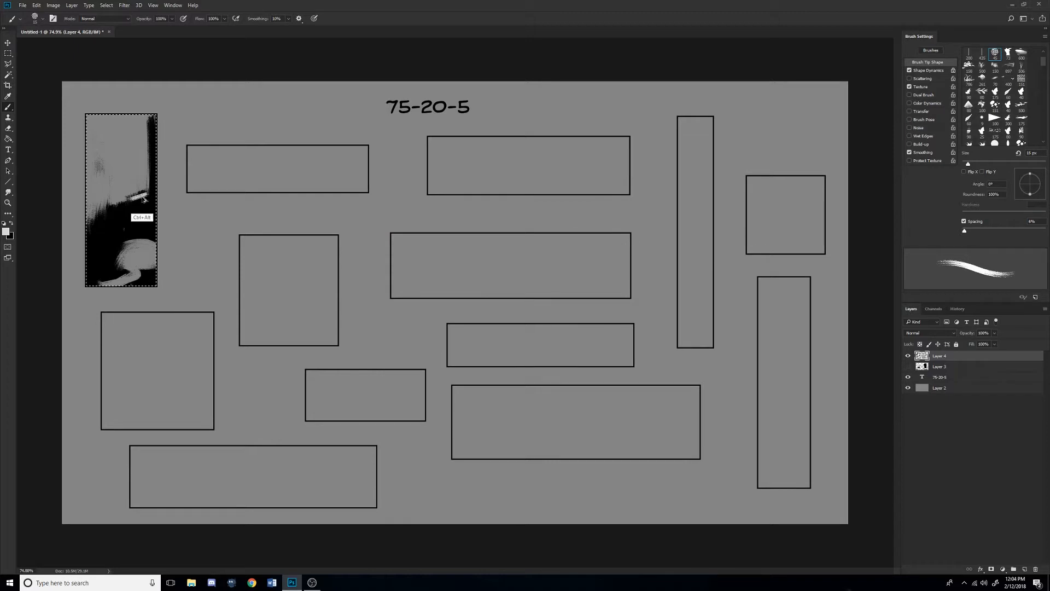
Select the black mass with the Magic Wand and paint a light grey highlight along its sloping upper edge with a 25 px brush.
{"action": "key", "text": "w"}
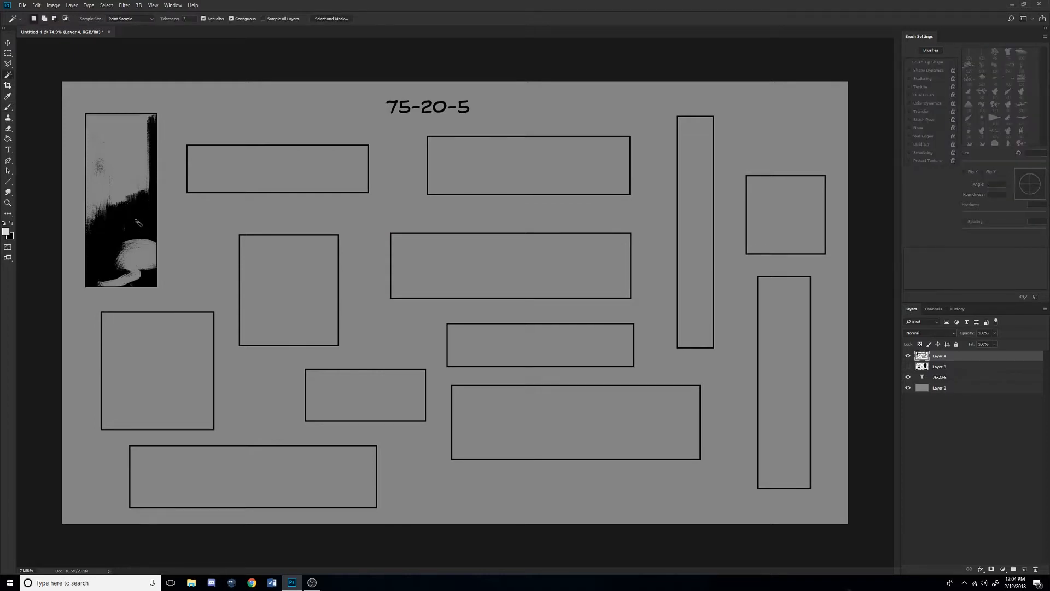
{"action": "key", "text": "b"}
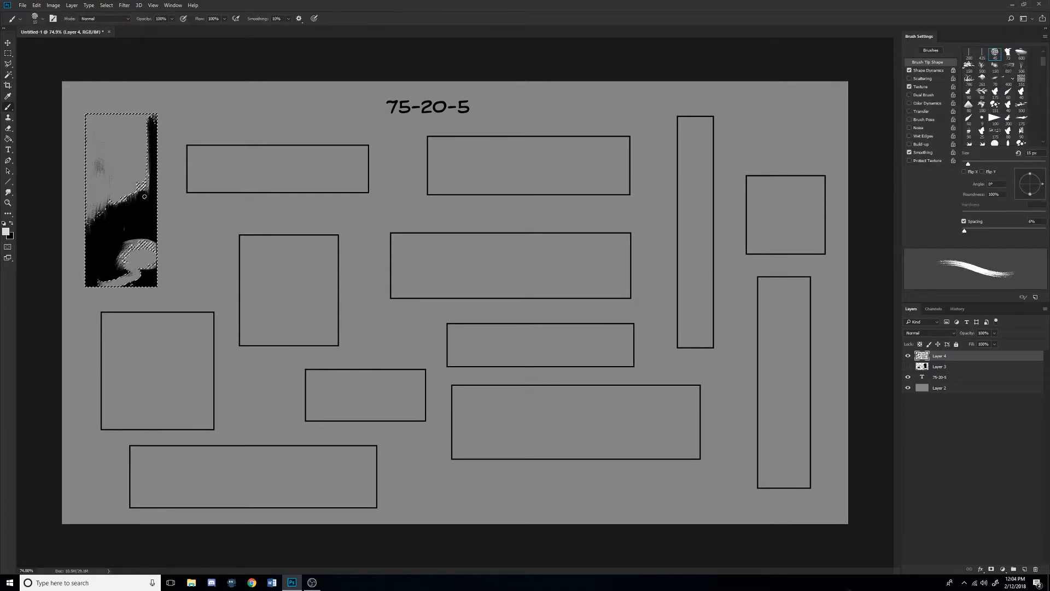
{"action": "key", "text": "bracketright"}
{"action": "mouse_move", "coordinate": [150, 195]}
{"action": "left_mouse_down"}
{"action": "mouse_move", "coordinate": [108, 211]}
{"action": "mouse_move", "coordinate": [136, 190]}
{"action": "mouse_move", "coordinate": [93, 219]}
{"action": "mouse_move", "coordinate": [147, 190]}
{"action": "mouse_move", "coordinate": [90, 225]}
{"action": "left_mouse_up"}
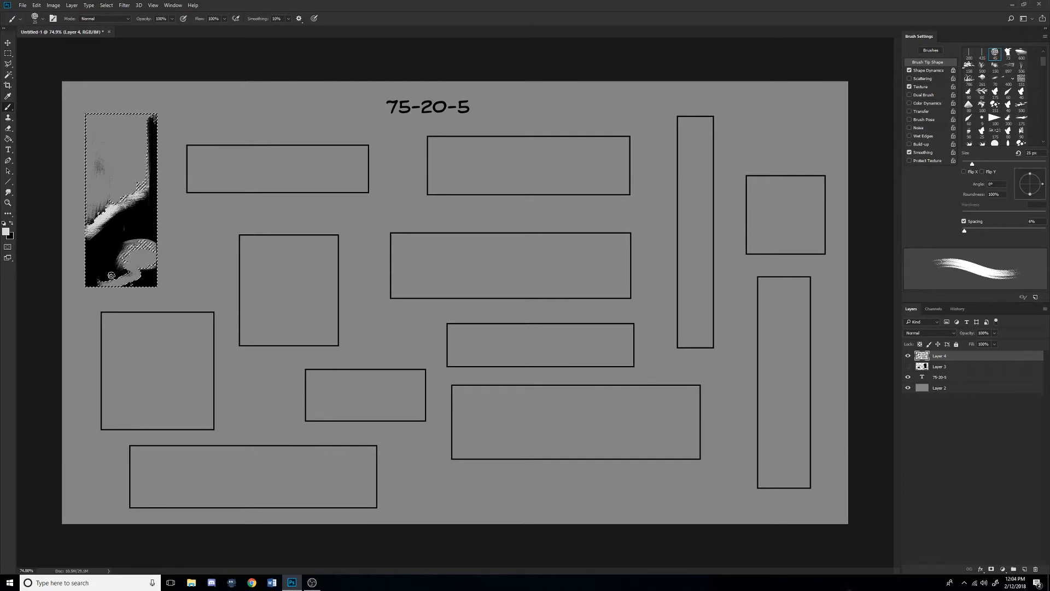
{"action": "left_click_drag", "start_coordinate": [127, 273], "coordinate": [89, 286]}
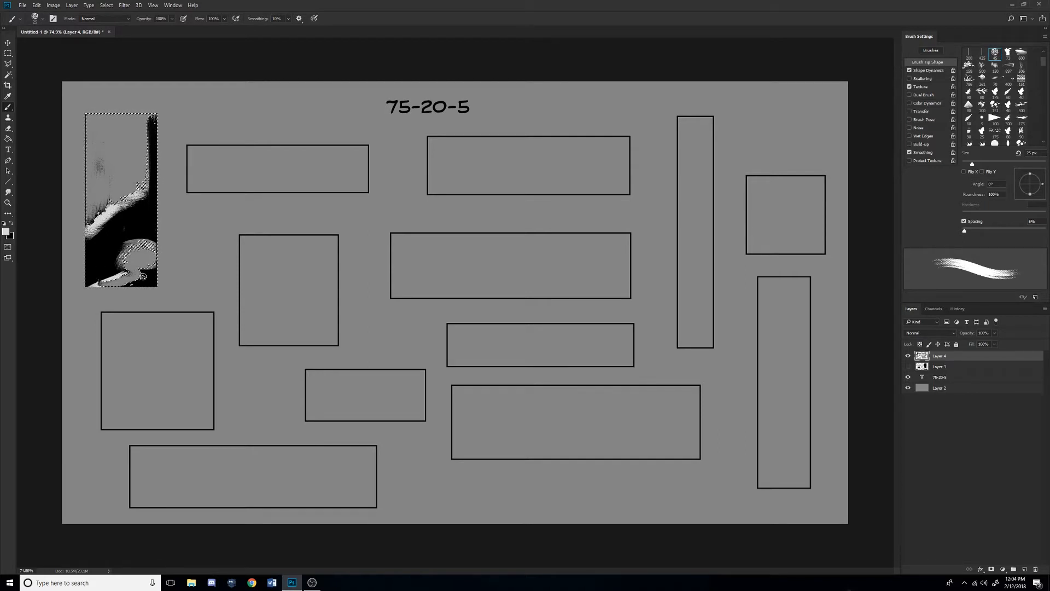
{"action": "key", "text": "ctrl+alt+z"}
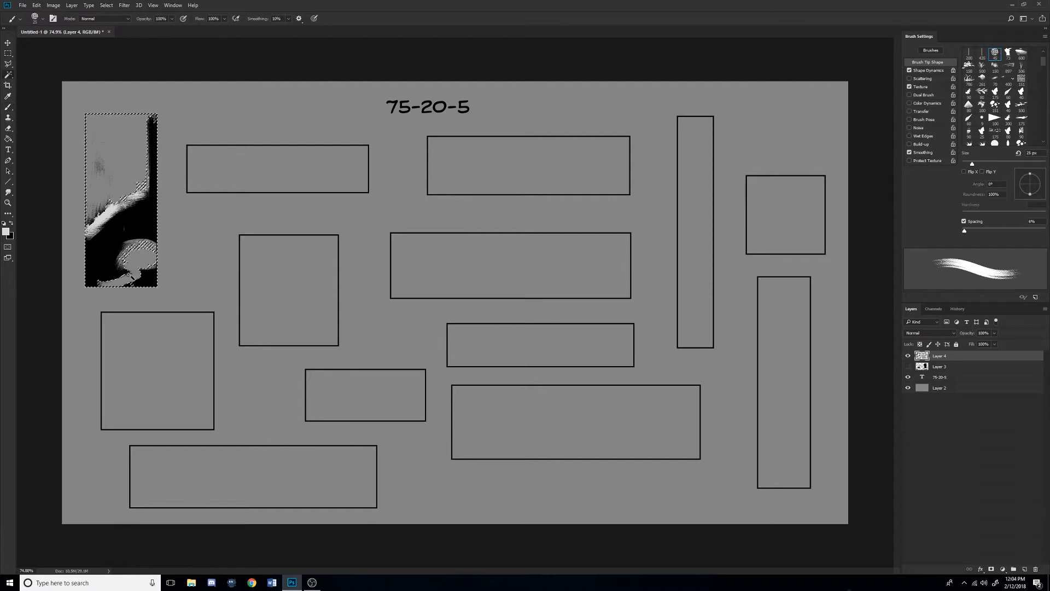
Try highlighting the winding path in light grey within its own Magic Wand selection.
{"action": "key", "text": "w"}
{"action": "left_click", "coordinate": [131, 278]}
{"action": "key", "text": "b"}
{"action": "left_click_drag", "start_coordinate": [134, 273], "coordinate": [108, 284]}
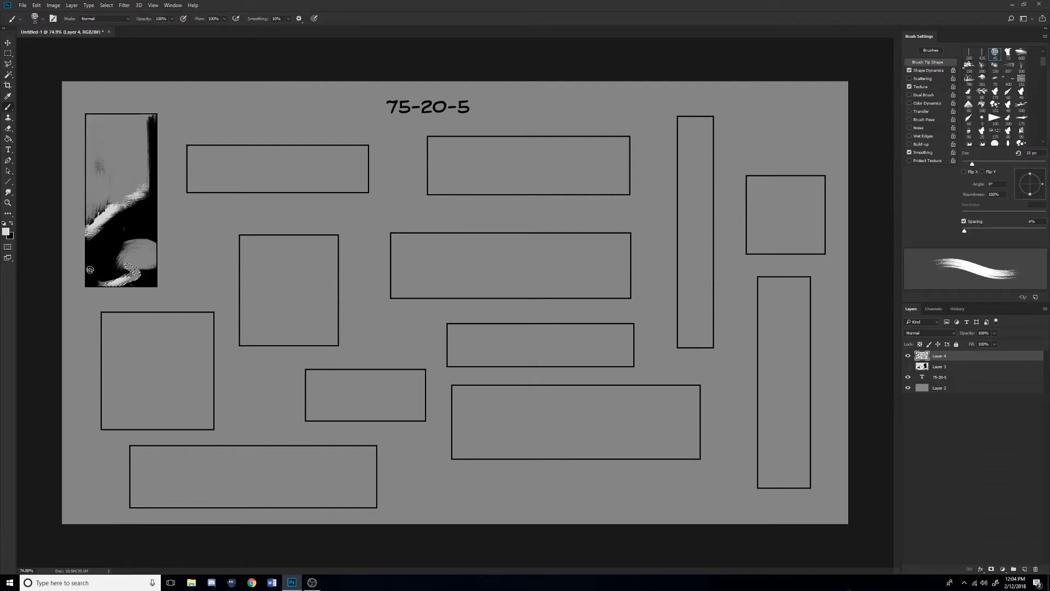
{"action": "key", "text": "m"}
{"action": "right_click", "coordinate": [126, 227]}
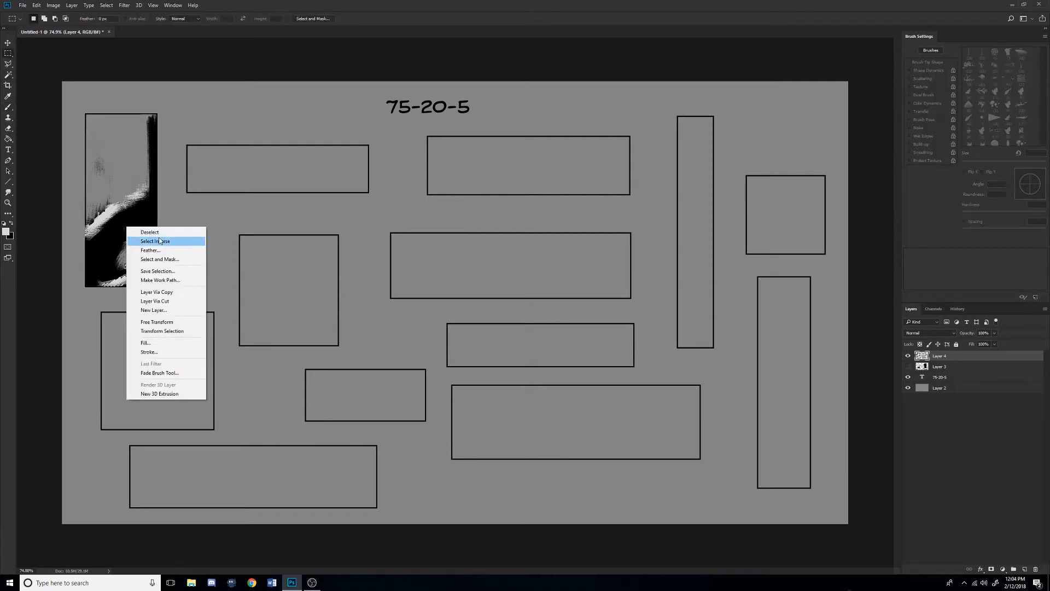
{"action": "left_click", "coordinate": [151, 233]}
{"action": "scroll", "coordinate": [294, 285], "scroll_direction": "down", "scroll_amount": 14}
{"action": "scroll", "coordinate": [294, 285], "scroll_direction": "up", "scroll_amount": 15}
{"action": "scroll", "coordinate": [171, 236], "scroll_direction": "down", "scroll_amount": 6}
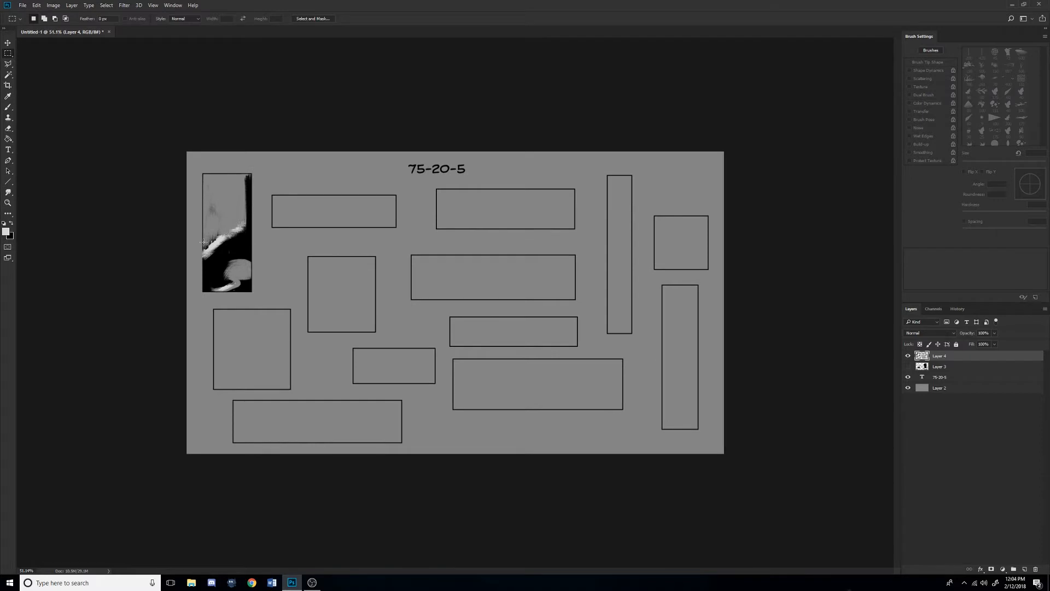
{"action": "key", "text": "ctrl+z"}
{"action": "key", "text": "ctrl+alt+z"}
{"action": "key", "text": "ctrl+alt+z"}
Clear the selection around the black mass and check the tall rectangle's sketch at different sizes.
{"action": "scroll", "coordinate": [212, 209], "scroll_direction": "up", "scroll_amount": 5}
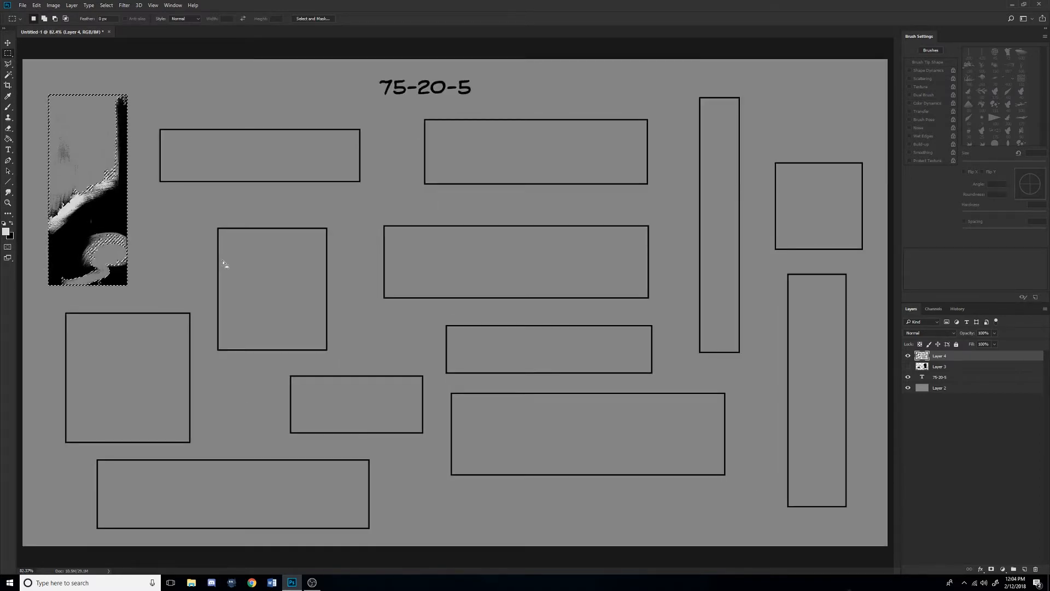
{"action": "right_click", "coordinate": [109, 206]}
{"action": "left_click", "coordinate": [116, 210]}
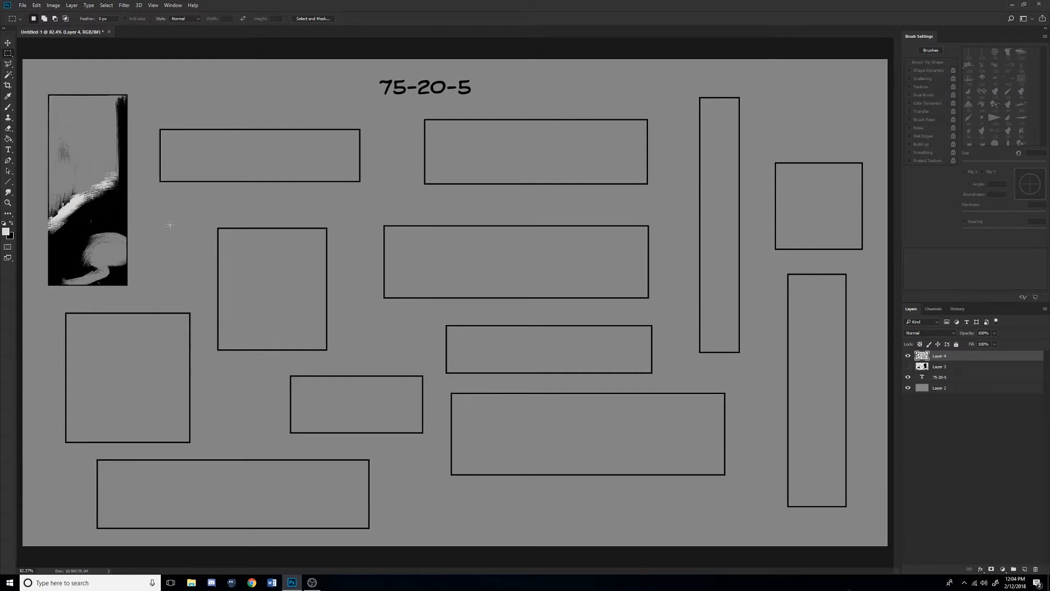
{"action": "scroll", "coordinate": [159, 250], "scroll_direction": "down", "scroll_amount": 5}
{"action": "scroll", "coordinate": [207, 256], "scroll_direction": "up", "scroll_amount": 4}
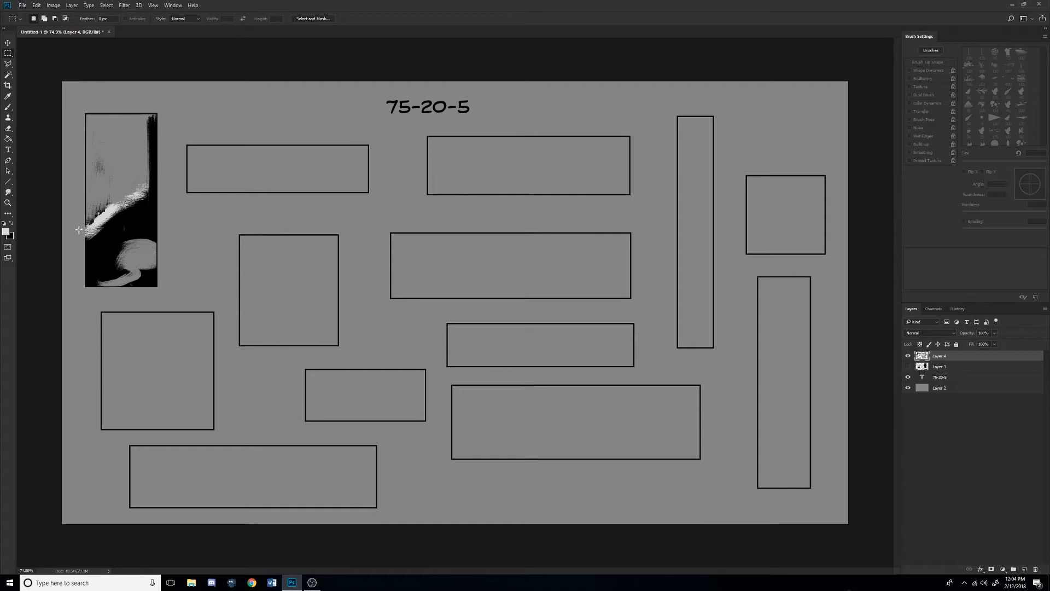
{"action": "scroll", "coordinate": [140, 235], "scroll_direction": "down", "scroll_amount": 1}
{"action": "scroll", "coordinate": [140, 234], "scroll_direction": "up", "scroll_amount": 2}
Switch to the Brush with black as the foreground colour and check the tall sketch at a smaller size.
{"action": "key", "text": "b"}
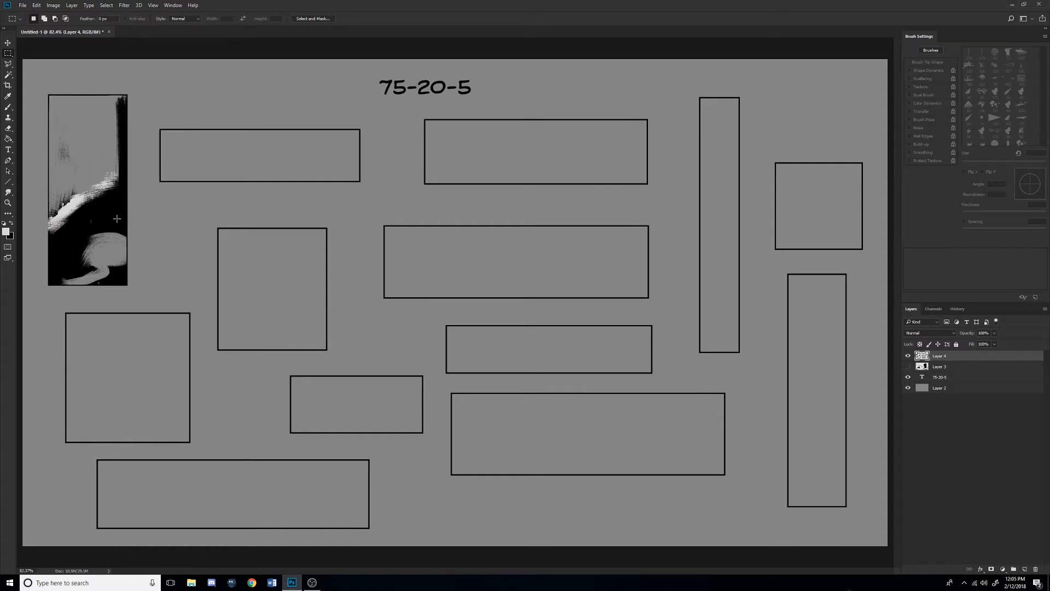
{"action": "key", "text": "x"}
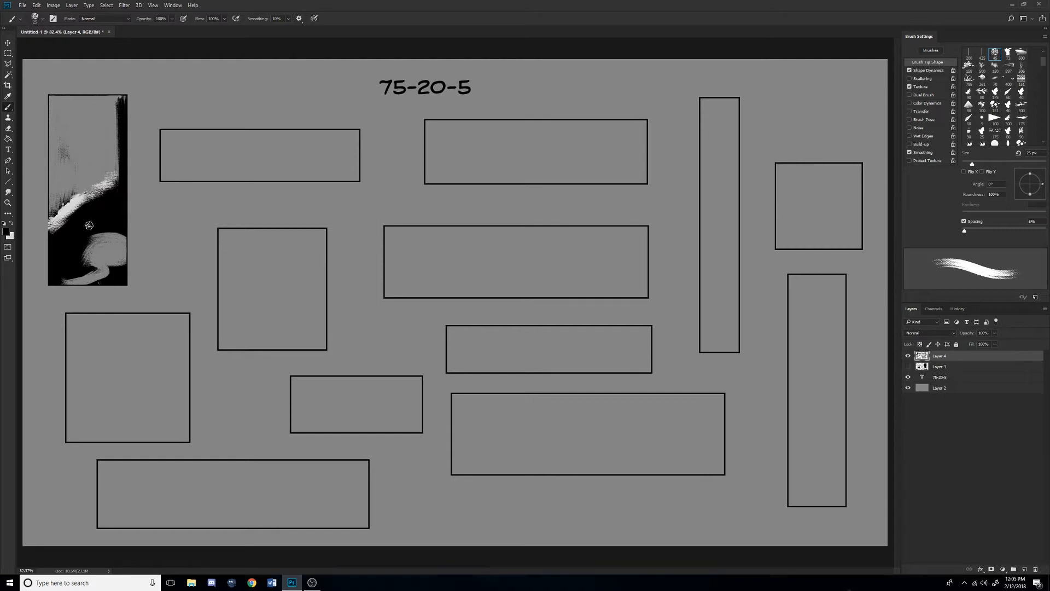
{"action": "scroll", "coordinate": [88, 251], "scroll_direction": "down", "scroll_amount": 3}
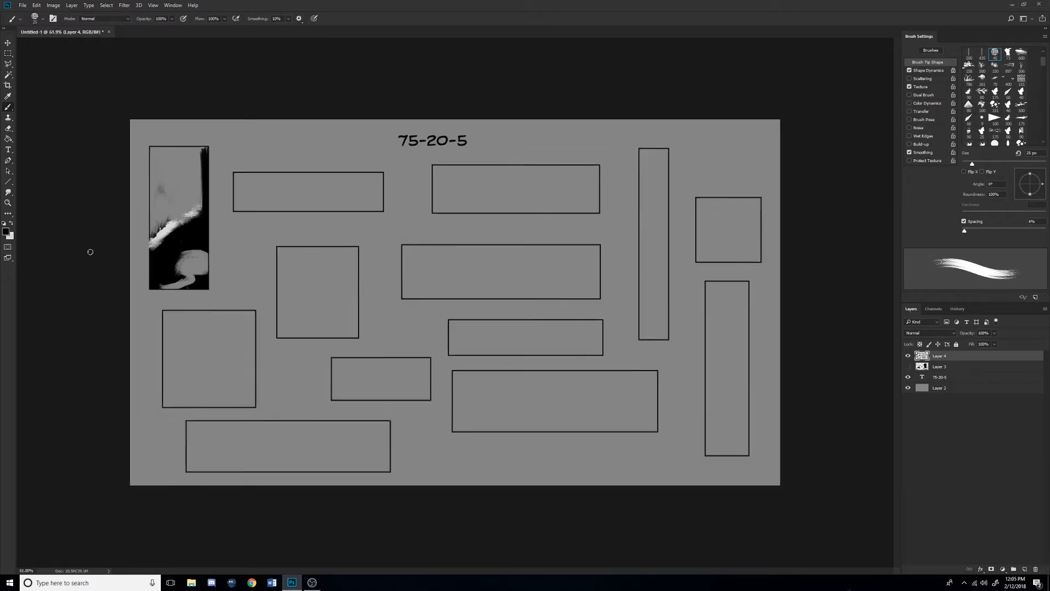
{"action": "scroll", "coordinate": [100, 252], "scroll_direction": "up", "scroll_amount": 2}
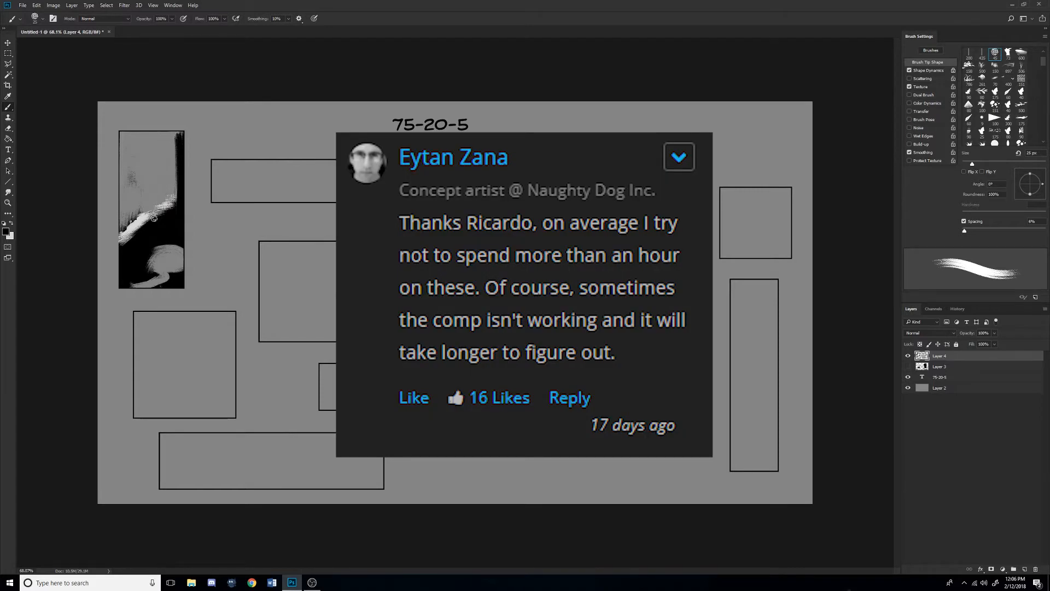
{"action": "mouse_move", "coordinate": [164, 212]}
{"action": "left_mouse_down"}
{"action": "mouse_move", "coordinate": [216, 172]}
{"action": "mouse_move", "coordinate": [151, 208]}
{"action": "left_mouse_up"}
{"action": "key", "text": "ctrl+z"}
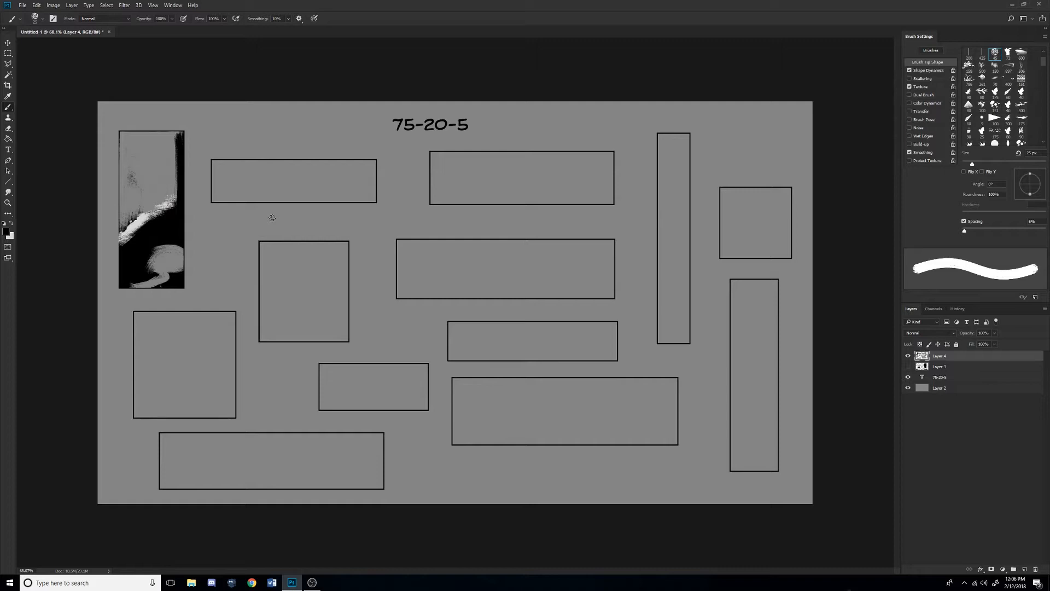
{"action": "mouse_move", "coordinate": [135, 181]}
{"action": "left_mouse_down"}
{"action": "mouse_move", "coordinate": [168, 215]}
{"action": "mouse_move", "coordinate": [153, 184]}
{"action": "mouse_move", "coordinate": [148, 224]}
{"action": "mouse_move", "coordinate": [161, 165]}
{"action": "left_mouse_up"}
{"action": "key", "text": "ctrl+alt+z"}
{"action": "key", "text": "ctrl+alt+z"}
{"action": "mouse_move", "coordinate": [145, 170]}
{"action": "left_mouse_down"}
{"action": "mouse_move", "coordinate": [338, 382]}
{"action": "mouse_move", "coordinate": [712, 406]}
{"action": "mouse_move", "coordinate": [774, 146]}
{"action": "mouse_move", "coordinate": [552, 178]}
{"action": "mouse_move", "coordinate": [702, 273]}
{"action": "mouse_move", "coordinate": [626, 151]}
{"action": "left_mouse_up"}
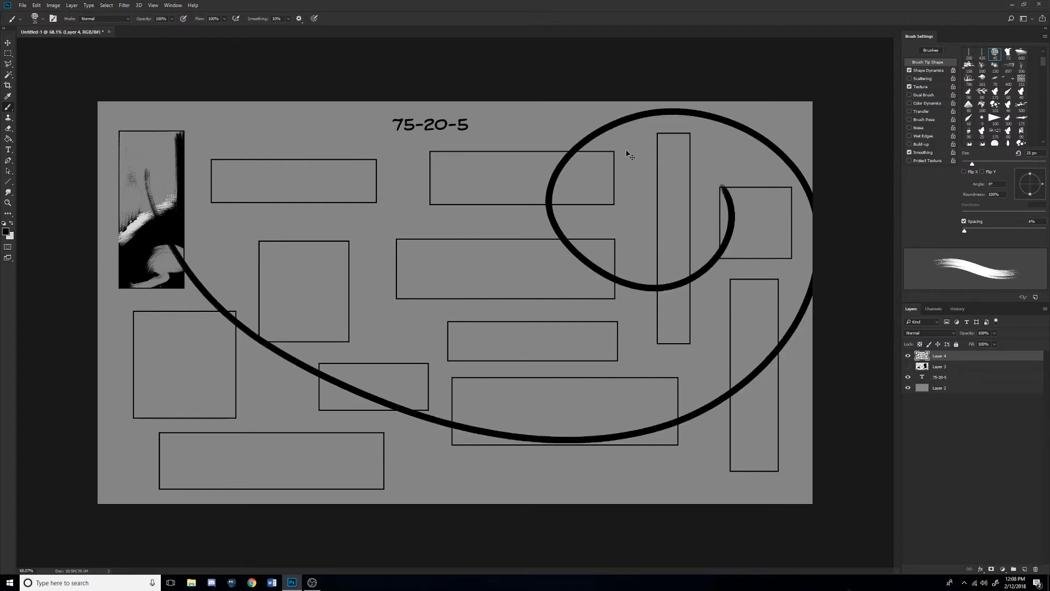
{"action": "key", "text": "ctrl+z"}
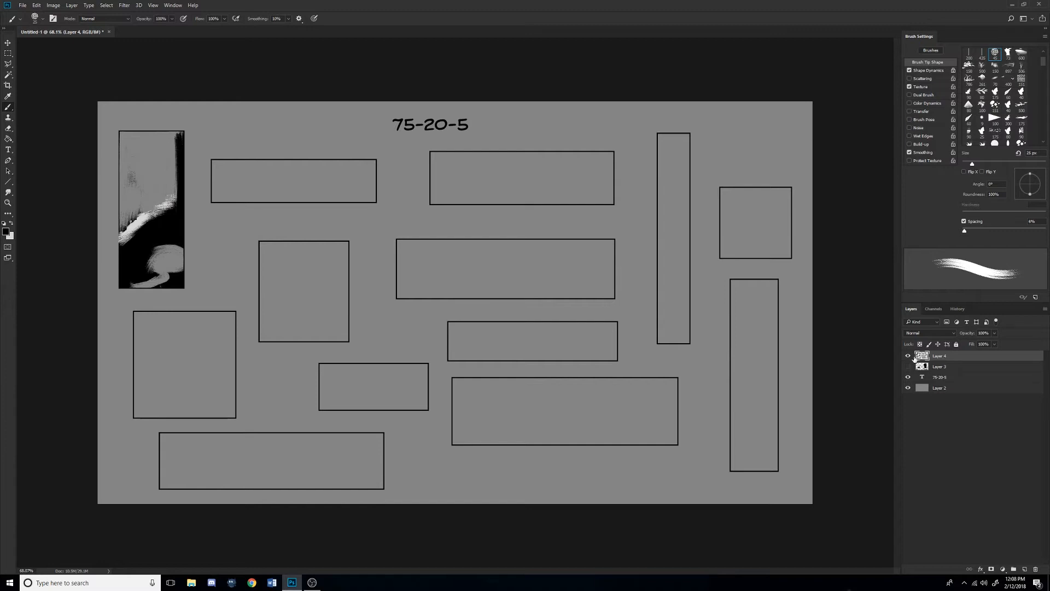
Hide the outlined rectangles' layer and extend the 75-20-5 title with ": WEIGHTING YOUR STUFF (SCALE)".
{"action": "left_click_drag", "start_coordinate": [908, 356], "coordinate": [909, 367]}
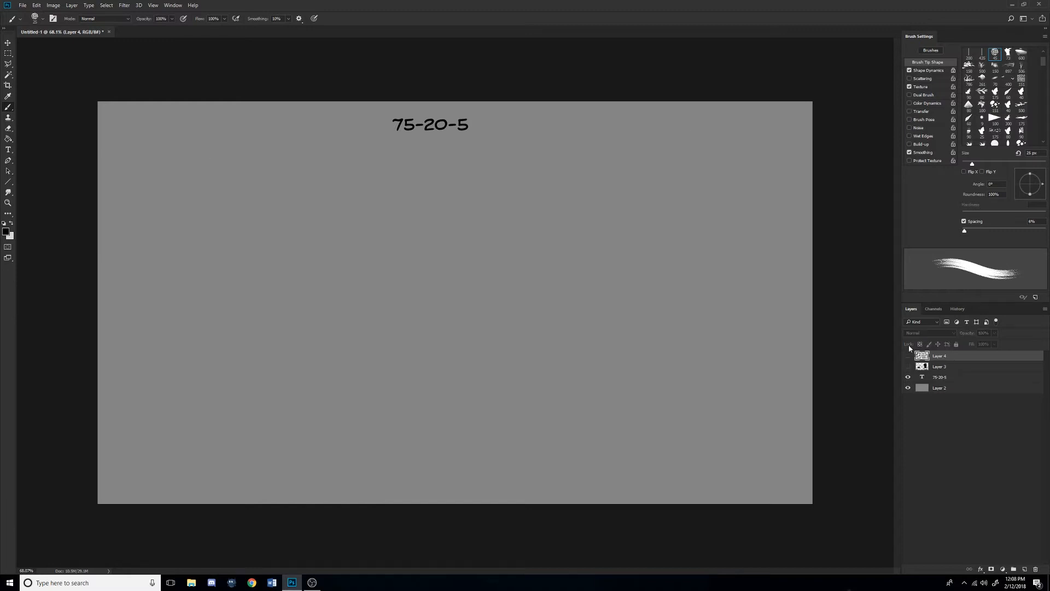
{"action": "key", "text": "t"}
{"action": "left_click", "coordinate": [462, 125]}
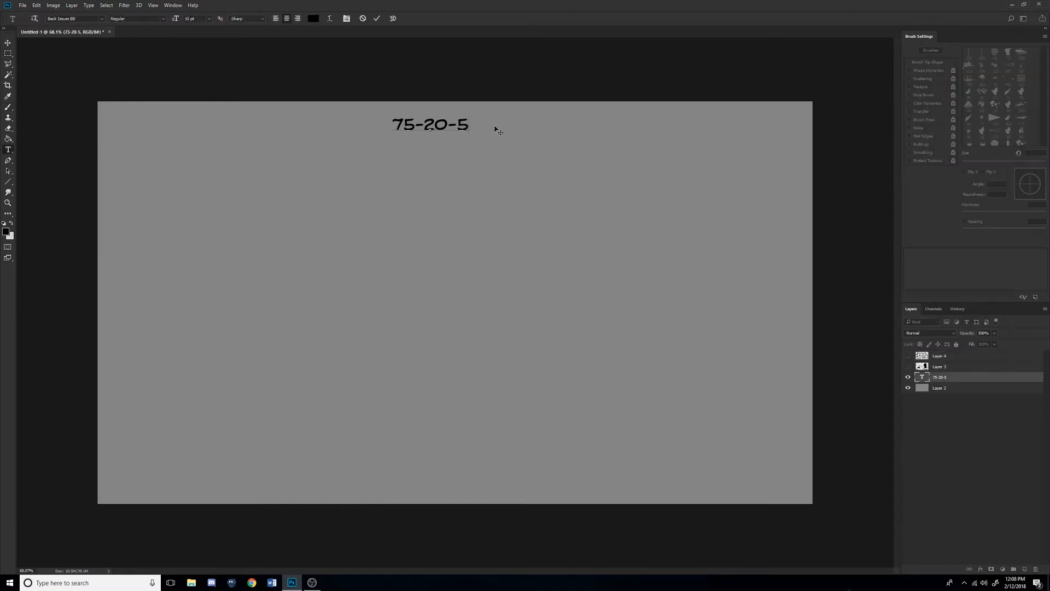
{"action": "type", "text": ": "}
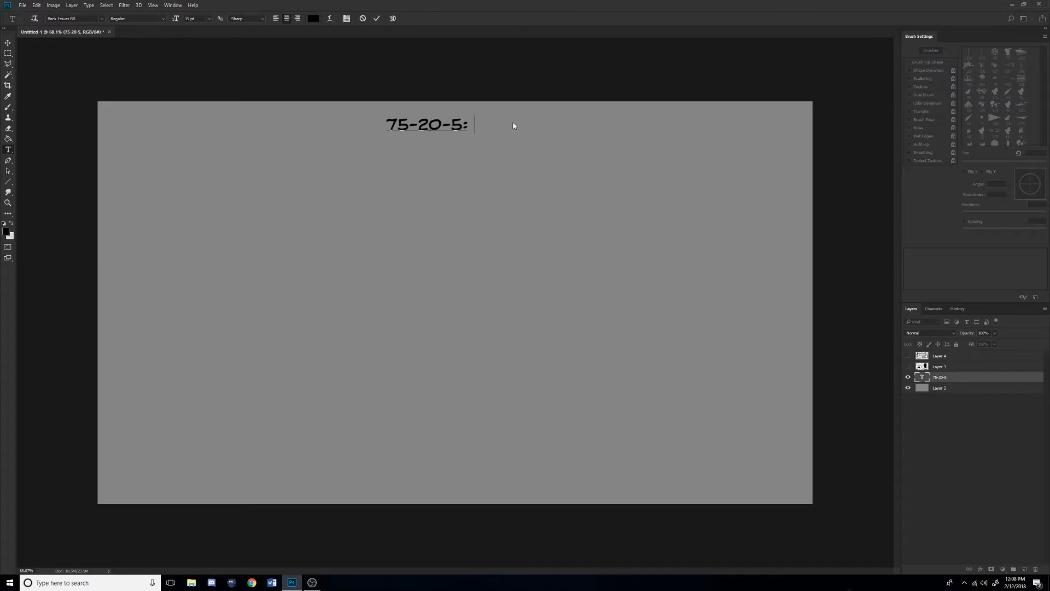
{"action": "type", "text": "WEIGHTING "}
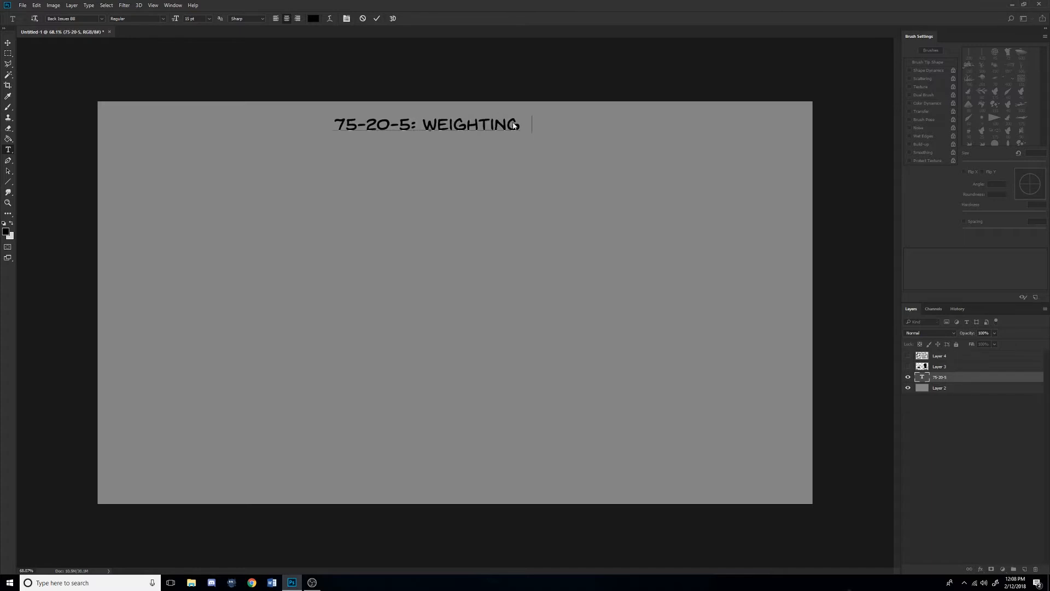
{"action": "type", "text": "YOUR STUFF"}
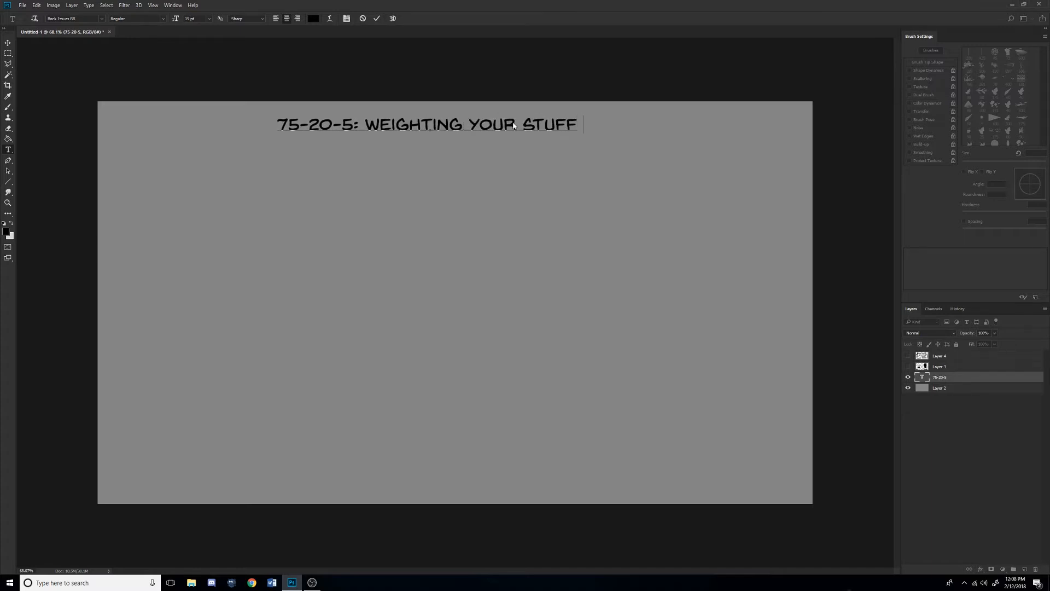
{"action": "type", "text": " (SCALE) "}
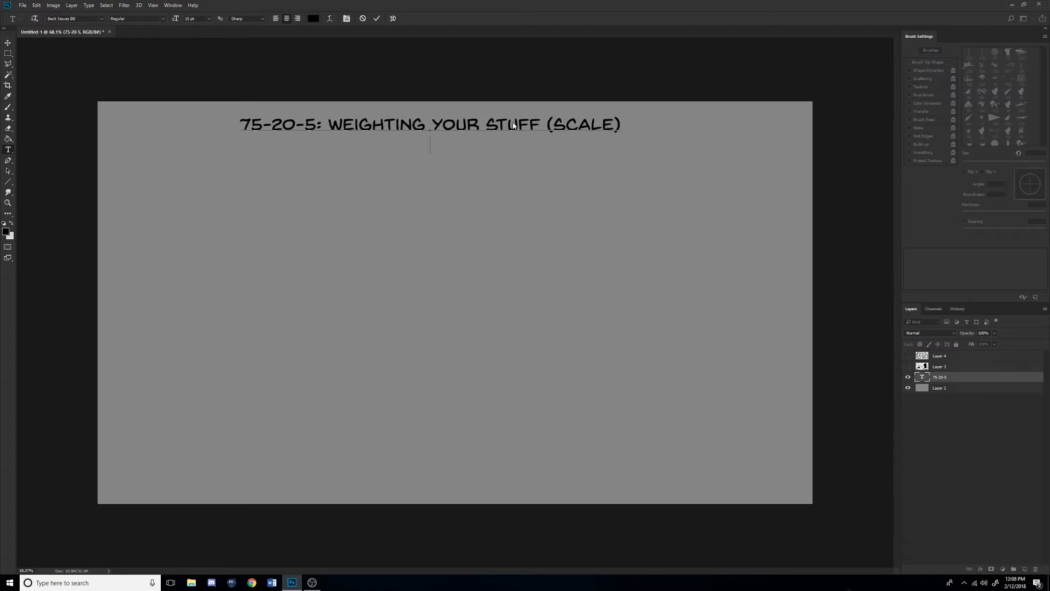
Add the lines "Z SPACE (PERSPECTIVE)" and "RULE OF THIRDS" below the title text.
{"action": "type", "text": "Z SPACE"}
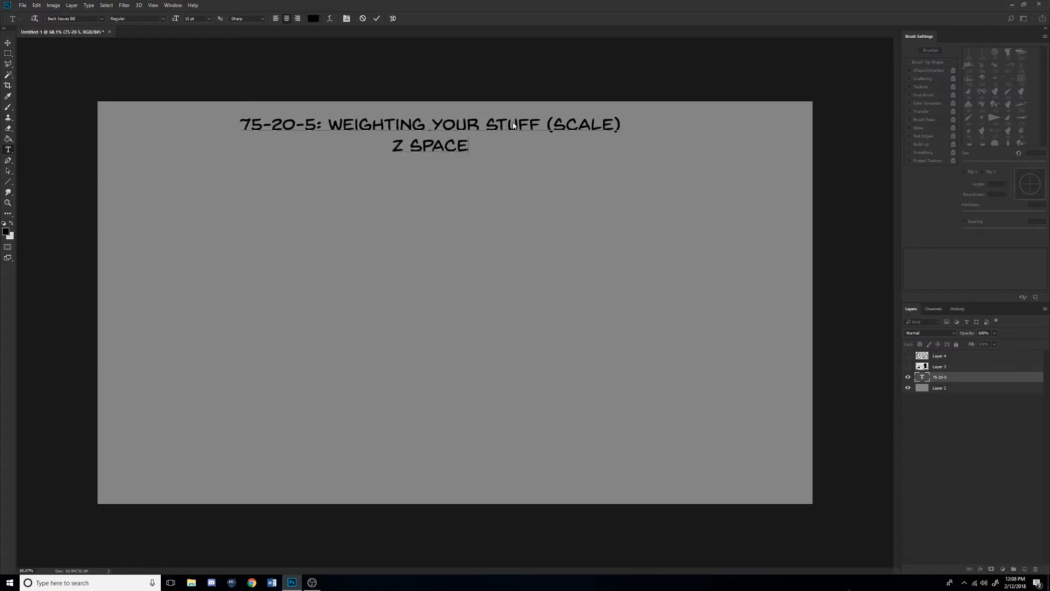
{"action": "type", "text": " (PERSPECTIVE) "}
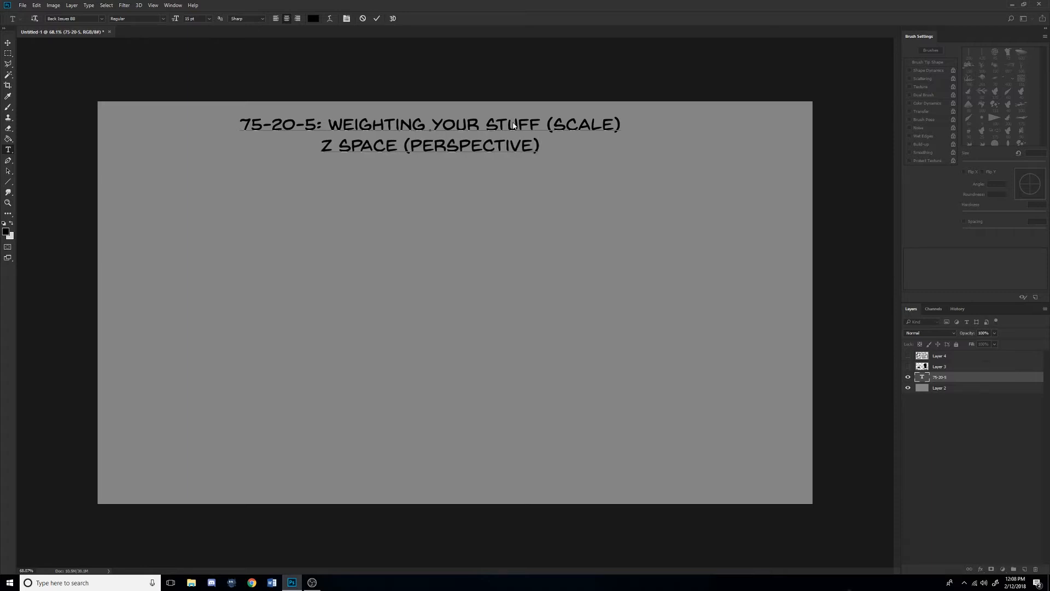
{"action": "type", "text": "RULE OF THIRDS"}
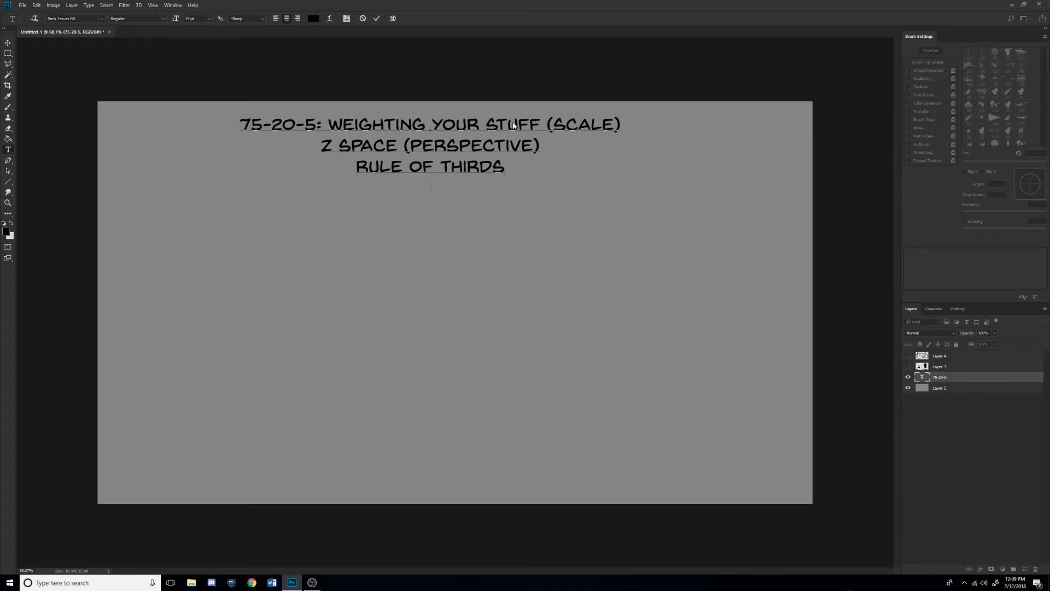
Leave a blank line, add the heading "THUMBNAIL DETAILS" and commit the text.
{"action": "type", "text": "THUMBNAILING"}
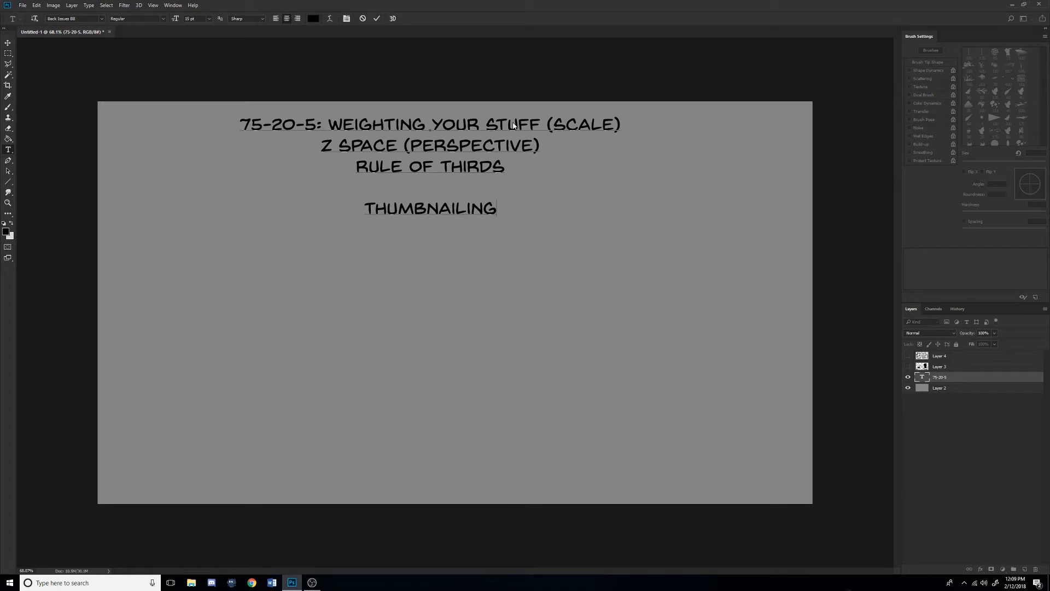
{"action": "key", "text": "BackSpace"}
{"action": "key", "text": "BackSpace"}
{"action": "key", "text": "BackSpace"}
{"action": "type", "text": "DETAILS"}
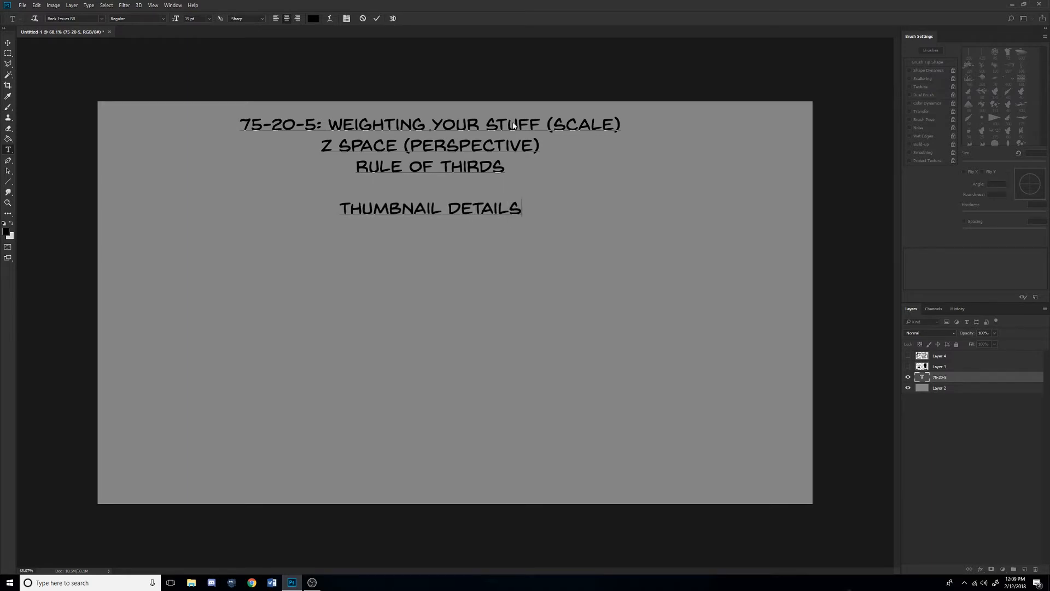
{"action": "key", "text": "ctrl+Return"}
Move the whole text block into the upper-right area of the canvas.
{"action": "key", "text": "v"}
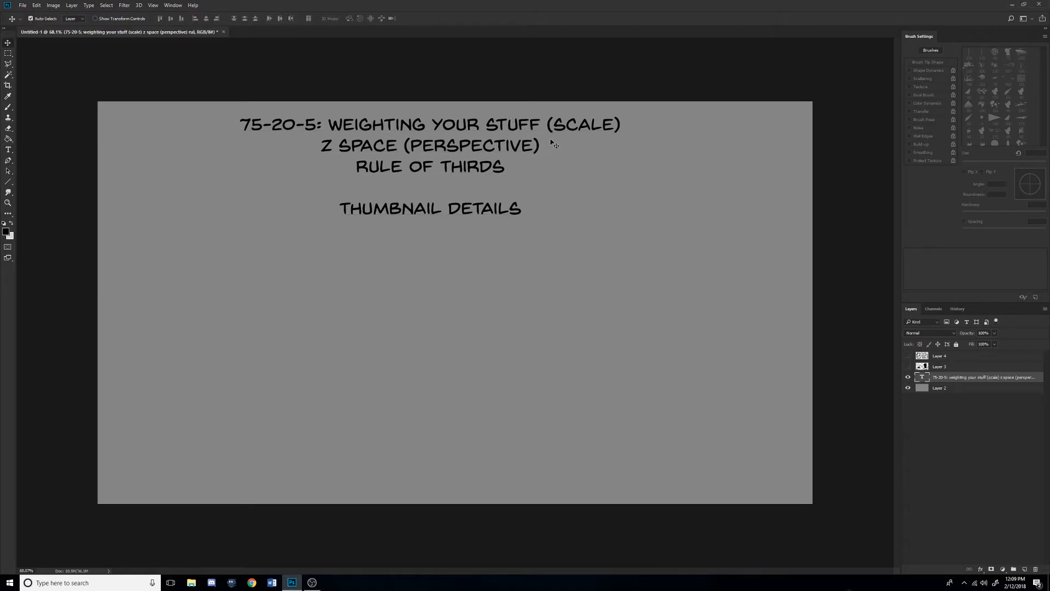
{"action": "left_click_drag", "start_coordinate": [542, 149], "coordinate": [570, 162]}
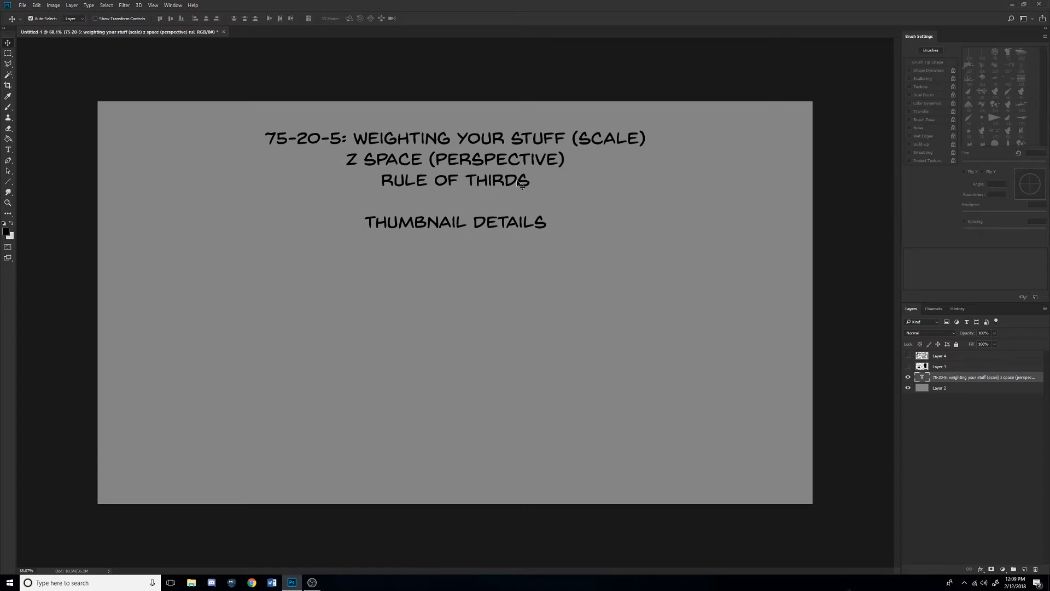
{"action": "left_click_drag", "start_coordinate": [522, 185], "coordinate": [523, 183]}
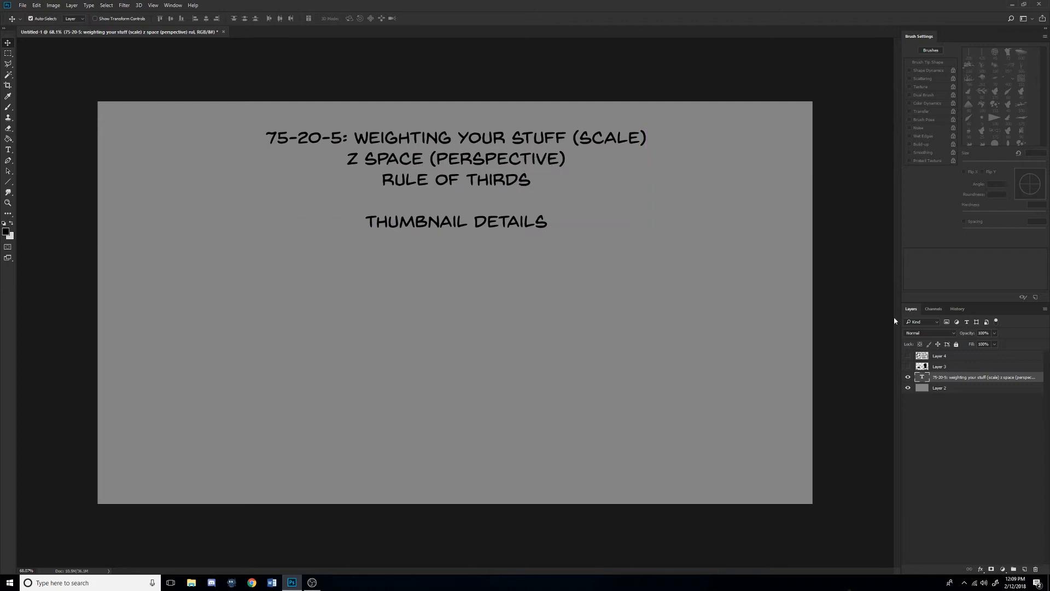
{"action": "left_click_drag", "start_coordinate": [523, 180], "coordinate": [677, 170]}
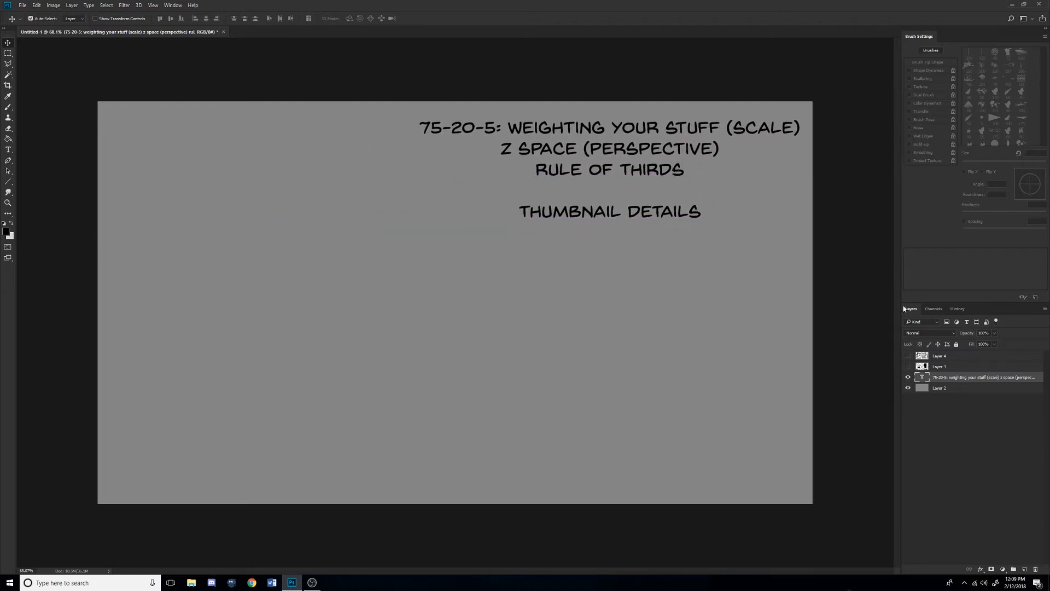
Add the line "-ERASE OUT OF YOUR BLACKS/PLAY WITH NEGATIVE SPACE" under THUMBNAIL DETAILS.
{"action": "key", "text": "t"}
{"action": "left_click", "coordinate": [699, 212]}
{"action": "type", "text": "(ERAS"}
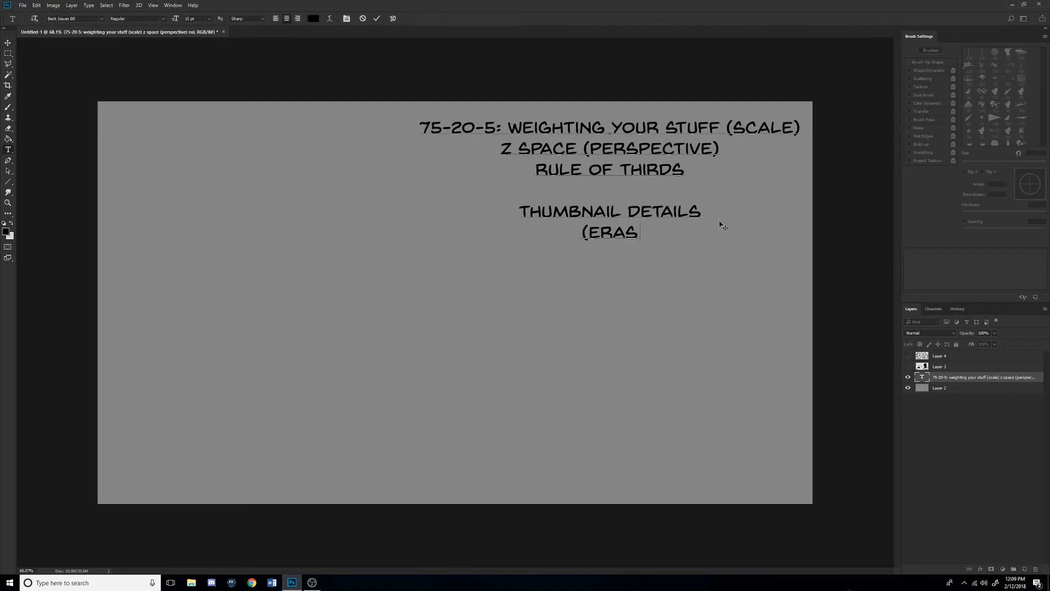
{"action": "key", "text": "BackSpace"}
{"action": "key", "text": "BackSpace"}
{"action": "key", "text": "BackSpace"}
{"action": "key", "text": "BackSpace"}
{"action": "key", "text": "BackSpace"}
{"action": "type", "text": "-ERASE OUT"}
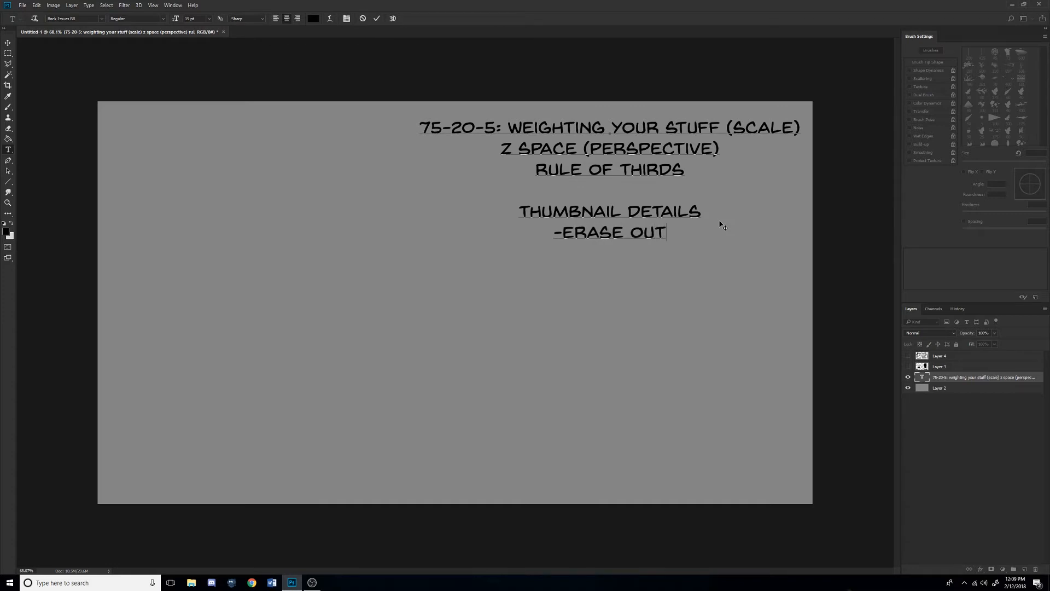
{"action": "type", "text": " OF YOUR BLACKS"}
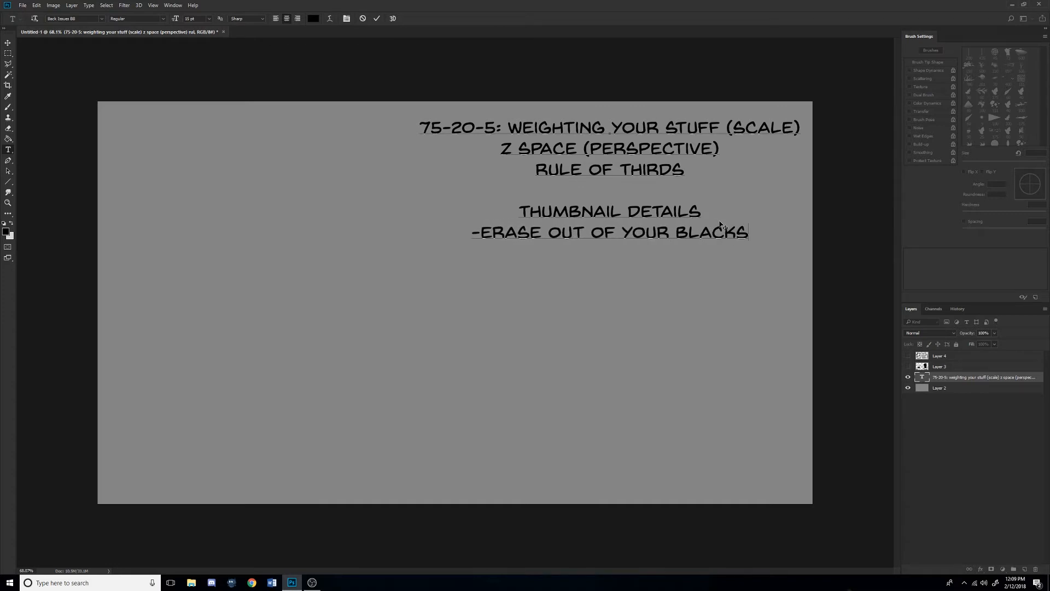
{"action": "type", "text": "/PLAY WITH NE"}
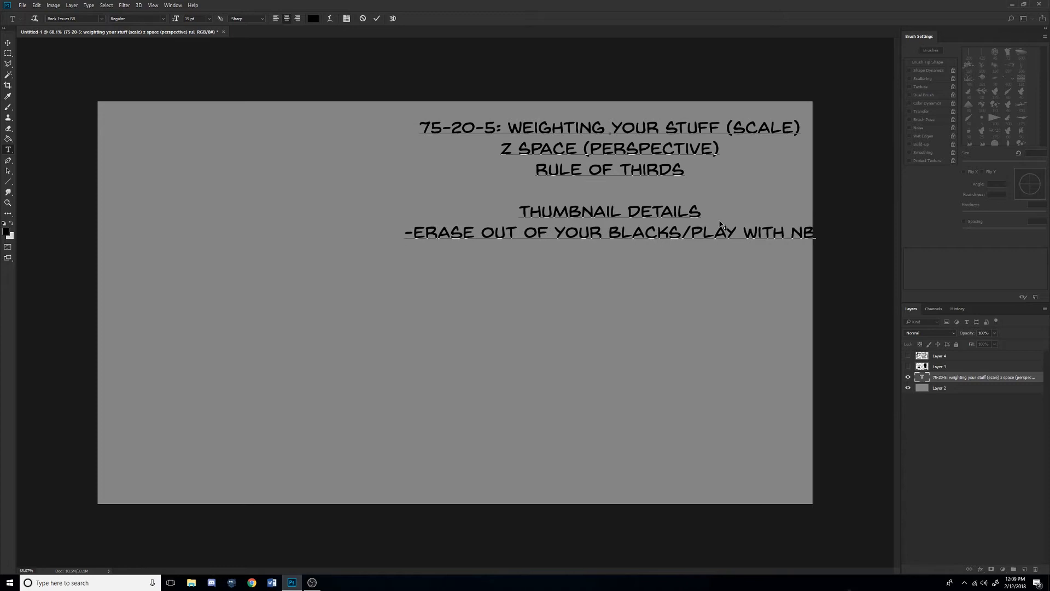
{"action": "type", "text": "GATive space"}
Break the long note after PLAY, append "(TRICK YOUR MIND)" to its end and commit the text.
{"action": "left_click", "coordinate": [681, 232]}
{"action": "key", "text": "Return"}
{"action": "type", "text": "(TRICK YOUBR"}
{"action": "key", "text": "BackSpace"}
{"action": "key", "text": "BackSpace"}
{"action": "type", "text": "R MIND)"}
{"action": "key", "text": "ctrl+Return"}
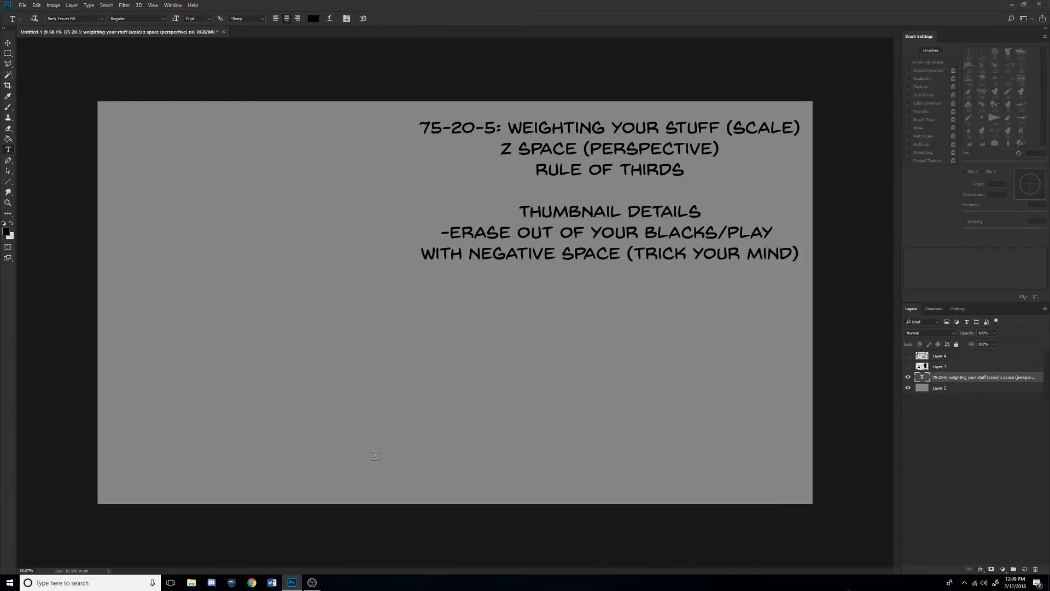
Create a new layer and block in a rough black shape in the canvas's lower middle with an enlarged textured brush.
{"action": "key", "text": "b"}
{"action": "key", "text": "ctrl+shift+n"}
{"action": "key", "text": "Return"}
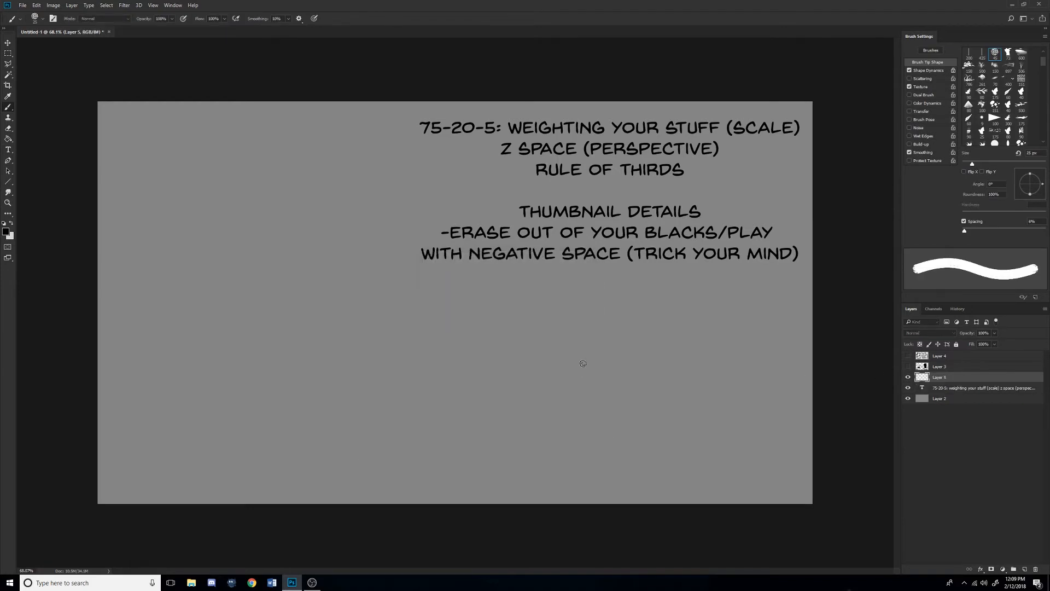
{"action": "key", "text": "bracketright"}
{"action": "key", "text": "bracketright"}
{"action": "key", "text": "bracketright"}
{"action": "key", "text": "bracketright"}
{"action": "left_click_drag", "start_coordinate": [264, 432], "coordinate": [315, 358]}
{"action": "mouse_move", "coordinate": [261, 413]}
{"action": "left_mouse_down"}
{"action": "mouse_move", "coordinate": [303, 356]}
{"action": "mouse_move", "coordinate": [383, 344]}
{"action": "left_mouse_up"}
{"action": "left_click_drag", "start_coordinate": [302, 414], "coordinate": [463, 362]}
{"action": "left_click_drag", "start_coordinate": [281, 433], "coordinate": [522, 369]}
{"action": "left_click_drag", "start_coordinate": [286, 441], "coordinate": [564, 394]}
{"action": "left_click_drag", "start_coordinate": [325, 458], "coordinate": [613, 457]}
{"action": "left_click_drag", "start_coordinate": [227, 471], "coordinate": [574, 506]}
Enlarge the brush to 100 px and thicken the black shape with broad strokes.
{"action": "key", "text": "bracketright"}
{"action": "key", "text": "bracketright"}
{"action": "key", "text": "bracketright"}
{"action": "key", "text": "bracketright"}
{"action": "key", "text": "bracketright"}
{"action": "left_click_drag", "start_coordinate": [300, 405], "coordinate": [457, 356]}
{"action": "mouse_move", "coordinate": [364, 394]}
{"action": "left_mouse_down"}
{"action": "mouse_move", "coordinate": [478, 436]}
{"action": "mouse_move", "coordinate": [476, 466]}
{"action": "mouse_move", "coordinate": [304, 501]}
{"action": "mouse_move", "coordinate": [403, 525]}
{"action": "mouse_move", "coordinate": [352, 464]}
{"action": "mouse_move", "coordinate": [315, 460]}
{"action": "mouse_move", "coordinate": [339, 447]}
{"action": "left_mouse_up"}
Erase into both sides of the black shape with a 100 px textured eraser to carve its silhouette.
{"action": "key", "text": "e"}
{"action": "key", "text": "bracketleft"}
{"action": "key", "text": "bracketleft"}
{"action": "key", "text": "bracketright"}
{"action": "mouse_move", "coordinate": [232, 472]}
{"action": "left_mouse_down"}
{"action": "mouse_move", "coordinate": [315, 486]}
{"action": "mouse_move", "coordinate": [220, 479]}
{"action": "mouse_move", "coordinate": [270, 466]}
{"action": "mouse_move", "coordinate": [345, 470]}
{"action": "mouse_move", "coordinate": [247, 478]}
{"action": "mouse_move", "coordinate": [250, 462]}
{"action": "mouse_move", "coordinate": [334, 464]}
{"action": "left_mouse_up"}
{"action": "mouse_move", "coordinate": [502, 426]}
{"action": "left_mouse_down"}
{"action": "mouse_move", "coordinate": [414, 432]}
{"action": "mouse_move", "coordinate": [462, 396]}
{"action": "mouse_move", "coordinate": [416, 391]}
{"action": "mouse_move", "coordinate": [534, 370]}
{"action": "mouse_move", "coordinate": [525, 434]}
{"action": "mouse_move", "coordinate": [596, 464]}
{"action": "mouse_move", "coordinate": [471, 521]}
{"action": "mouse_move", "coordinate": [459, 480]}
{"action": "mouse_move", "coordinate": [503, 471]}
{"action": "mouse_move", "coordinate": [440, 446]}
{"action": "mouse_move", "coordinate": [490, 446]}
{"action": "mouse_move", "coordinate": [433, 476]}
{"action": "mouse_move", "coordinate": [421, 502]}
{"action": "mouse_move", "coordinate": [306, 518]}
{"action": "mouse_move", "coordinate": [298, 465]}
{"action": "mouse_move", "coordinate": [341, 481]}
{"action": "mouse_move", "coordinate": [260, 397]}
{"action": "mouse_move", "coordinate": [494, 342]}
{"action": "mouse_move", "coordinate": [481, 441]}
{"action": "left_mouse_up"}
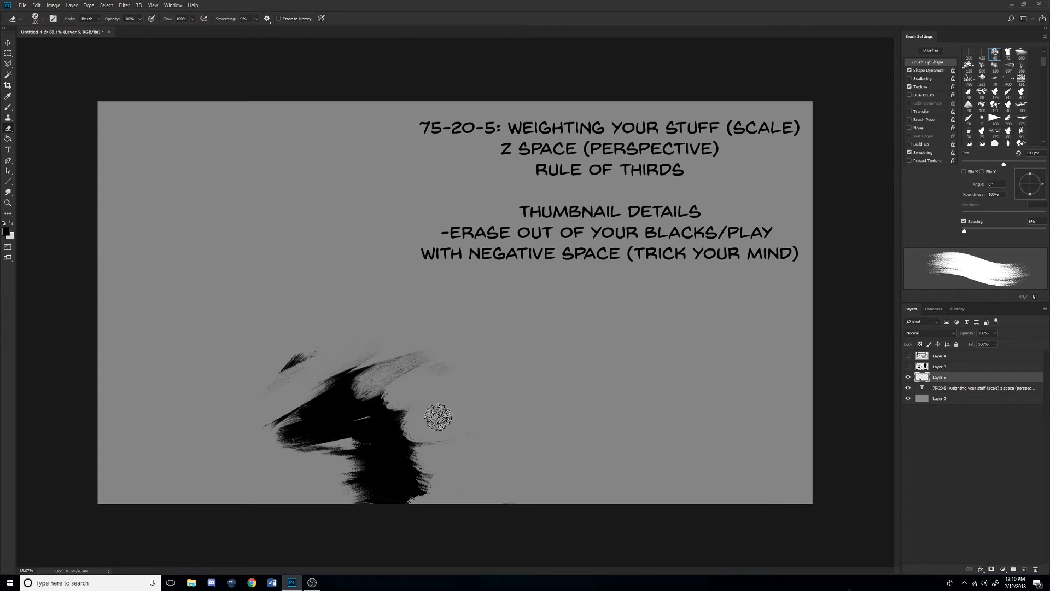
{"action": "left_click_drag", "start_coordinate": [390, 410], "coordinate": [437, 372]}
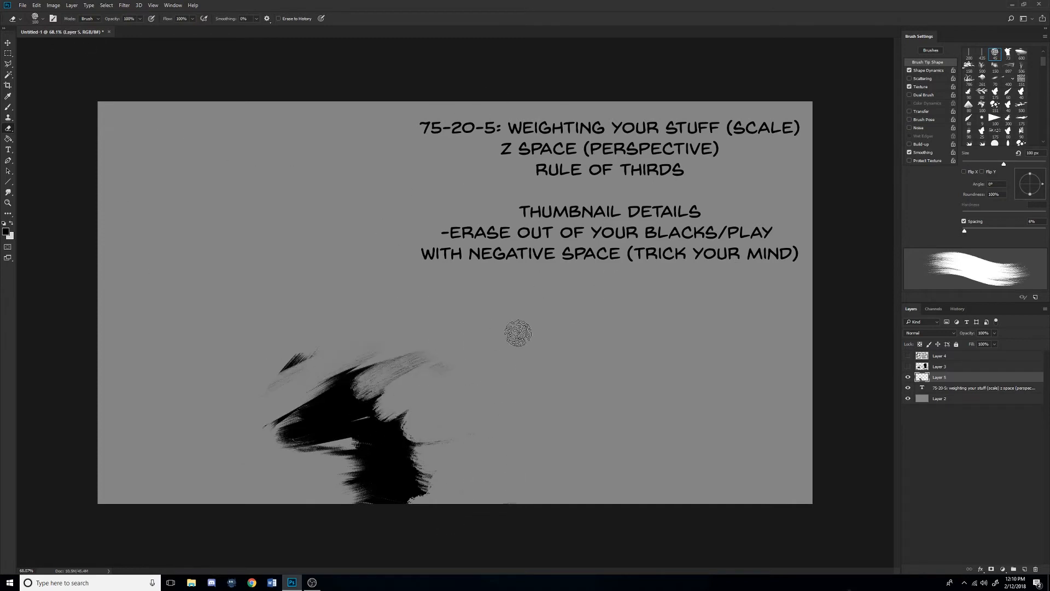
Change both the Eraser and the Brush to the thin hard round tip.
{"action": "left_click", "coordinate": [34, 19]}
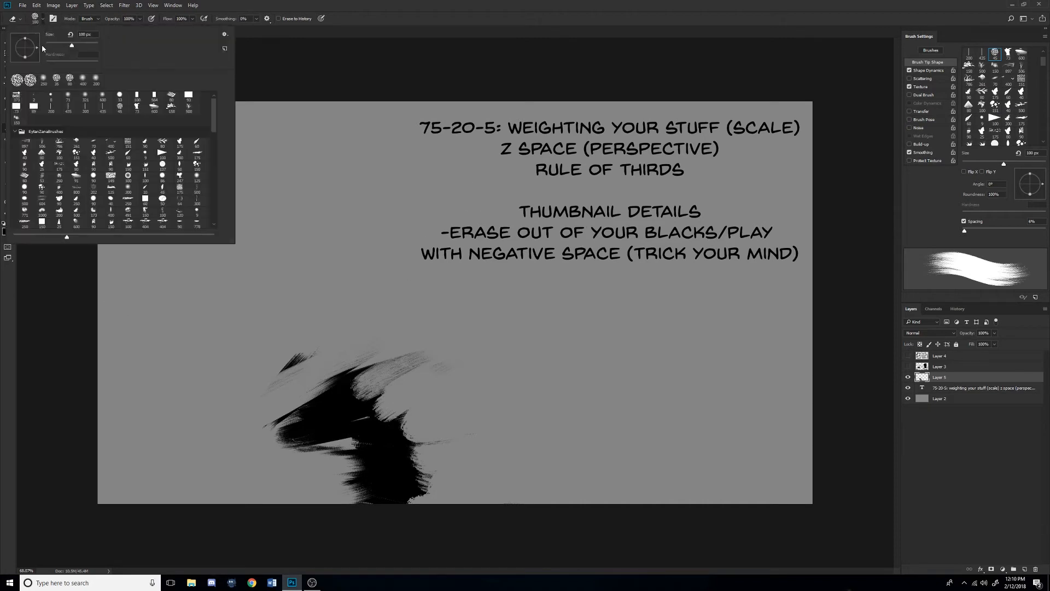
{"action": "left_click", "coordinate": [34, 99]}
{"action": "left_click", "coordinate": [551, 412]}
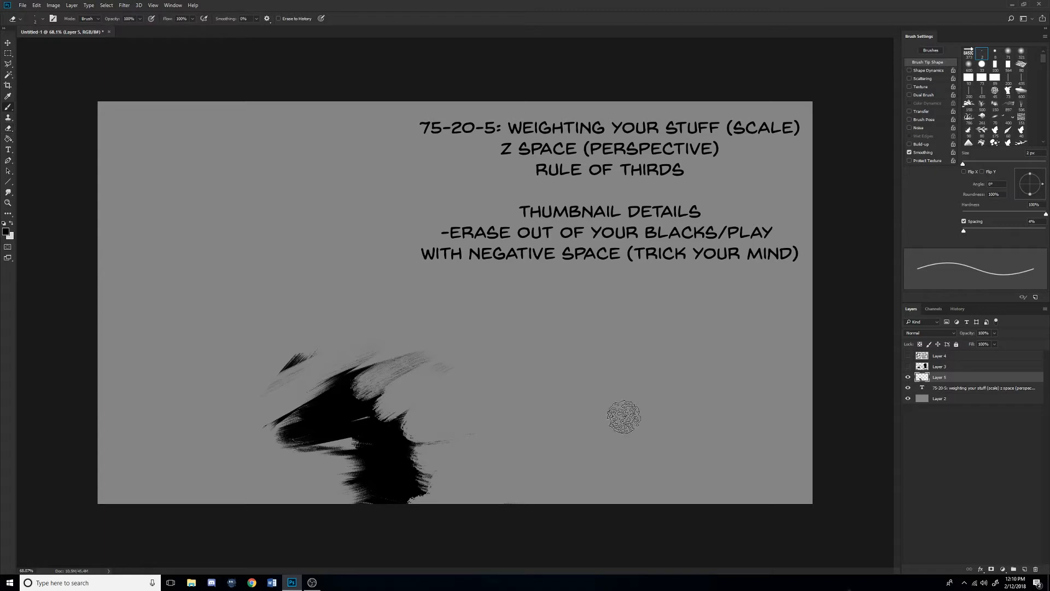
{"action": "key", "text": "b"}
{"action": "left_click", "coordinate": [34, 19]}
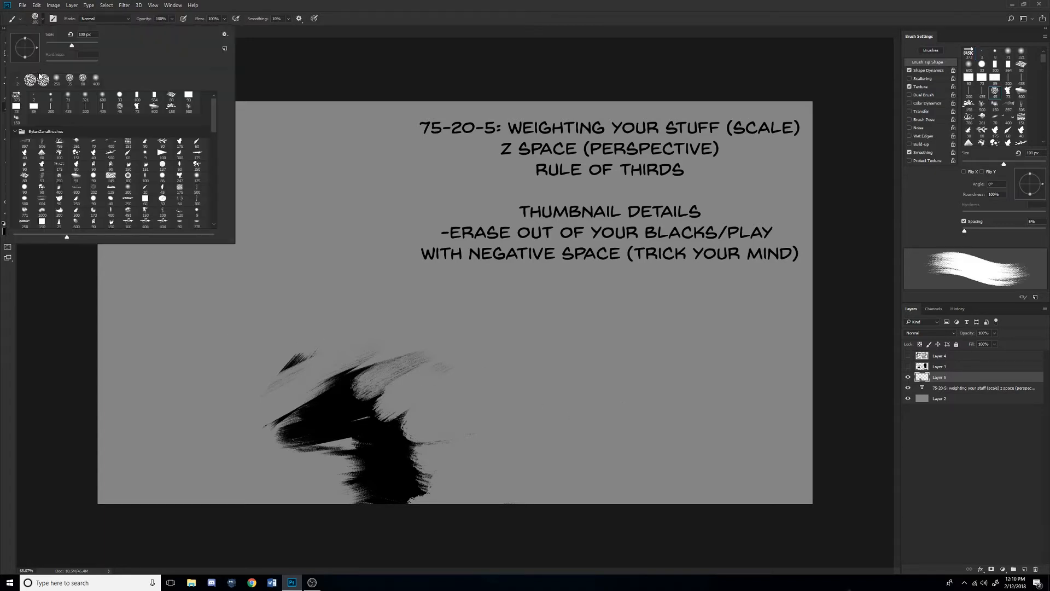
{"action": "left_click", "coordinate": [34, 98]}
{"action": "left_click", "coordinate": [604, 451]}
Sketch a tall wedge and ground lines beneath the text with the thin brush, enclosed by straight crossing frame lines.
{"action": "mouse_move", "coordinate": [608, 454]}
{"action": "left_mouse_down"}
{"action": "mouse_move", "coordinate": [737, 342]}
{"action": "mouse_move", "coordinate": [724, 462]}
{"action": "mouse_move", "coordinate": [526, 447]}
{"action": "left_mouse_up"}
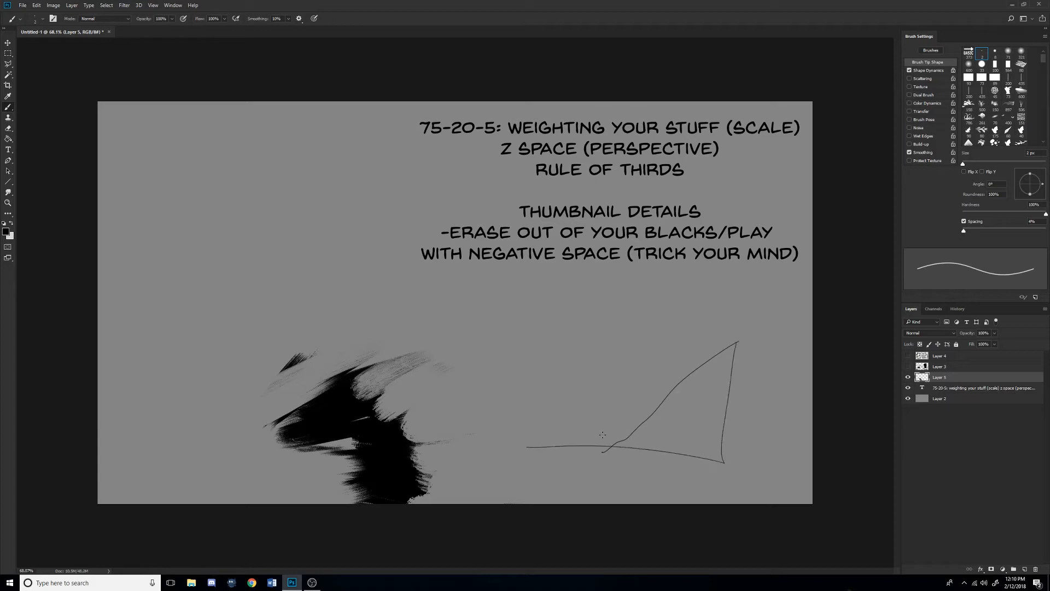
{"action": "mouse_move", "coordinate": [627, 436]}
{"action": "left_mouse_down"}
{"action": "mouse_move", "coordinate": [512, 425]}
{"action": "mouse_move", "coordinate": [570, 444]}
{"action": "left_mouse_up"}
{"action": "left_click_drag", "start_coordinate": [577, 444], "coordinate": [592, 442]}
{"action": "left_click_drag", "start_coordinate": [520, 330], "coordinate": [520, 473]}
{"action": "key", "text": "ctrl+z"}
{"action": "mouse_move", "coordinate": [521, 319]}
{"action": "left_mouse_down"}
{"action": "mouse_move", "coordinate": [521, 482]}
{"action": "mouse_move", "coordinate": [506, 473]}
{"action": "mouse_move", "coordinate": [776, 475]}
{"action": "mouse_move", "coordinate": [745, 281]}
{"action": "left_mouse_up"}
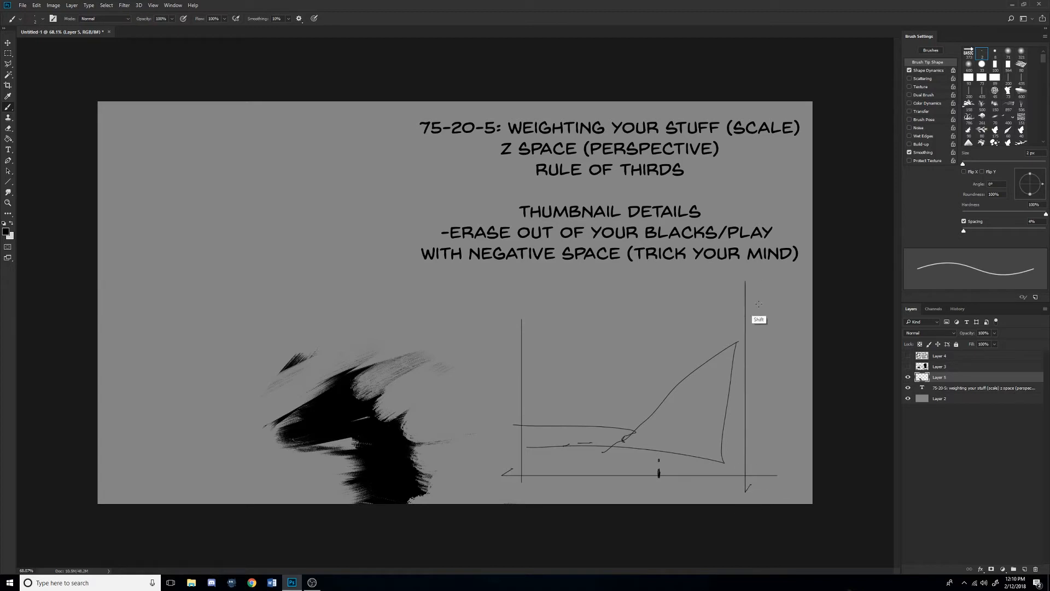
{"action": "left_click_drag", "start_coordinate": [751, 336], "coordinate": [438, 336]}
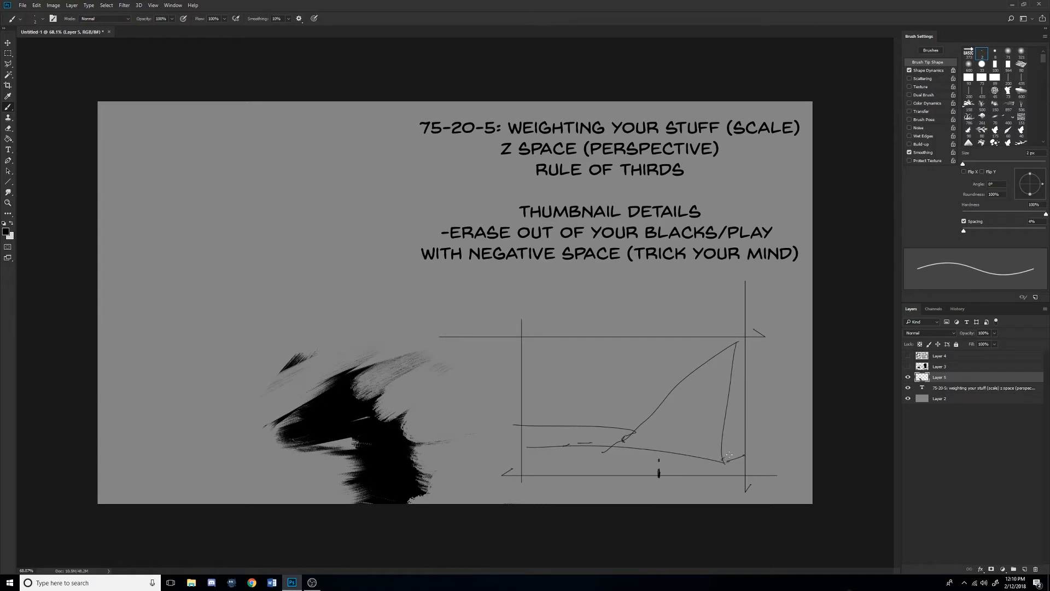
Strengthen the wedge's sloping edge with repeated thin strokes and sketch an upright rectangular box beside it.
{"action": "left_click_drag", "start_coordinate": [745, 340], "coordinate": [715, 345]}
{"action": "mouse_move", "coordinate": [735, 341]}
{"action": "left_mouse_down"}
{"action": "mouse_move", "coordinate": [678, 365]}
{"action": "mouse_move", "coordinate": [642, 397]}
{"action": "left_mouse_up"}
{"action": "left_click_drag", "start_coordinate": [694, 361], "coordinate": [630, 414]}
{"action": "mouse_move", "coordinate": [692, 369]}
{"action": "left_mouse_down"}
{"action": "mouse_move", "coordinate": [630, 410]}
{"action": "mouse_move", "coordinate": [664, 403]}
{"action": "mouse_move", "coordinate": [599, 425]}
{"action": "mouse_move", "coordinate": [634, 426]}
{"action": "mouse_move", "coordinate": [573, 448]}
{"action": "mouse_move", "coordinate": [563, 440]}
{"action": "mouse_move", "coordinate": [592, 446]}
{"action": "mouse_move", "coordinate": [589, 374]}
{"action": "left_mouse_up"}
{"action": "left_click_drag", "start_coordinate": [593, 373], "coordinate": [511, 372]}
{"action": "mouse_move", "coordinate": [558, 376]}
{"action": "left_mouse_down"}
{"action": "mouse_move", "coordinate": [528, 377]}
{"action": "mouse_move", "coordinate": [535, 445]}
{"action": "left_mouse_up"}
{"action": "left_click_drag", "start_coordinate": [538, 388], "coordinate": [534, 404]}
{"action": "mouse_move", "coordinate": [595, 375]}
{"action": "left_mouse_down"}
{"action": "mouse_move", "coordinate": [587, 442]}
{"action": "mouse_move", "coordinate": [628, 452]}
{"action": "mouse_move", "coordinate": [599, 454]}
{"action": "left_mouse_up"}
Add the curved path and extra slope lines inside the sketched frame and letter "DOODLE" above them.
{"action": "left_click_drag", "start_coordinate": [615, 472], "coordinate": [611, 479]}
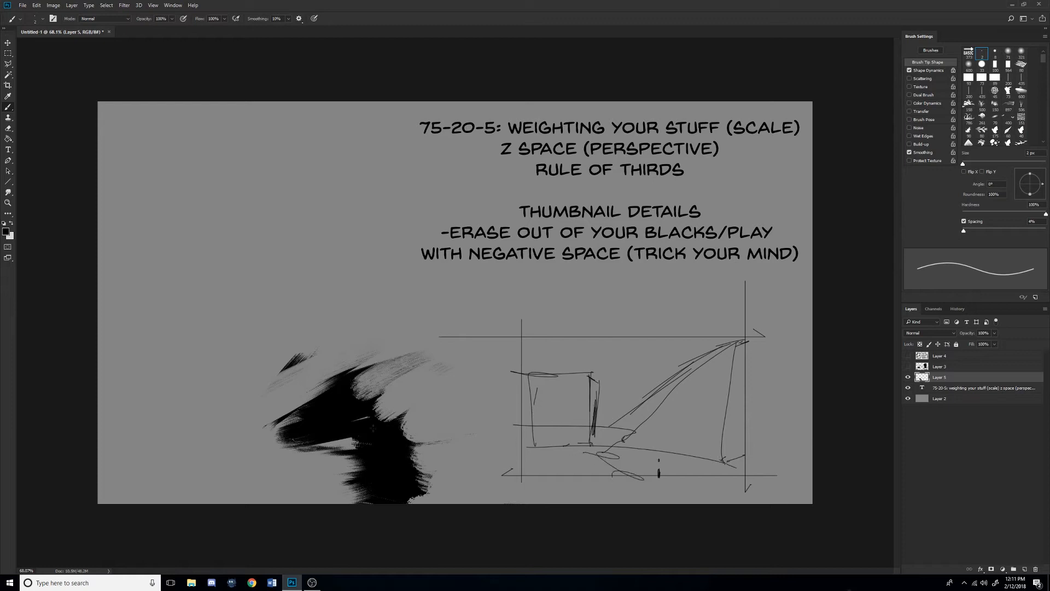
{"action": "key", "text": "ctrl+z"}
{"action": "mouse_move", "coordinate": [654, 475]}
{"action": "left_mouse_down"}
{"action": "mouse_move", "coordinate": [569, 451]}
{"action": "mouse_move", "coordinate": [655, 477]}
{"action": "mouse_move", "coordinate": [591, 439]}
{"action": "mouse_move", "coordinate": [696, 395]}
{"action": "left_mouse_up"}
{"action": "left_click_drag", "start_coordinate": [610, 449], "coordinate": [700, 383]}
{"action": "left_click_drag", "start_coordinate": [602, 428], "coordinate": [722, 345]}
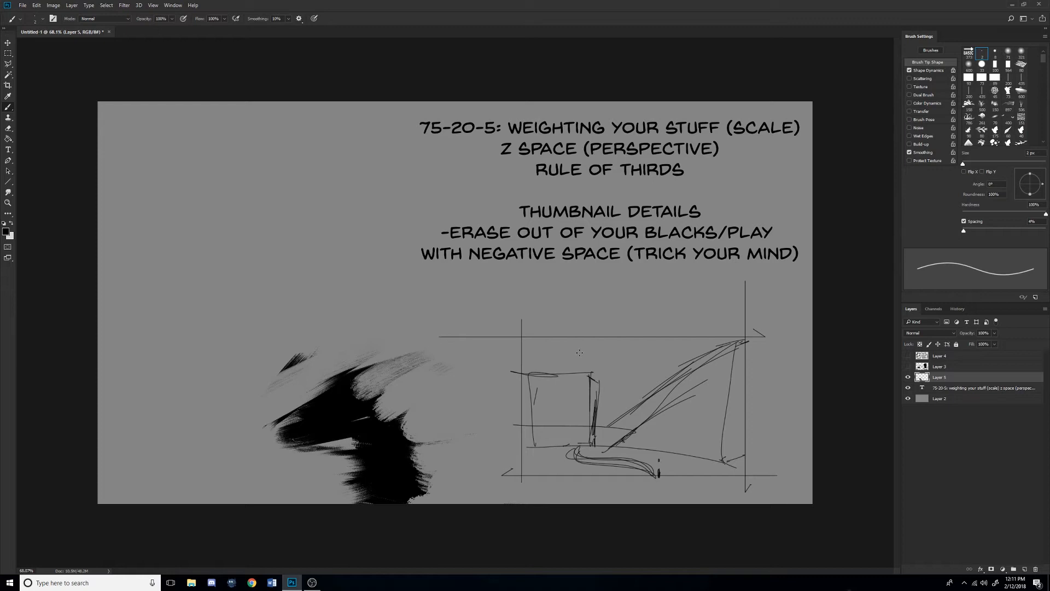
{"action": "left_click_drag", "start_coordinate": [603, 354], "coordinate": [611, 358]}
{"action": "left_click_drag", "start_coordinate": [625, 356], "coordinate": [629, 361]}
Enlarge the hard round brush and letter "CLOUDS (IN SKY)" above and beside the black textured shape.
{"action": "key", "text": "bracketright"}
{"action": "key", "text": "bracketright"}
{"action": "key", "text": "bracketright"}
{"action": "key", "text": "bracketright"}
{"action": "key", "text": "bracketright"}
{"action": "key", "text": "bracketright"}
{"action": "key", "text": "bracketright"}
{"action": "key", "text": "bracketright"}
{"action": "key", "text": "bracketright"}
{"action": "key", "text": "bracketright"}
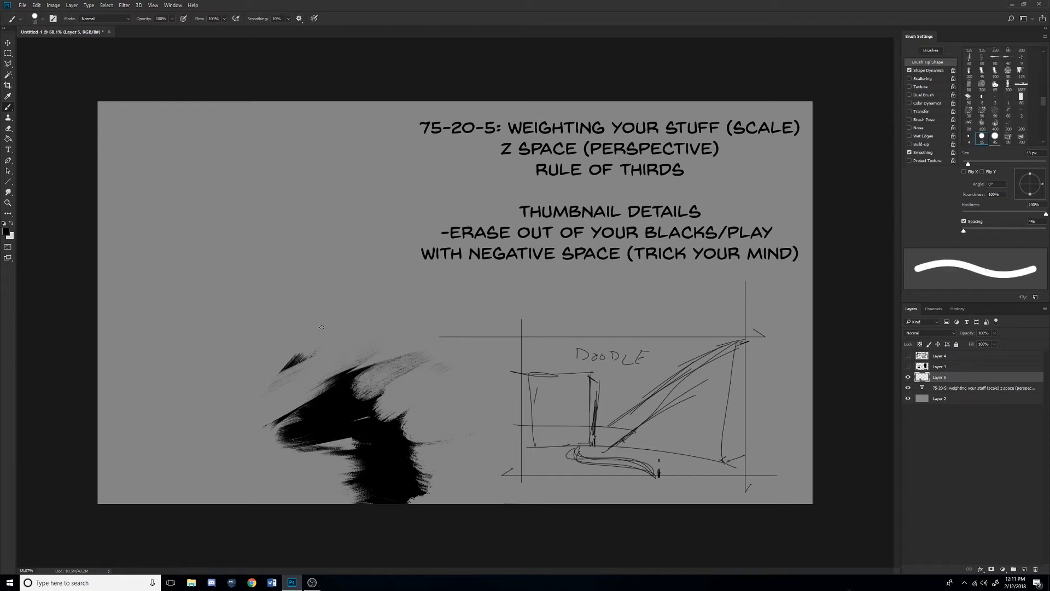
{"action": "left_click_drag", "start_coordinate": [328, 316], "coordinate": [323, 335]}
{"action": "mouse_move", "coordinate": [344, 313]}
{"action": "left_mouse_down"}
{"action": "mouse_move", "coordinate": [343, 334]}
{"action": "mouse_move", "coordinate": [360, 322]}
{"action": "mouse_move", "coordinate": [350, 339]}
{"action": "mouse_move", "coordinate": [380, 327]}
{"action": "mouse_move", "coordinate": [403, 338]}
{"action": "left_mouse_up"}
{"action": "mouse_move", "coordinate": [420, 336]}
{"action": "left_mouse_down"}
{"action": "mouse_move", "coordinate": [411, 342]}
{"action": "mouse_move", "coordinate": [421, 380]}
{"action": "left_mouse_up"}
{"action": "mouse_move", "coordinate": [442, 364]}
{"action": "left_mouse_down"}
{"action": "mouse_move", "coordinate": [441, 373]}
{"action": "mouse_move", "coordinate": [470, 374]}
{"action": "mouse_move", "coordinate": [437, 398]}
{"action": "mouse_move", "coordinate": [441, 413]}
{"action": "left_mouse_up"}
{"action": "left_click_drag", "start_coordinate": [454, 392], "coordinate": [461, 412]}
{"action": "mouse_move", "coordinate": [474, 396]}
{"action": "left_mouse_down"}
{"action": "mouse_move", "coordinate": [488, 402]}
{"action": "mouse_move", "coordinate": [483, 419]}
{"action": "left_mouse_up"}
{"action": "mouse_move", "coordinate": [495, 385]}
{"action": "left_mouse_down"}
{"action": "mouse_move", "coordinate": [499, 418]}
{"action": "mouse_move", "coordinate": [481, 423]}
{"action": "left_mouse_up"}
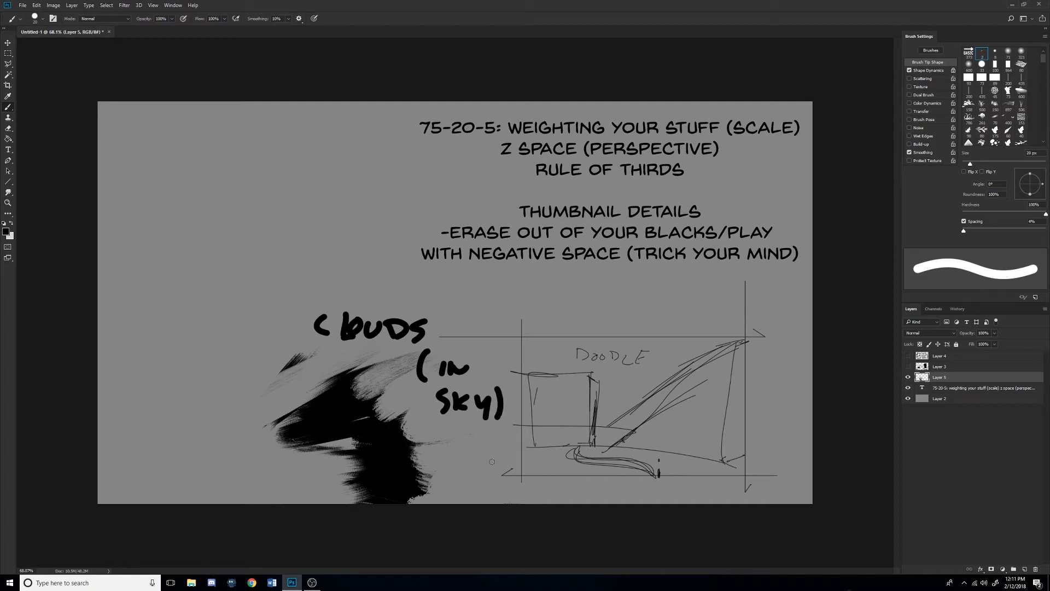
Undo all the strokes of the "CLOUDS (IN SKY)" lettering.
{"action": "key", "text": "ctrl+alt+z"}
{"action": "key", "text": "ctrl+alt+z"}
{"action": "key", "text": "ctrl+alt+z"}
{"action": "key", "text": "ctrl+alt+z"}
{"action": "key", "text": "ctrl+alt+z"}
{"action": "key", "text": "ctrl+alt+z"}
{"action": "key", "text": "ctrl+alt+z"}
{"action": "key", "text": "ctrl+alt+z"}
{"action": "key", "text": "ctrl+alt+z"}
{"action": "key", "text": "ctrl+alt+z"}
{"action": "key", "text": "ctrl+alt+z"}
{"action": "key", "text": "ctrl+alt+z"}
{"action": "key", "text": "ctrl+alt+z"}
{"action": "key", "text": "ctrl+alt+z"}
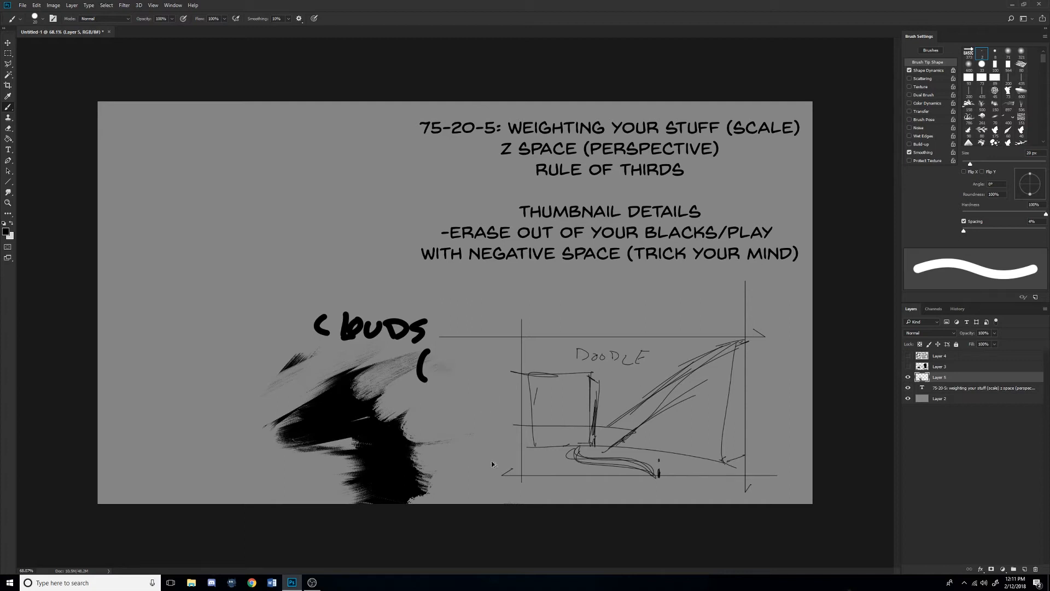
{"action": "key", "text": "ctrl+alt+z"}
{"action": "key", "text": "ctrl+alt+z"}
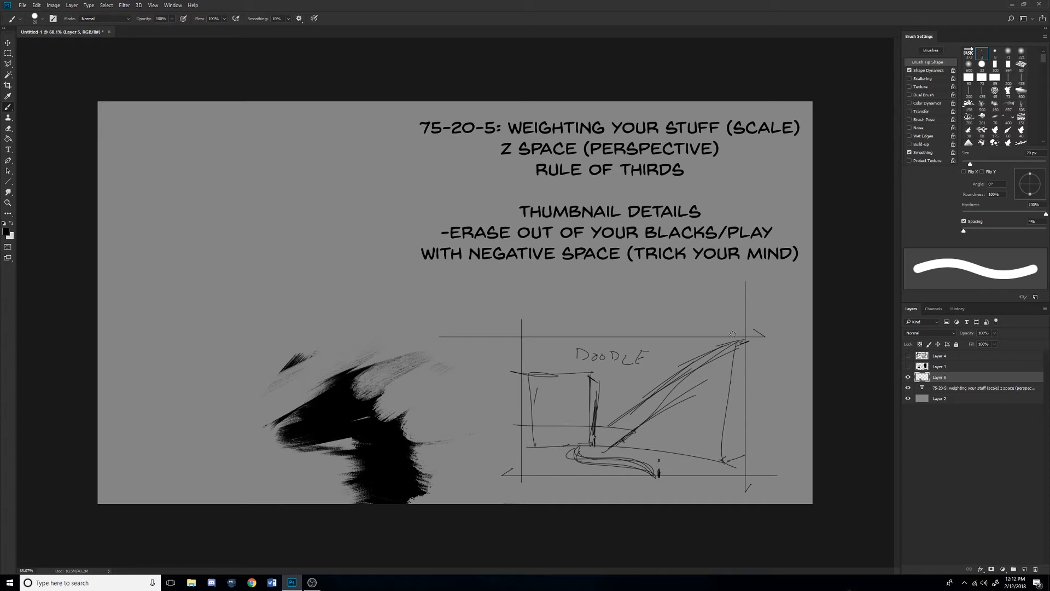
Hatch the wedge in the doodle with thin diagonal strokes and darken the box's near edge.
{"action": "key", "text": "period"}
{"action": "key", "text": "period"}
{"action": "key", "text": "period"}
{"action": "mouse_move", "coordinate": [646, 433]}
{"action": "left_mouse_down"}
{"action": "mouse_move", "coordinate": [703, 394]}
{"action": "mouse_move", "coordinate": [733, 407]}
{"action": "mouse_move", "coordinate": [717, 420]}
{"action": "mouse_move", "coordinate": [724, 398]}
{"action": "left_mouse_up"}
{"action": "mouse_move", "coordinate": [644, 427]}
{"action": "left_mouse_down"}
{"action": "mouse_move", "coordinate": [726, 376]}
{"action": "mouse_move", "coordinate": [718, 369]}
{"action": "left_mouse_up"}
{"action": "left_click_drag", "start_coordinate": [648, 400], "coordinate": [689, 374]}
{"action": "key", "text": "shift+comma"}
{"action": "key", "text": "bracketright"}
{"action": "left_click_drag", "start_coordinate": [622, 425], "coordinate": [674, 390]}
{"action": "mouse_move", "coordinate": [599, 387]}
{"action": "left_mouse_down"}
{"action": "mouse_move", "coordinate": [592, 423]}
{"action": "mouse_move", "coordinate": [596, 404]}
{"action": "left_mouse_up"}
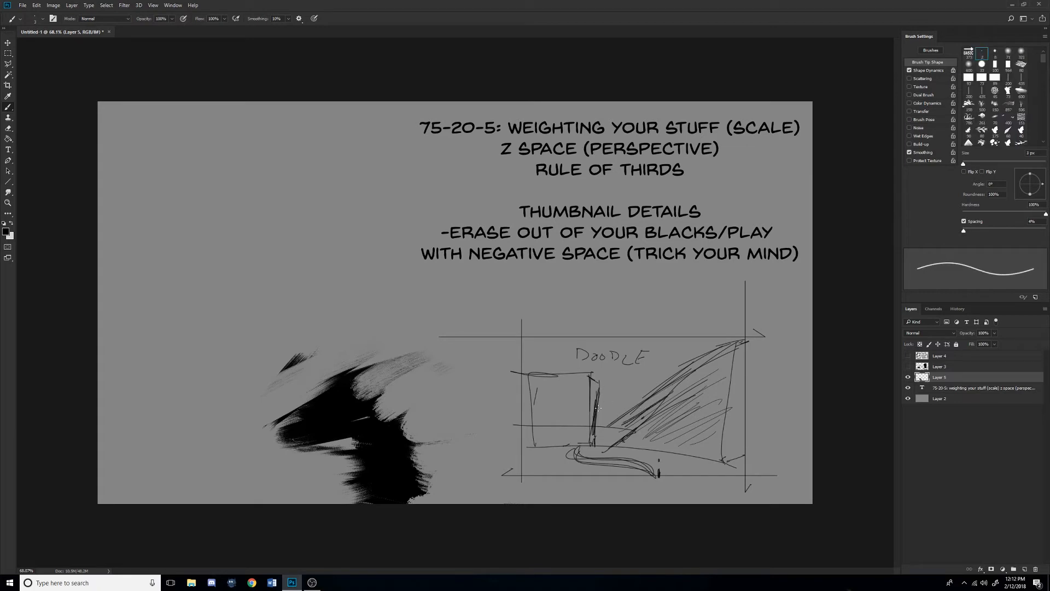
Try circling the black textured shape with large thin loops, and undo them.
{"action": "mouse_move", "coordinate": [386, 414]}
{"action": "left_mouse_down"}
{"action": "mouse_move", "coordinate": [431, 397]}
{"action": "mouse_move", "coordinate": [313, 474]}
{"action": "mouse_move", "coordinate": [365, 359]}
{"action": "mouse_move", "coordinate": [345, 495]}
{"action": "mouse_move", "coordinate": [382, 341]}
{"action": "mouse_move", "coordinate": [311, 485]}
{"action": "mouse_move", "coordinate": [457, 352]}
{"action": "mouse_move", "coordinate": [182, 475]}
{"action": "left_mouse_up"}
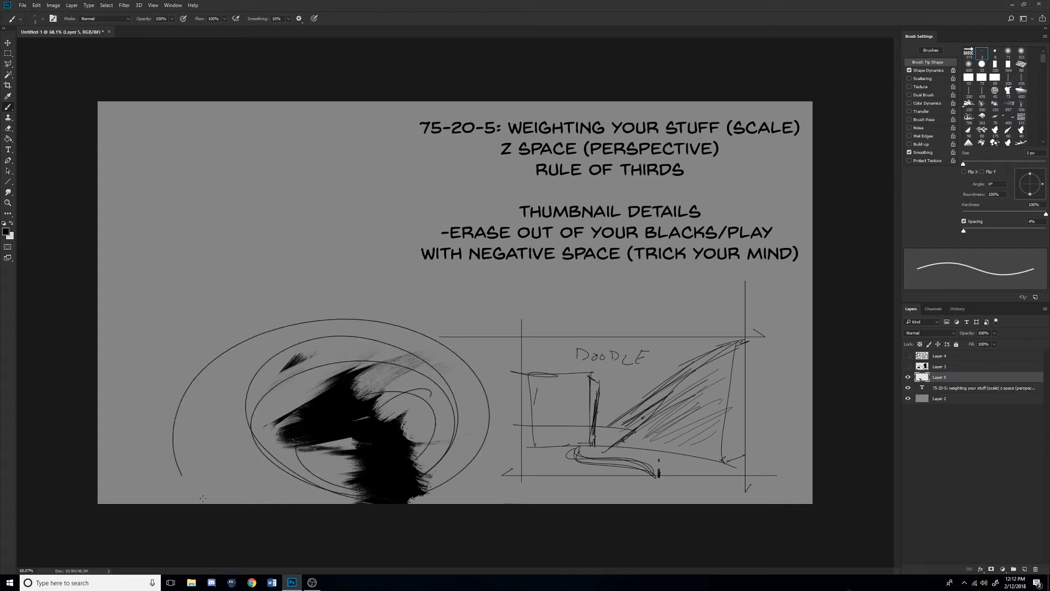
{"action": "key", "text": "ctrl+z"}
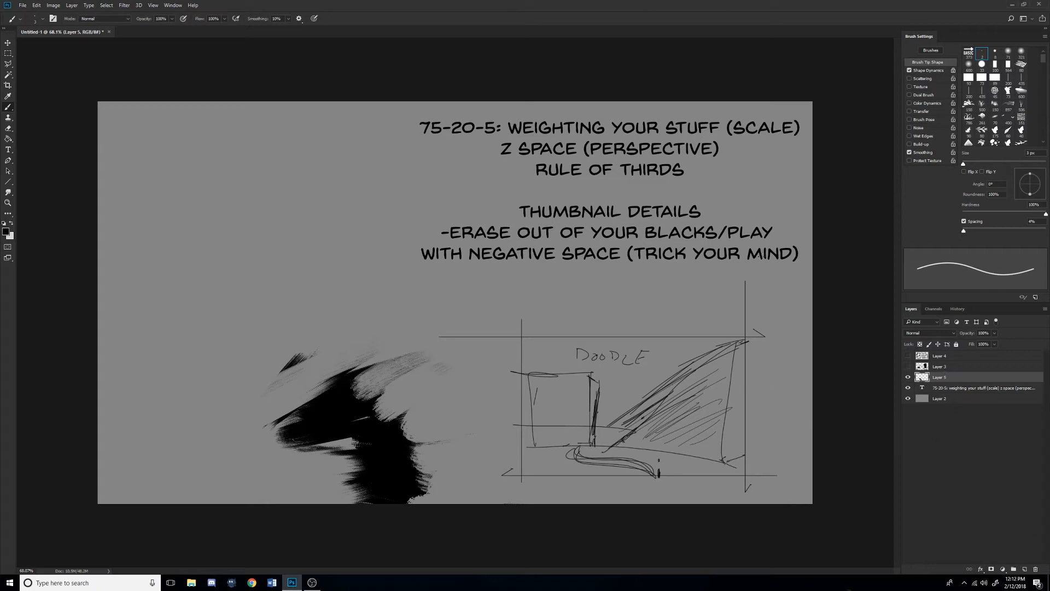
Create a new layer and switch the Eraser to the textured round tip.
{"action": "key", "text": "ctrl+shift+alt+n"}
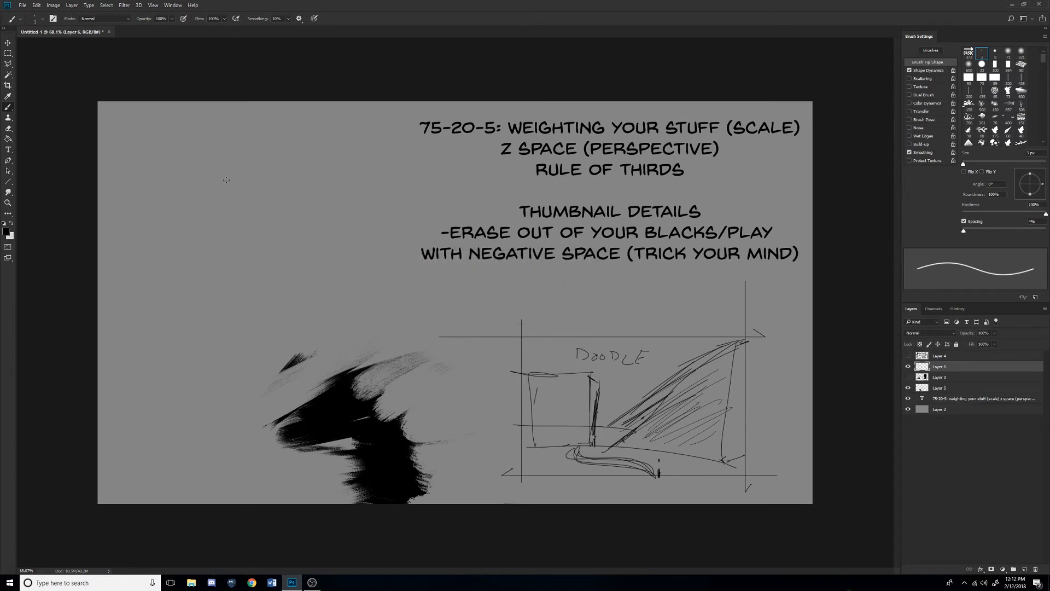
{"action": "key", "text": "bracketright"}
{"action": "left_click", "coordinate": [39, 20]}
{"action": "key", "text": "e"}
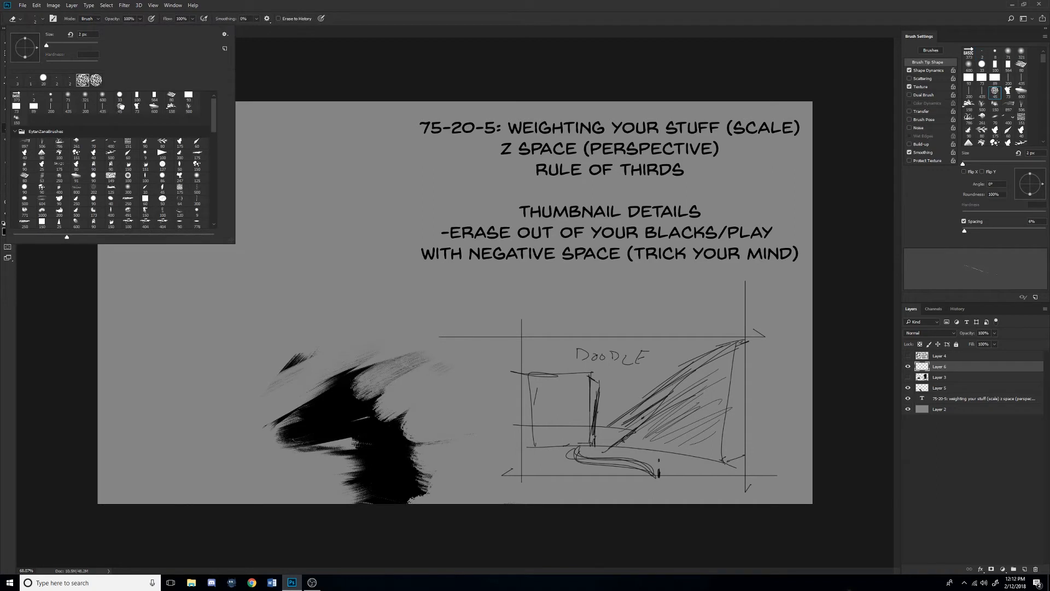
{"action": "double_click", "coordinate": [119, 106]}
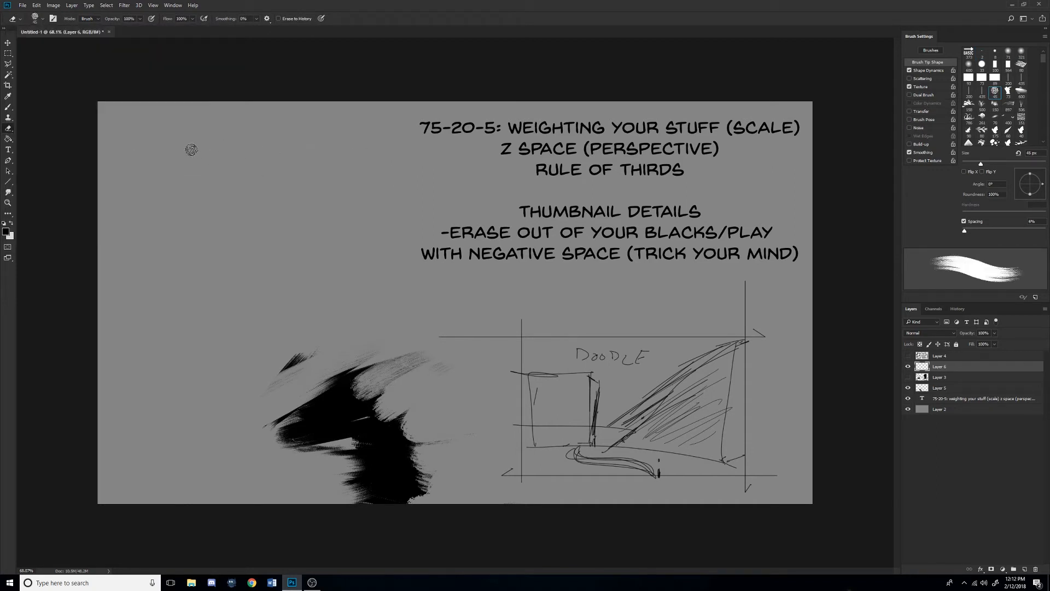
Draw a thick black rectangular frame of straight overlapping strokes in the canvas's upper left with the 80 px textured brush.
{"action": "key", "text": "b"}
{"action": "key", "text": "bracketright"}
{"action": "key", "text": "bracketright"}
{"action": "left_click", "coordinate": [37, 18]}
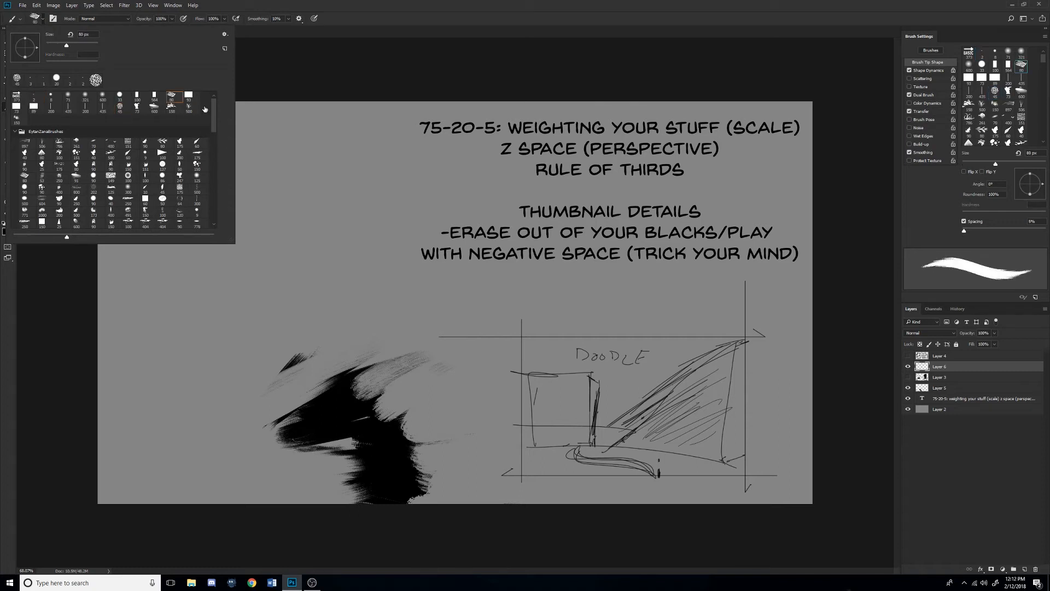
{"action": "double_click", "coordinate": [171, 95]}
{"action": "mouse_move", "coordinate": [115, 152]}
{"action": "left_mouse_down"}
{"action": "mouse_move", "coordinate": [389, 153]}
{"action": "mouse_move", "coordinate": [350, 138]}
{"action": "mouse_move", "coordinate": [350, 344]}
{"action": "left_mouse_up"}
{"action": "left_click_drag", "start_coordinate": [391, 309], "coordinate": [101, 309]}
{"action": "left_click", "coordinate": [132, 130]}
{"action": "left_click", "coordinate": [136, 327], "text": "shift"}
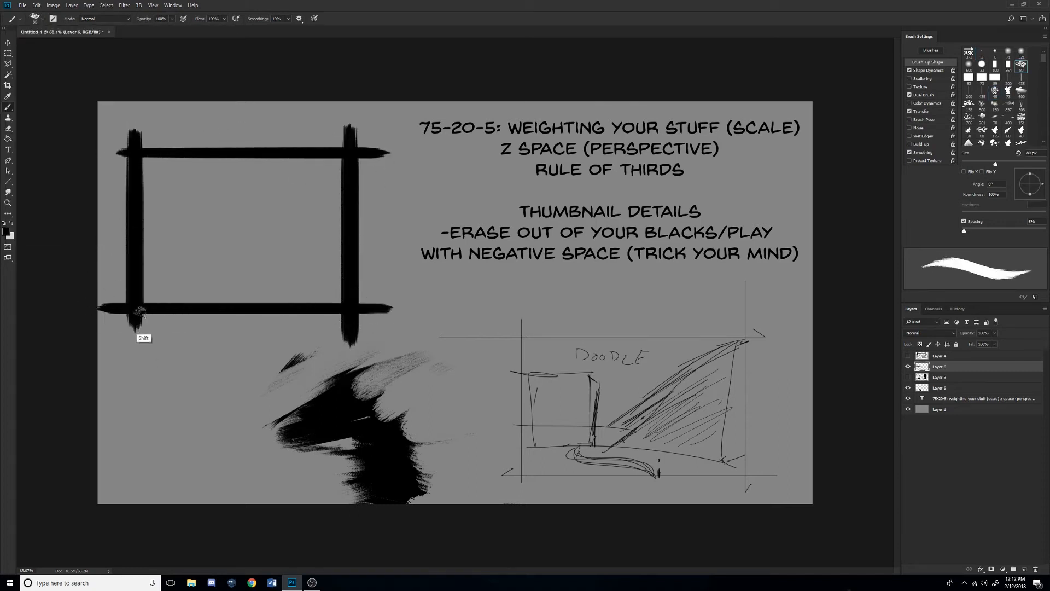
Select the frame's interior with the Magic Wand and paint a solid black hill sloping down to the right.
{"action": "key", "text": "w"}
{"action": "left_click", "coordinate": [208, 256]}
{"action": "key", "text": "b"}
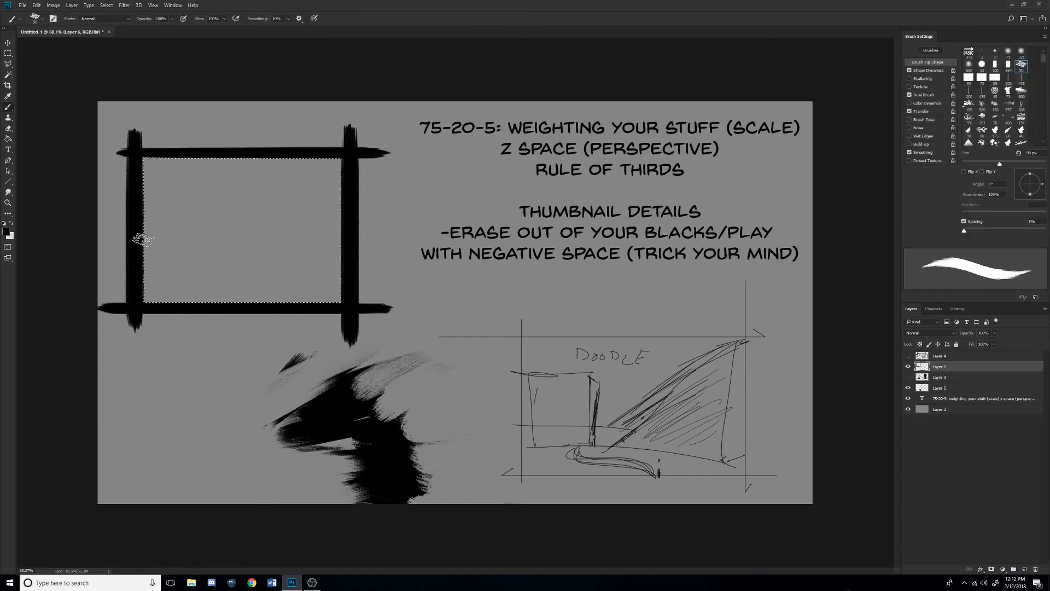
{"action": "mouse_move", "coordinate": [129, 230]}
{"action": "left_mouse_down"}
{"action": "mouse_move", "coordinate": [316, 289]}
{"action": "mouse_move", "coordinate": [135, 246]}
{"action": "mouse_move", "coordinate": [372, 299]}
{"action": "mouse_move", "coordinate": [150, 264]}
{"action": "mouse_move", "coordinate": [369, 296]}
{"action": "mouse_move", "coordinate": [140, 288]}
{"action": "mouse_move", "coordinate": [309, 298]}
{"action": "mouse_move", "coordinate": [133, 256]}
{"action": "mouse_move", "coordinate": [142, 239]}
{"action": "mouse_move", "coordinate": [420, 304]}
{"action": "mouse_move", "coordinate": [348, 287]}
{"action": "left_mouse_up"}
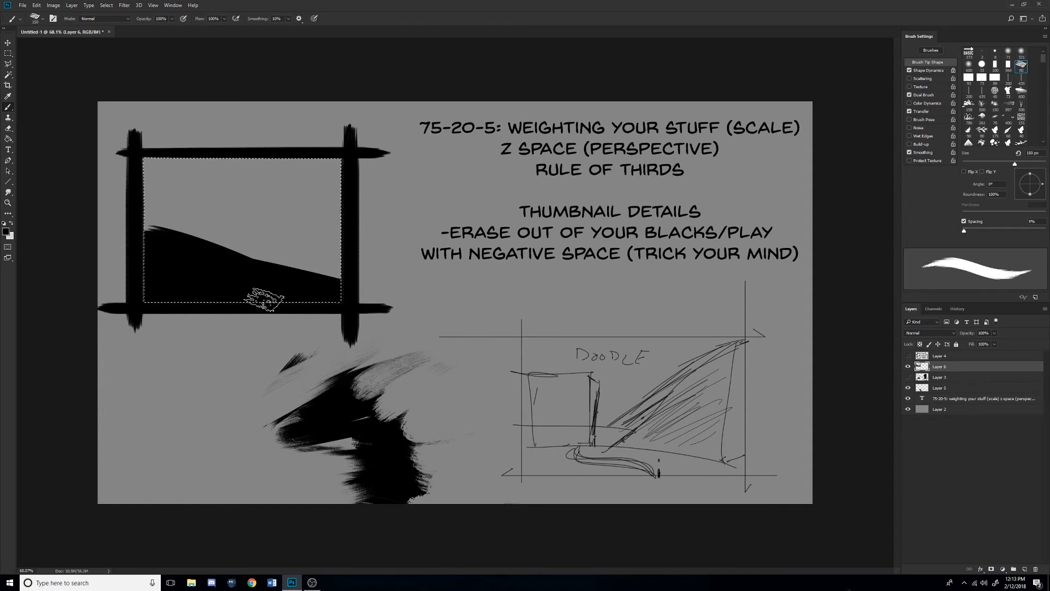
Sample the background grey and paint thin contour lines across the black hill with a much smaller brush.
{"action": "scroll", "coordinate": [267, 298], "scroll_direction": "down", "scroll_amount": 2}
{"action": "scroll", "coordinate": [271, 299], "scroll_direction": "up", "scroll_amount": 4}
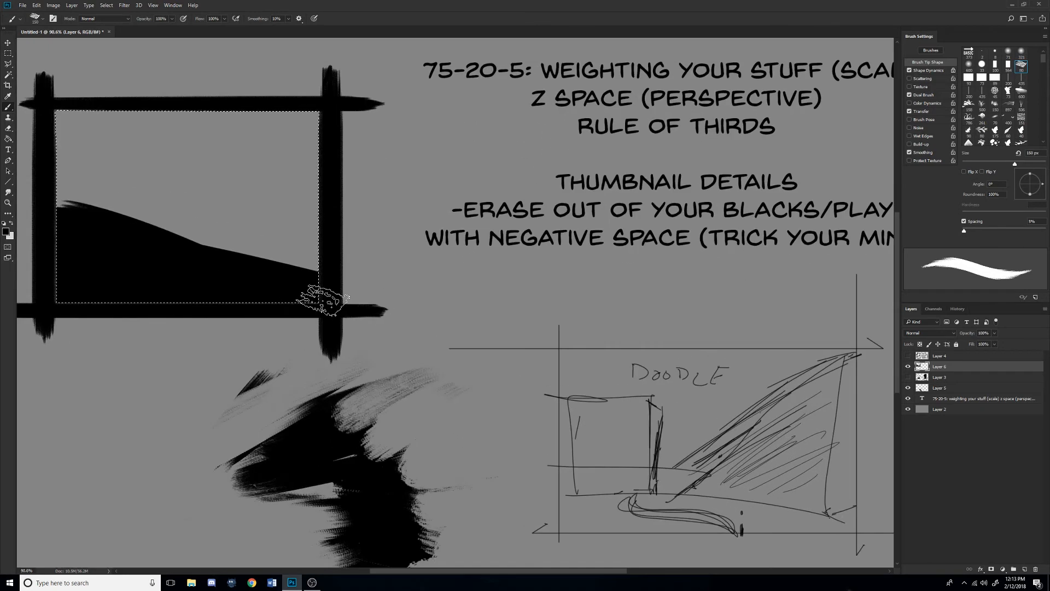
{"action": "left_click_drag", "start_coordinate": [290, 244], "coordinate": [440, 252]}
{"action": "scroll", "coordinate": [285, 295], "scroll_direction": "up", "scroll_amount": 3}
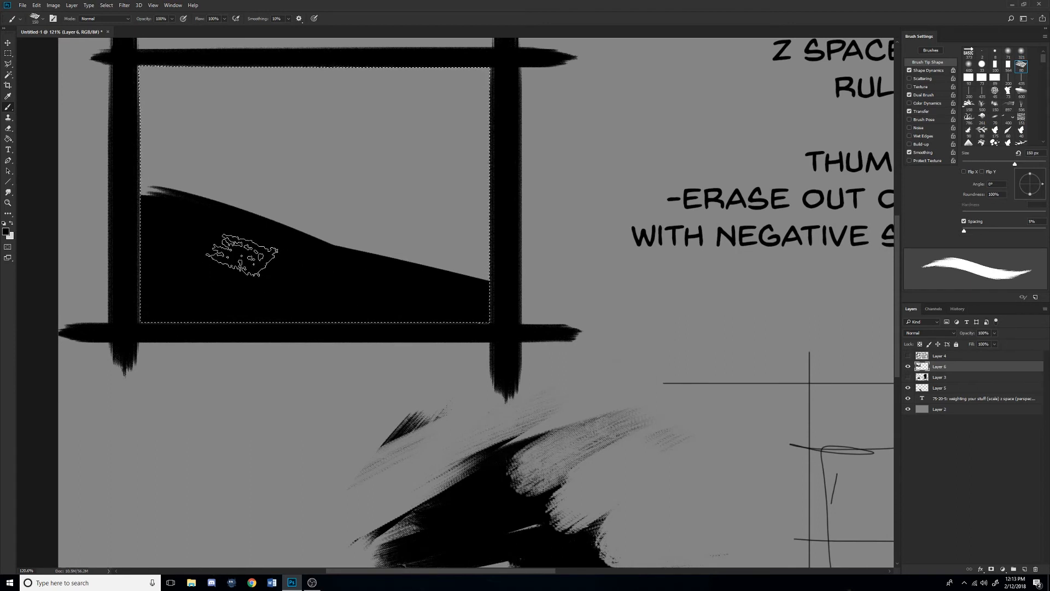
{"action": "key", "text": "x"}
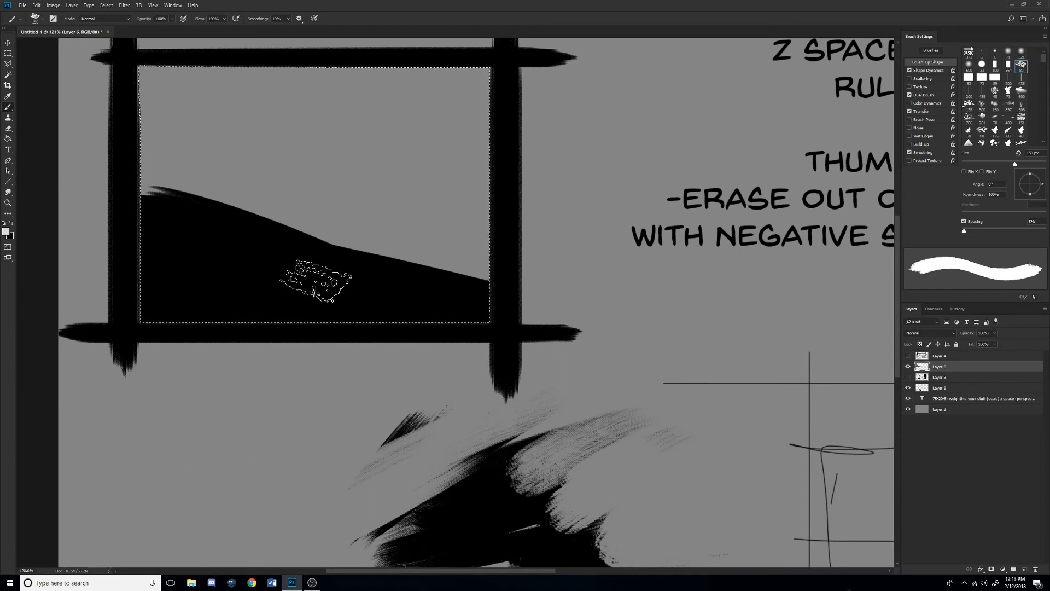
{"action": "key", "text": "ctrl+z"}
{"action": "key", "text": "bracketleft"}
{"action": "key", "text": "bracketleft"}
{"action": "key", "text": "bracketleft"}
{"action": "key", "text": "bracketleft"}
{"action": "key", "text": "bracketleft"}
{"action": "key", "text": "bracketleft"}
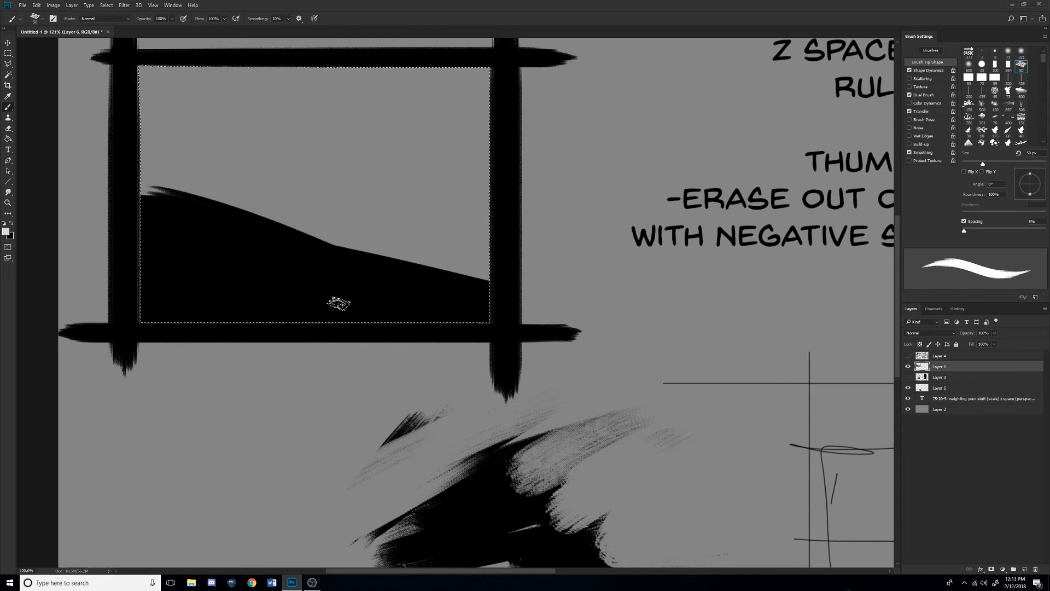
{"action": "left_click_drag", "start_coordinate": [495, 353], "coordinate": [189, 304]}
{"action": "left_click_drag", "start_coordinate": [599, 392], "coordinate": [581, 385]}
{"action": "mouse_move", "coordinate": [385, 318]}
{"action": "left_mouse_down"}
{"action": "mouse_move", "coordinate": [806, 379]}
{"action": "mouse_move", "coordinate": [565, 436]}
{"action": "left_mouse_up"}
{"action": "left_click_drag", "start_coordinate": [411, 366], "coordinate": [393, 354]}
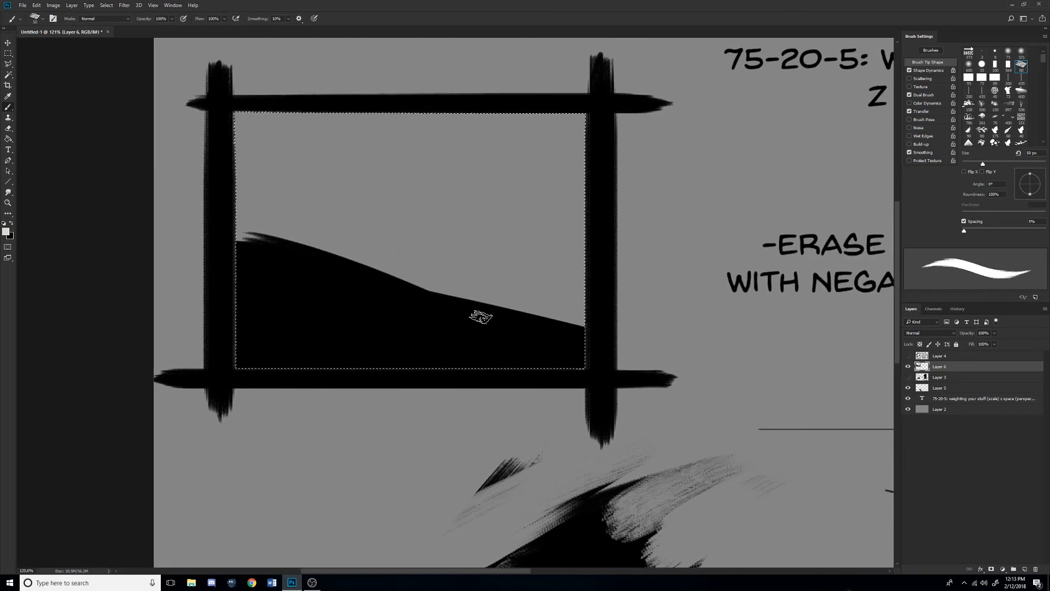
{"action": "left_click", "coordinate": [494, 286], "text": "alt"}
{"action": "key", "text": "bracketleft"}
{"action": "key", "text": "bracketleft"}
{"action": "key", "text": "bracketleft"}
{"action": "left_click_drag", "start_coordinate": [433, 321], "coordinate": [561, 345]}
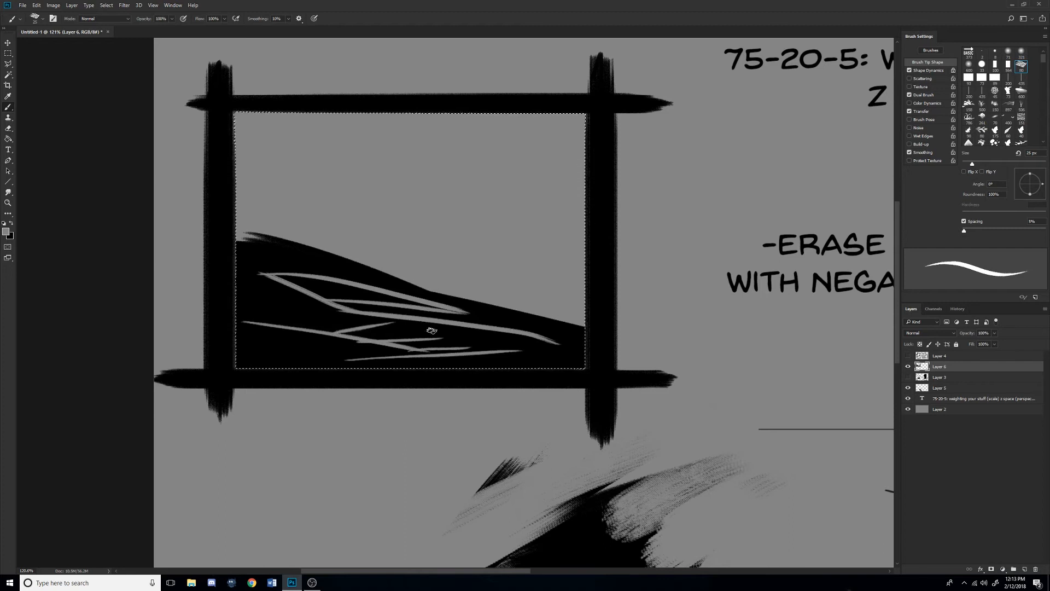
Set the foreground colour to white and try a light stroke on the hill with a slightly larger brush.
{"action": "left_click", "coordinate": [6, 231]}
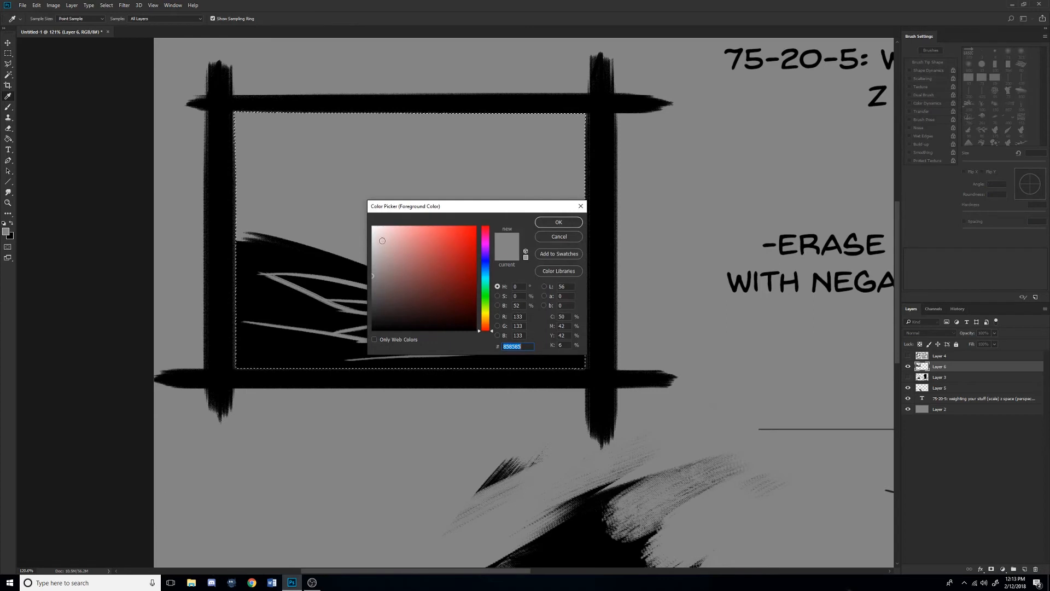
{"action": "left_click", "coordinate": [558, 222]}
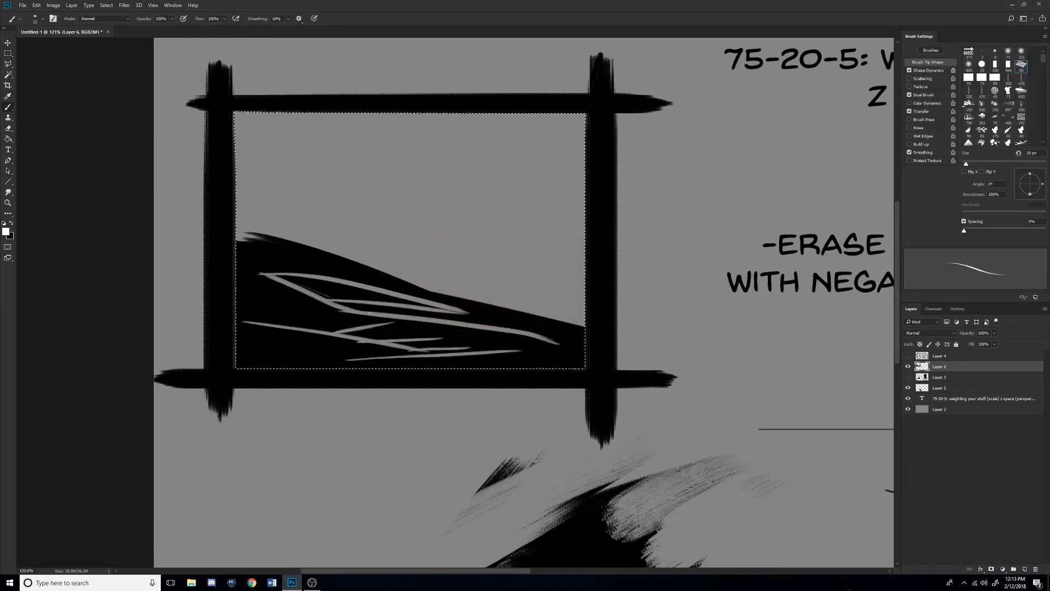
{"action": "key", "text": "bracketright"}
{"action": "key", "text": "bracketright"}
{"action": "left_click_drag", "start_coordinate": [286, 278], "coordinate": [302, 284]}
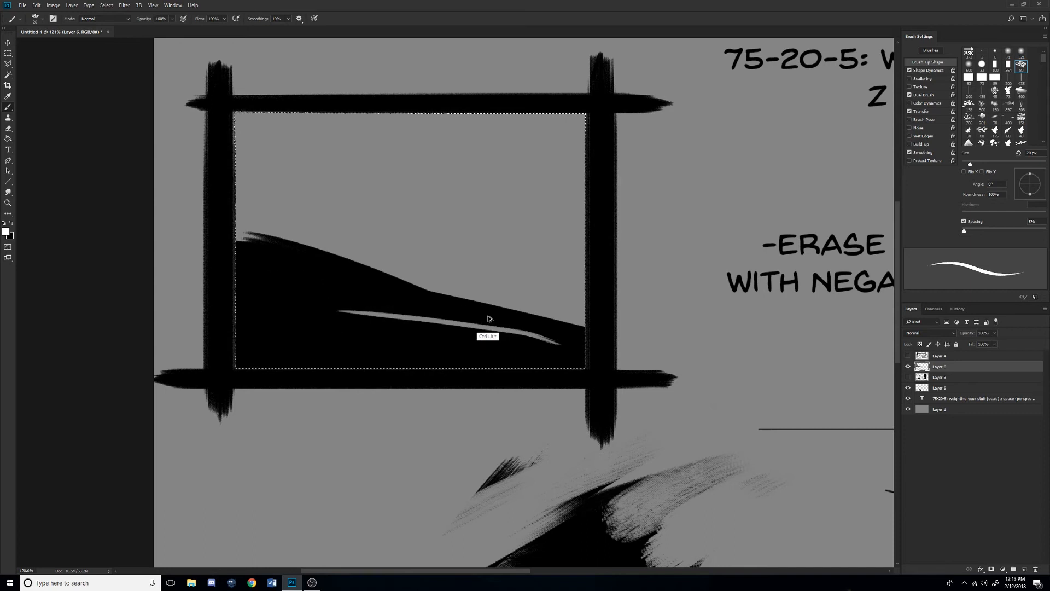
Erase rough streaks out of the hill's lower right part with a slightly smaller textured eraser.
{"action": "key", "text": "e"}
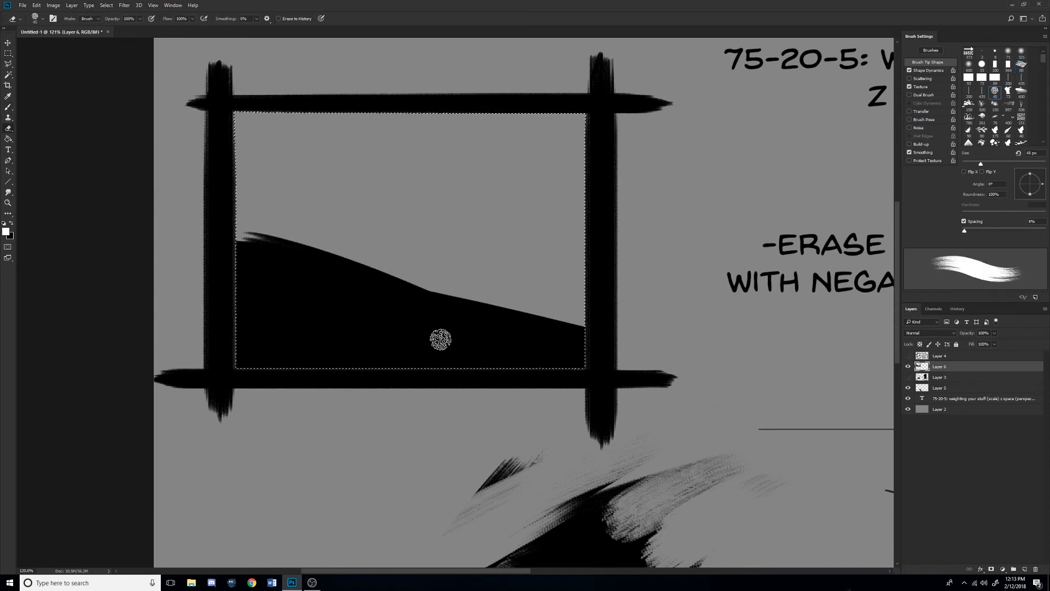
{"action": "key", "text": "bracketleft"}
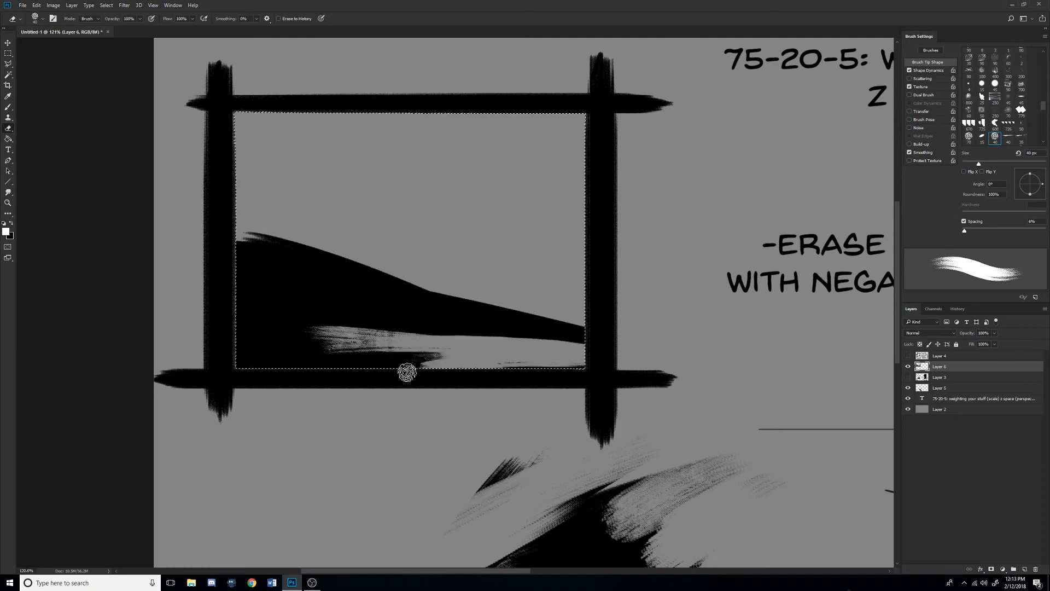
Paint black back over most of the erased area with an enlarged brush, leaving a tapered point at the frame's right side.
{"action": "key", "text": "x"}
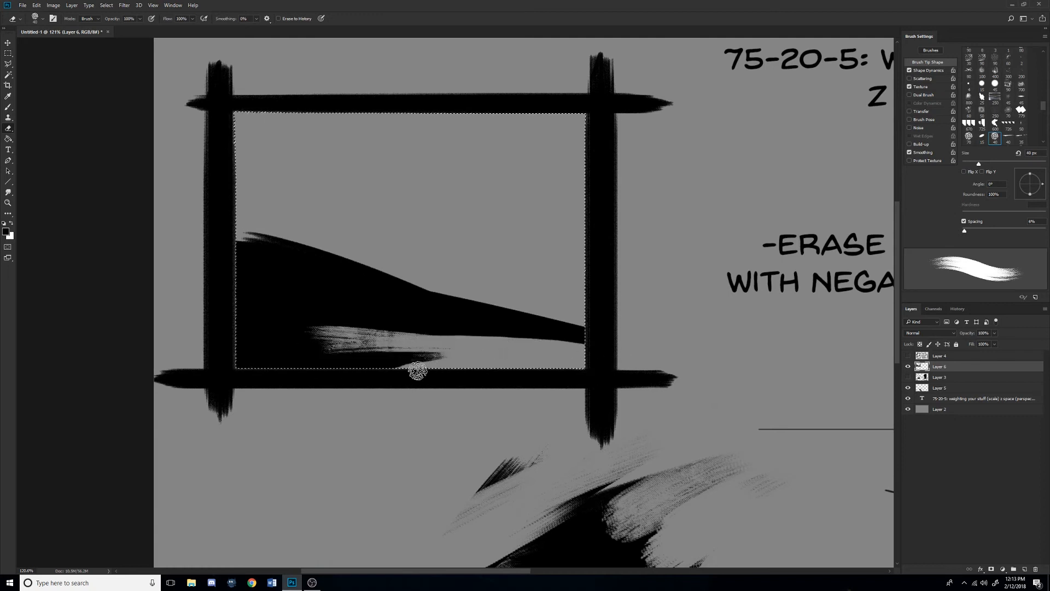
{"action": "key", "text": "b"}
{"action": "key", "text": "bracketright"}
{"action": "key", "text": "bracketright"}
{"action": "key", "text": "bracketright"}
{"action": "key", "text": "bracketright"}
{"action": "left_click_drag", "start_coordinate": [384, 371], "coordinate": [557, 348]}
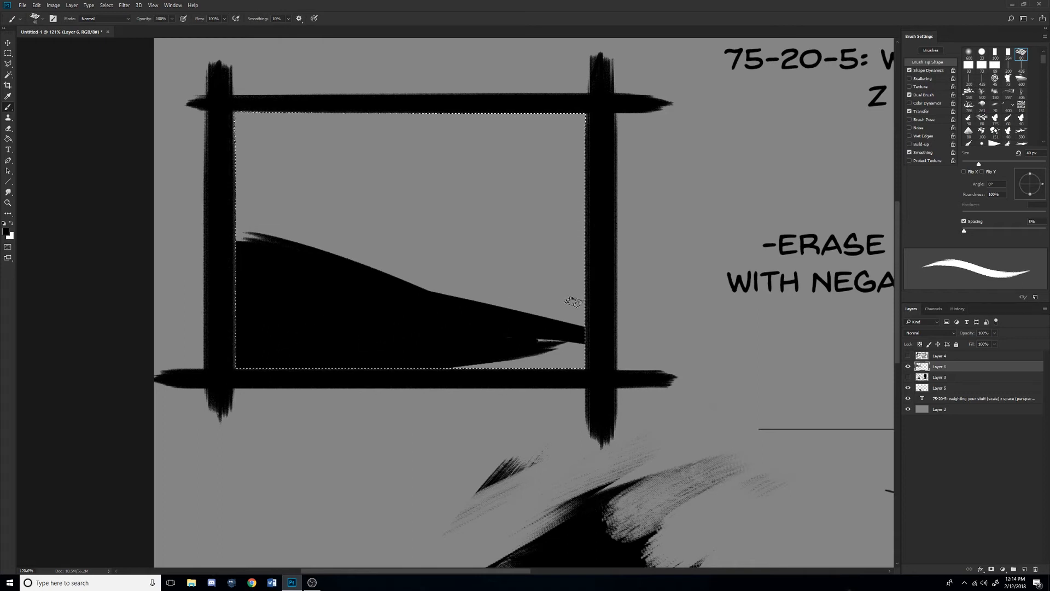
Erase a tapered channel into the hill's lower right part with a smaller textured eraser.
{"action": "key", "text": "e"}
{"action": "key", "text": "bracketleft"}
{"action": "key", "text": "bracketleft"}
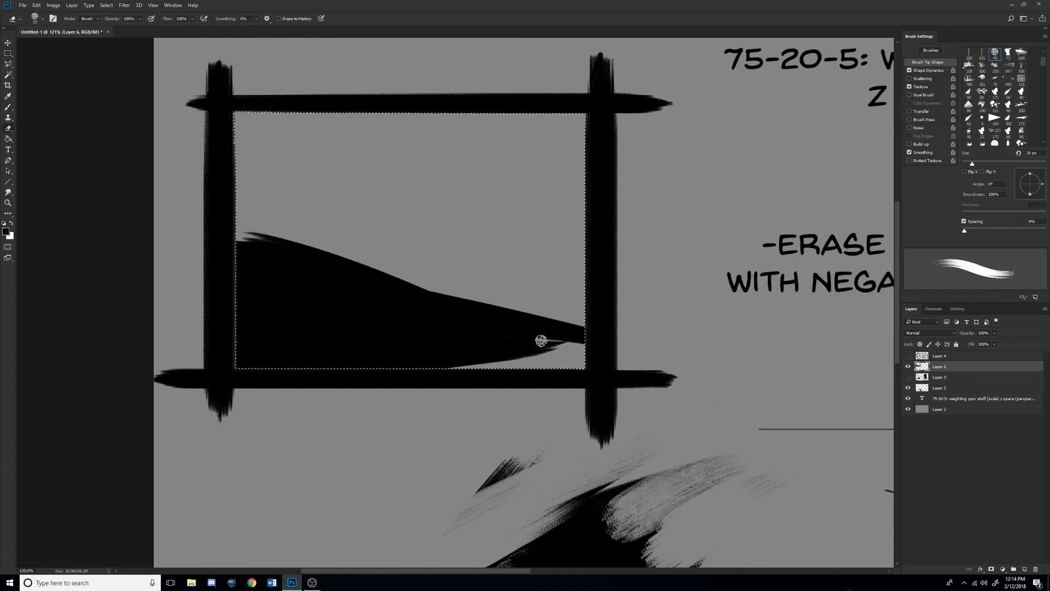
{"action": "left_click_drag", "start_coordinate": [539, 339], "coordinate": [444, 330]}
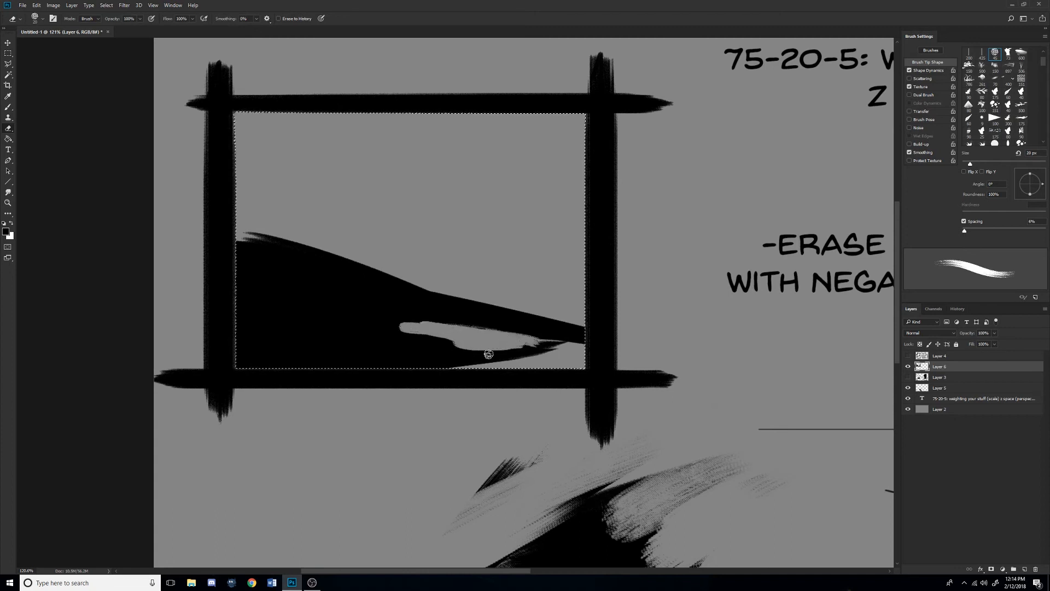
Sample the background grey and paint over the thin black tip at the channel's right end.
{"action": "key", "text": "b"}
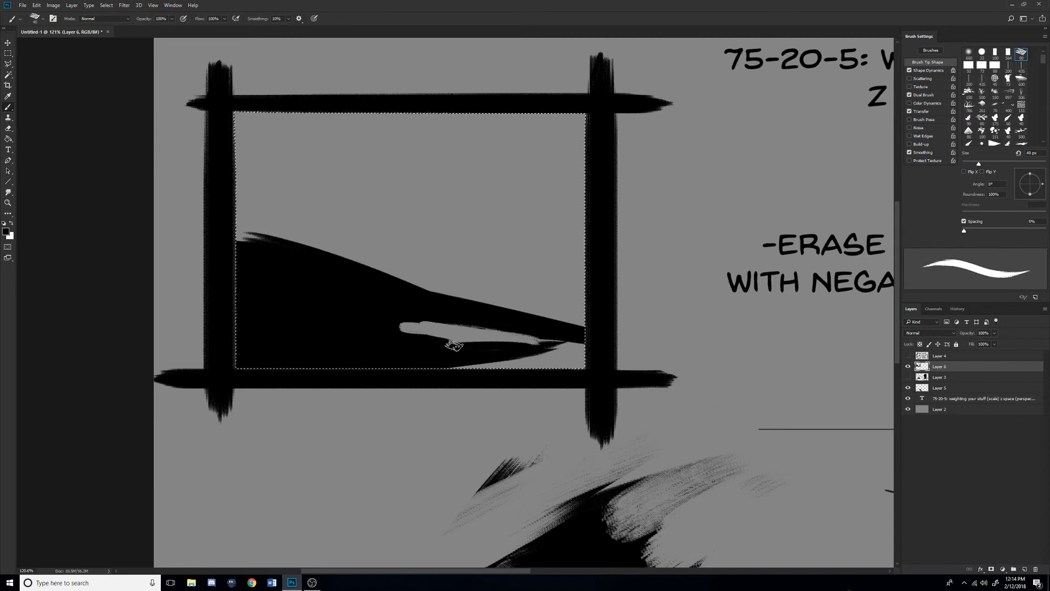
{"action": "key", "text": "x"}
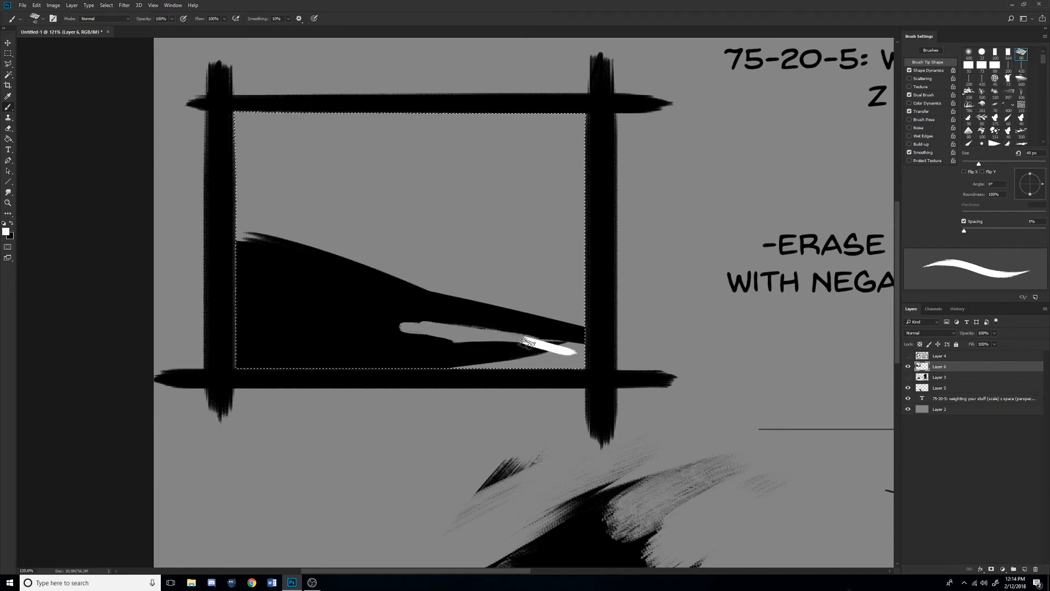
{"action": "left_click", "coordinate": [559, 362], "text": "alt"}
{"action": "left_click_drag", "start_coordinate": [523, 339], "coordinate": [579, 352]}
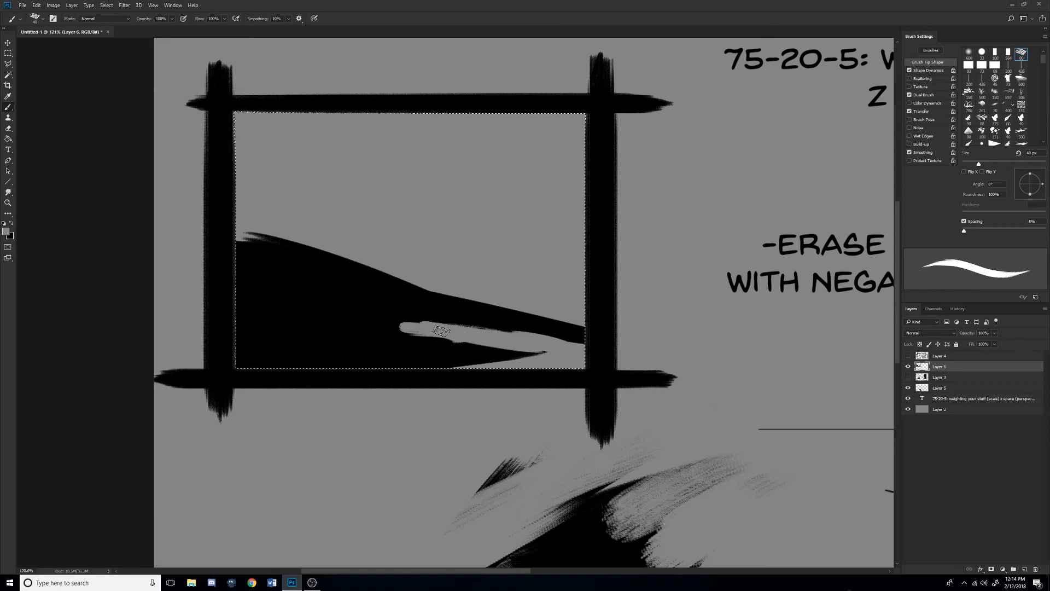
Enlarge the brush to 90 px and paint background grey through the hill's left part, along its ridge and around the channel.
{"action": "key", "text": "bracketright"}
{"action": "key", "text": "bracketright"}
{"action": "key", "text": "bracketright"}
{"action": "key", "text": "bracketright"}
{"action": "key", "text": "bracketright"}
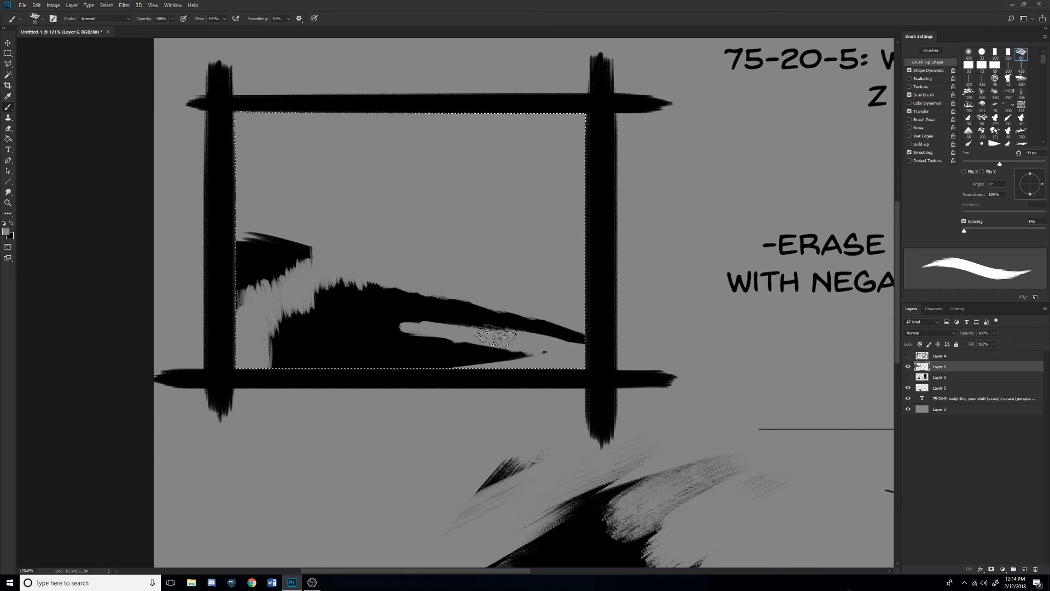
{"action": "left_click_drag", "start_coordinate": [459, 332], "coordinate": [405, 327]}
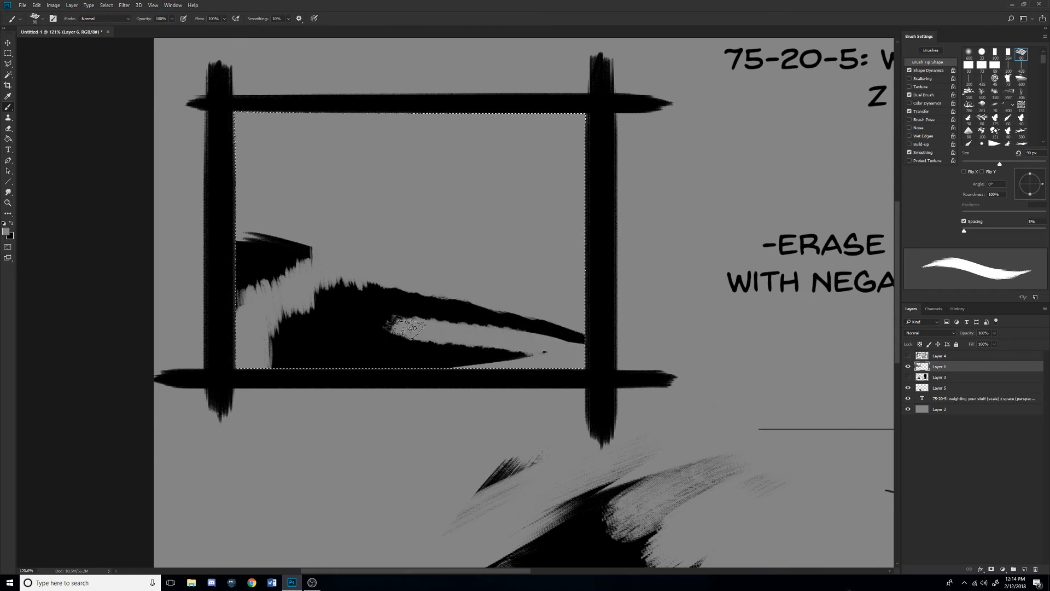
{"action": "left_click_drag", "start_coordinate": [280, 231], "coordinate": [254, 238]}
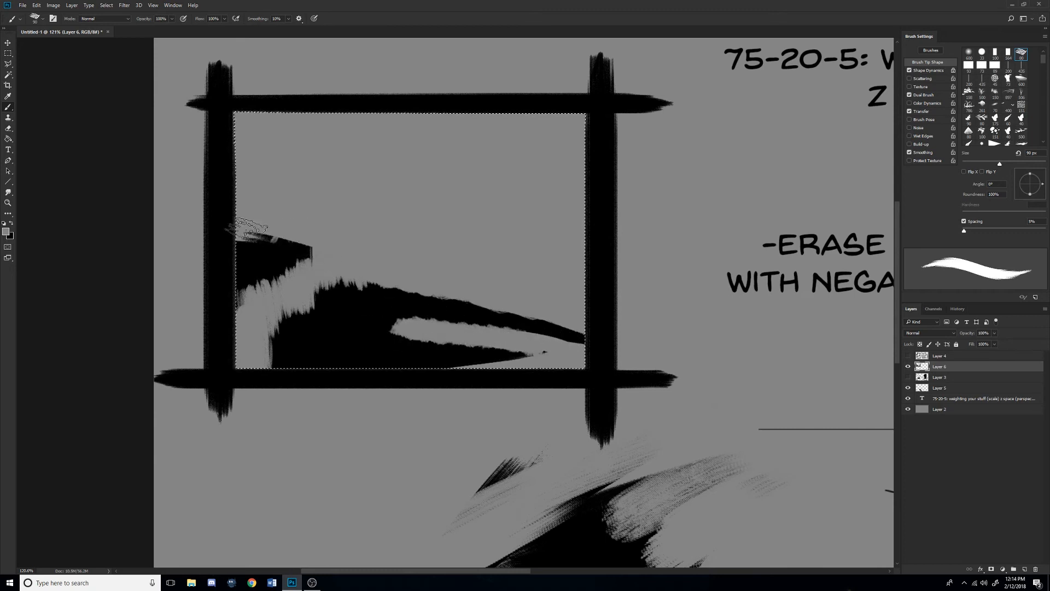
Paint black over the grey channel so the hill's right part is solid down to the frame's lower bar.
{"action": "scroll", "coordinate": [497, 308], "scroll_direction": "down", "scroll_amount": 5}
{"action": "right_click", "coordinate": [526, 278]}
{"action": "scroll", "coordinate": [629, 416], "scroll_direction": "down", "scroll_amount": 2}
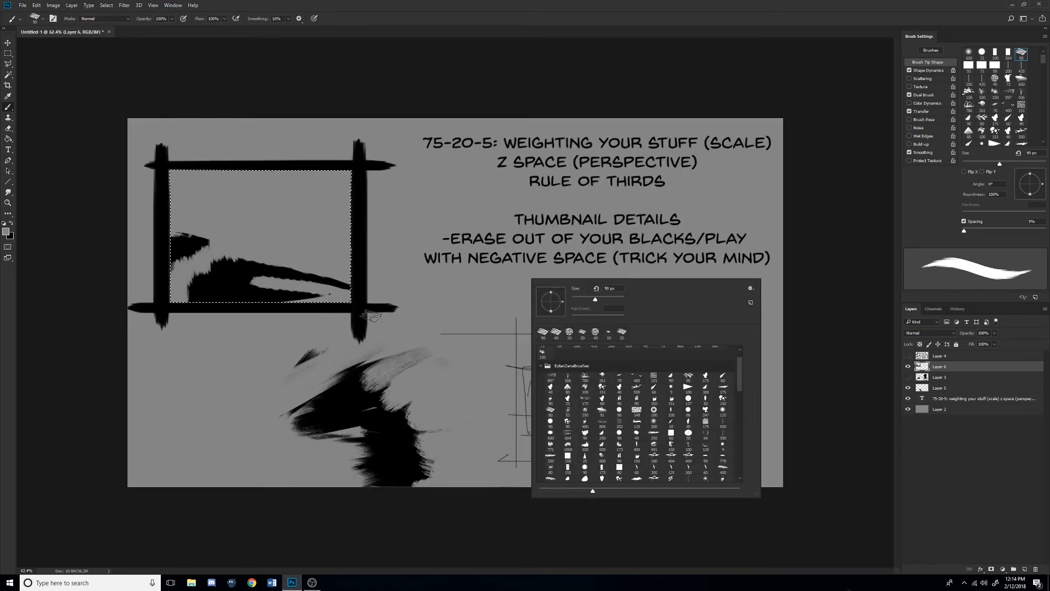
{"action": "left_click", "coordinate": [334, 295]}
{"action": "scroll", "coordinate": [331, 295], "scroll_direction": "up", "scroll_amount": 6}
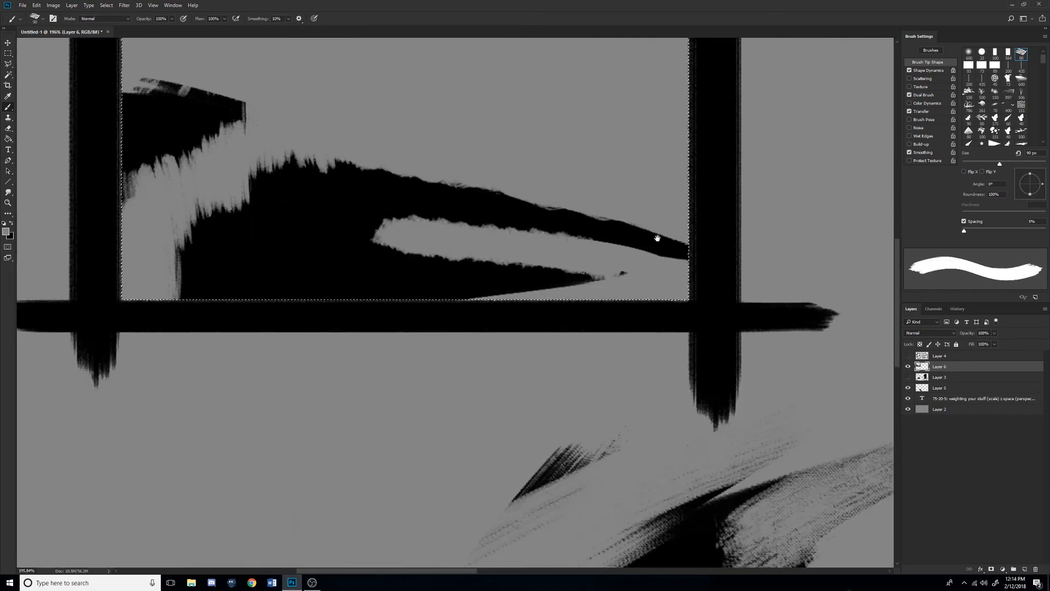
{"action": "mouse_move", "coordinate": [202, 232]}
{"action": "left_mouse_down"}
{"action": "mouse_move", "coordinate": [197, 247]}
{"action": "mouse_move", "coordinate": [187, 238]}
{"action": "mouse_move", "coordinate": [200, 298]}
{"action": "left_mouse_up"}
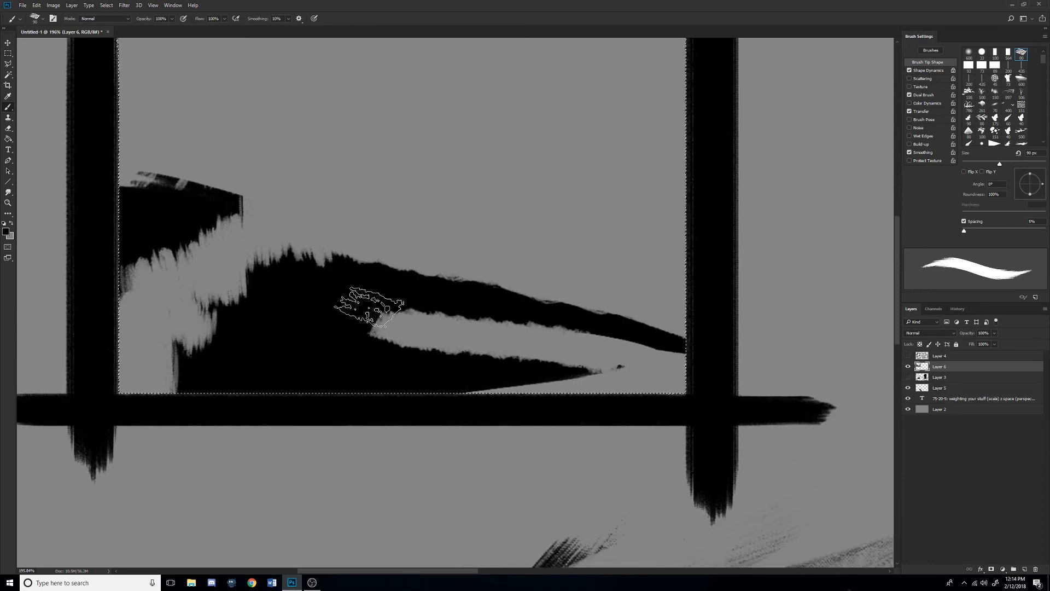
{"action": "left_click_drag", "start_coordinate": [385, 319], "coordinate": [443, 358]}
{"action": "mouse_move", "coordinate": [499, 329]}
{"action": "left_mouse_down"}
{"action": "mouse_move", "coordinate": [551, 356]}
{"action": "mouse_move", "coordinate": [614, 345]}
{"action": "mouse_move", "coordinate": [681, 384]}
{"action": "left_mouse_up"}
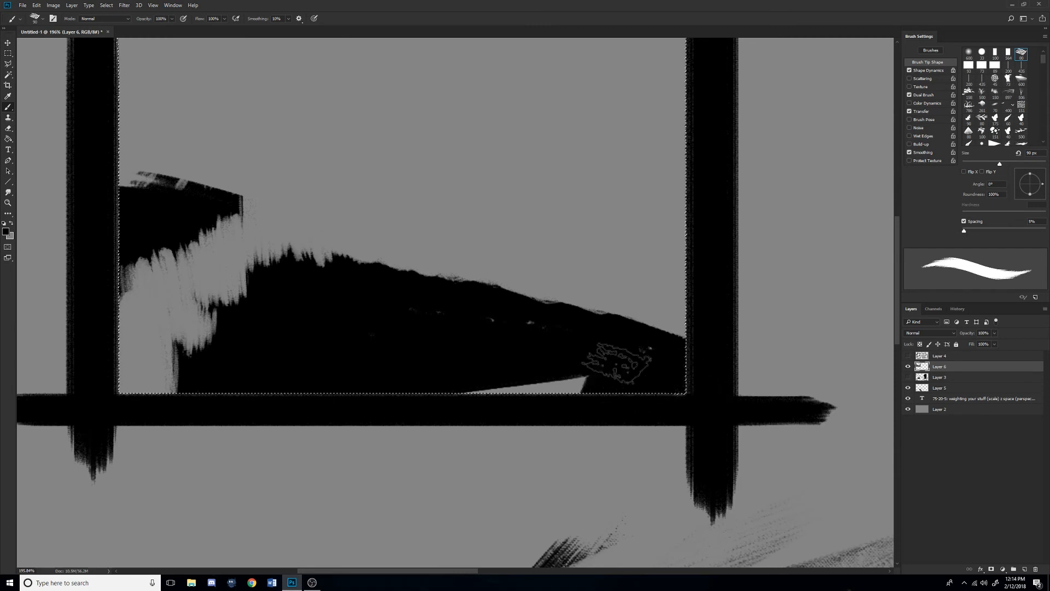
Paint a black bump on the main hill's peak and, with a smaller brush, extend the tip of the left black shape.
{"action": "mouse_move", "coordinate": [285, 263]}
{"action": "left_mouse_down"}
{"action": "mouse_move", "coordinate": [306, 259]}
{"action": "mouse_move", "coordinate": [305, 237]}
{"action": "mouse_move", "coordinate": [299, 275]}
{"action": "mouse_move", "coordinate": [328, 235]}
{"action": "left_mouse_up"}
{"action": "key", "text": "bracketleft"}
{"action": "key", "text": "bracketleft"}
{"action": "key", "text": "bracketleft"}
{"action": "mouse_move", "coordinate": [229, 200]}
{"action": "left_mouse_down"}
{"action": "mouse_move", "coordinate": [274, 194]}
{"action": "mouse_move", "coordinate": [247, 205]}
{"action": "mouse_move", "coordinate": [281, 201]}
{"action": "mouse_move", "coordinate": [274, 206]}
{"action": "left_mouse_up"}
Reduce the brush to 6 px and clear the selection around the frame's interior.
{"action": "key", "text": "bracketleft"}
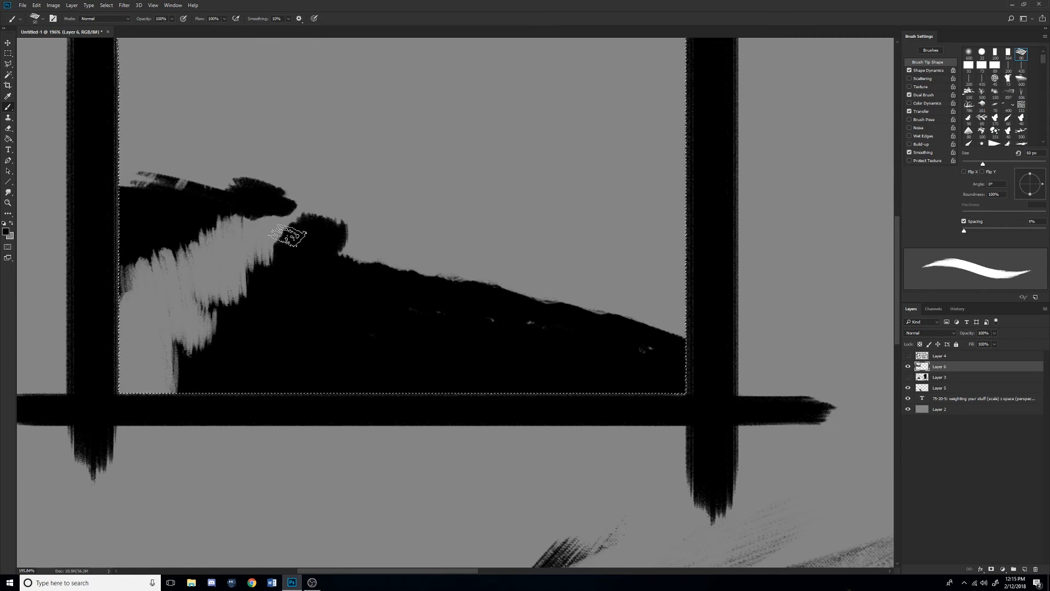
{"action": "key", "text": "bracketleft"}
{"action": "key", "text": "bracketleft"}
{"action": "key", "text": "bracketleft"}
{"action": "key", "text": "bracketleft"}
{"action": "key", "text": "bracketleft"}
{"action": "key", "text": "bracketleft"}
{"action": "key", "text": "bracketleft"}
{"action": "key", "text": "bracketleft"}
{"action": "key", "text": "bracketleft"}
{"action": "key", "text": "bracketleft"}
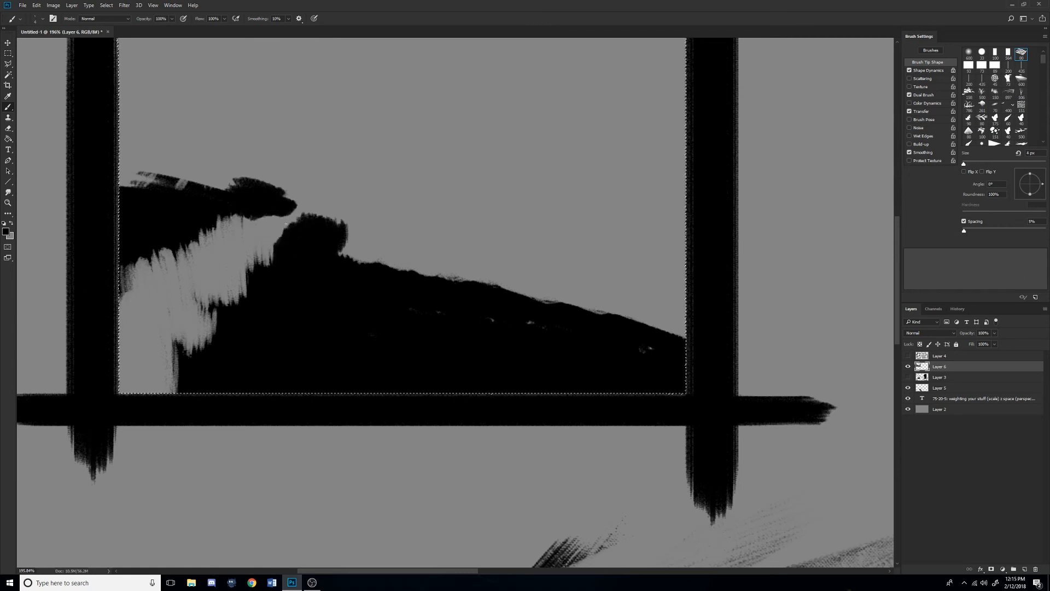
{"action": "key", "text": "bracketright"}
{"action": "key", "text": "bracketright"}
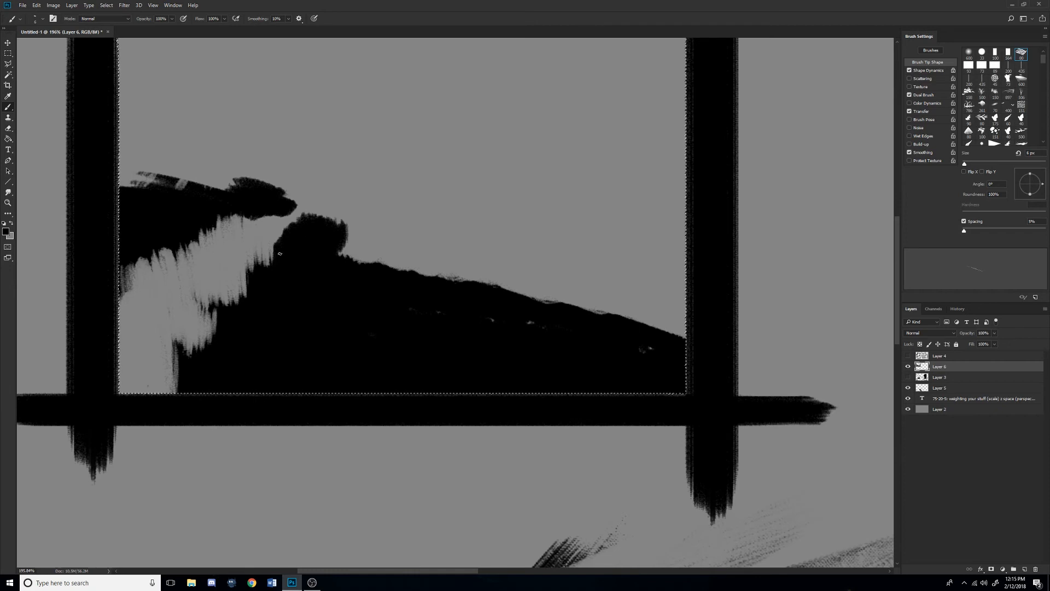
{"action": "key", "text": "m"}
{"action": "right_click", "coordinate": [376, 156]}
{"action": "left_click", "coordinate": [386, 160]}
Try diagonal black strokes with a 25 px brush, rising from the frame's lower left corner and the left shape into the sky.
{"action": "key", "text": "b"}
{"action": "key", "text": "bracketright"}
{"action": "key", "text": "bracketright"}
{"action": "key", "text": "bracketright"}
{"action": "key", "text": "bracketright"}
{"action": "key", "text": "bracketright"}
{"action": "key", "text": "bracketright"}
{"action": "key", "text": "bracketright"}
{"action": "mouse_move", "coordinate": [284, 229]}
{"action": "left_mouse_down"}
{"action": "mouse_move", "coordinate": [107, 391]}
{"action": "mouse_move", "coordinate": [108, 318]}
{"action": "left_mouse_up"}
{"action": "left_click_drag", "start_coordinate": [190, 266], "coordinate": [416, 146]}
{"action": "left_click_drag", "start_coordinate": [226, 289], "coordinate": [444, 144]}
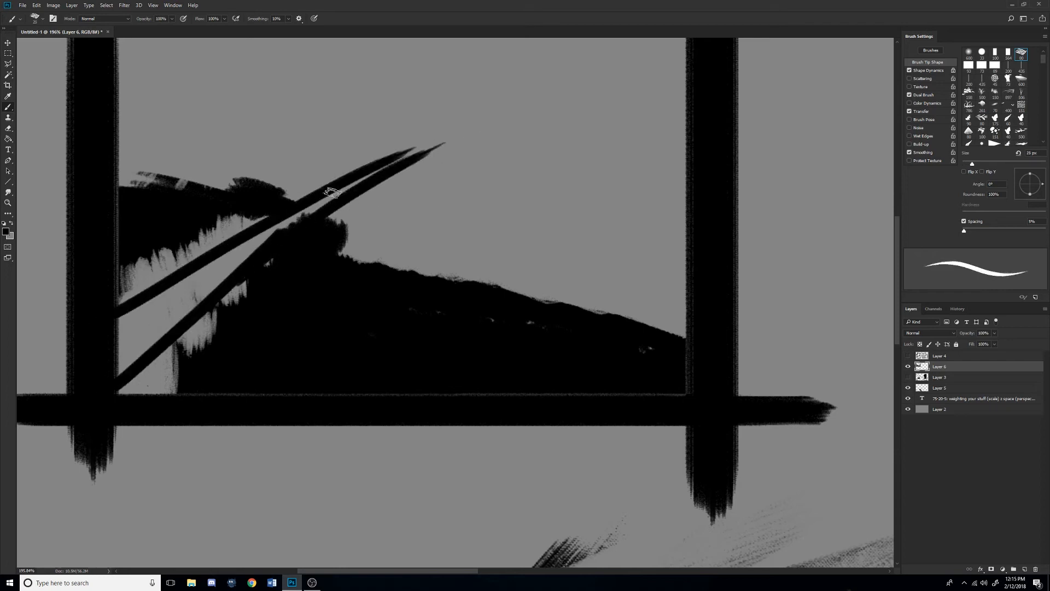
{"action": "mouse_move", "coordinate": [178, 188]}
{"action": "left_mouse_down"}
{"action": "mouse_move", "coordinate": [409, 128]}
{"action": "mouse_move", "coordinate": [372, 146]}
{"action": "left_mouse_up"}
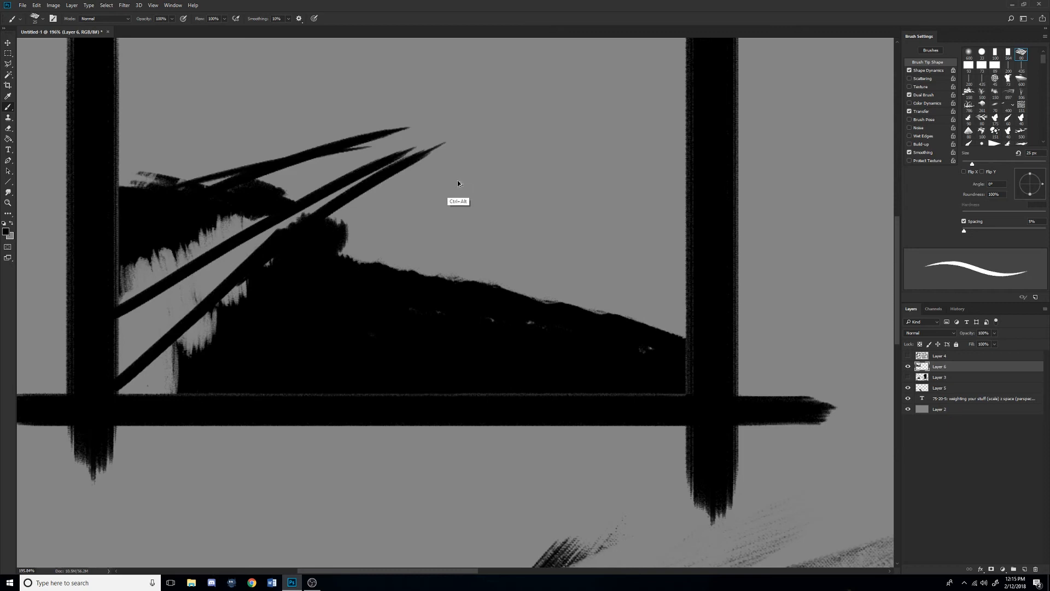
Undo the diagonal black strokes across the hill and sky.
{"action": "key", "text": "ctrl+alt+z"}
{"action": "key", "text": "ctrl+alt+z"}
{"action": "key", "text": "ctrl+alt+z"}
{"action": "key", "text": "ctrl+alt+z"}
{"action": "key", "text": "ctrl+alt+z"}
{"action": "key", "text": "ctrl+alt+z"}
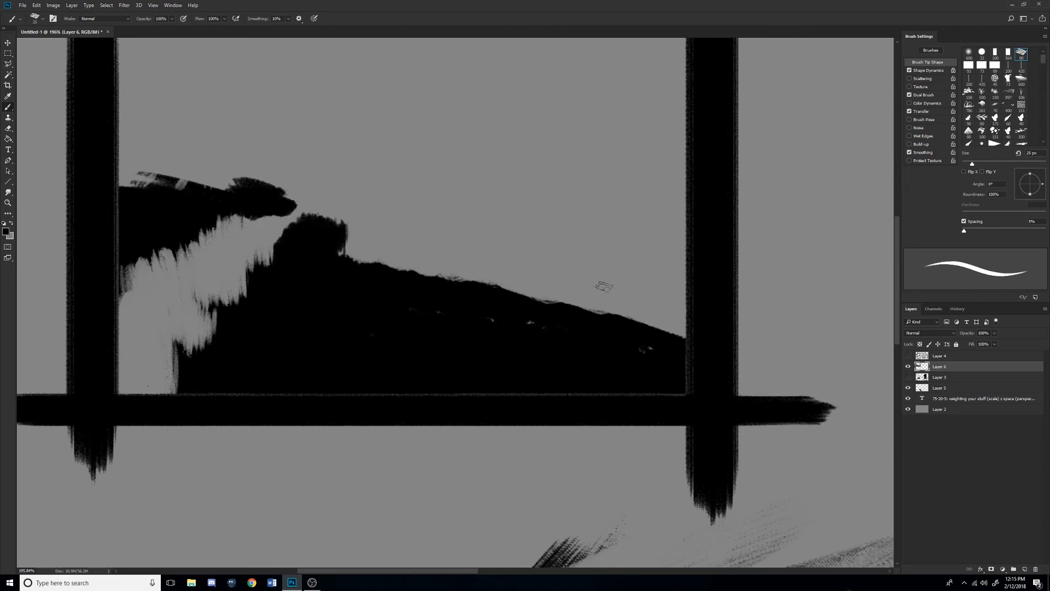
Try erasing a straight horizontal band across the hill, and undo it.
{"action": "key", "text": "x"}
{"action": "key", "text": "e"}
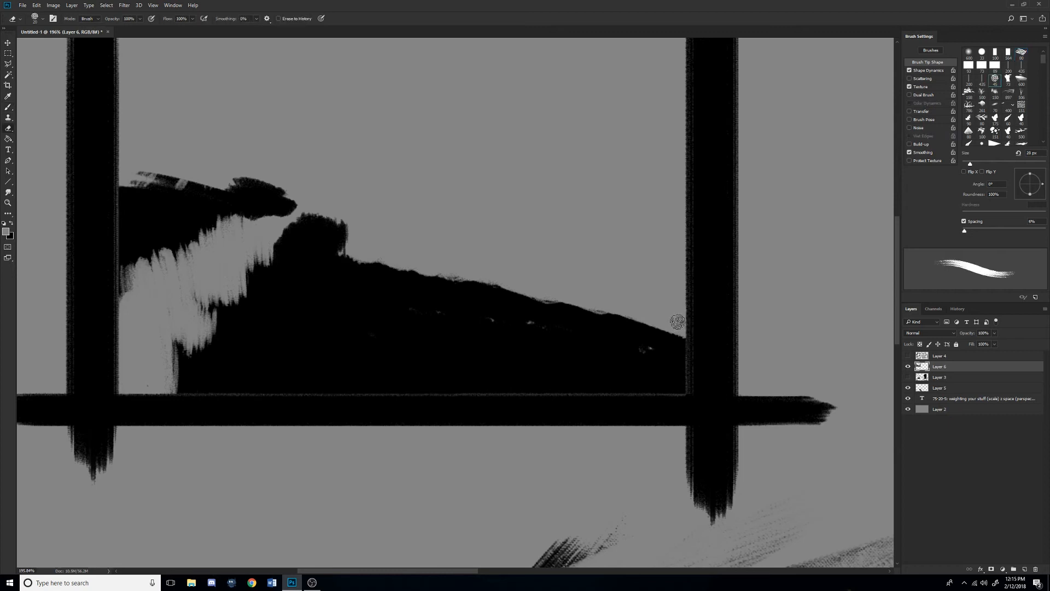
{"action": "left_click_drag", "start_coordinate": [678, 323], "coordinate": [22, 324]}
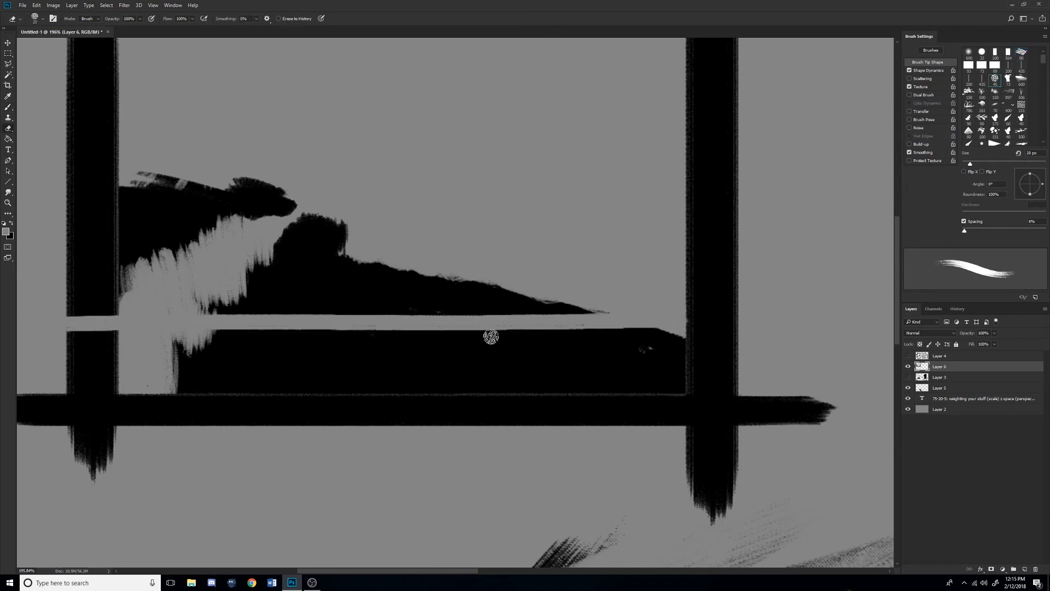
{"action": "key", "text": "ctrl+z"}
Erase small notches at the frame's inner side edges and paint a straight, thin black horizontal line across the frame above the hill.
{"action": "key", "text": "x"}
{"action": "left_click", "coordinate": [680, 143]}
{"action": "left_click_drag", "start_coordinate": [129, 143], "coordinate": [112, 143]}
{"action": "key", "text": "x"}
{"action": "key", "text": "b"}
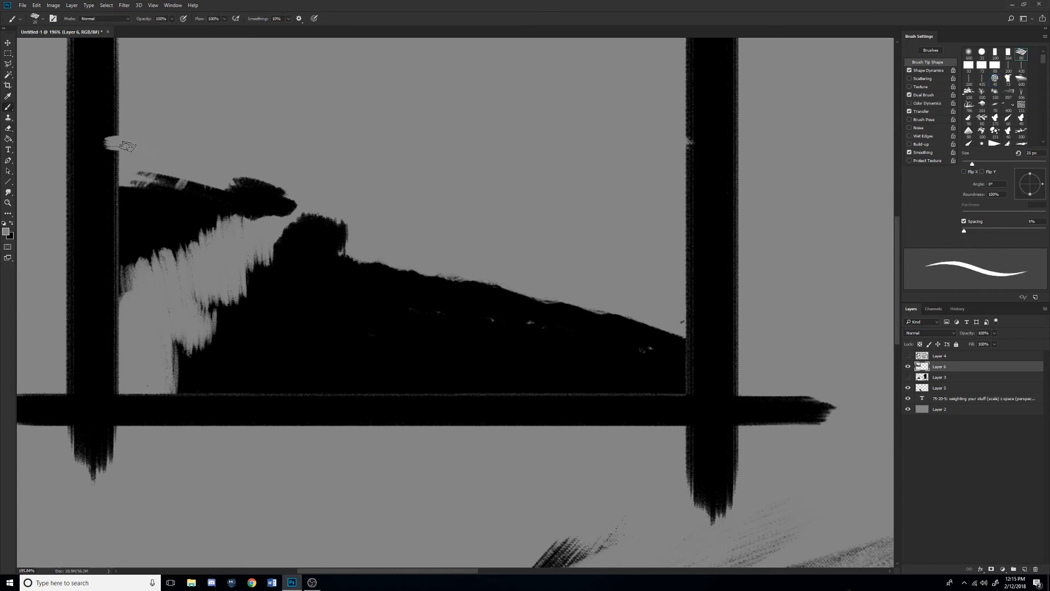
{"action": "left_click_drag", "start_coordinate": [109, 143], "coordinate": [713, 179]}
{"action": "left_click_drag", "start_coordinate": [591, 178], "coordinate": [320, 234]}
Paint three small black figures on the hill's ridge, each with a dot for the head and a short stroke for the body.
{"action": "scroll", "coordinate": [214, 280], "scroll_direction": "up", "scroll_amount": 9}
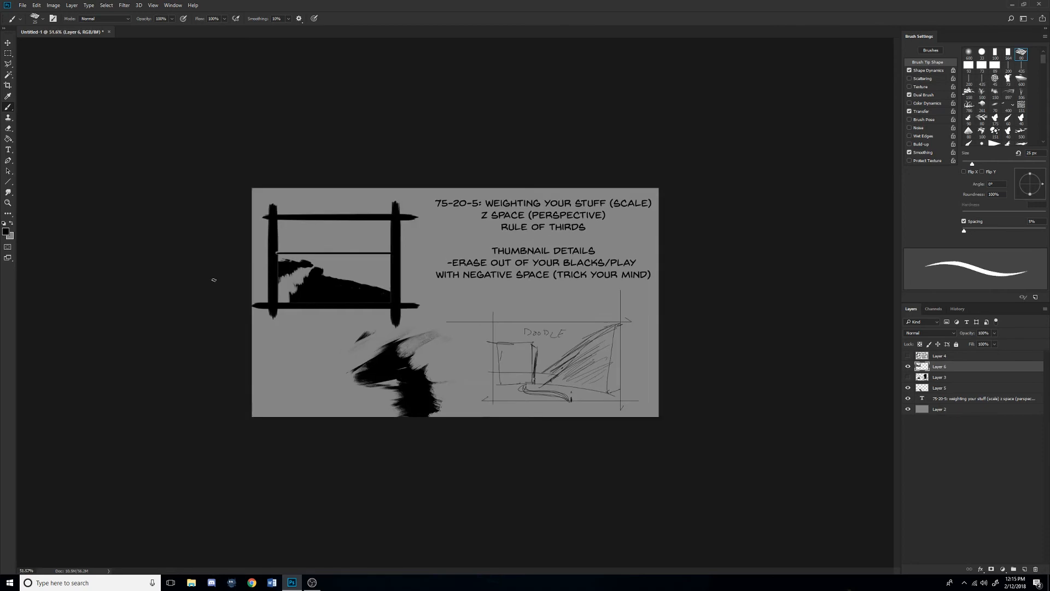
{"action": "scroll", "coordinate": [214, 278], "scroll_direction": "down", "scroll_amount": 5}
{"action": "scroll", "coordinate": [226, 215], "scroll_direction": "up", "scroll_amount": 8}
{"action": "scroll", "coordinate": [226, 215], "scroll_direction": "up", "scroll_amount": 6}
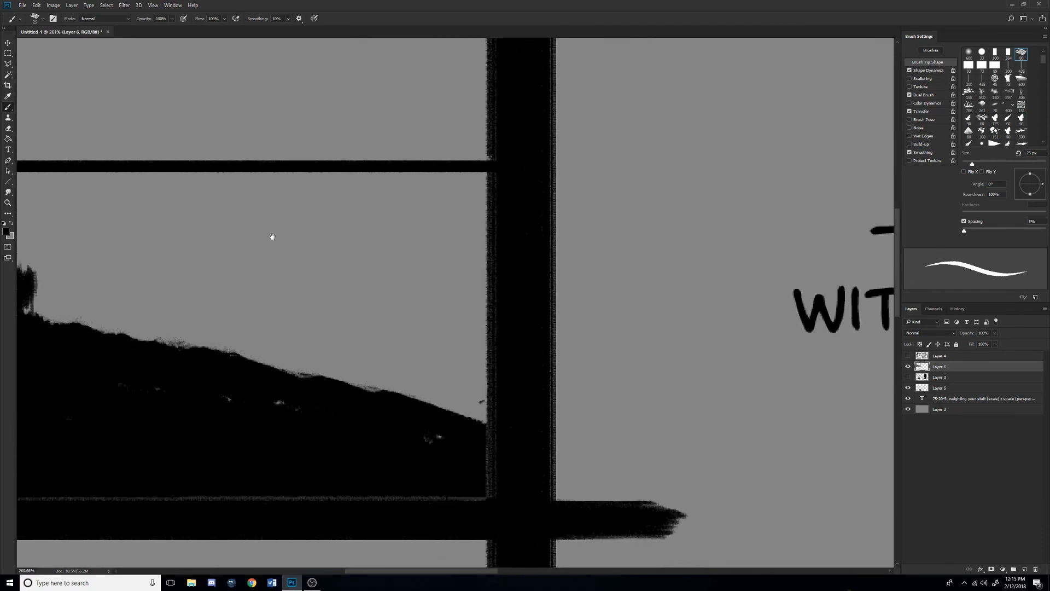
{"action": "left_click", "coordinate": [359, 279]}
{"action": "left_click_drag", "start_coordinate": [360, 302], "coordinate": [360, 325]}
{"action": "left_click", "coordinate": [425, 296]}
{"action": "left_click_drag", "start_coordinate": [429, 320], "coordinate": [431, 349]}
{"action": "left_click", "coordinate": [489, 286]}
{"action": "left_click_drag", "start_coordinate": [490, 317], "coordinate": [492, 353]}
Reduce the brush to 6 px and try thin looping lines across the sky around the three figures.
{"action": "key", "text": "bracketleft"}
{"action": "key", "text": "bracketleft"}
{"action": "key", "text": "bracketleft"}
{"action": "key", "text": "bracketleft"}
{"action": "key", "text": "bracketleft"}
{"action": "key", "text": "bracketleft"}
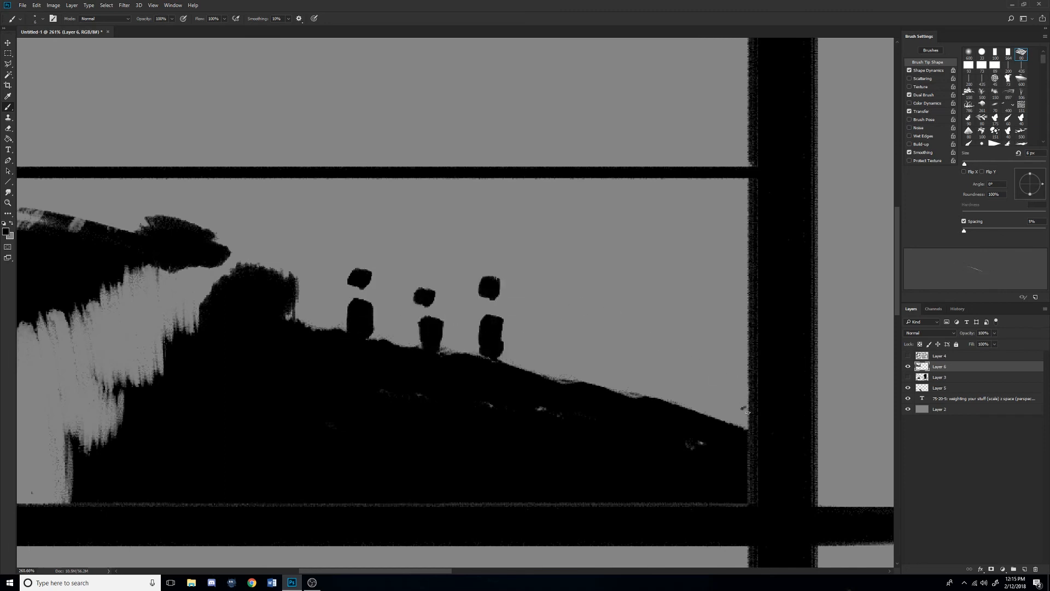
{"action": "mouse_move", "coordinate": [574, 367]}
{"action": "left_mouse_down"}
{"action": "mouse_move", "coordinate": [548, 290]}
{"action": "mouse_move", "coordinate": [118, 228]}
{"action": "mouse_move", "coordinate": [691, 208]}
{"action": "mouse_move", "coordinate": [105, 219]}
{"action": "left_mouse_up"}
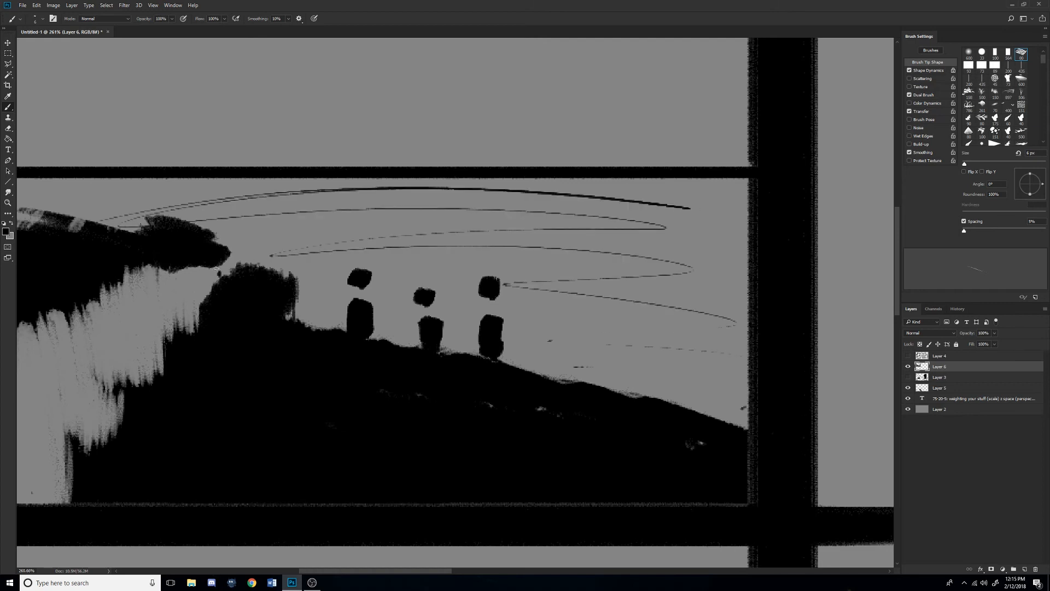
Undo the thin looping lines around the figures.
{"action": "scroll", "coordinate": [247, 295], "scroll_direction": "down", "scroll_amount": 3}
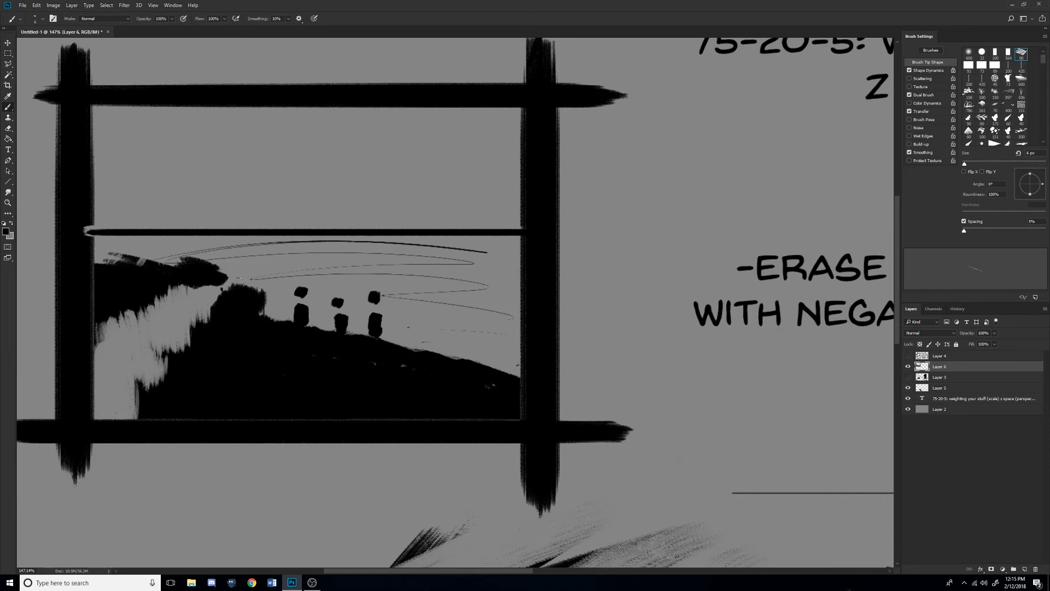
{"action": "scroll", "coordinate": [238, 277], "scroll_direction": "down", "scroll_amount": 5}
{"action": "scroll", "coordinate": [222, 213], "scroll_direction": "up", "scroll_amount": 6}
{"action": "left_click_drag", "start_coordinate": [223, 213], "coordinate": [451, 196]}
{"action": "key", "text": "ctrl+alt+z"}
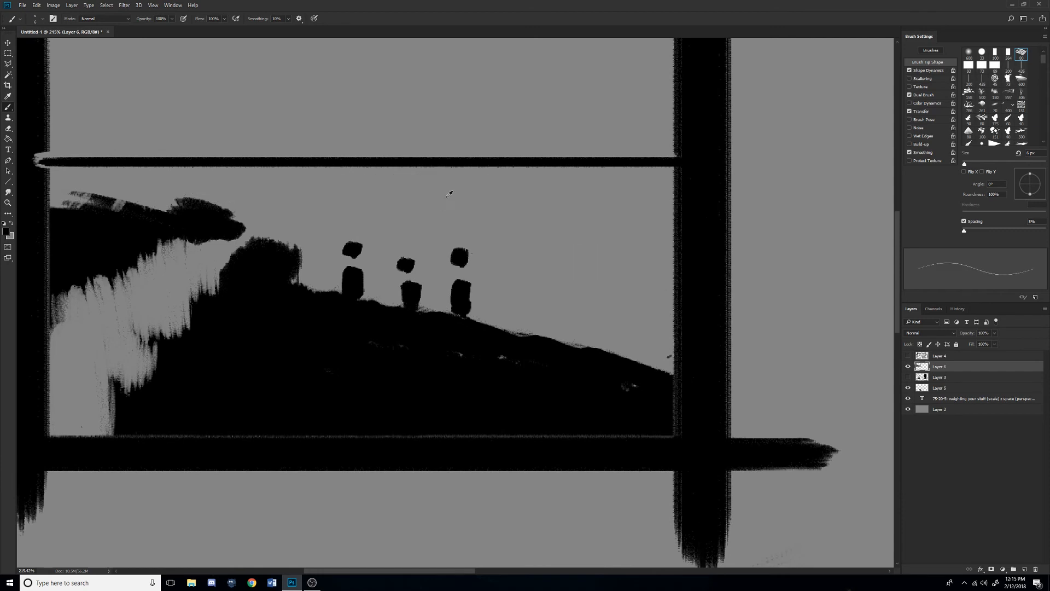
Examine the framed thumbnail up close and compare it with the thin-line doodle and the whole canvas.
{"action": "scroll", "coordinate": [449, 193], "scroll_direction": "down", "scroll_amount": 4}
{"action": "scroll", "coordinate": [449, 194], "scroll_direction": "up", "scroll_amount": 4}
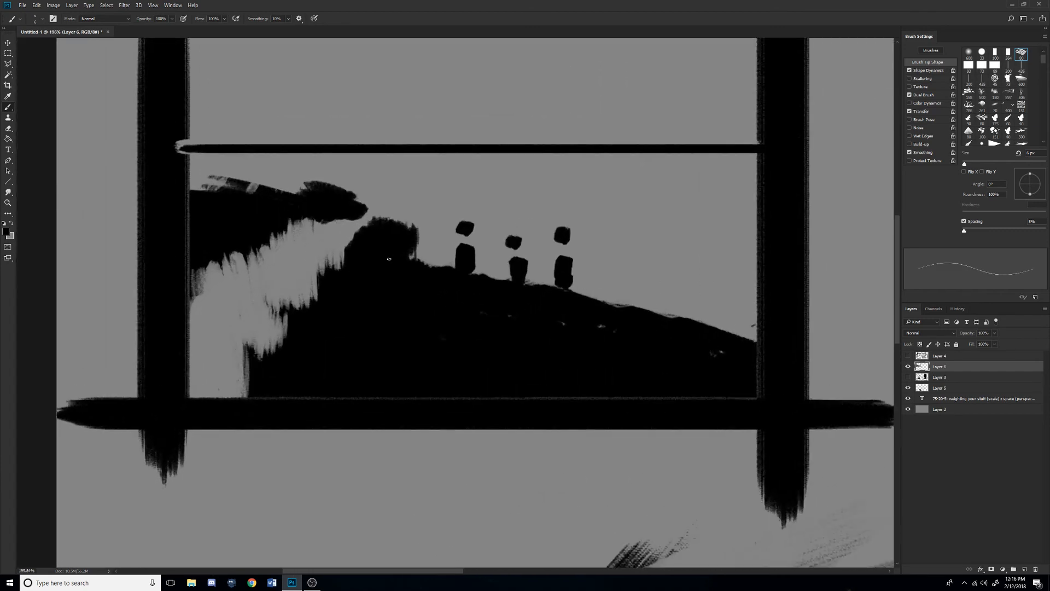
{"action": "scroll", "coordinate": [392, 229], "scroll_direction": "down", "scroll_amount": 4}
{"action": "left_click_drag", "start_coordinate": [385, 220], "coordinate": [395, 220]}
{"action": "left_click_drag", "start_coordinate": [765, 427], "coordinate": [347, 181]}
{"action": "left_click_drag", "start_coordinate": [717, 249], "coordinate": [367, 176]}
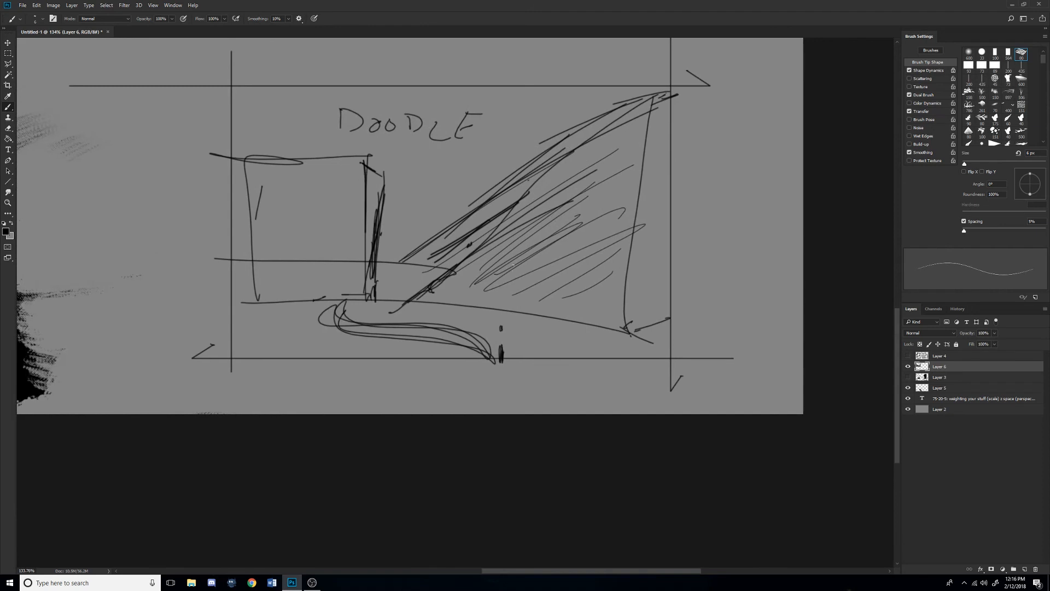
{"action": "left_click_drag", "start_coordinate": [164, 147], "coordinate": [416, 192]}
{"action": "left_click_drag", "start_coordinate": [164, 104], "coordinate": [324, 227]}
{"action": "left_click_drag", "start_coordinate": [358, 108], "coordinate": [264, 270]}
{"action": "mouse_move", "coordinate": [395, 279]}
{"action": "left_mouse_down"}
{"action": "mouse_move", "coordinate": [343, 283]}
{"action": "mouse_move", "coordinate": [322, 225]}
{"action": "left_mouse_up"}
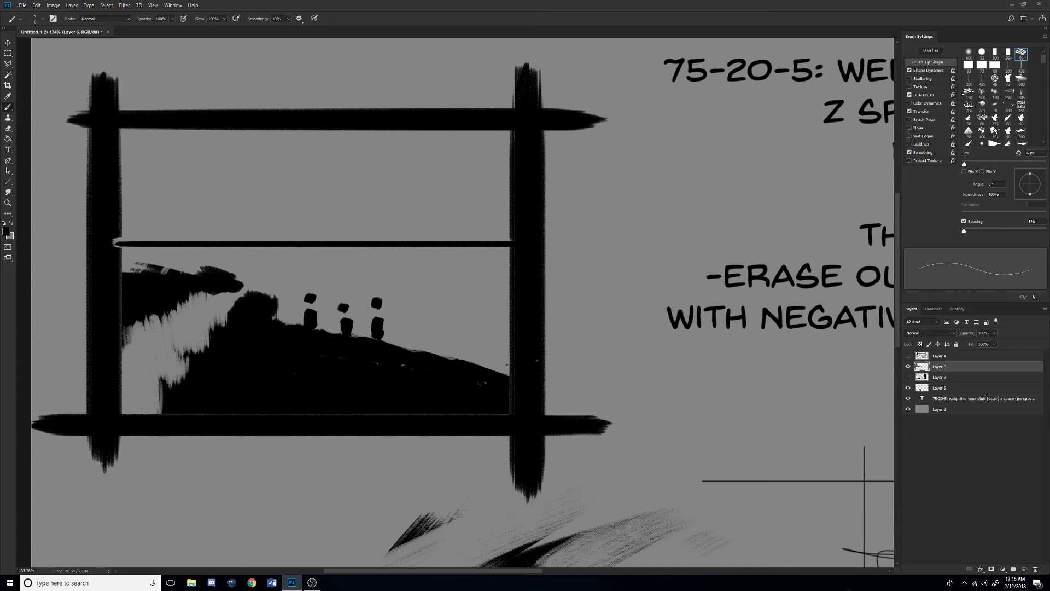
{"action": "scroll", "coordinate": [492, 339], "scroll_direction": "down", "scroll_amount": 2}
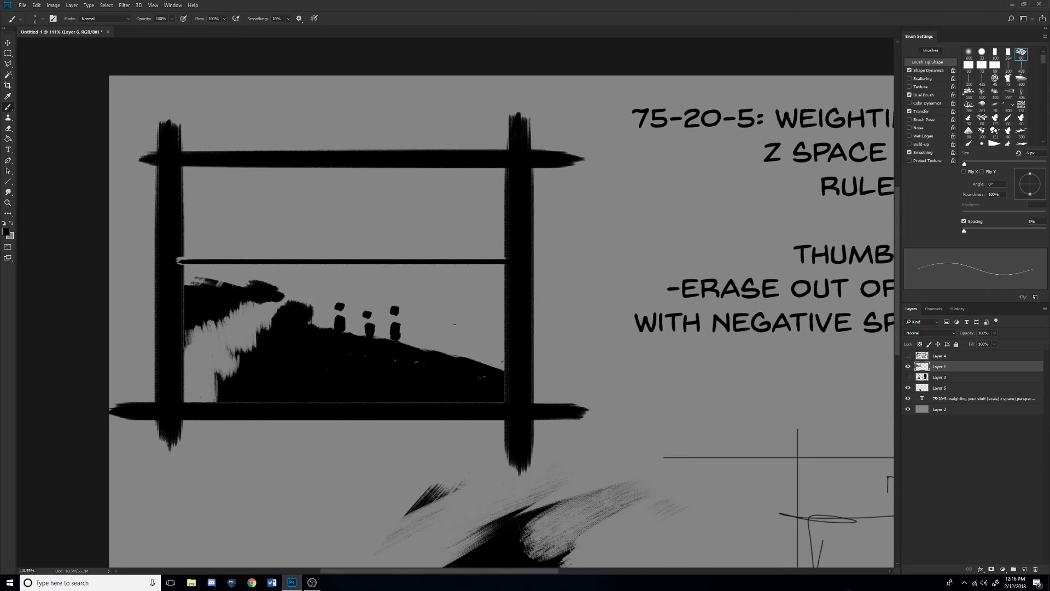
{"action": "scroll", "coordinate": [454, 324], "scroll_direction": "down", "scroll_amount": 4}
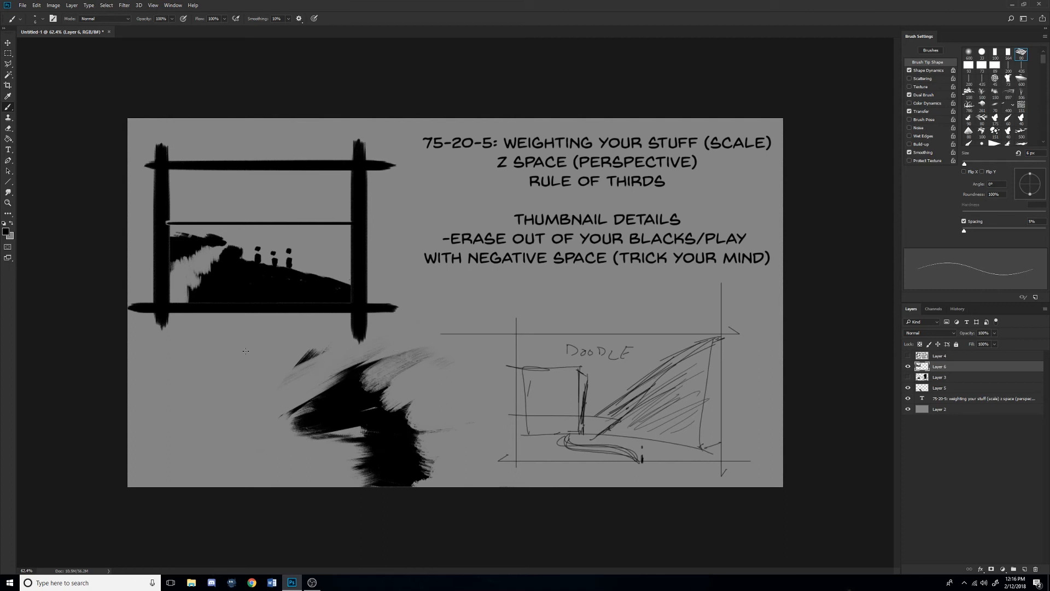
{"action": "scroll", "coordinate": [257, 318], "scroll_direction": "up", "scroll_amount": 4}
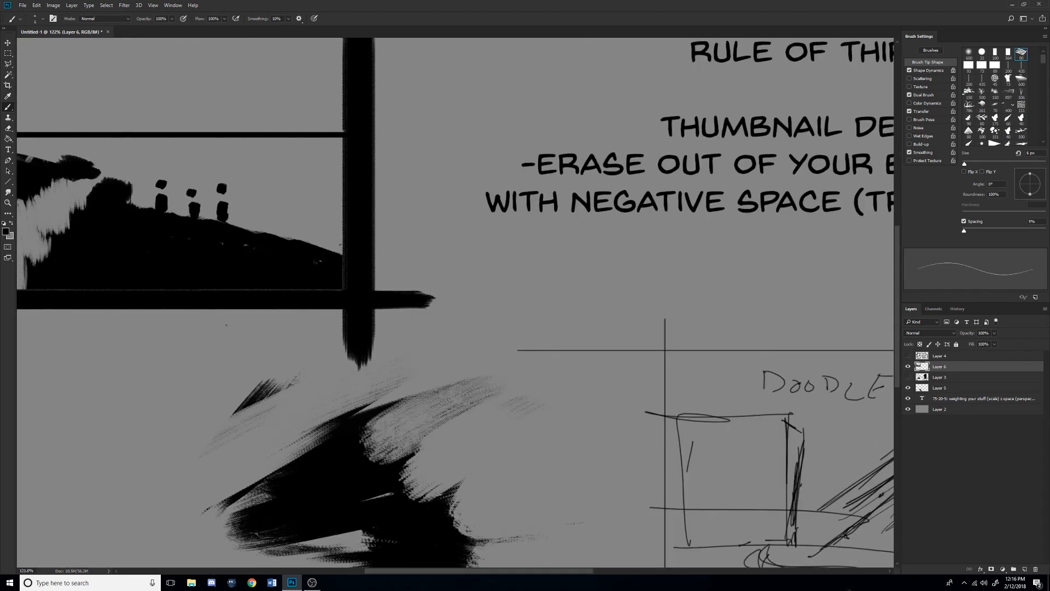
{"action": "left_click_drag", "start_coordinate": [207, 268], "coordinate": [345, 347]}
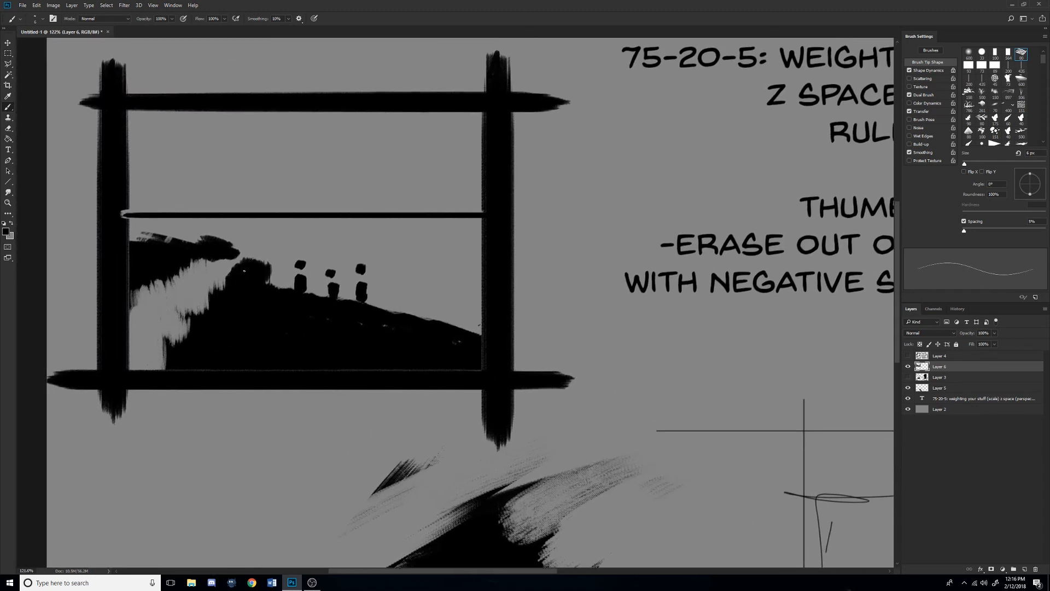
{"action": "scroll", "coordinate": [304, 298], "scroll_direction": "up", "scroll_amount": 3}
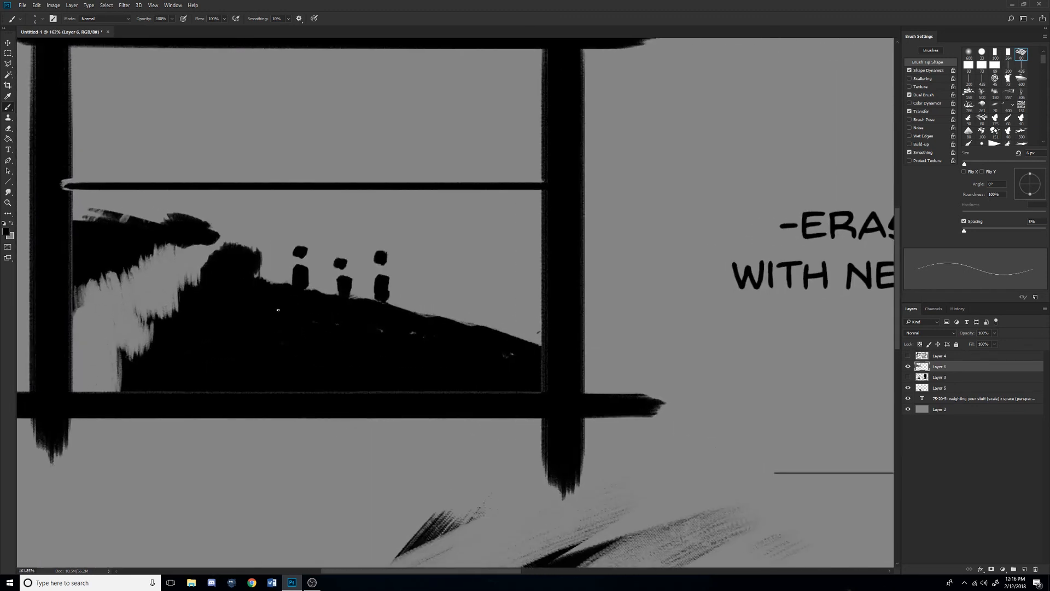
Draw a thin vertical line down the thumbnail from the upper sky to the hill, between the three figures and the frame.
{"action": "scroll", "coordinate": [277, 309], "scroll_direction": "up", "scroll_amount": 2}
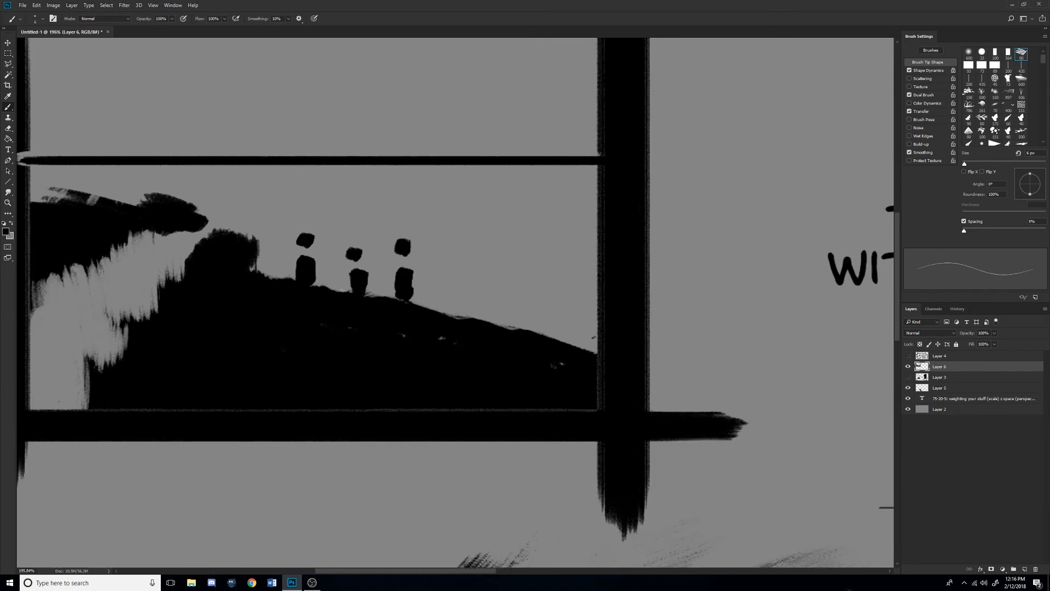
{"action": "scroll", "coordinate": [392, 302], "scroll_direction": "down", "scroll_amount": 5}
{"action": "scroll", "coordinate": [416, 390], "scroll_direction": "down", "scroll_amount": 5}
{"action": "scroll", "coordinate": [517, 368], "scroll_direction": "down", "scroll_amount": 1}
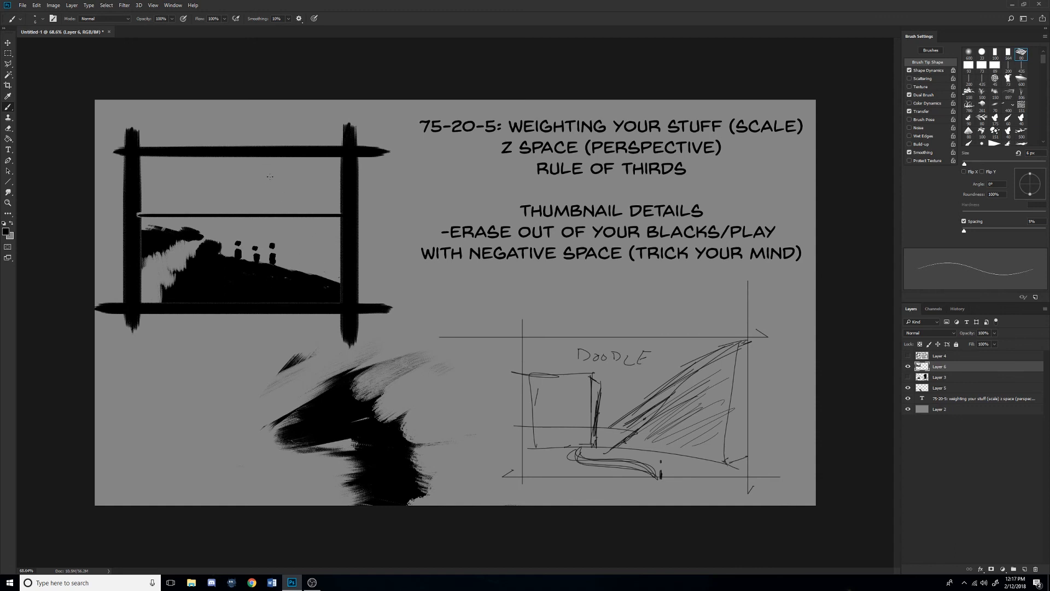
{"action": "key", "text": "bracketright"}
{"action": "key", "text": "bracketright"}
{"action": "key", "text": "bracketright"}
{"action": "key", "text": "bracketright"}
{"action": "left_click_drag", "start_coordinate": [292, 161], "coordinate": [291, 271]}
Enlarge the brush to 25 px and try a thicker vertical line and a horizontal sky stroke in the thumbnail, undoing both.
{"action": "key", "text": "bracketright"}
{"action": "key", "text": "bracketright"}
{"action": "key", "text": "bracketright"}
{"action": "left_click_drag", "start_coordinate": [294, 158], "coordinate": [301, 271]}
{"action": "left_click_drag", "start_coordinate": [136, 194], "coordinate": [314, 194]}
{"action": "key", "text": "ctrl+alt+z"}
{"action": "key", "text": "ctrl+alt+z"}
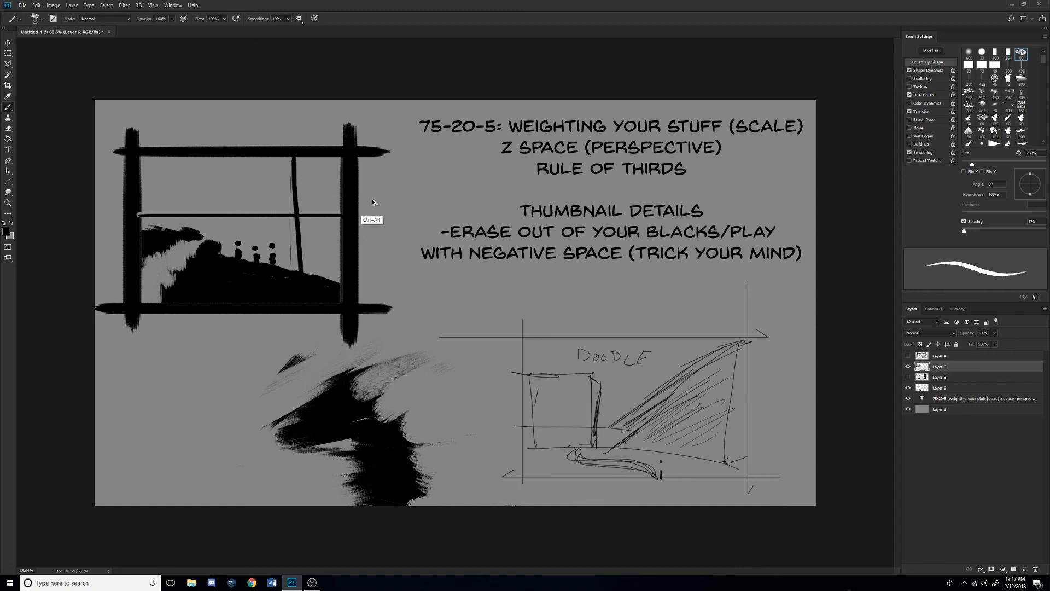
{"action": "key", "text": "ctrl+alt+z"}
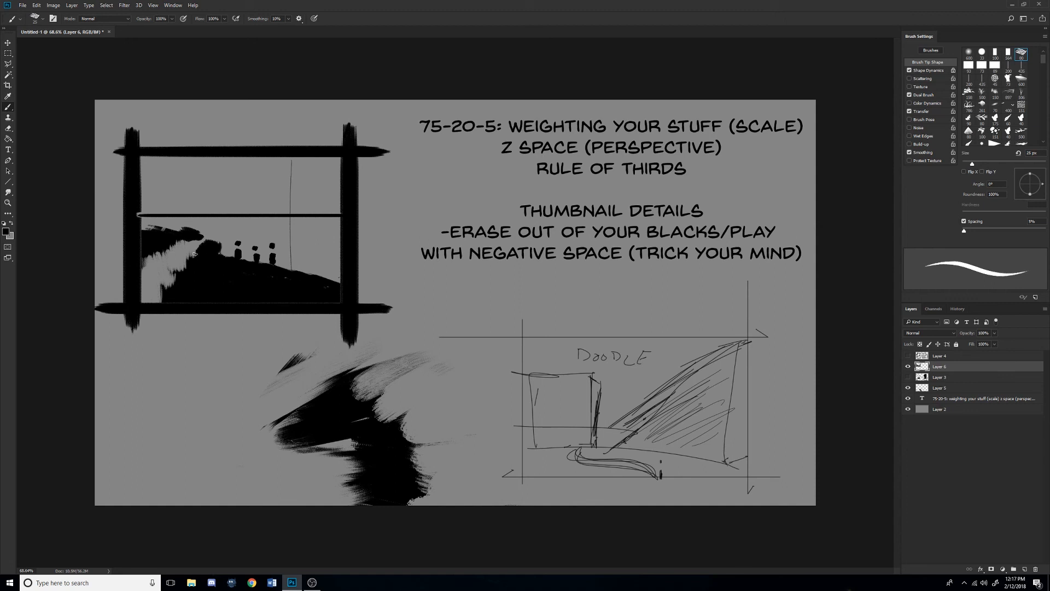
Try diagonal strokes and a dab along the light path beside the thumbnail's hill, and undo them.
{"action": "left_click_drag", "start_coordinate": [140, 299], "coordinate": [195, 248]}
{"action": "left_click_drag", "start_coordinate": [158, 270], "coordinate": [190, 243]}
{"action": "key", "text": "ctrl+alt+z"}
{"action": "key", "text": "ctrl+alt+z"}
{"action": "key", "text": "ctrl+alt+z"}
{"action": "left_click", "coordinate": [195, 227]}
{"action": "key", "text": "ctrl+alt+z"}
Try a check mark beside the 75-20-5 line and strokes over the Z space line, and undo them.
{"action": "left_click_drag", "start_coordinate": [408, 126], "coordinate": [446, 107]}
{"action": "mouse_move", "coordinate": [493, 148]}
{"action": "left_mouse_down"}
{"action": "mouse_move", "coordinate": [512, 139]}
{"action": "mouse_move", "coordinate": [560, 155]}
{"action": "left_mouse_up"}
{"action": "key", "text": "ctrl+z"}
{"action": "key", "text": "ctrl+z"}
{"action": "key", "text": "ctrl+z"}
{"action": "left_click_drag", "start_coordinate": [479, 145], "coordinate": [522, 132]}
{"action": "key", "text": "ctrl+z"}
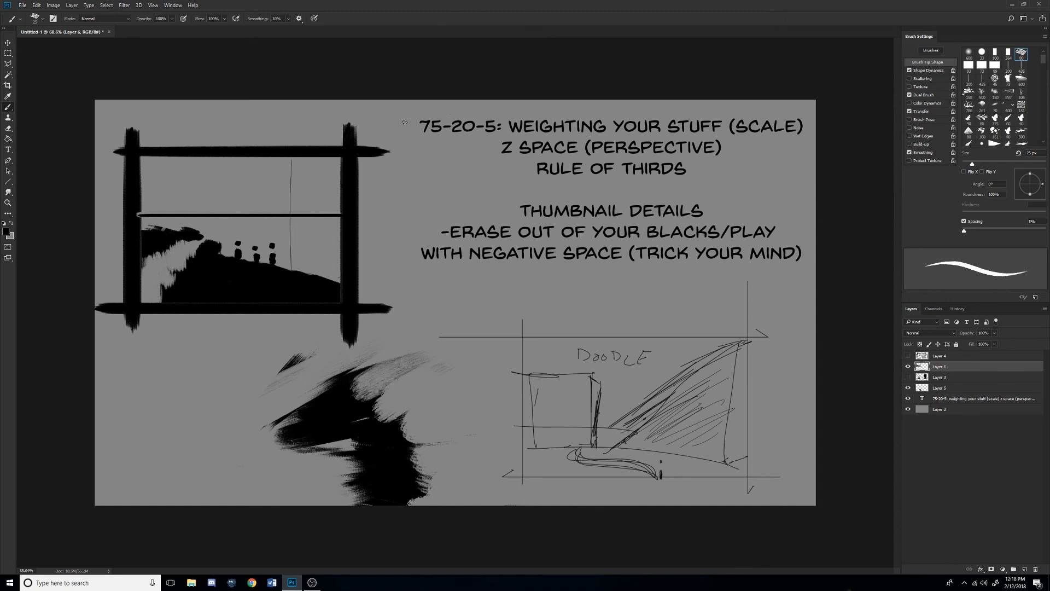
Draw a black check mark at the start of the 75-20-5 line, and briefly hide and reshow Layer 6.
{"action": "mouse_move", "coordinate": [402, 121]}
{"action": "left_mouse_down"}
{"action": "mouse_move", "coordinate": [410, 126]}
{"action": "mouse_move", "coordinate": [449, 103]}
{"action": "left_mouse_up"}
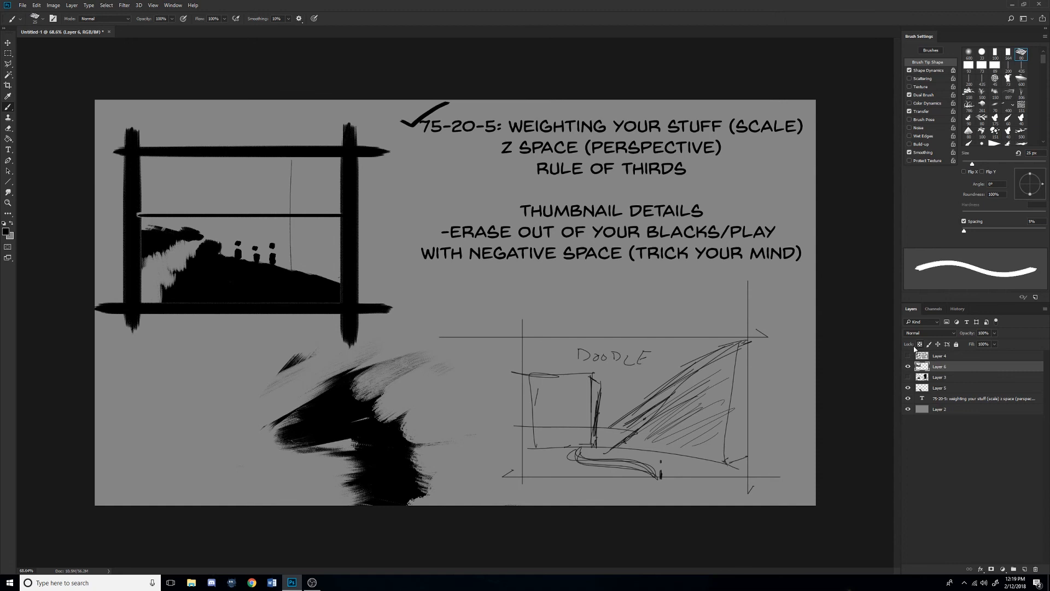
{"action": "left_click", "coordinate": [908, 366]}
{"action": "left_click", "coordinate": [908, 367]}
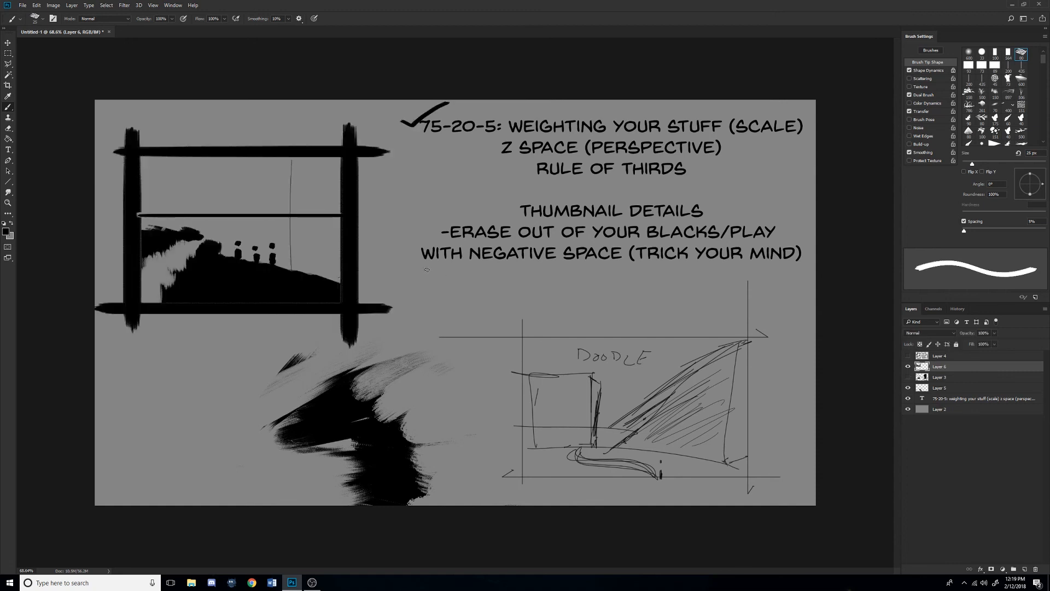